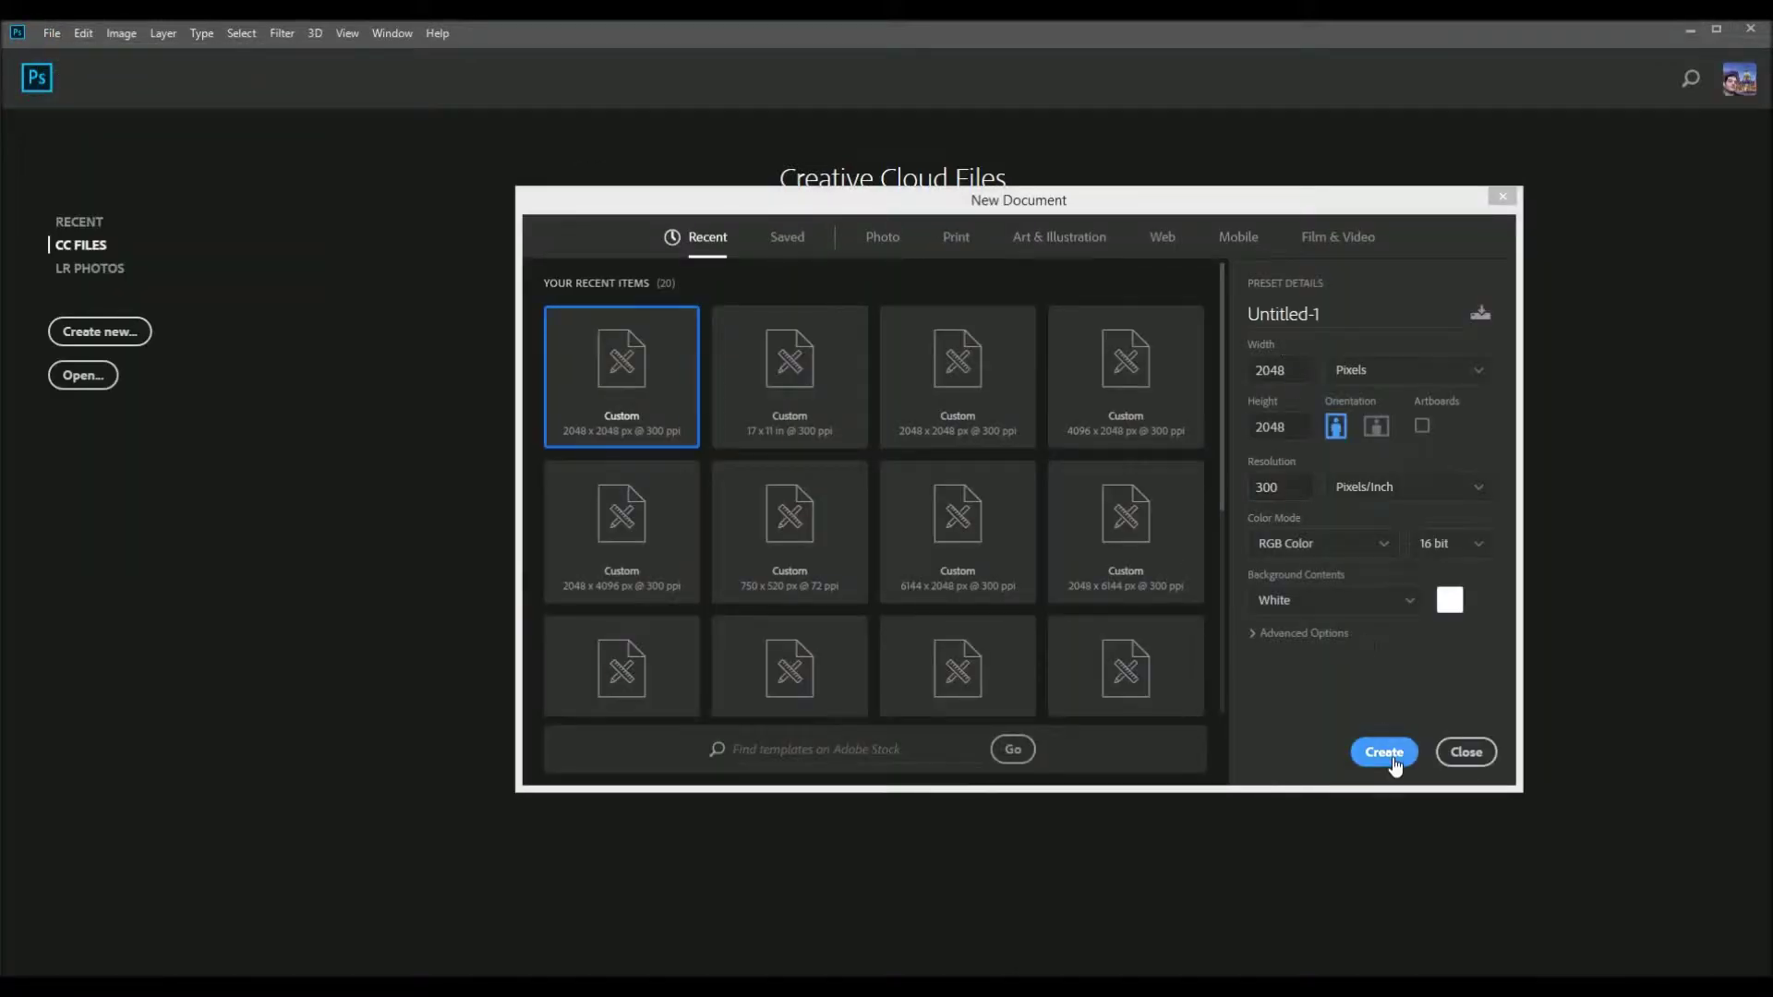
Create a 2048×2048 document, scale photo 01 to fill it, and Quick Select the woman
click(1383, 752)
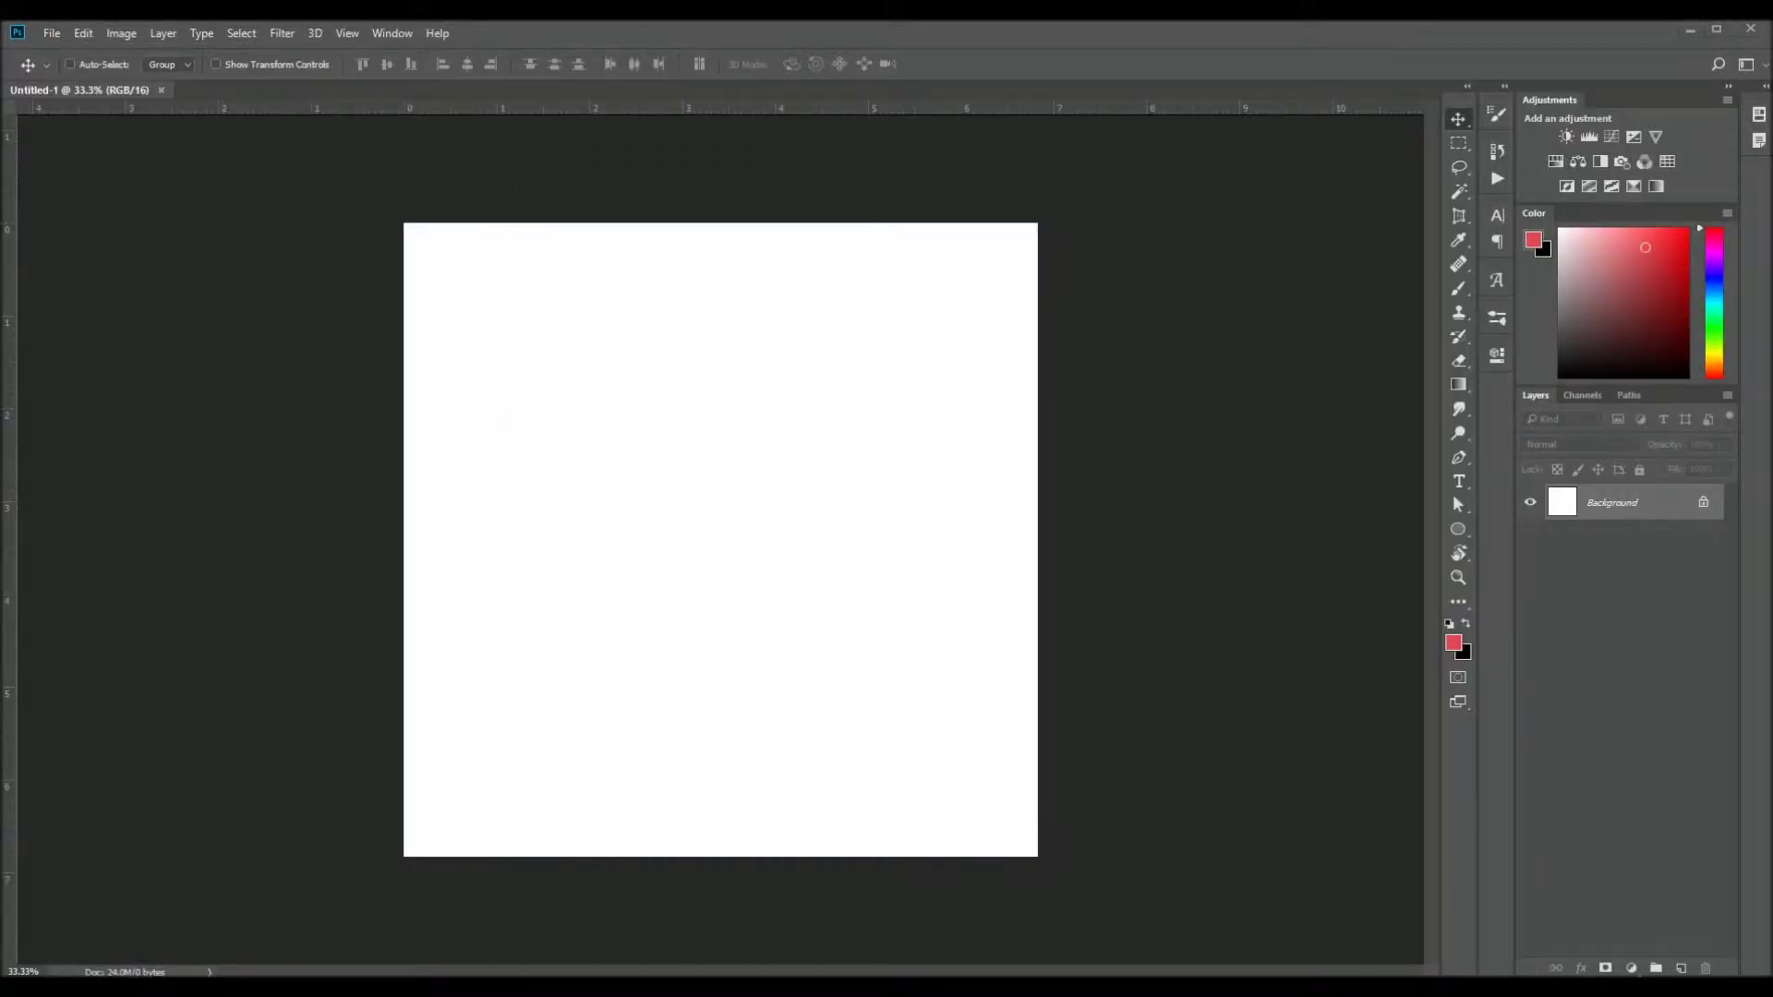
drag(902, 359, 1005, 358)
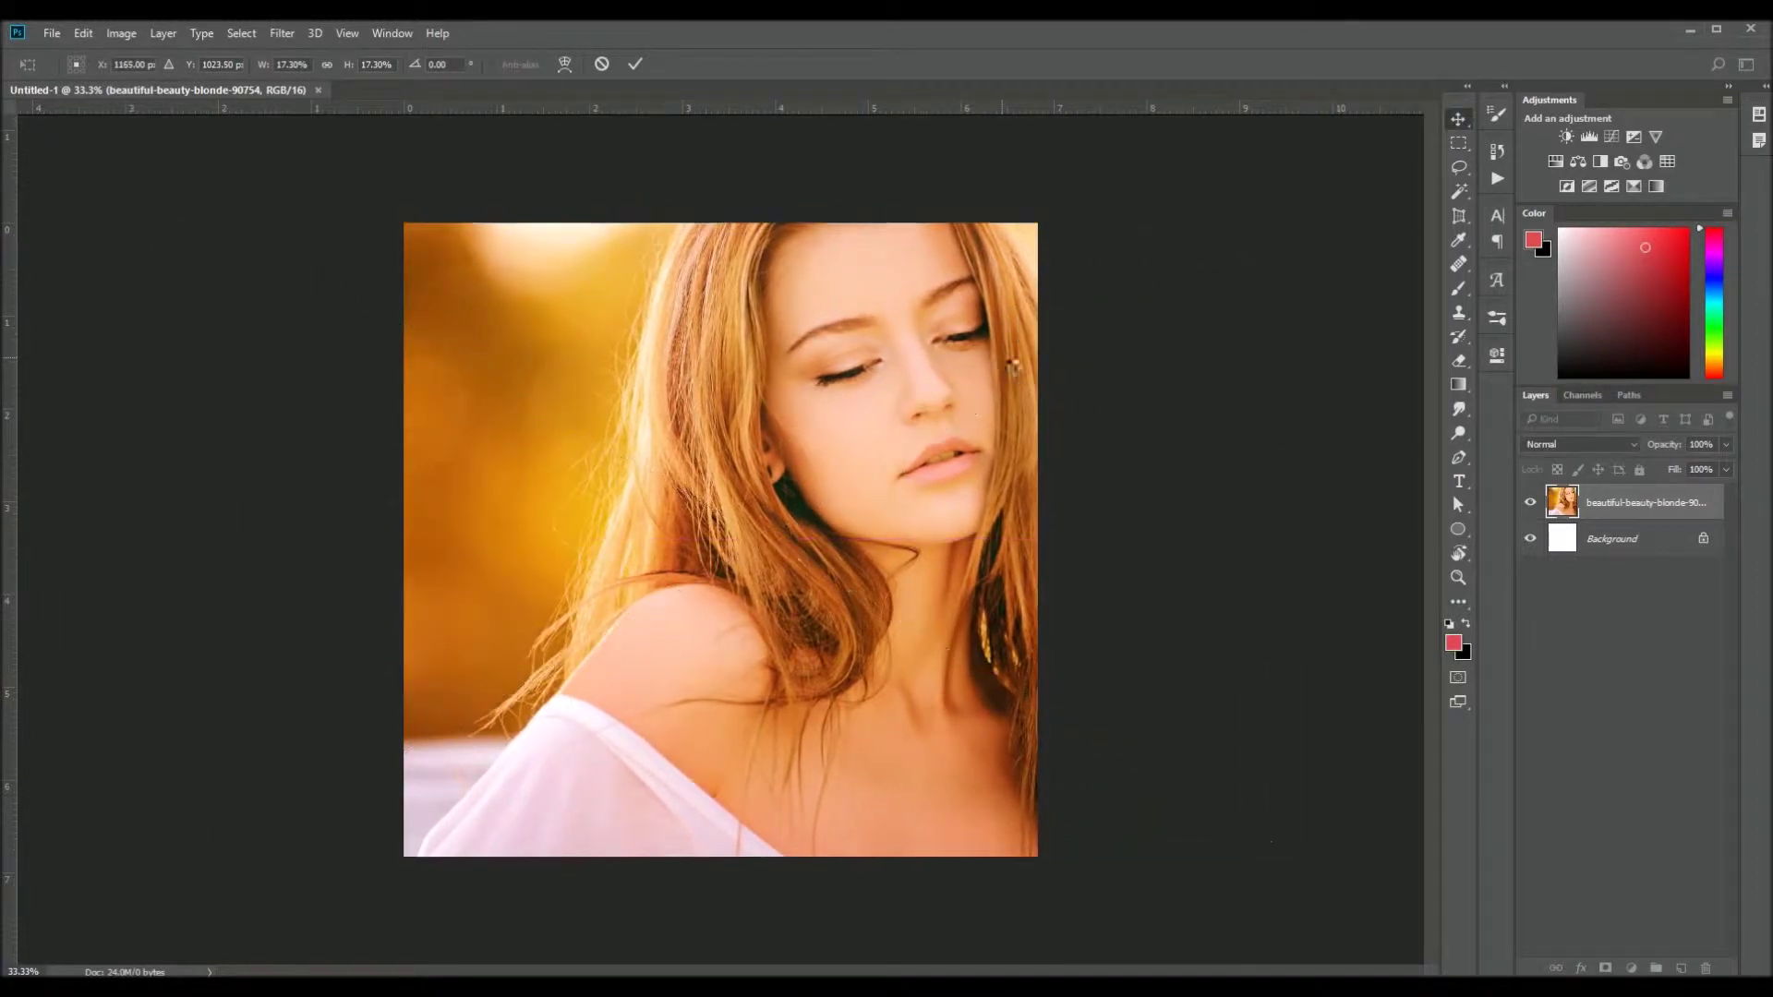
click(1459, 191)
drag(887, 268, 661, 660)
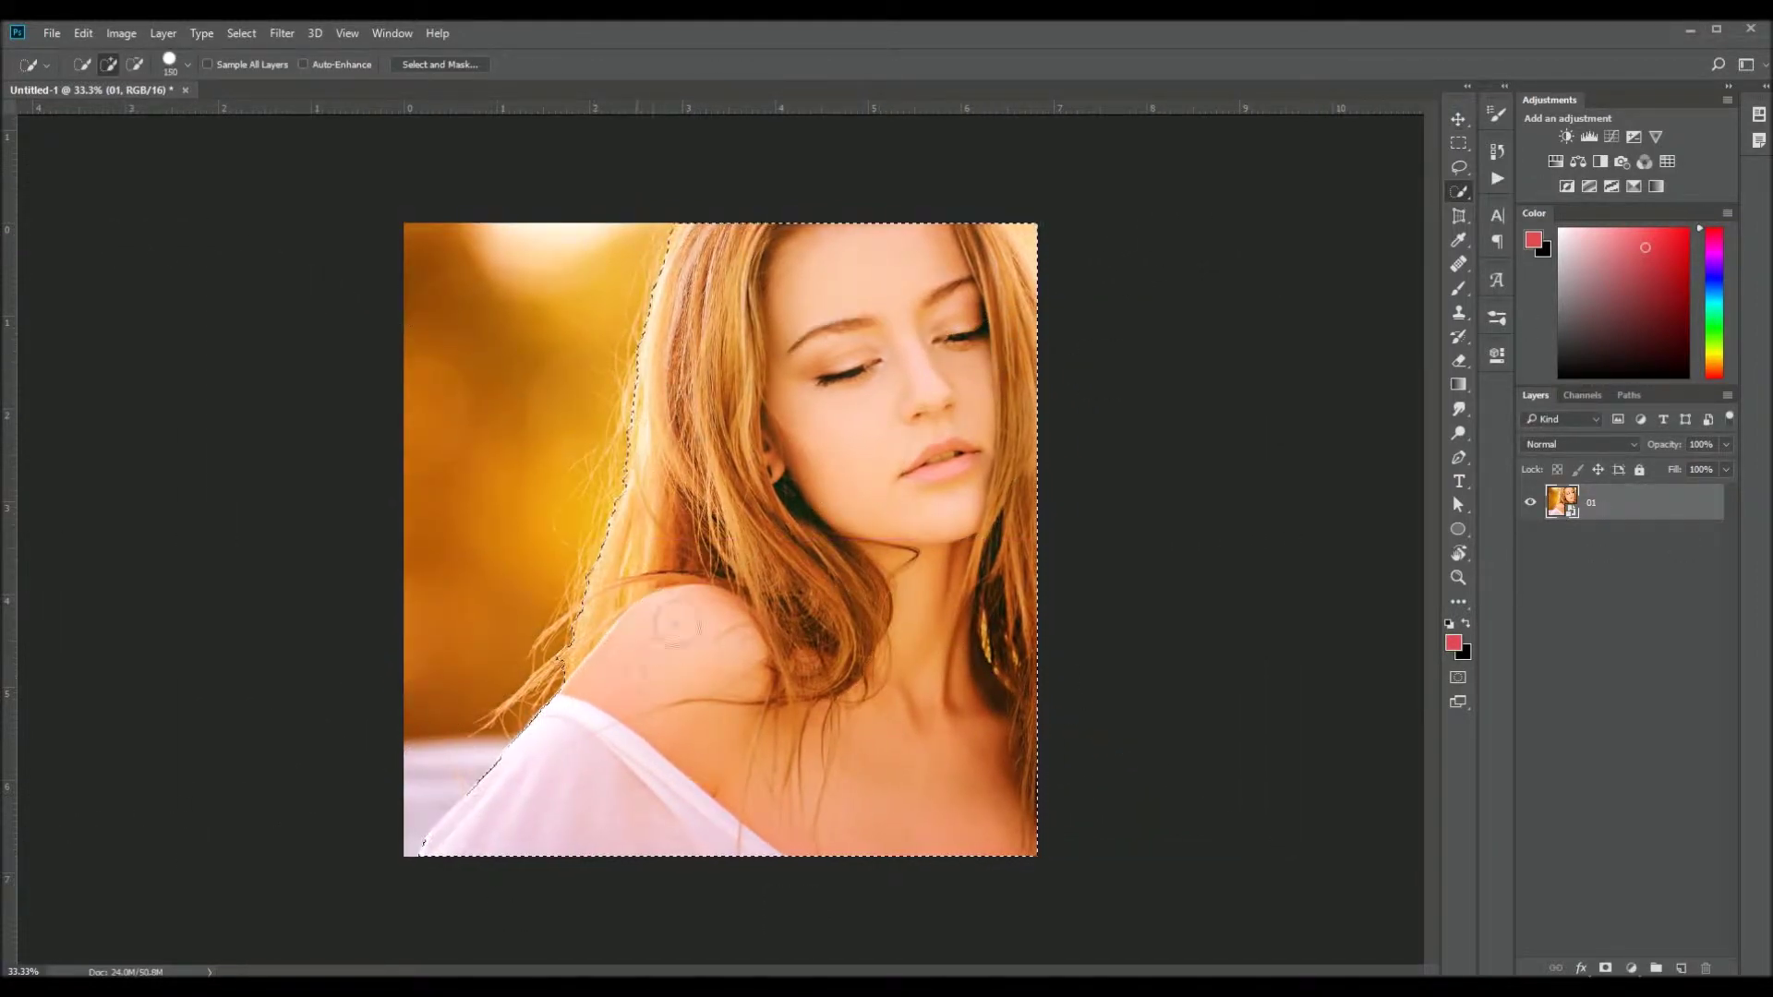
Refine the hair edge in Select and Mask with Smart Radius 1 px, outputting a masked layer
key(ctrl+alt+r)
drag(727, 244, 591, 683)
click(1527, 379)
drag(1529, 347, 1538, 347)
click(1658, 739)
click(1625, 808)
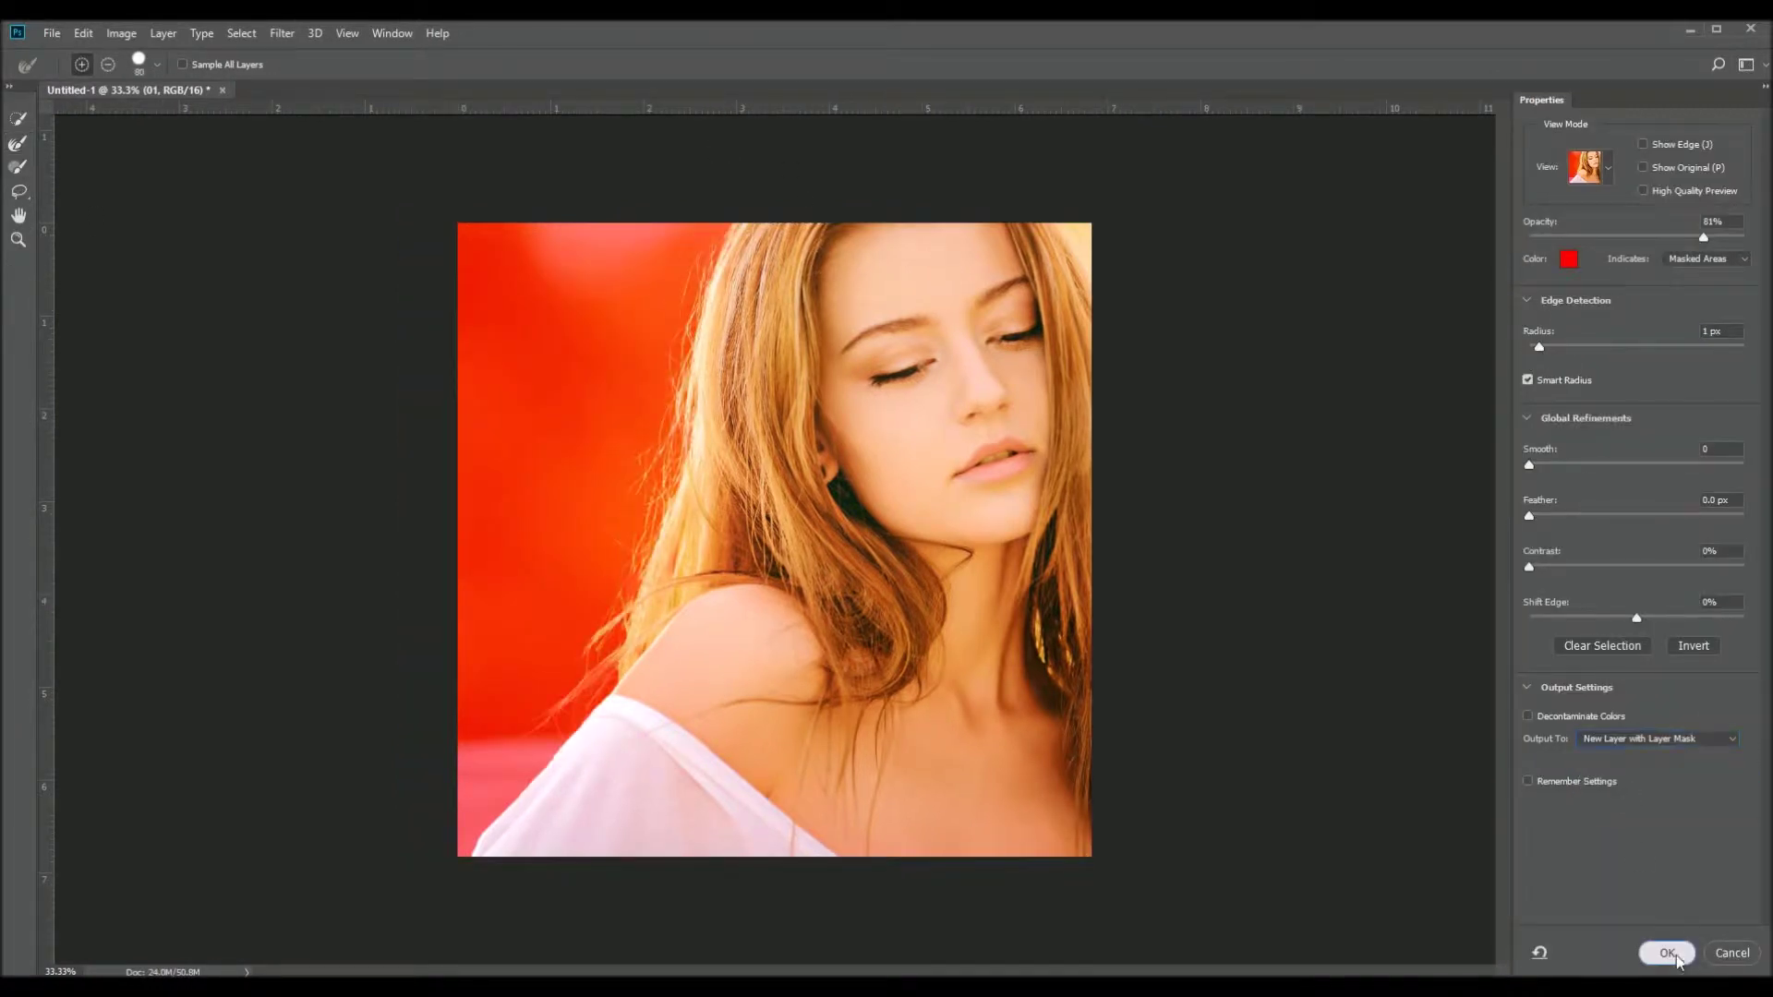
click(1667, 953)
Duplicate the masked cutout layer and apply its mask permanently
key(ctrl+j)
right_click(1607, 502)
click(1611, 563)
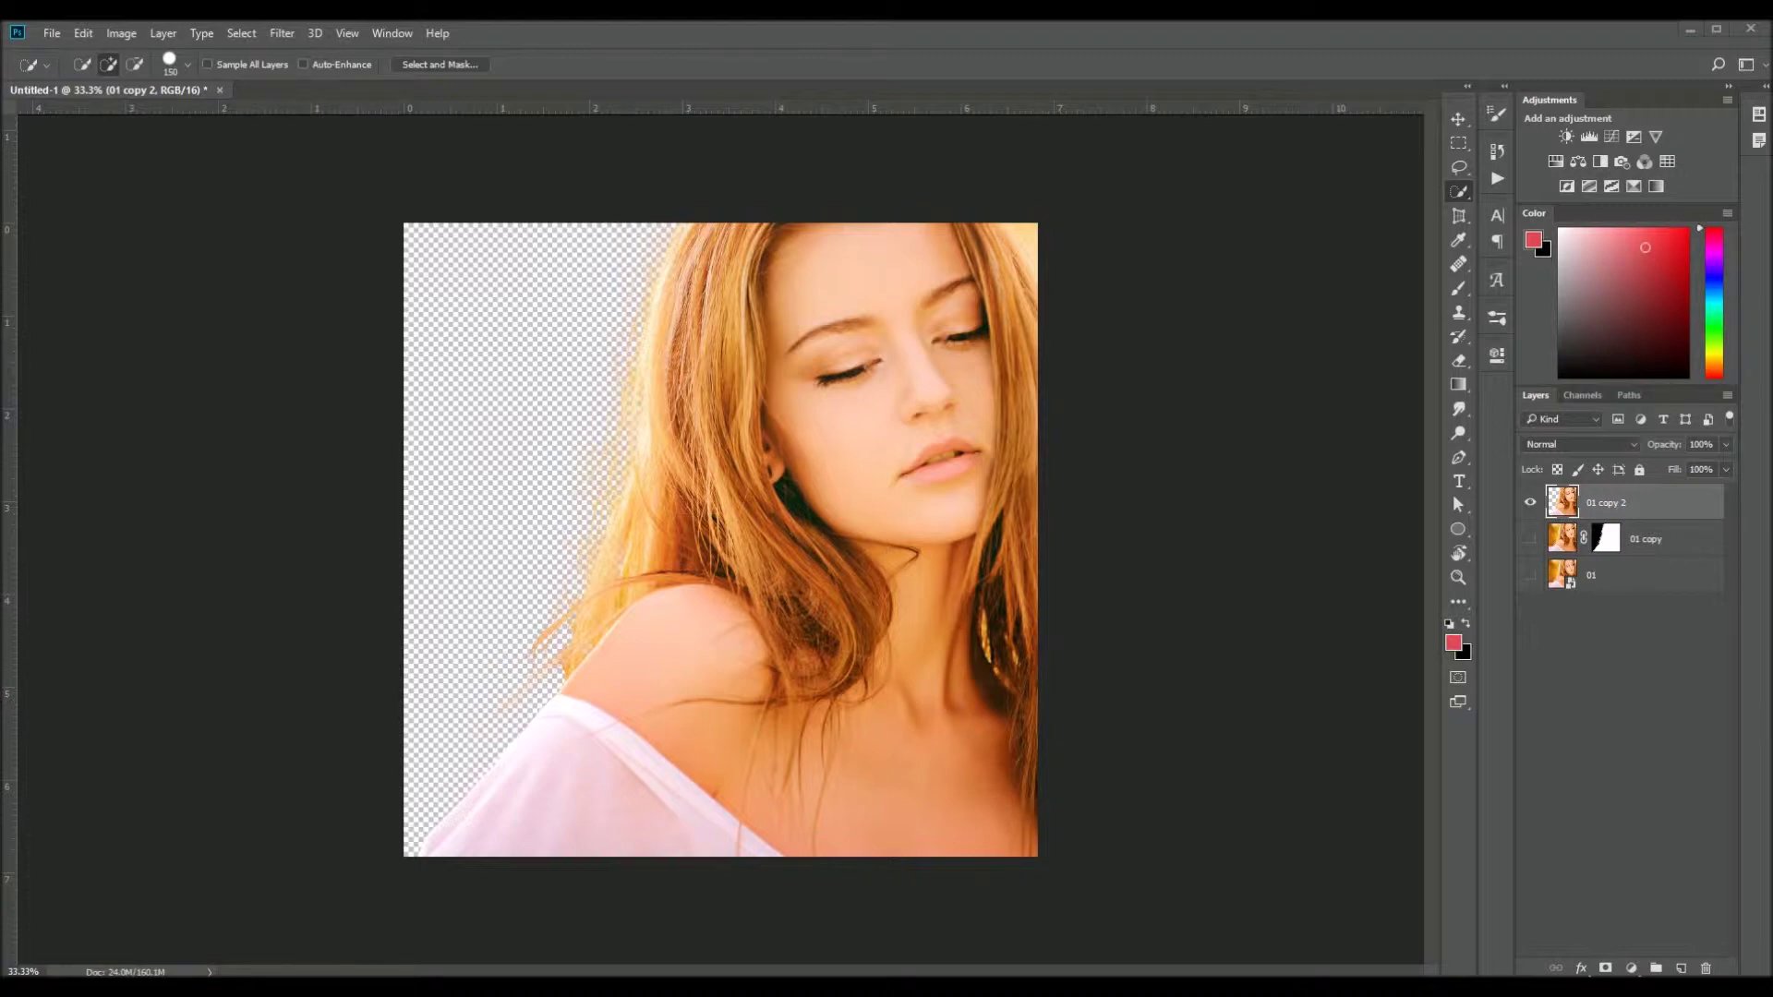
Scale the first bokeh image to cover the canvas and set it to Screen blend mode
drag(1044, 330, 1210, 231)
key(Return)
click(1626, 447)
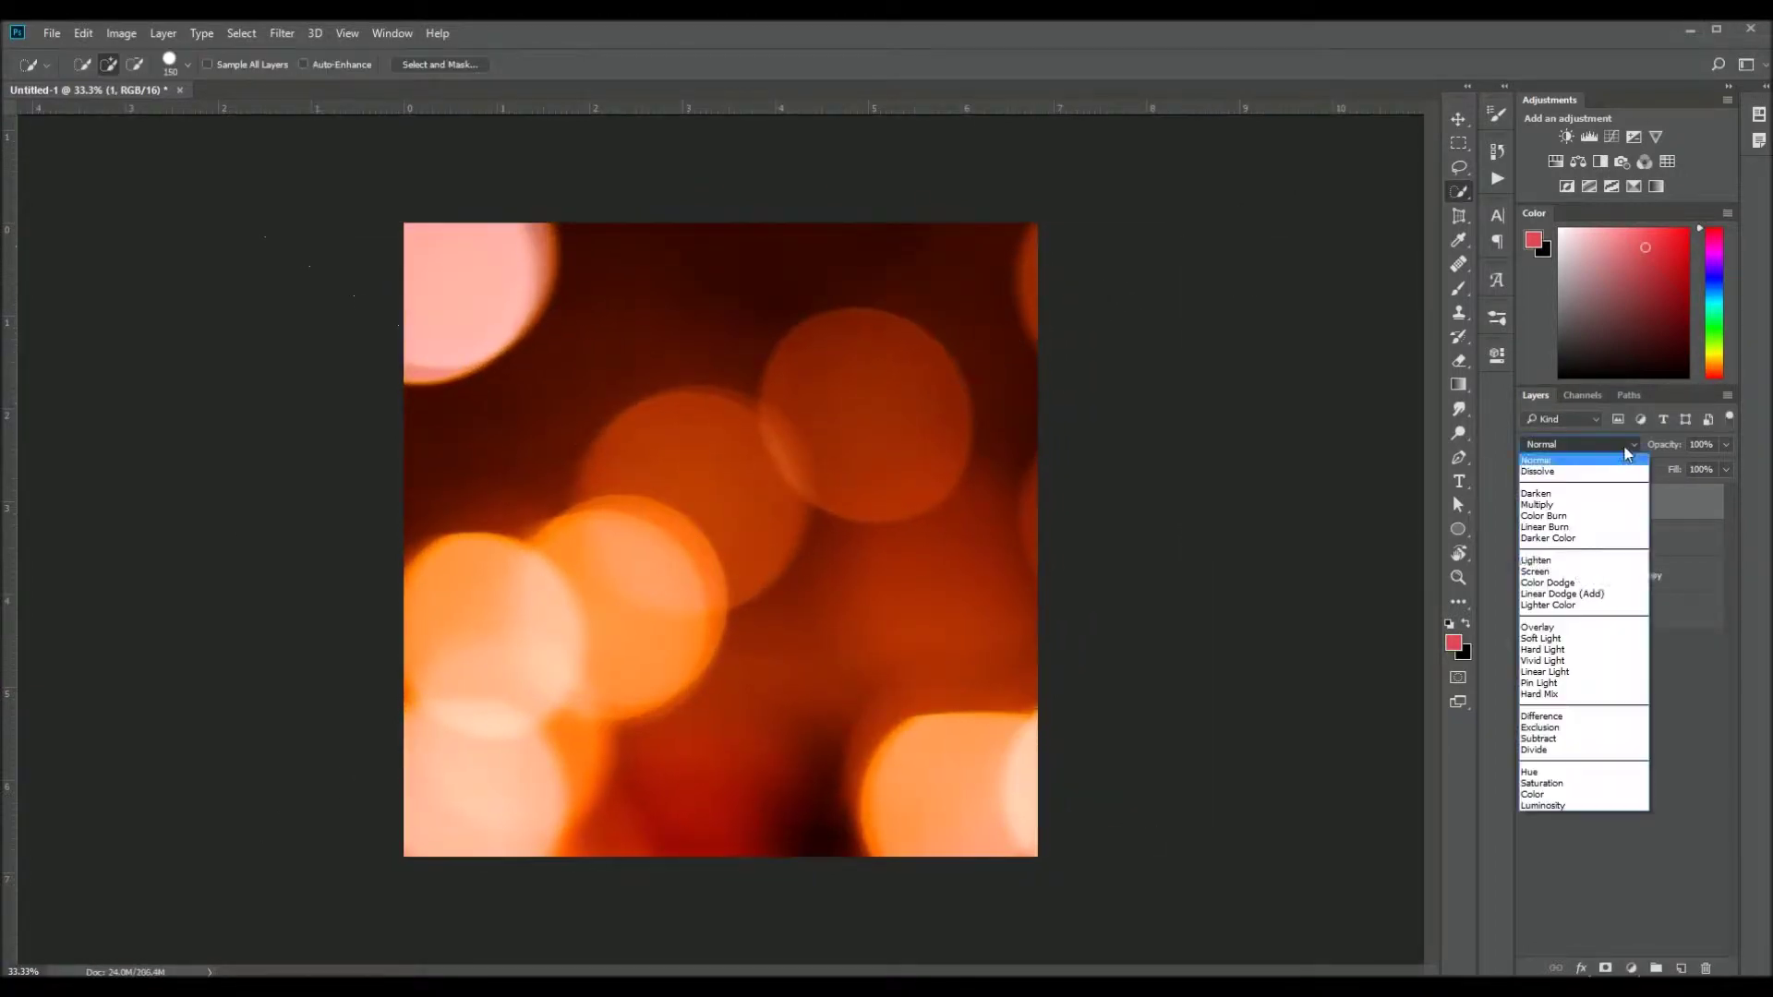
click(1537, 572)
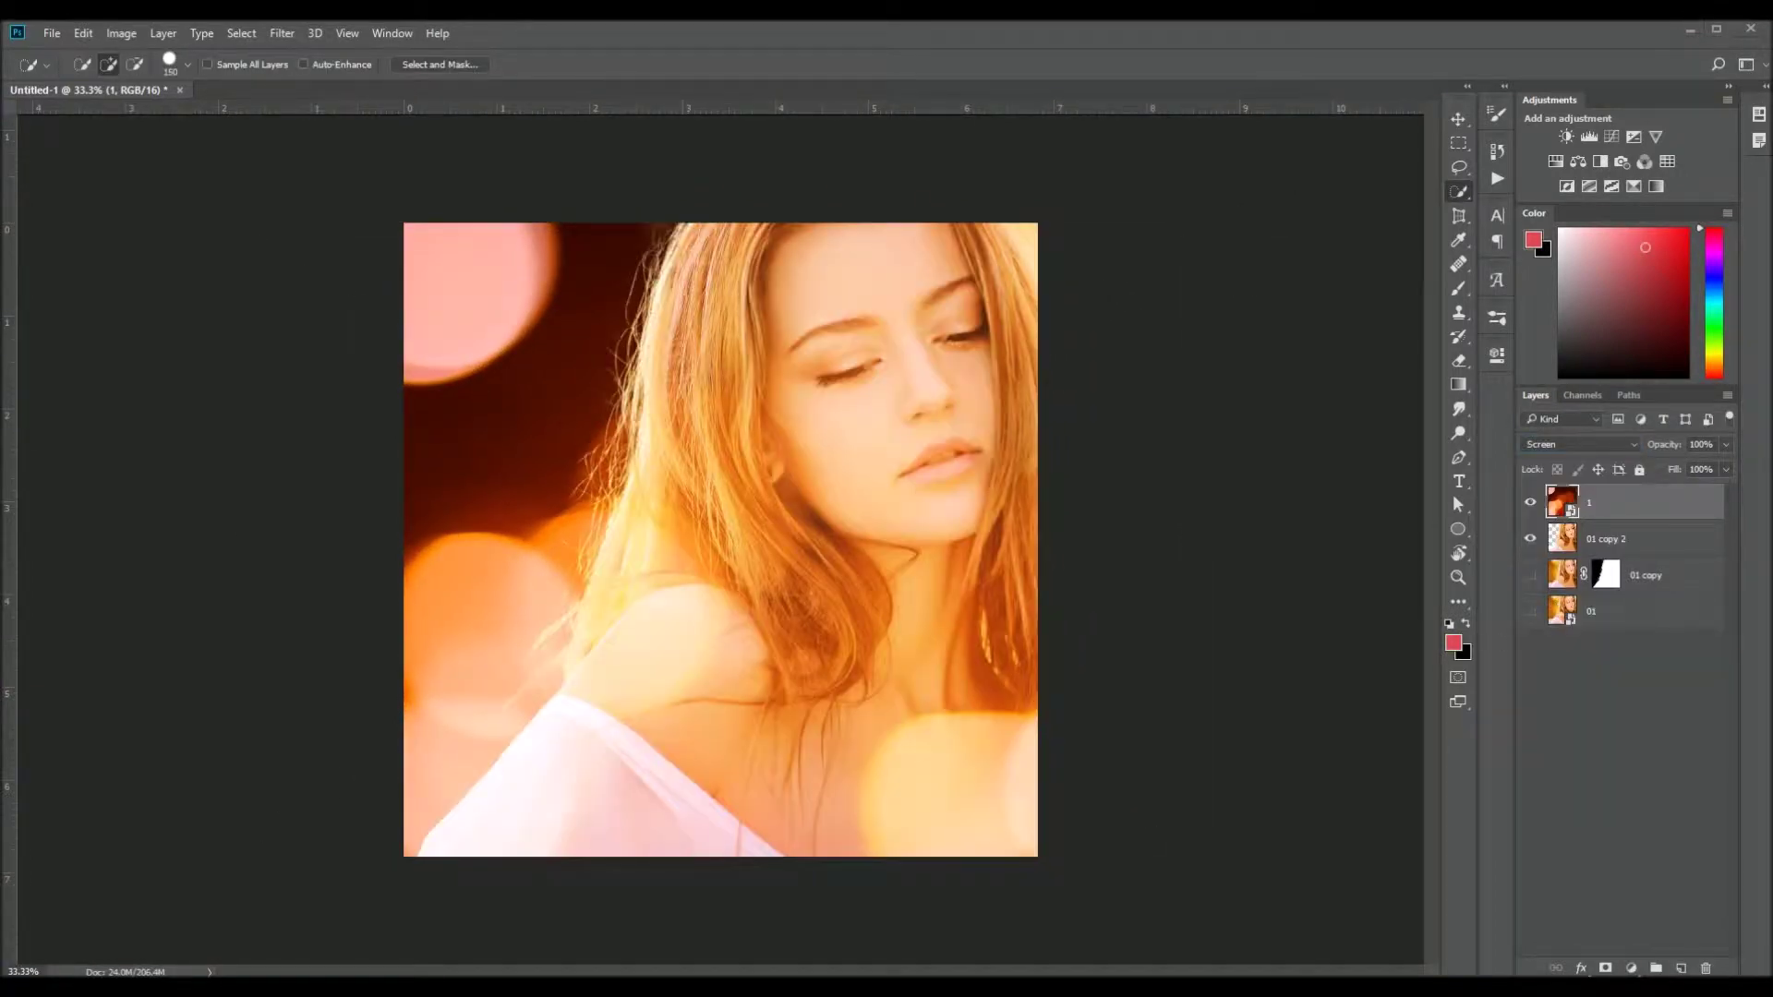
Place a second bokeh texture, set it to Screen, and scale it to cover the canvas
drag(1240, 489, 850, 418)
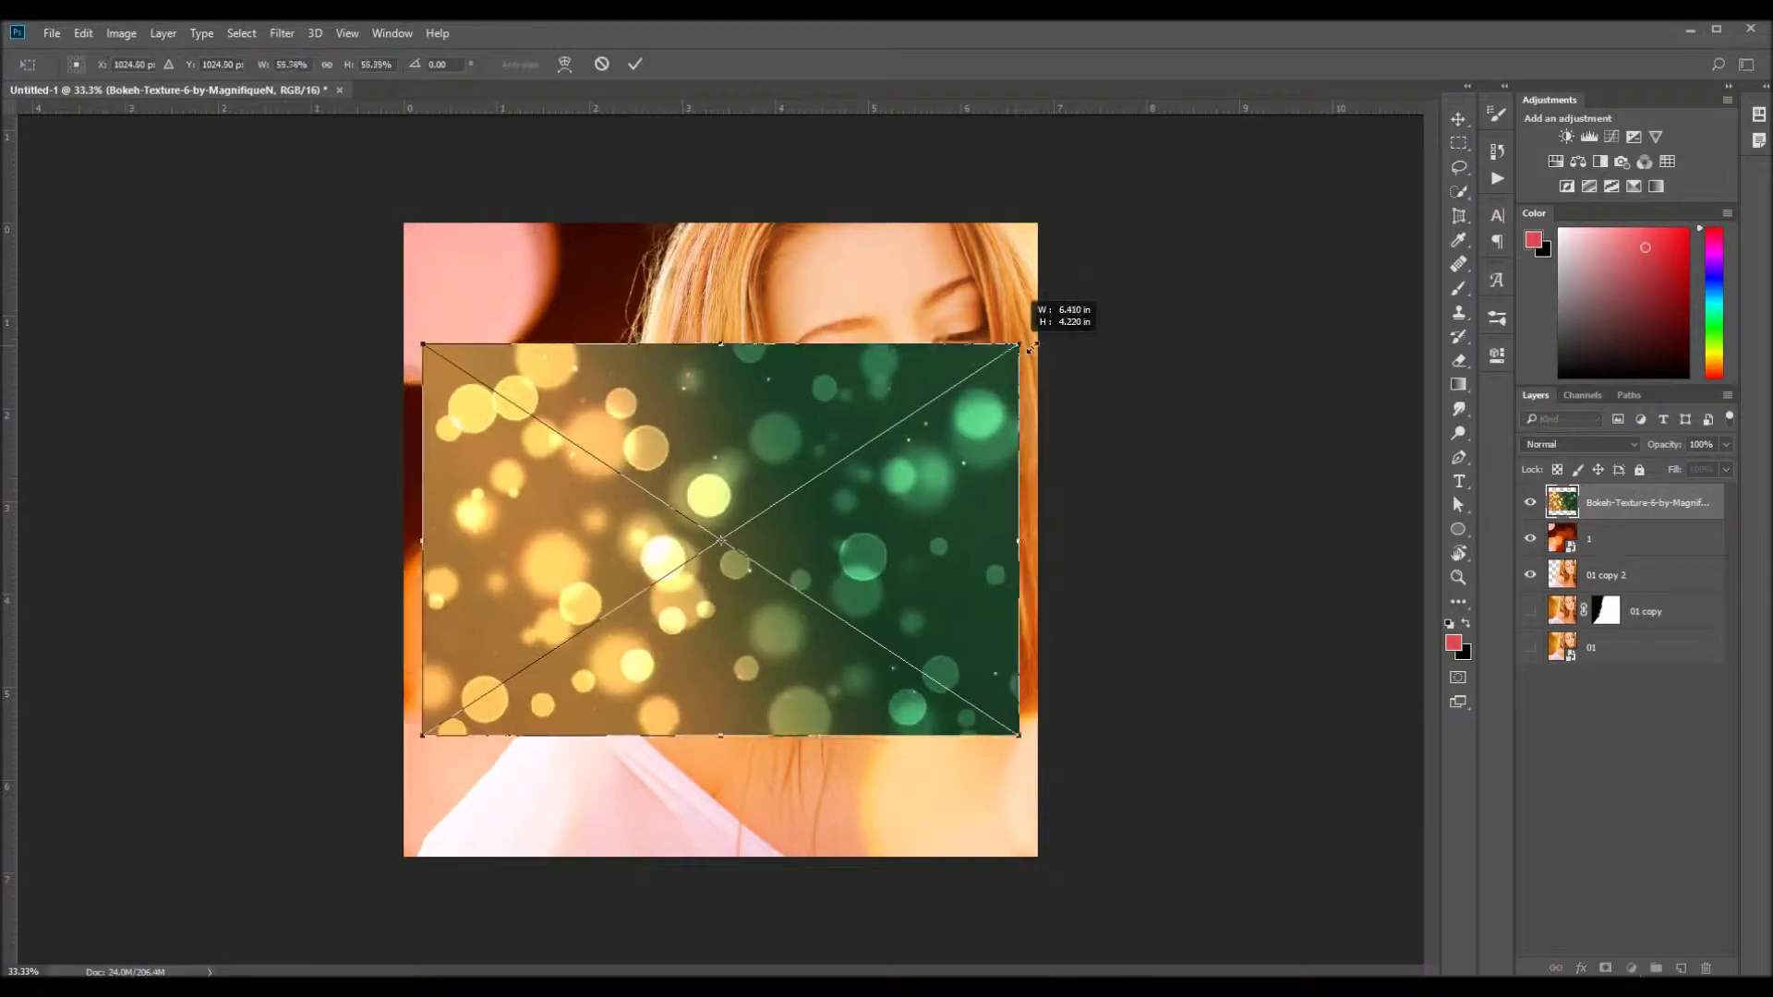
key(Return)
click(1530, 502)
click(1630, 502)
click(1580, 444)
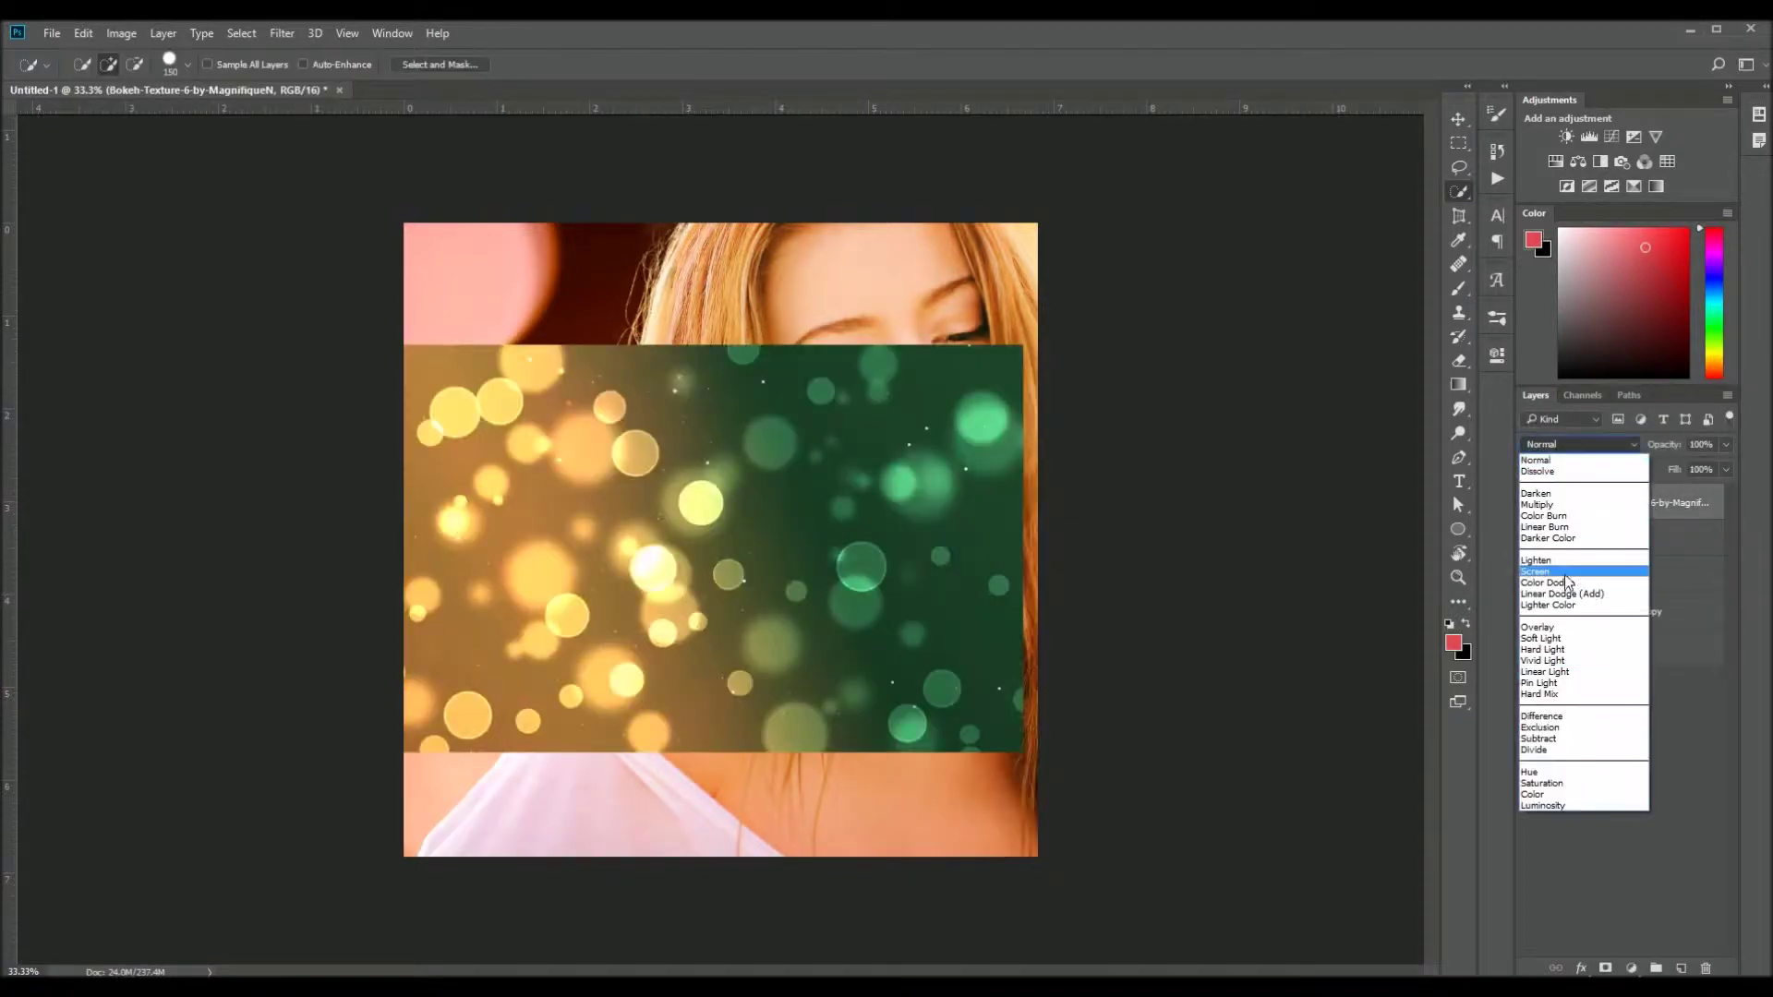
click(1538, 572)
key(ctrl+t)
drag(1025, 344, 1197, 205)
key(Return)
key(w)
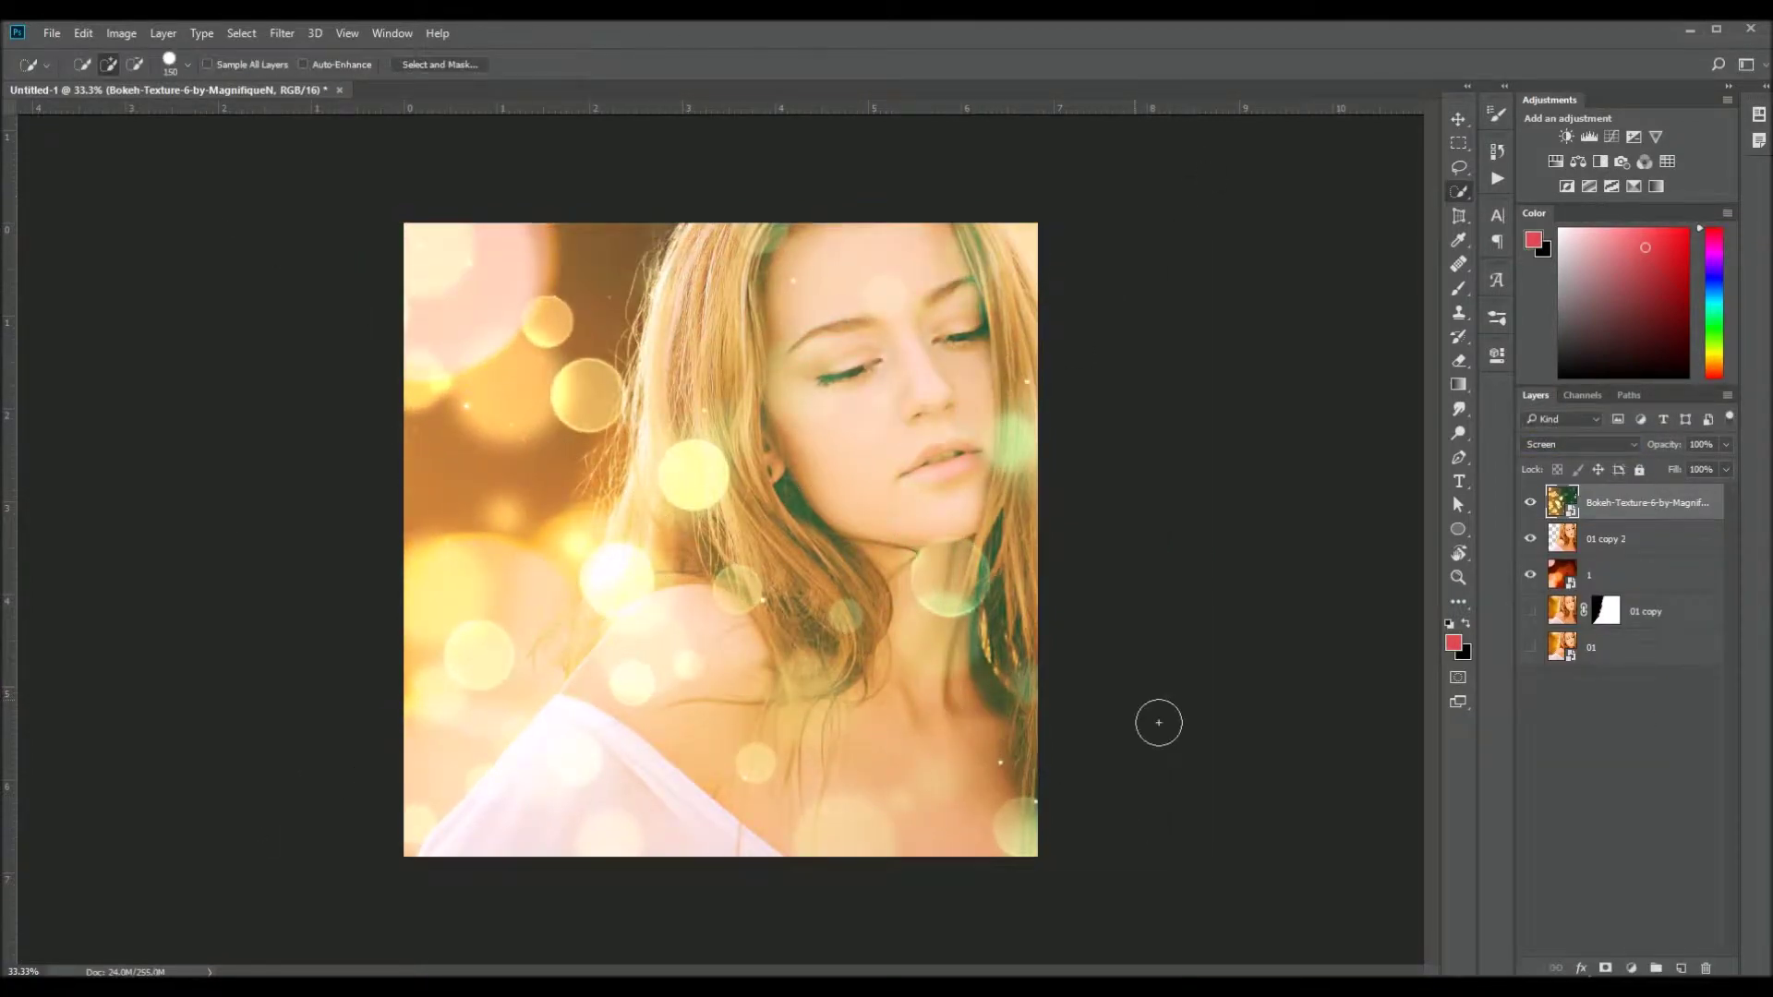
Mask the top bokeh layer, brushing at about 30% opacity over the hair and top-left corner
click(1605, 968)
key(b)
click(97, 64)
drag(390, 64, 380, 90)
mouse_move(434, 268)
mouse_down()
mouse_move(600, 277)
mouse_move(434, 324)
mouse_move(555, 517)
mouse_move(511, 472)
mouse_move(471, 342)
mouse_up()
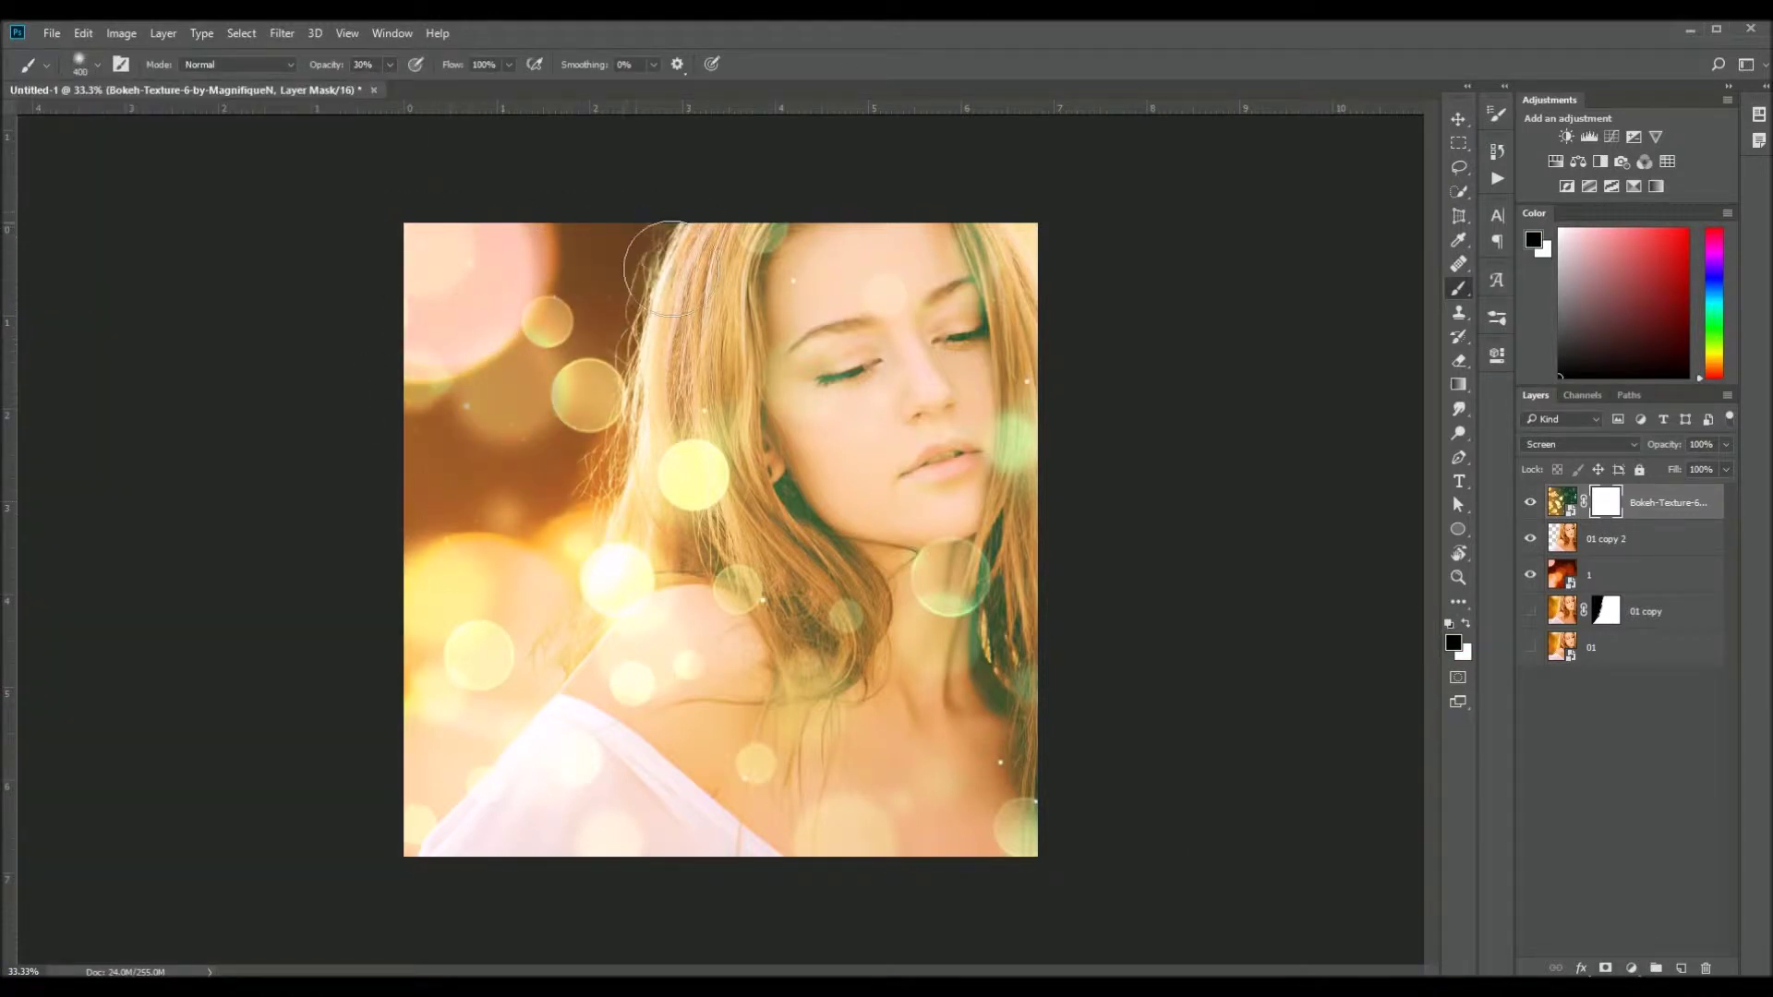
drag(681, 252, 418, 293)
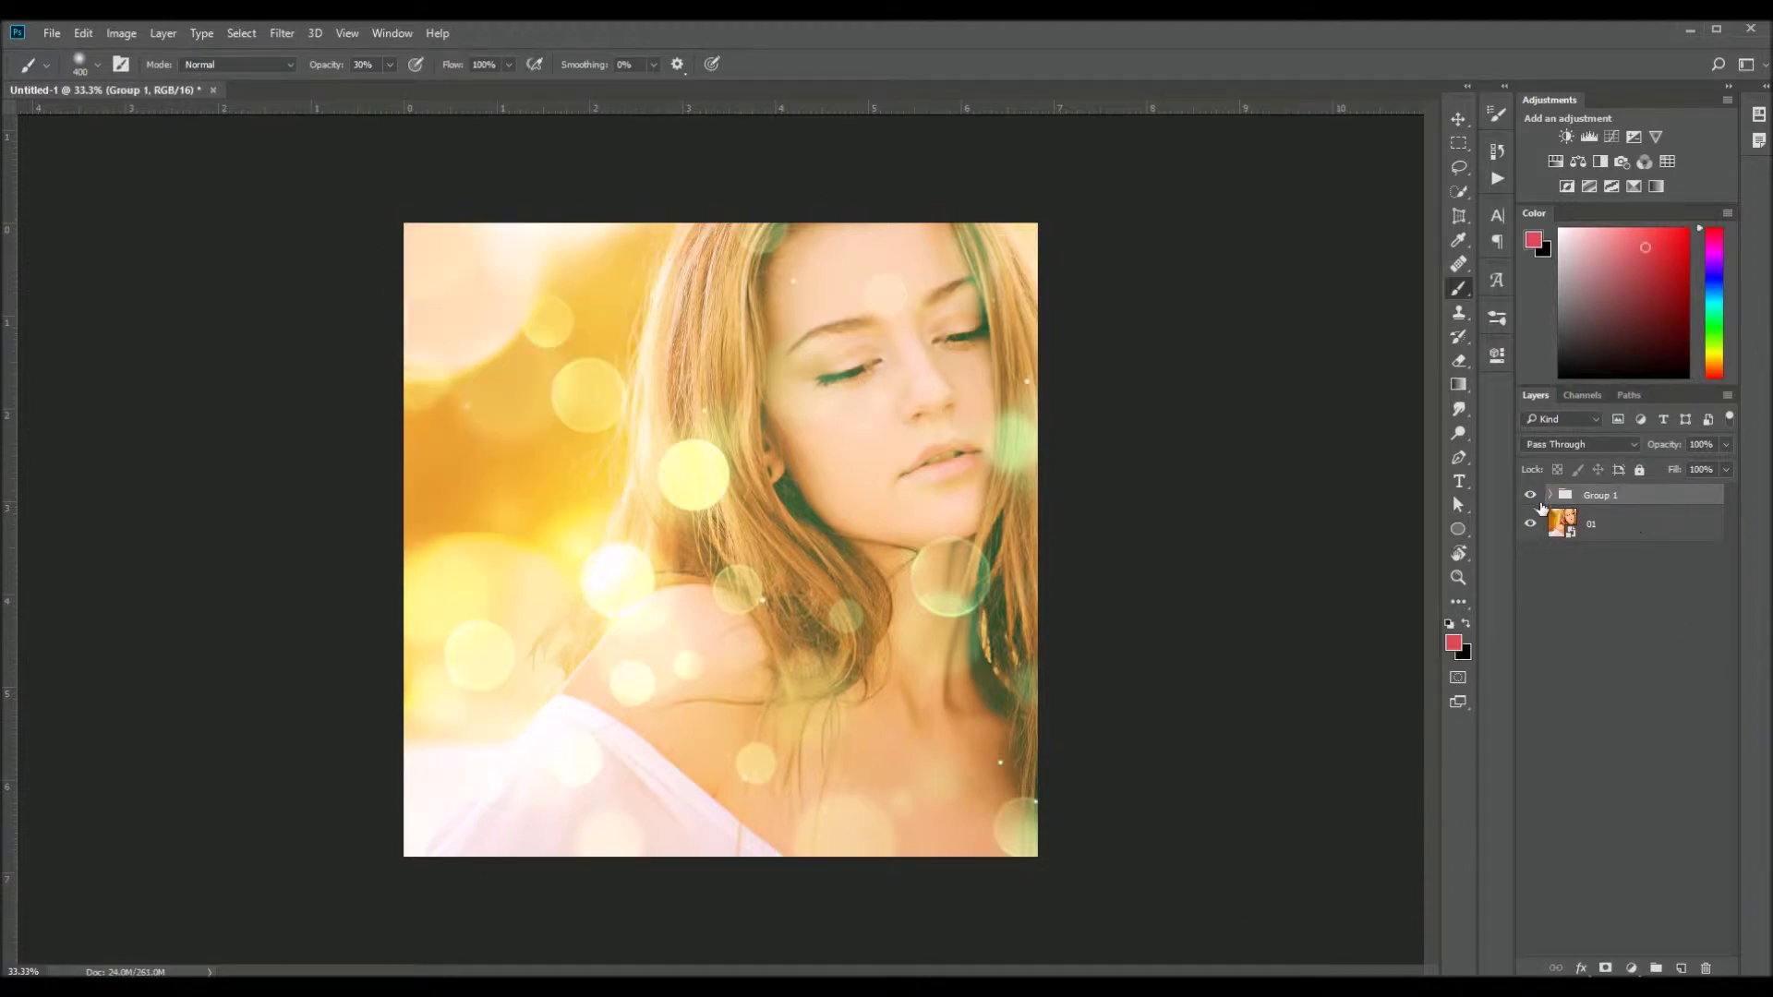
Hide group 01 and the 01 photo, then scale the couple photo to fill the canvas as layer 02
click(1531, 495)
click(1530, 523)
click(1531, 495)
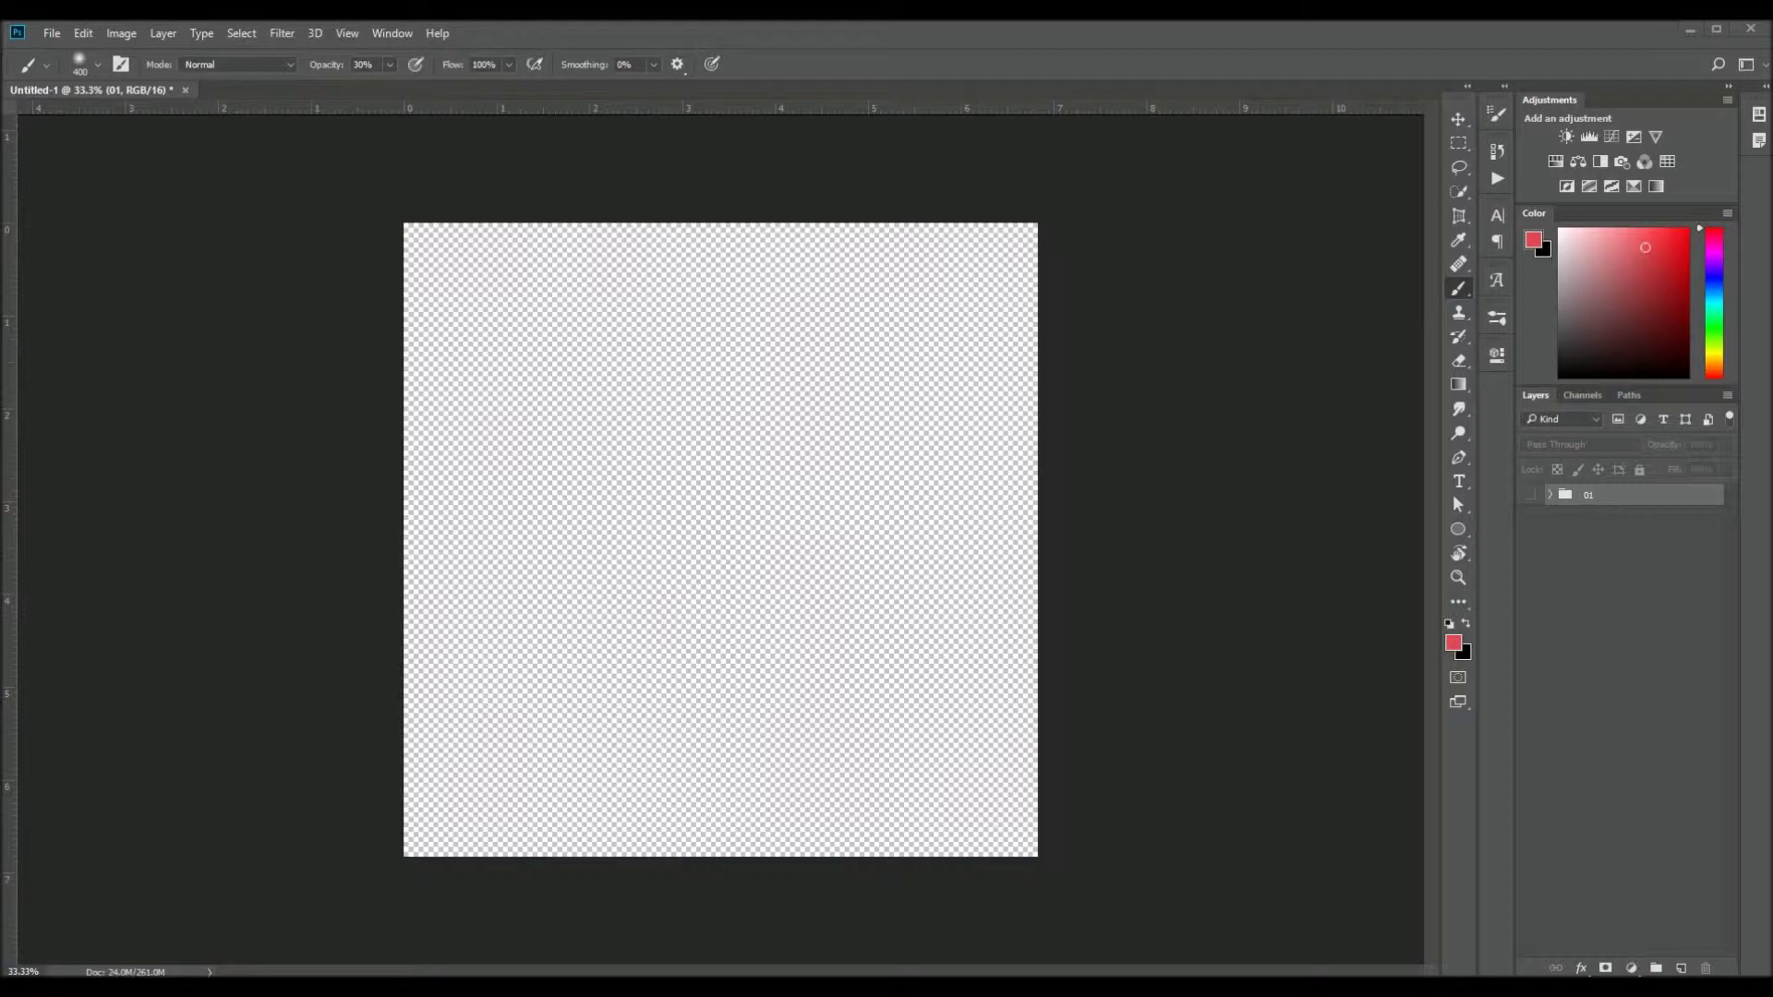
drag(1038, 333, 1228, 218)
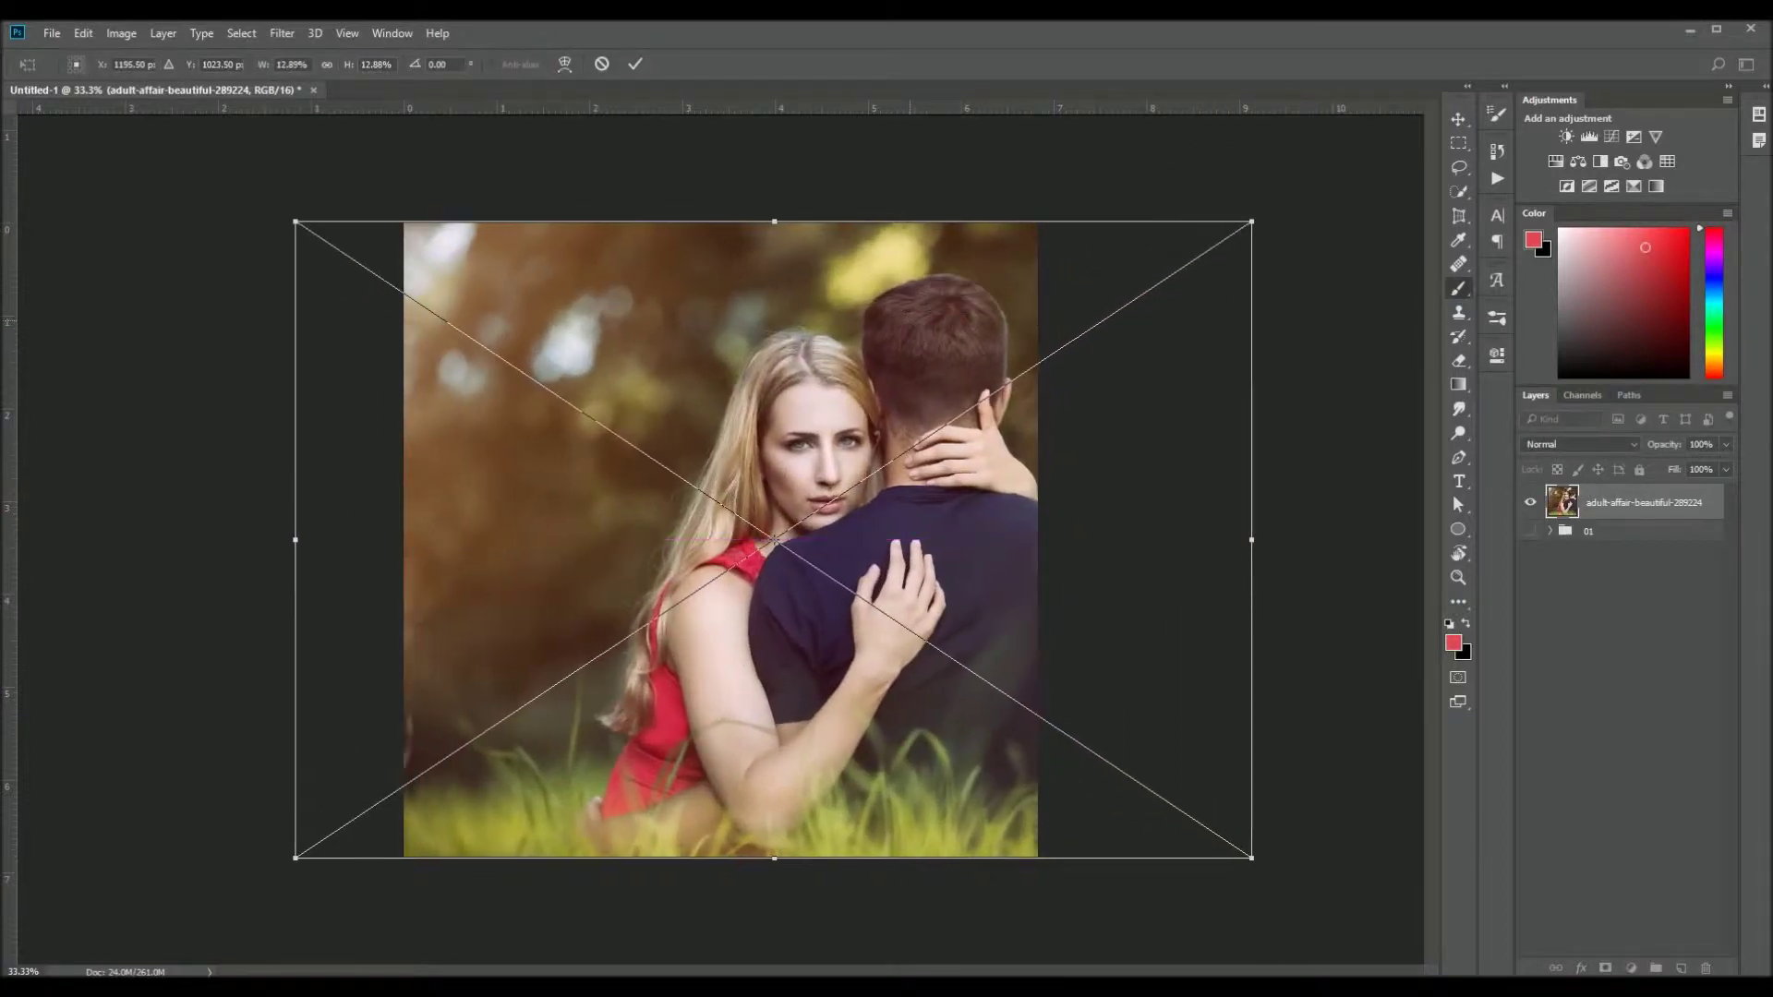
key(Return)
Quick Select the couple, zooming in on their faces
key(w)
key(d)
drag(889, 750, 843, 329)
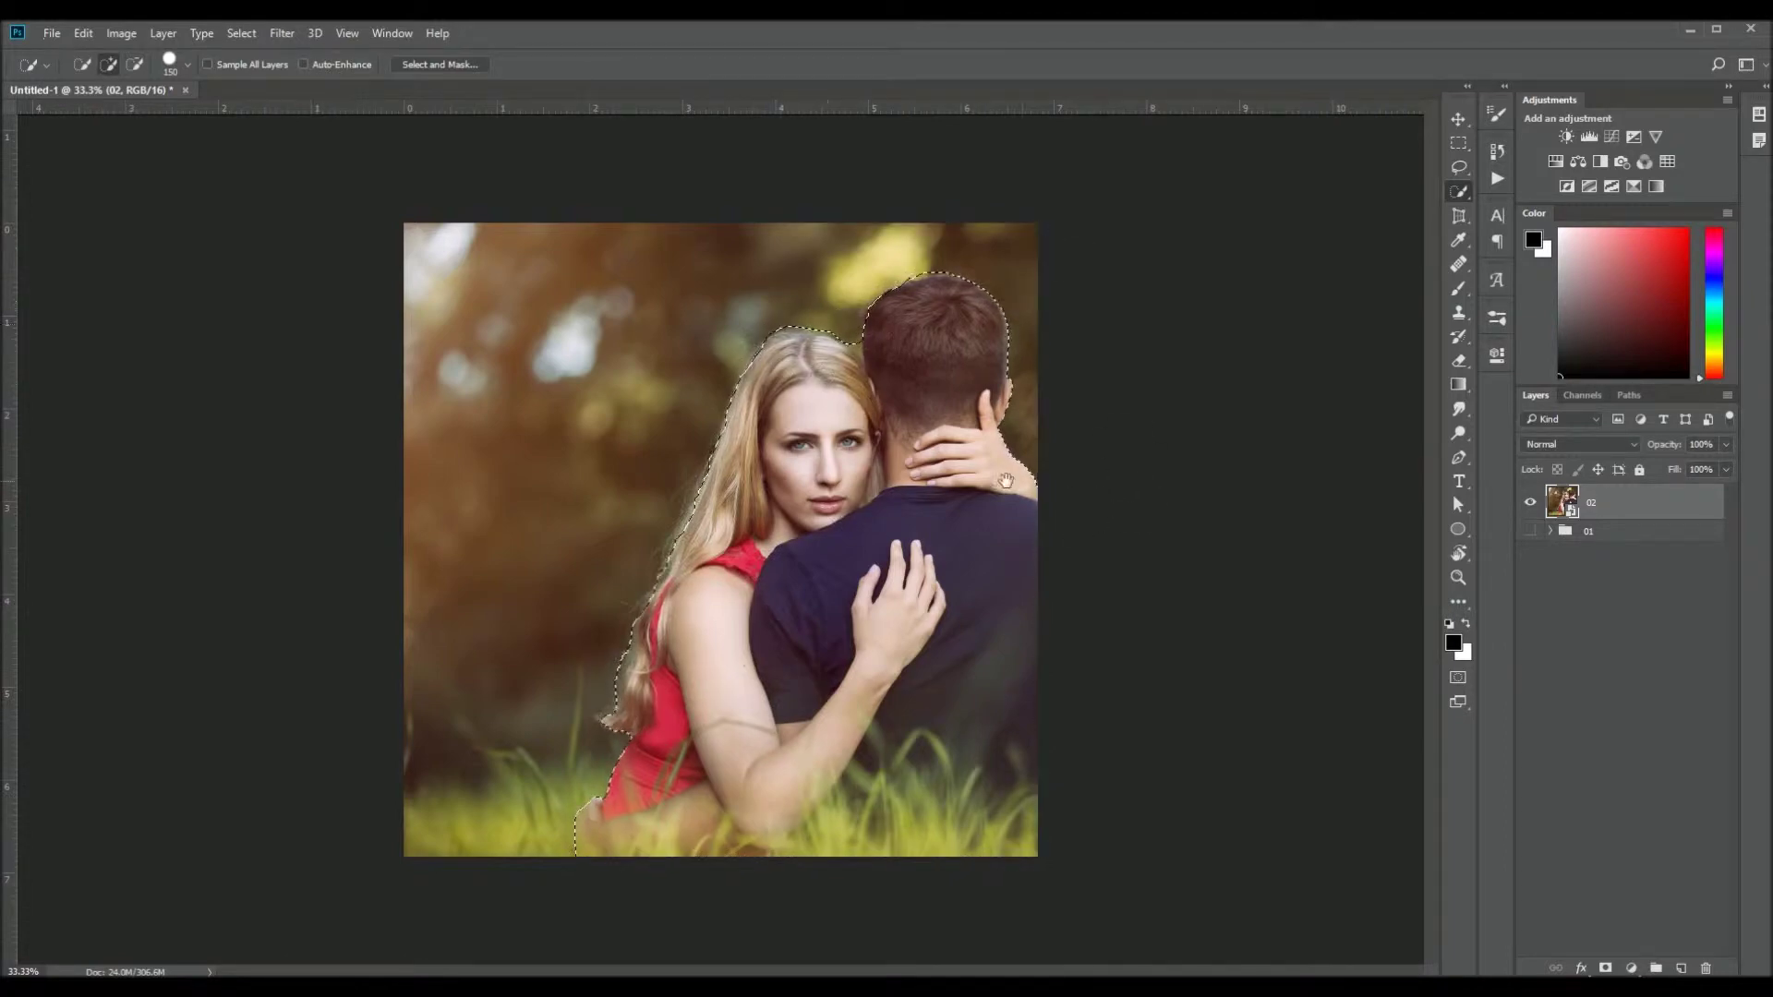
scroll(843, 329, up, 2)
scroll(1006, 407, up, 2)
drag(1007, 406, 564, 757)
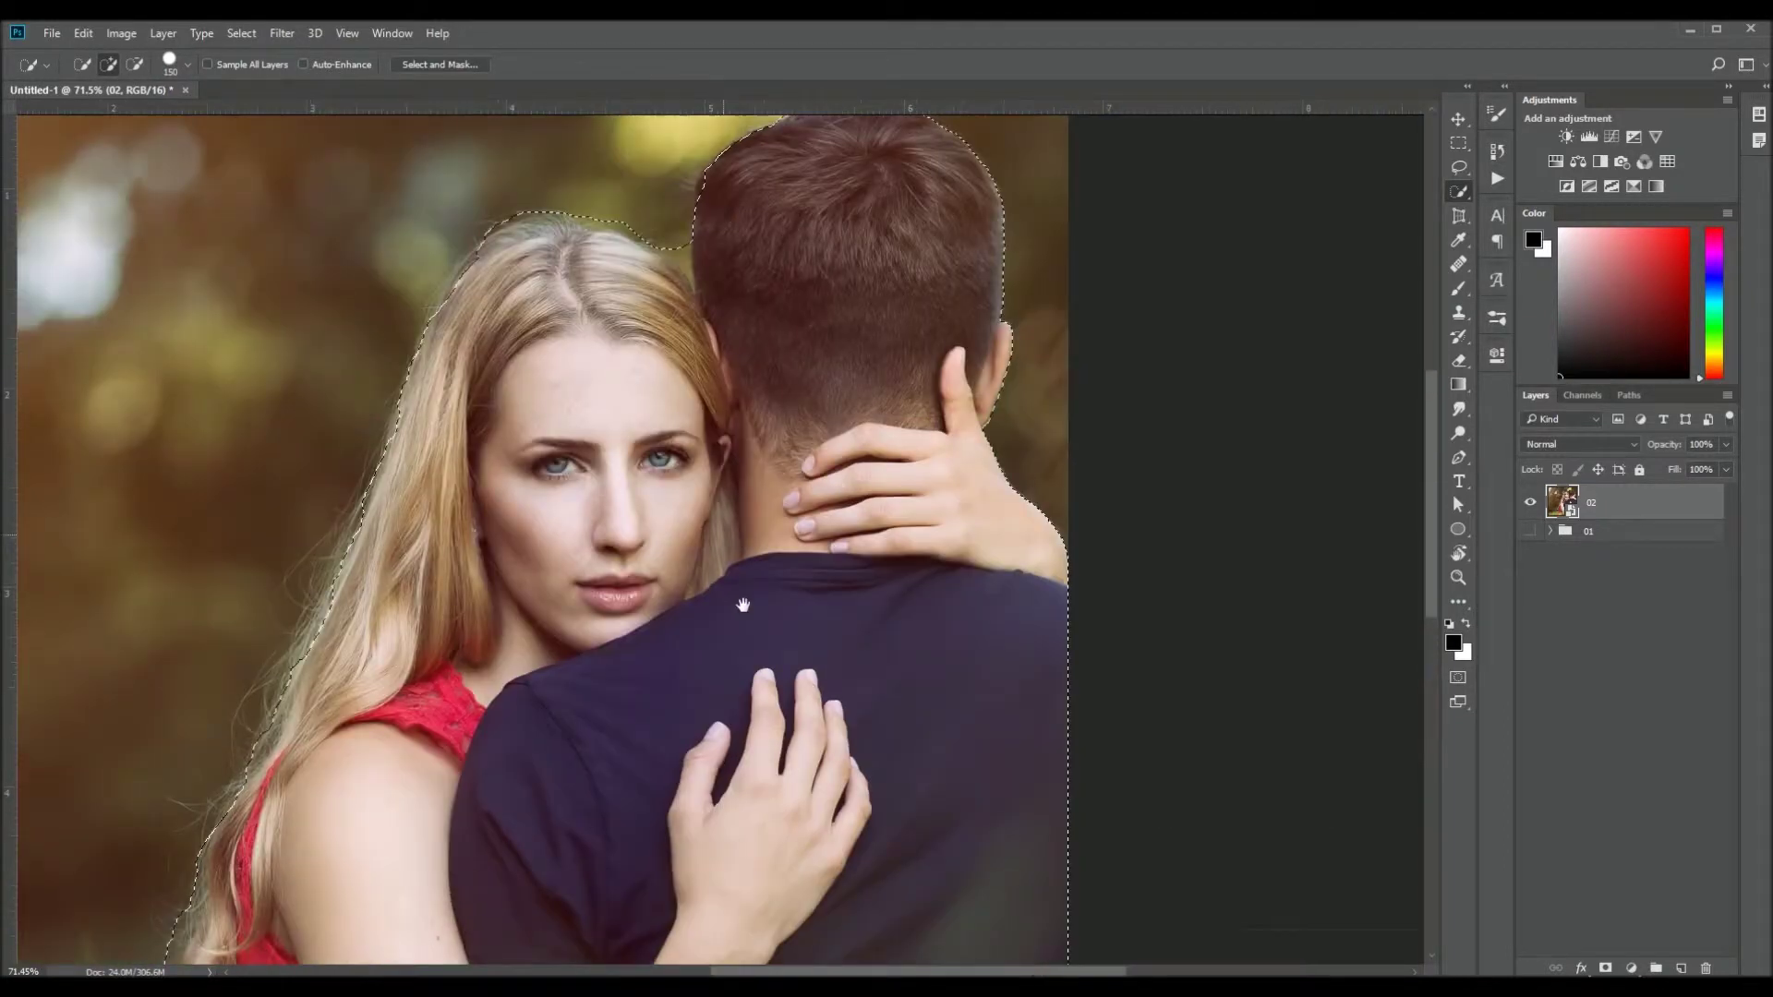
Refine the couple's edges in Select and Mask and output to a new layer with mask
key(alt+ctrl+r)
scroll(841, 429, down, 3)
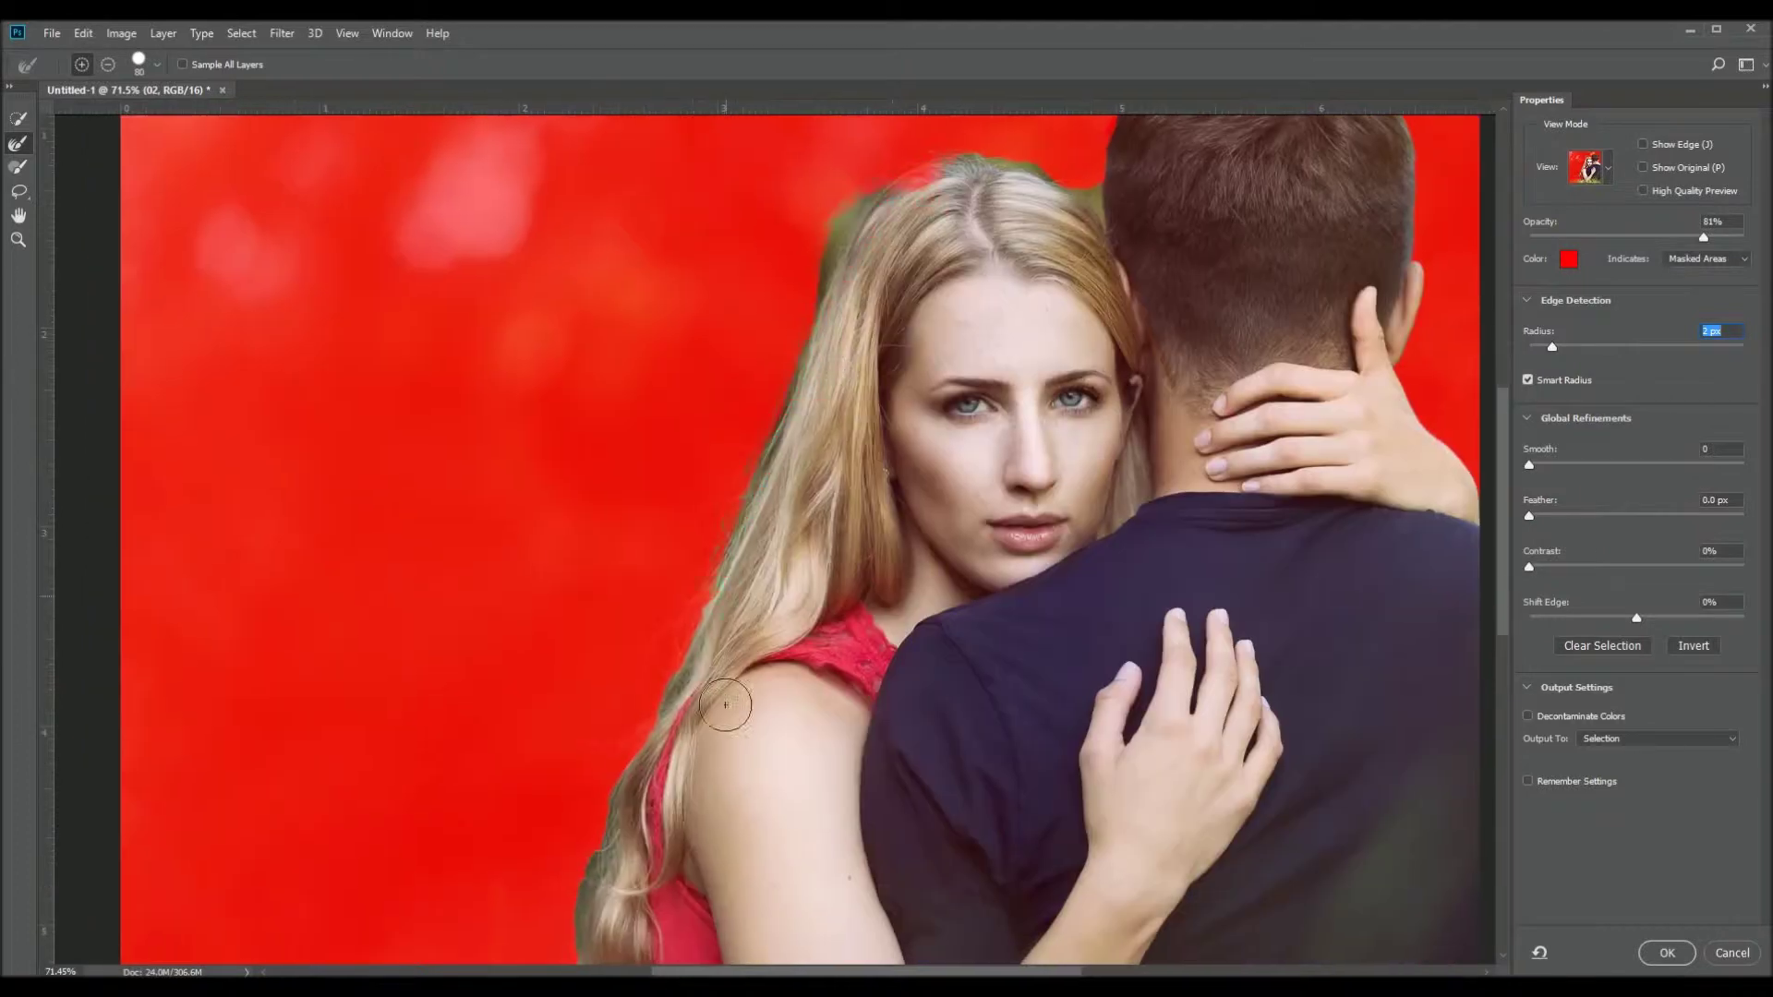
scroll(766, 461, down, 2)
scroll(943, 369, up, 5)
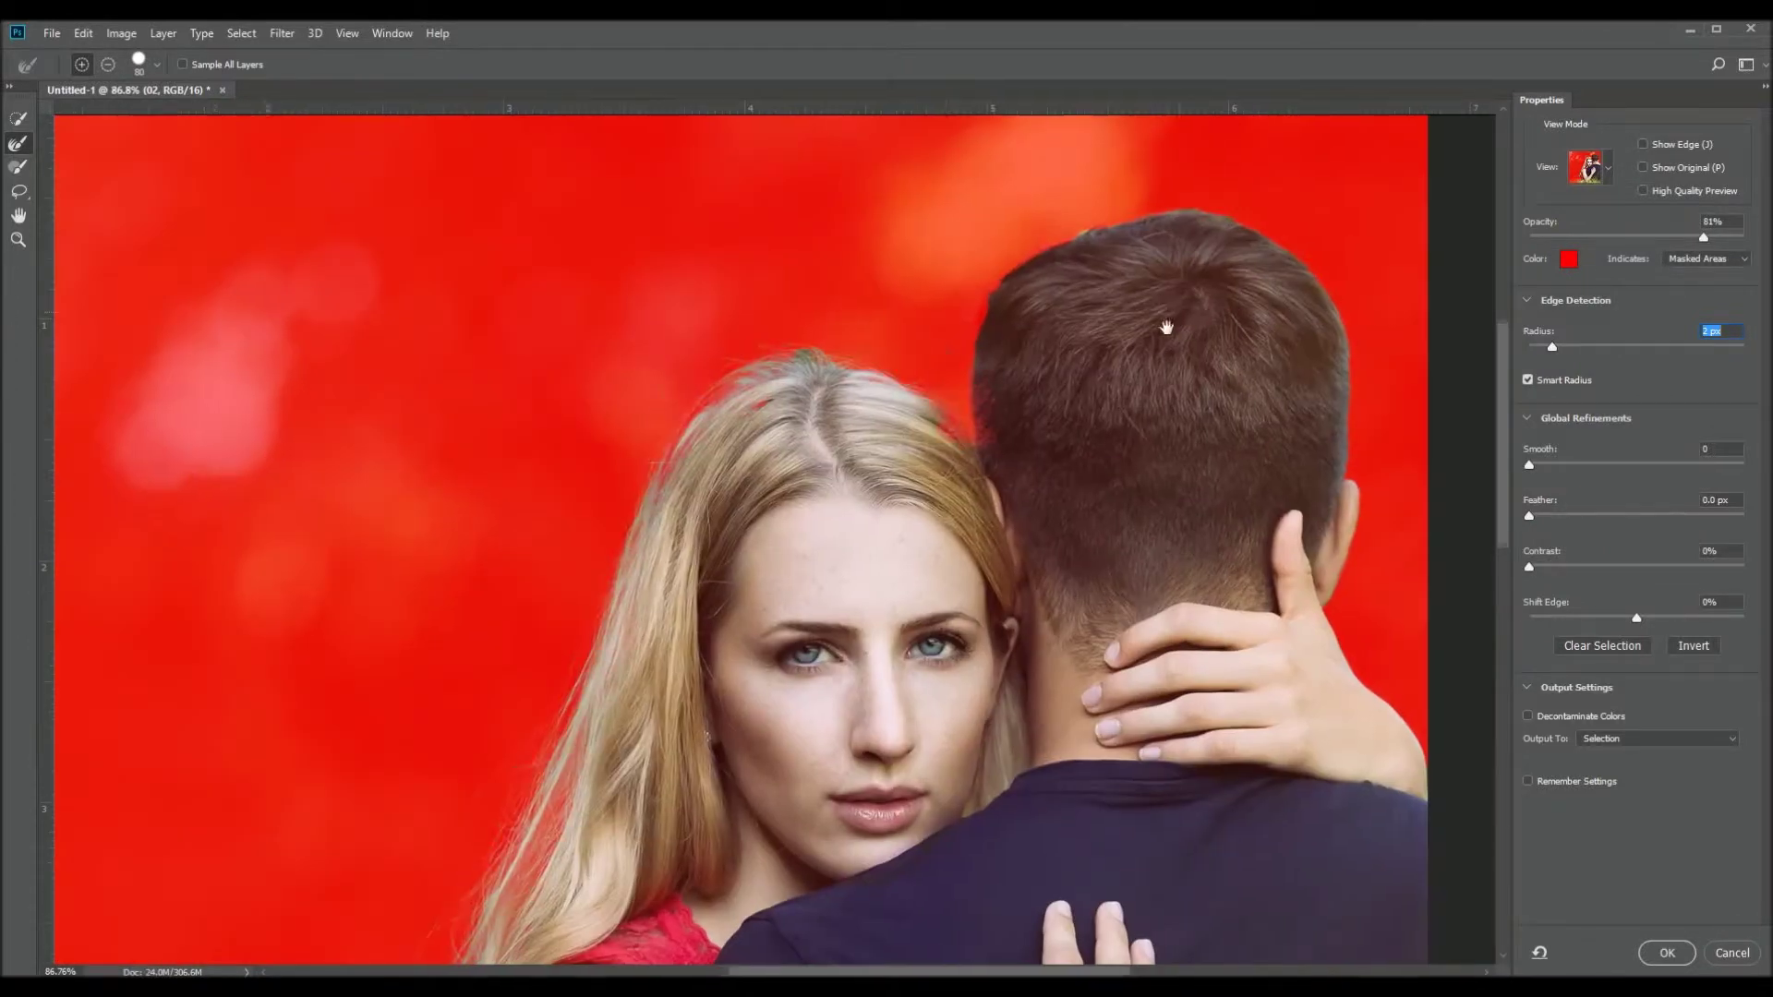
drag(1171, 269, 1119, 285)
drag(1056, 487, 942, 501)
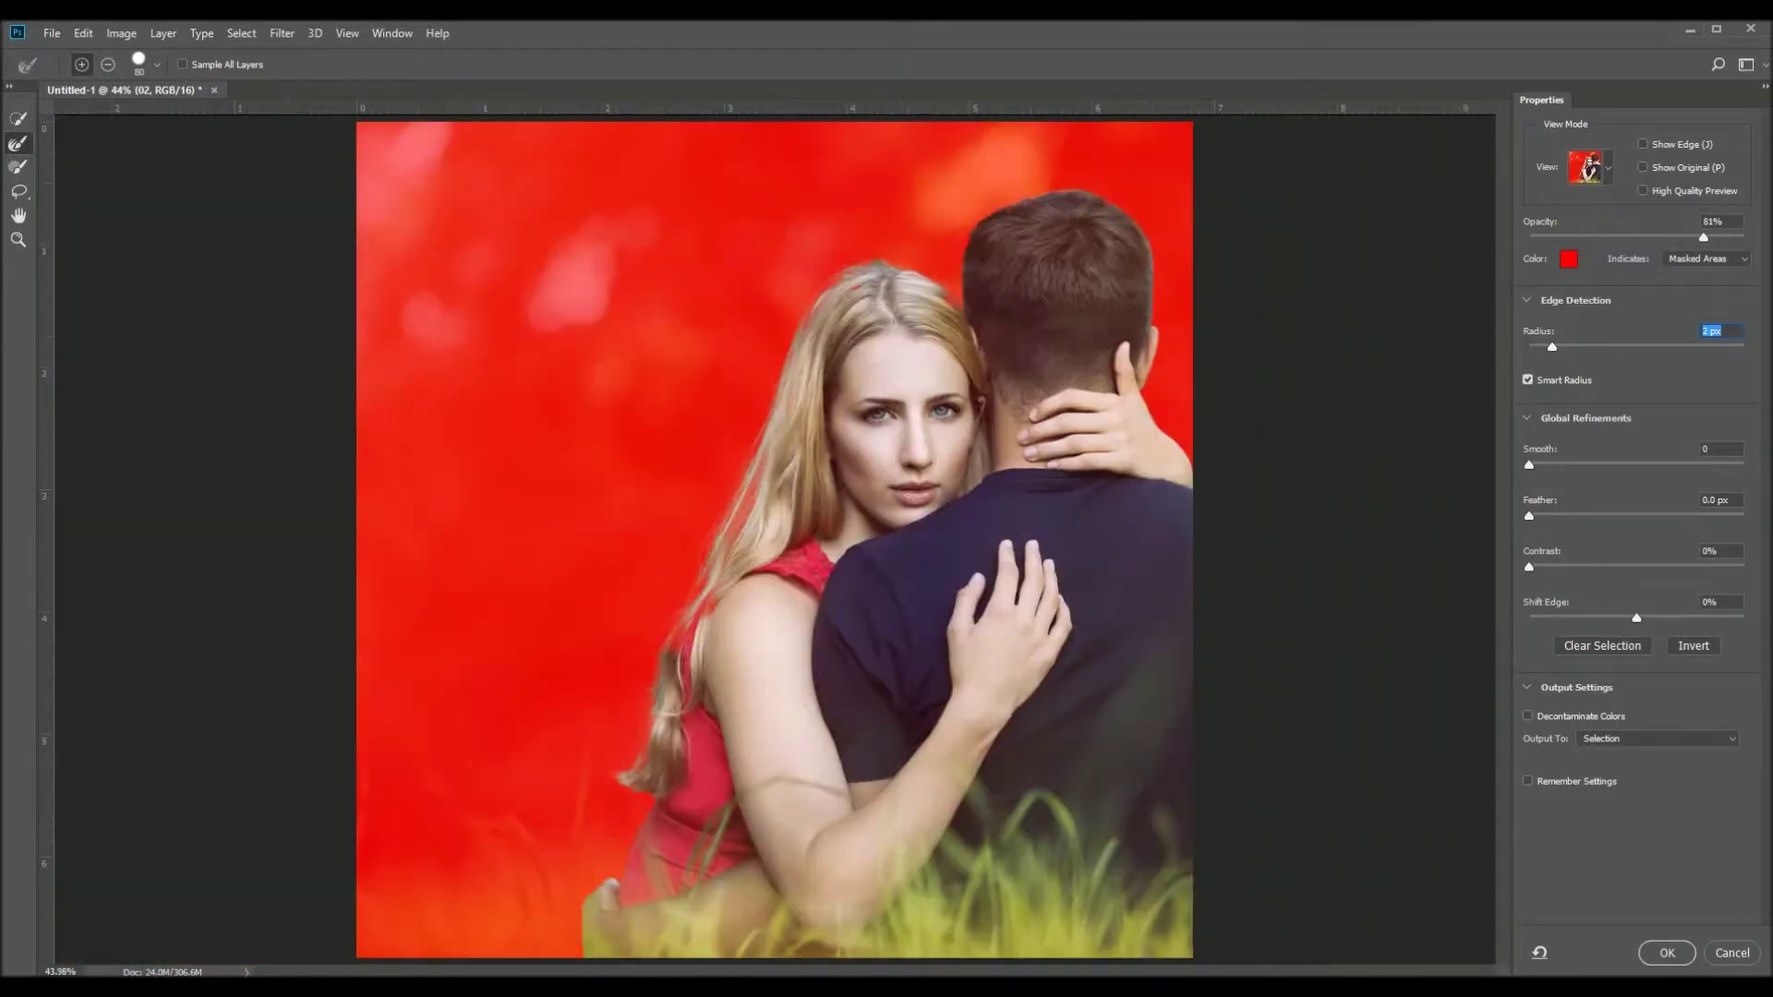
click(1658, 738)
click(1653, 792)
click(1667, 953)
Make an applied-mask copy of the couple cutout and show the original 02 photo again
right_click(1608, 510)
click(1616, 566)
click(1530, 575)
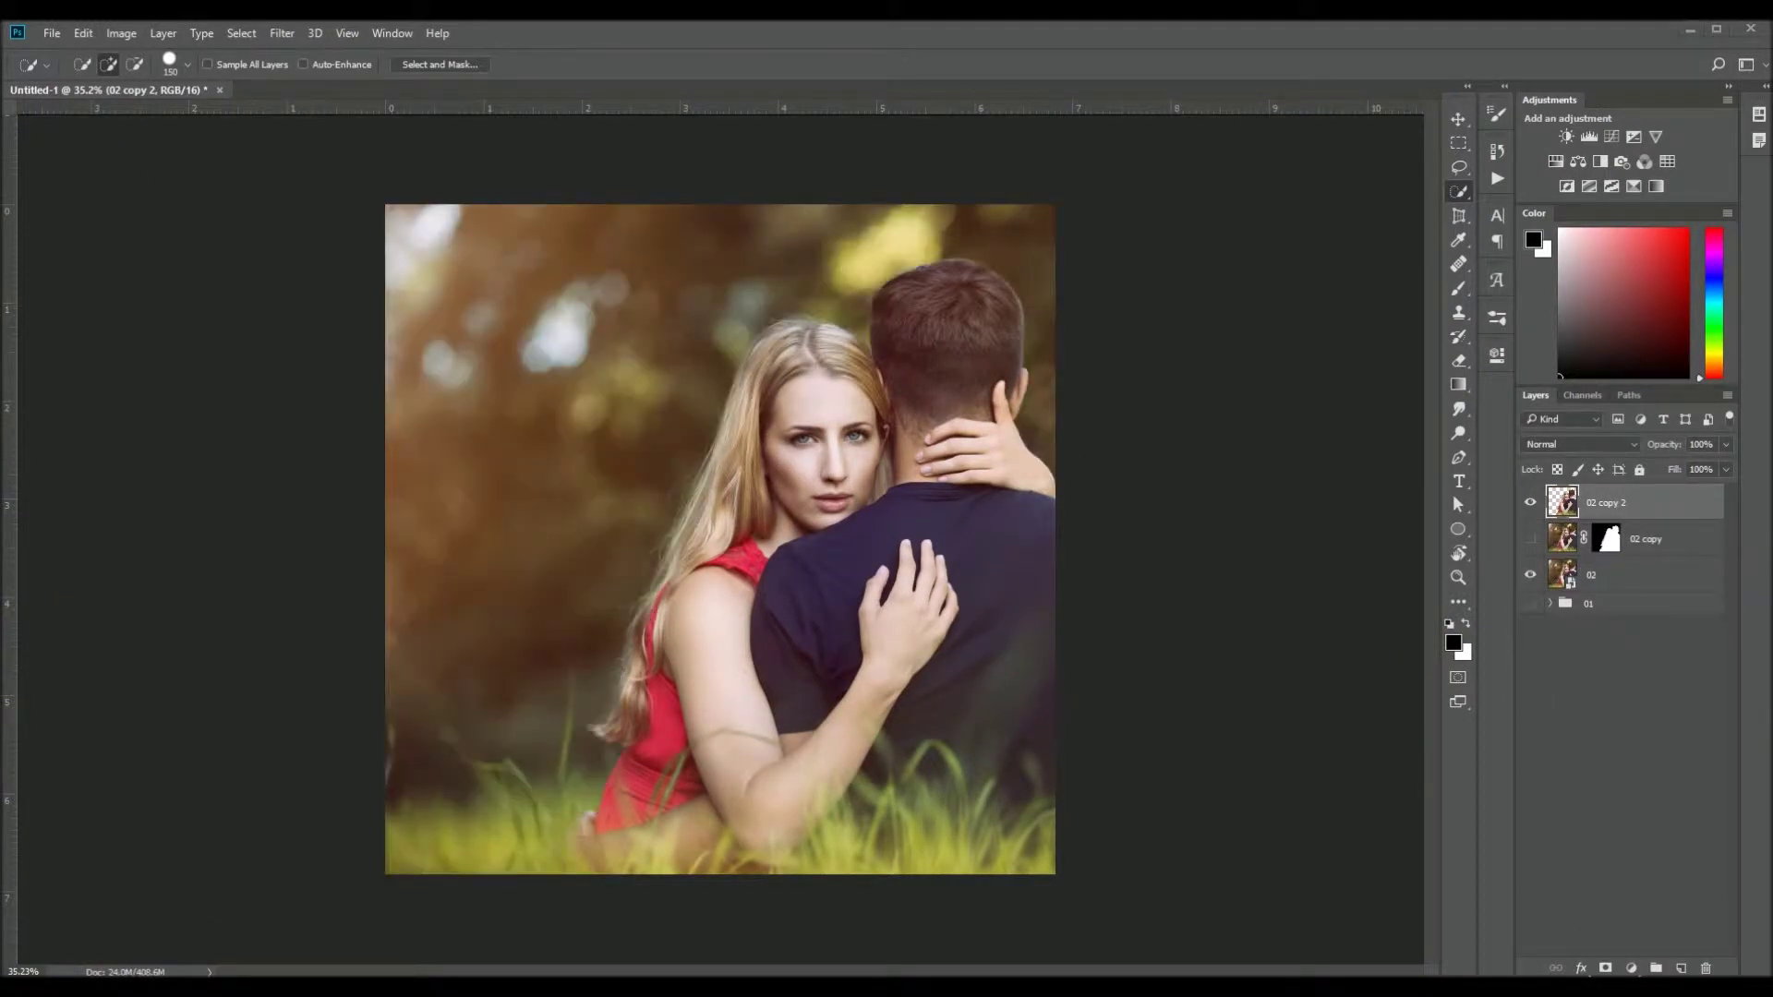
Duplicate layer 02, load the couple's mask as a selection, and content-aware fill the couple away
click(1710, 567)
key(ctrl+j)
ctrl+click(1608, 538)
click(1530, 503)
key(m)
key(ctrl+shift+i)
mouse_move(385, 204)
mouse_down()
mouse_move(462, 640)
mouse_move(417, 408)
mouse_up()
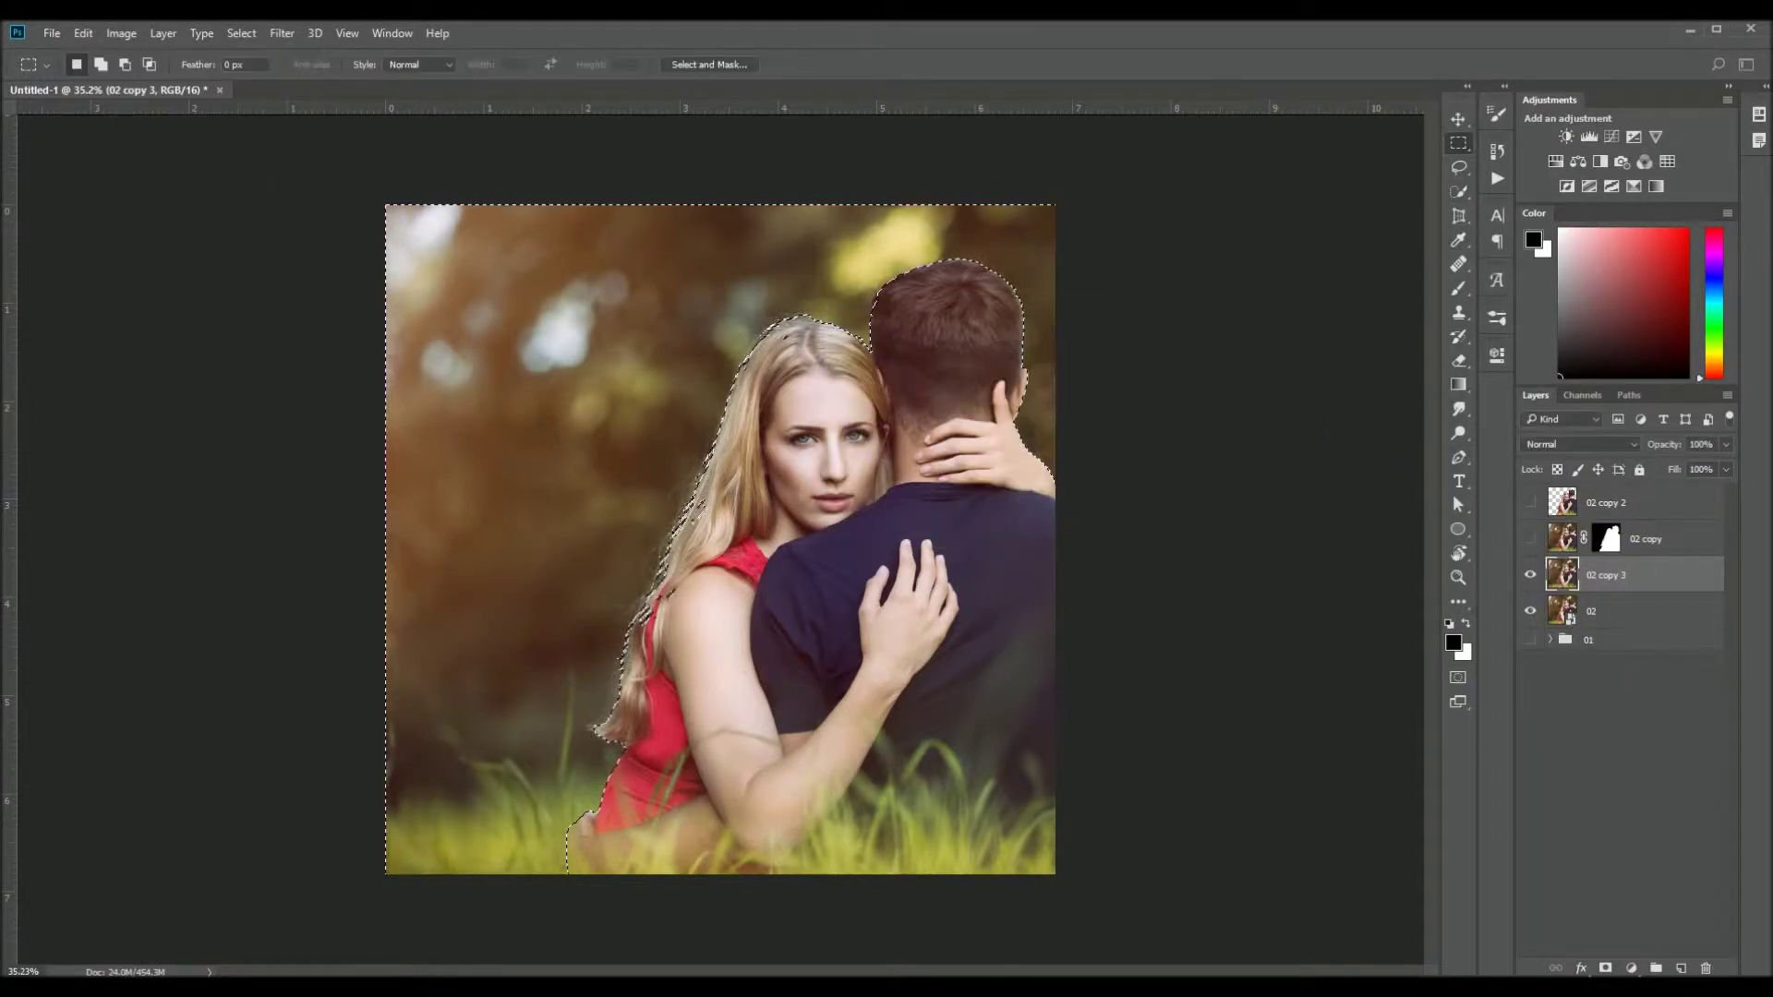
key(ctrl+d)
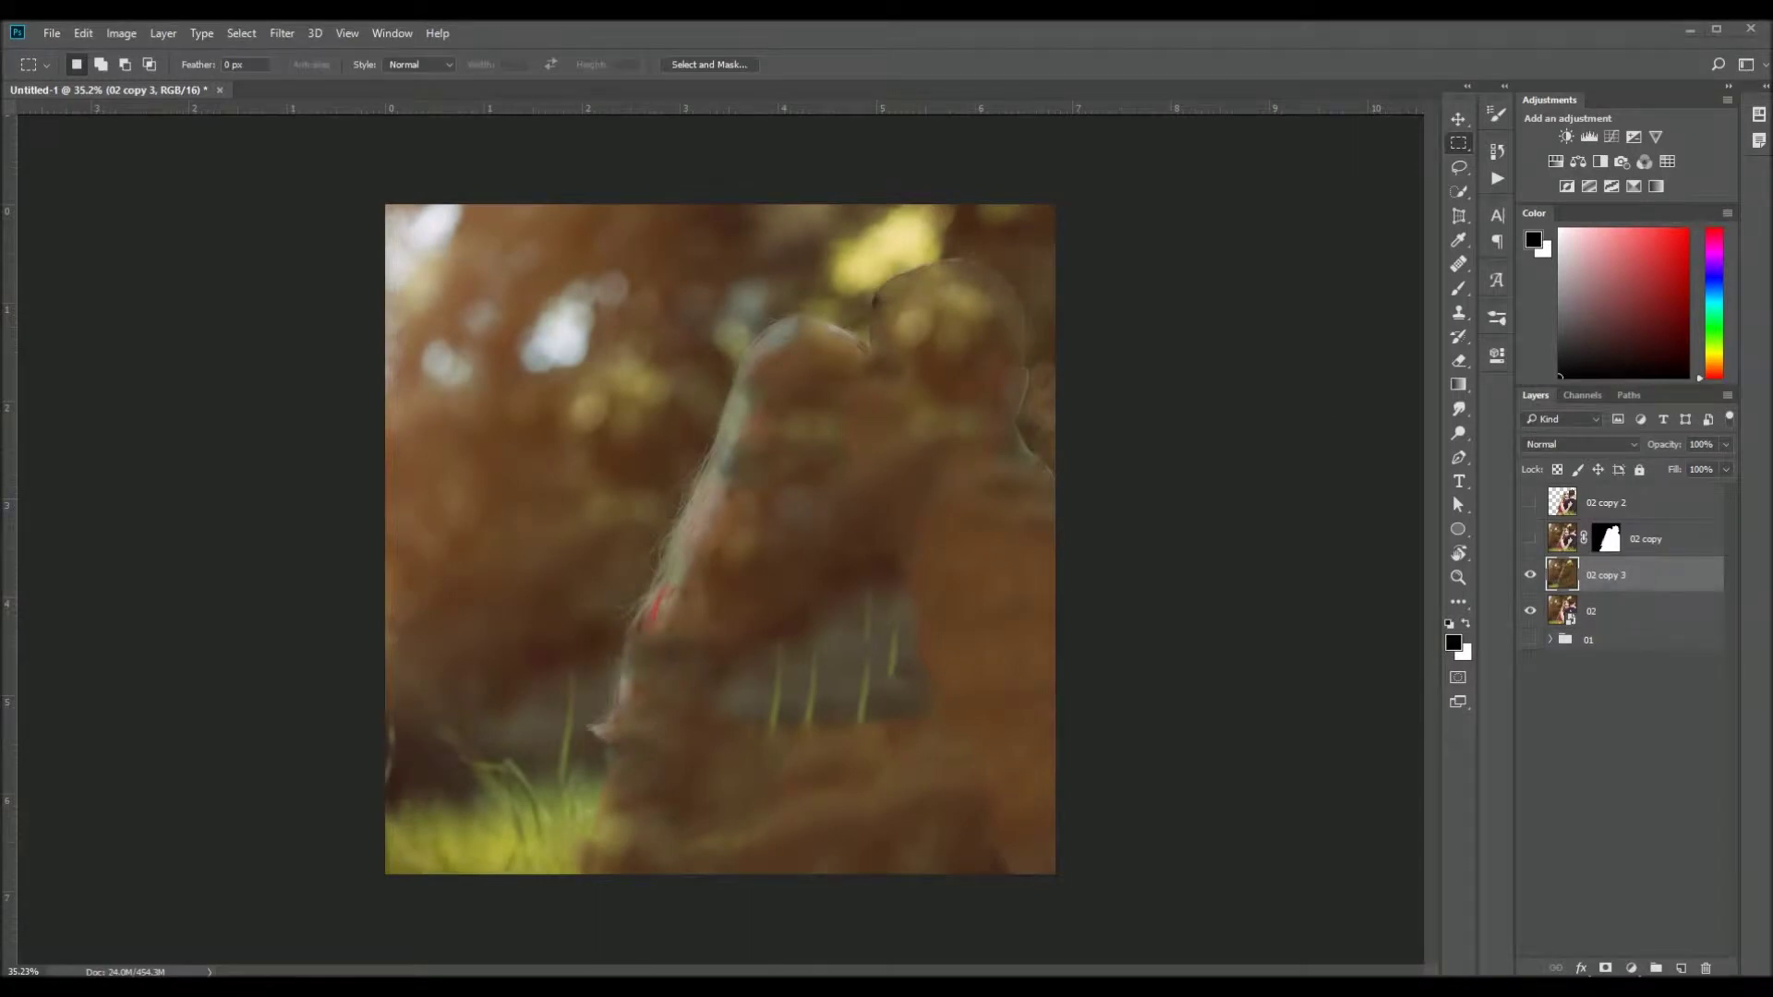
Duplicate the couple cutout to the top and select the filled 02 copy 3 background
click(1626, 510)
key(ctrl+j)
click(1530, 502)
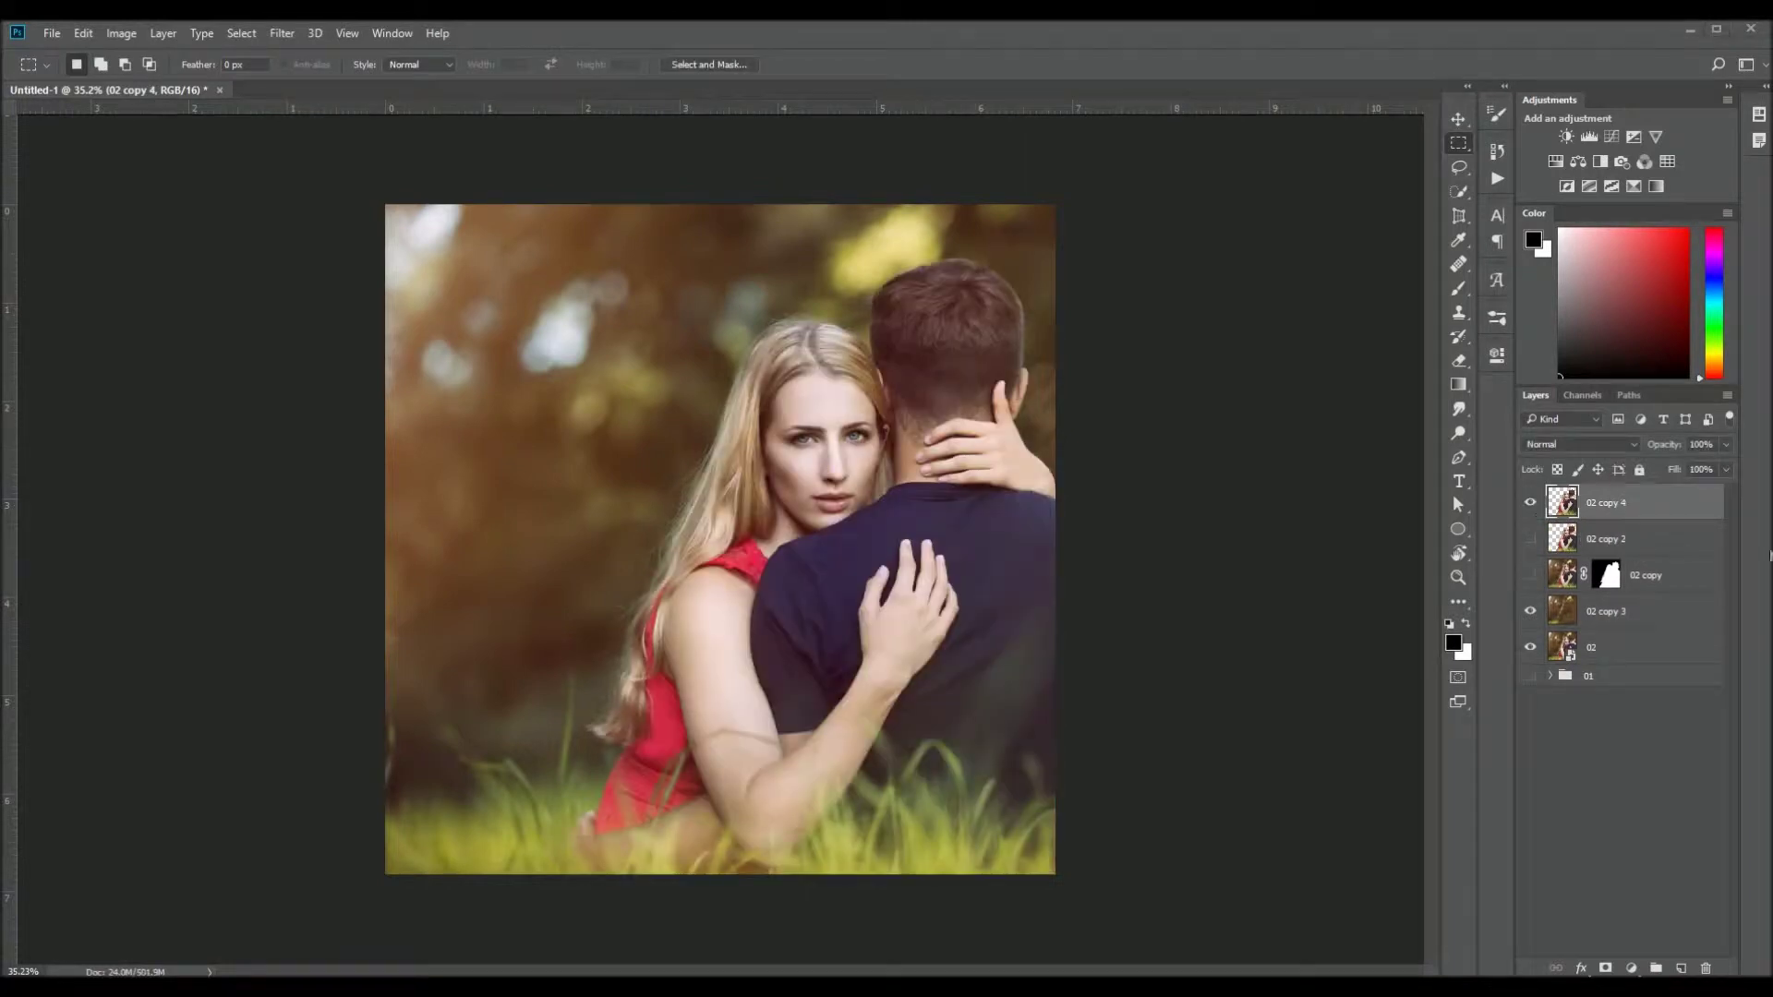
click(1625, 611)
click(281, 34)
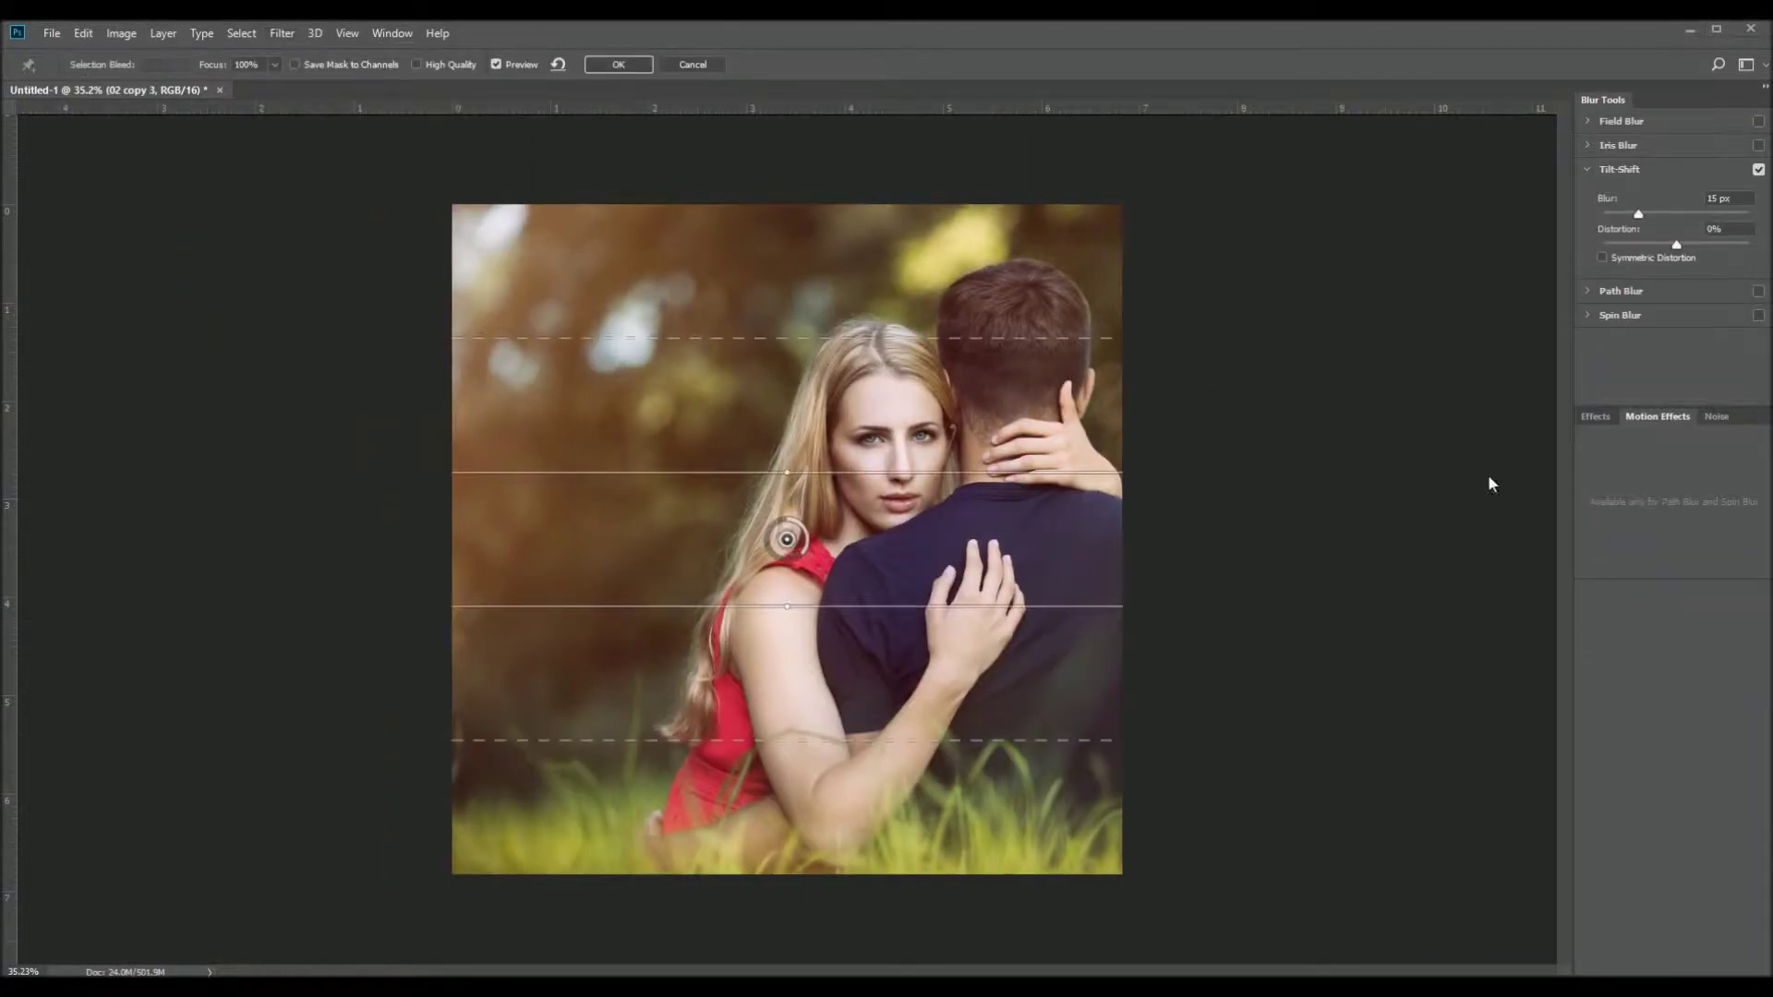
Apply a 130 px Tilt-Shift blur focused at the bottom, with brighter bokeh and Path Blur enabled
drag(787, 539, 803, 938)
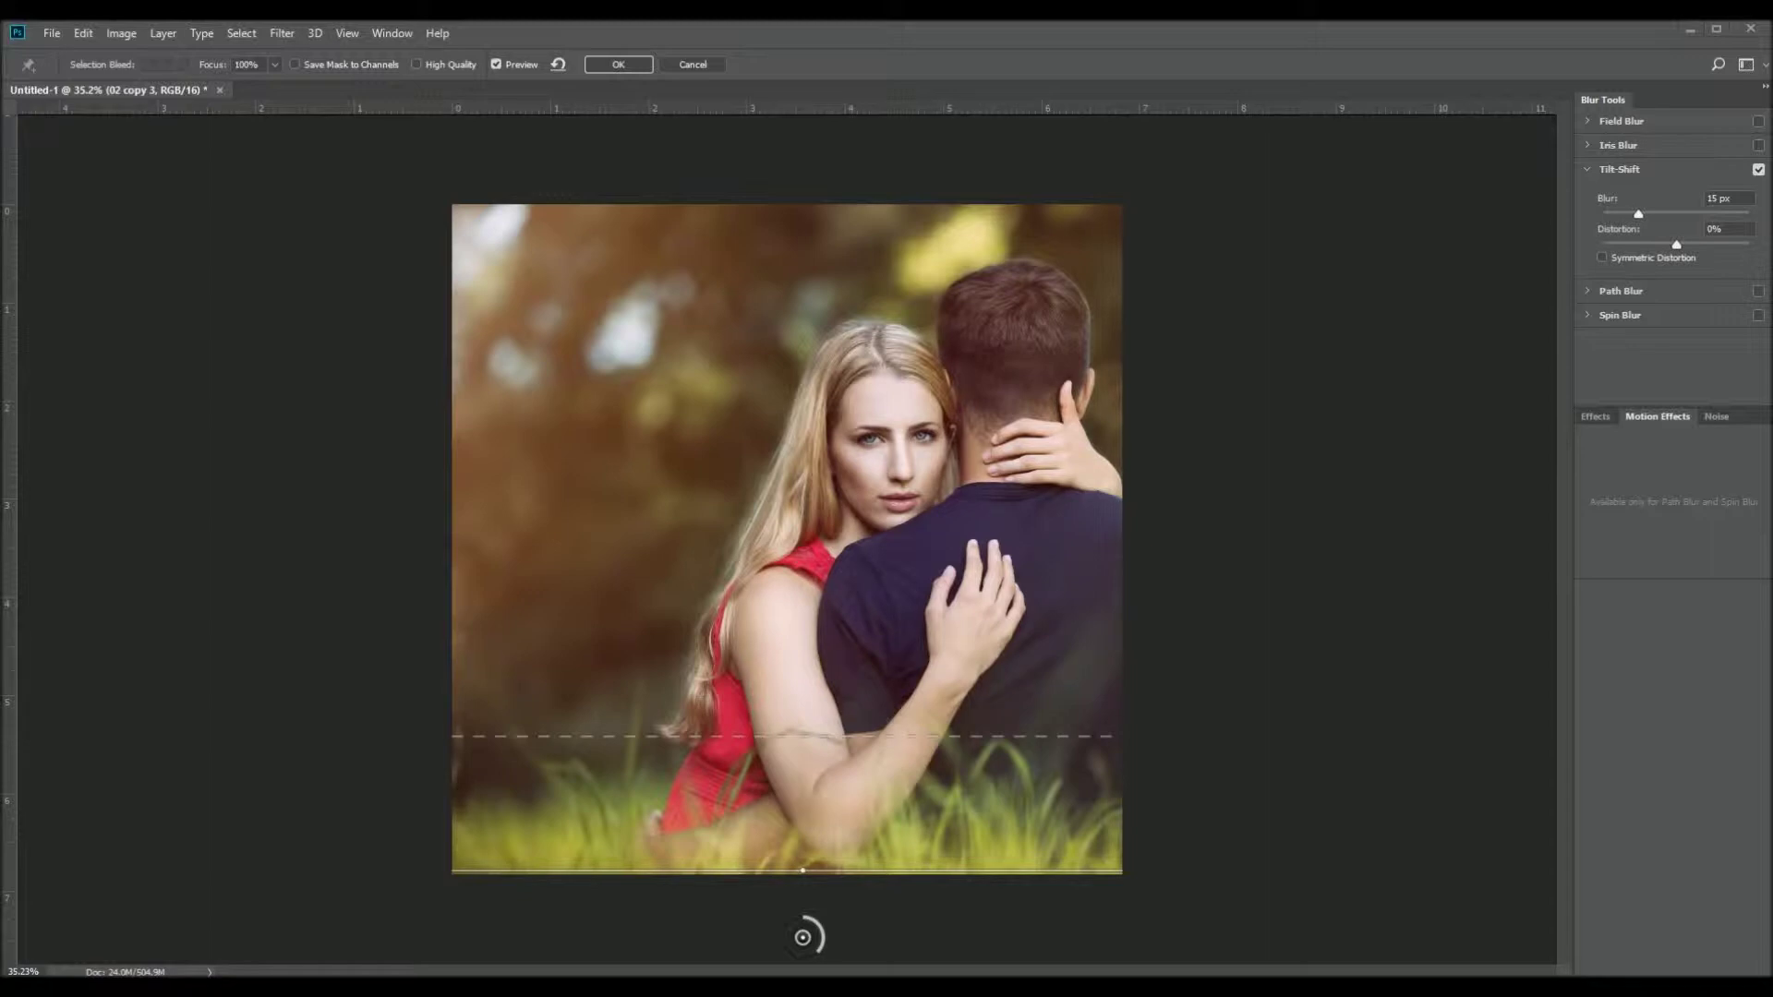
click(1594, 416)
drag(1590, 476, 1674, 476)
mouse_move(1590, 523)
mouse_down()
mouse_move(1743, 526)
mouse_move(1653, 575)
mouse_up()
mouse_move(1638, 213)
mouse_down()
mouse_move(1744, 213)
mouse_move(1682, 221)
mouse_move(1730, 244)
mouse_up()
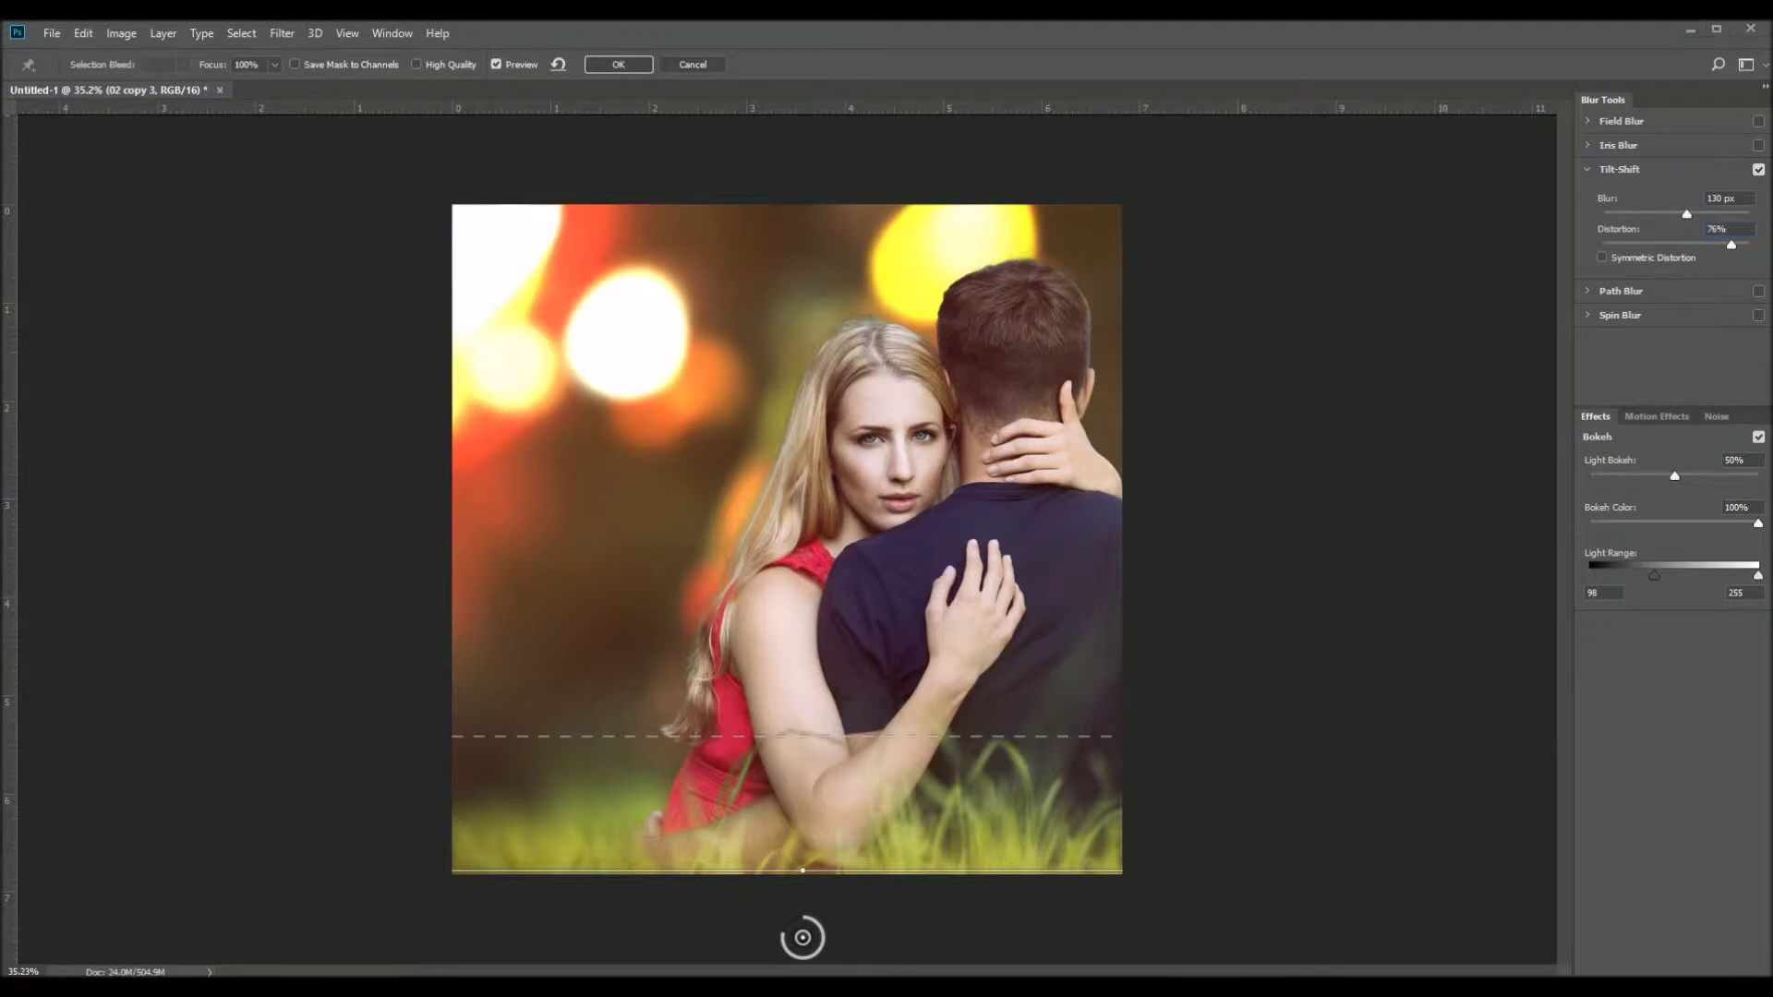
click(1590, 294)
mouse_move(1618, 264)
mouse_down()
mouse_move(1640, 262)
mouse_move(1611, 261)
mouse_move(1651, 294)
mouse_up()
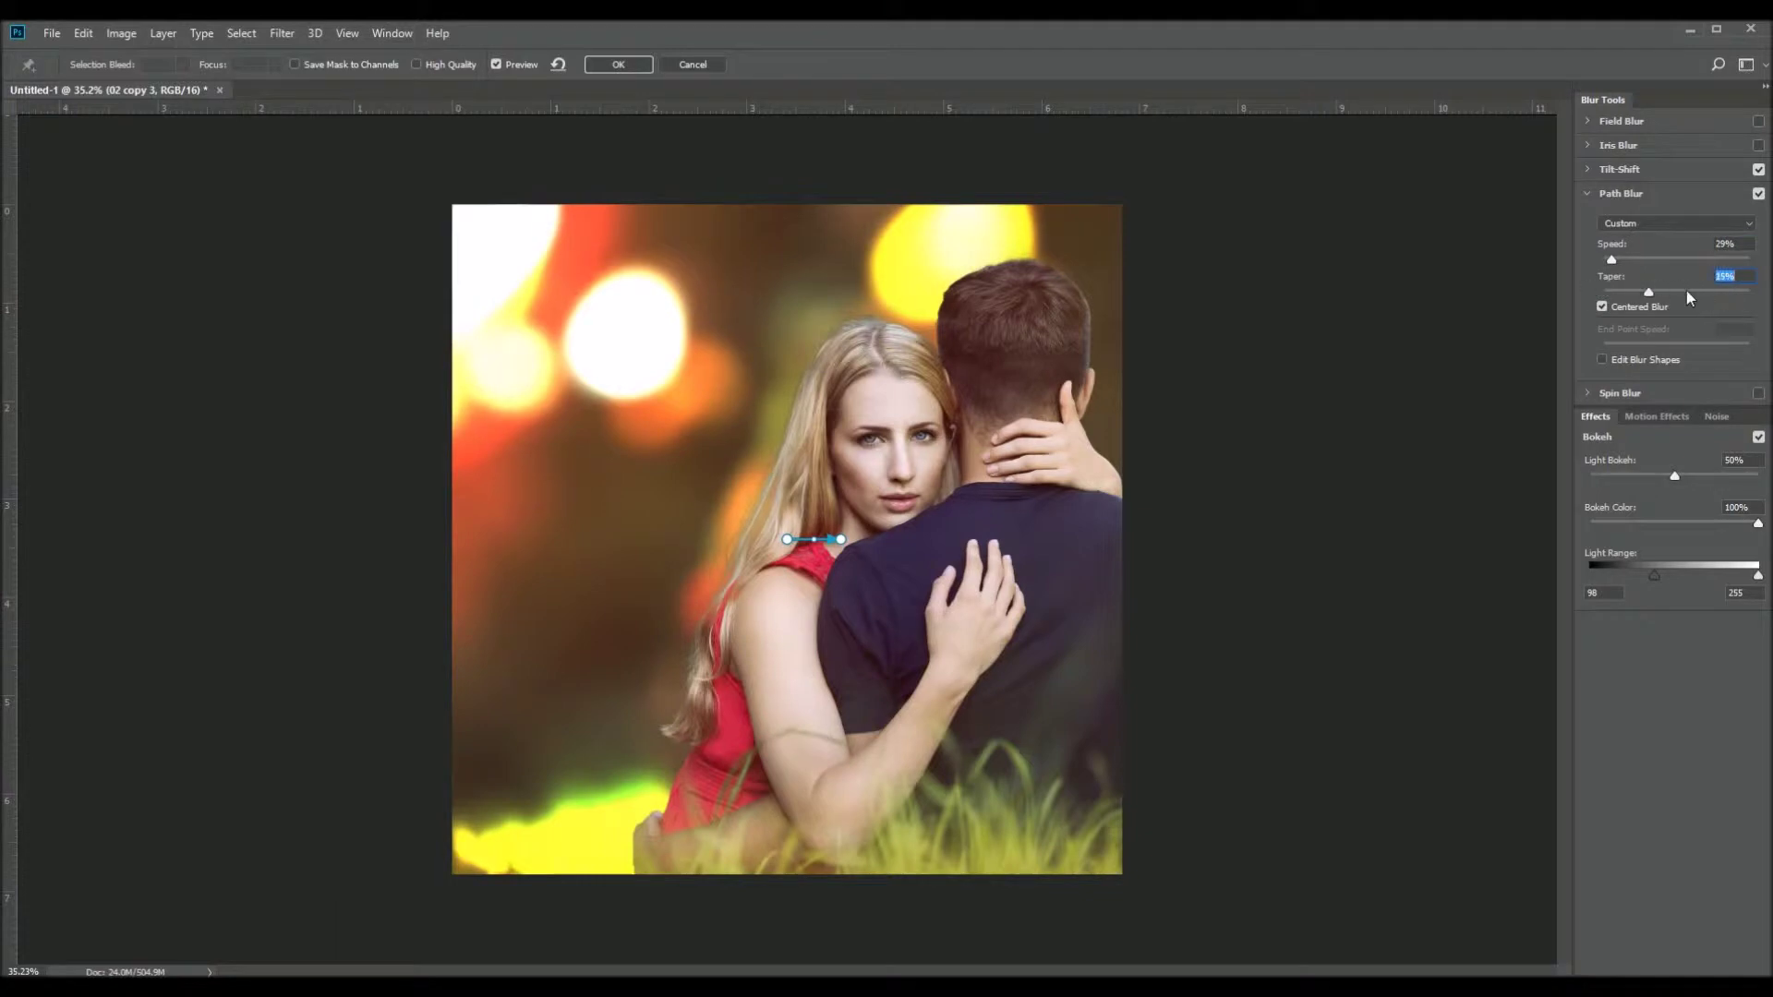
click(618, 64)
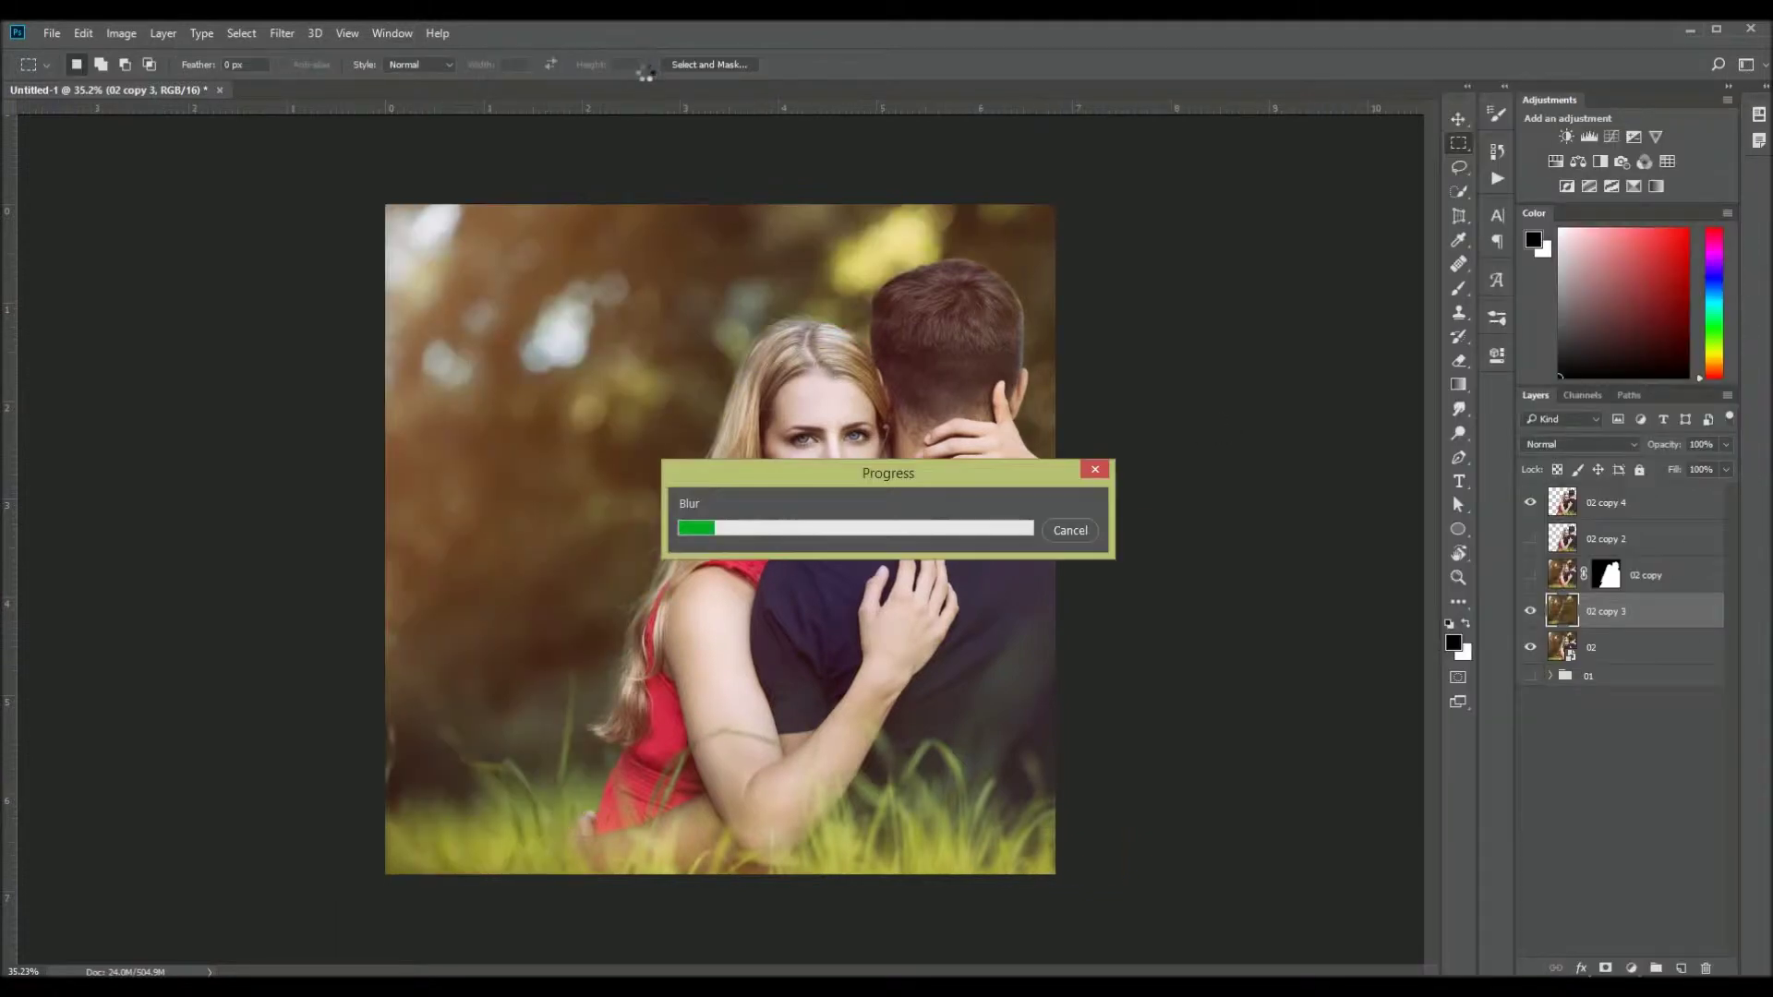
Mask the blurred background and paint the blur out of the bottom-left grass
click(1532, 611)
click(1532, 610)
click(1532, 610)
click(1606, 968)
key(b)
mouse_move(609, 877)
mouse_down()
mouse_move(353, 831)
mouse_move(396, 813)
mouse_up()
key(x)
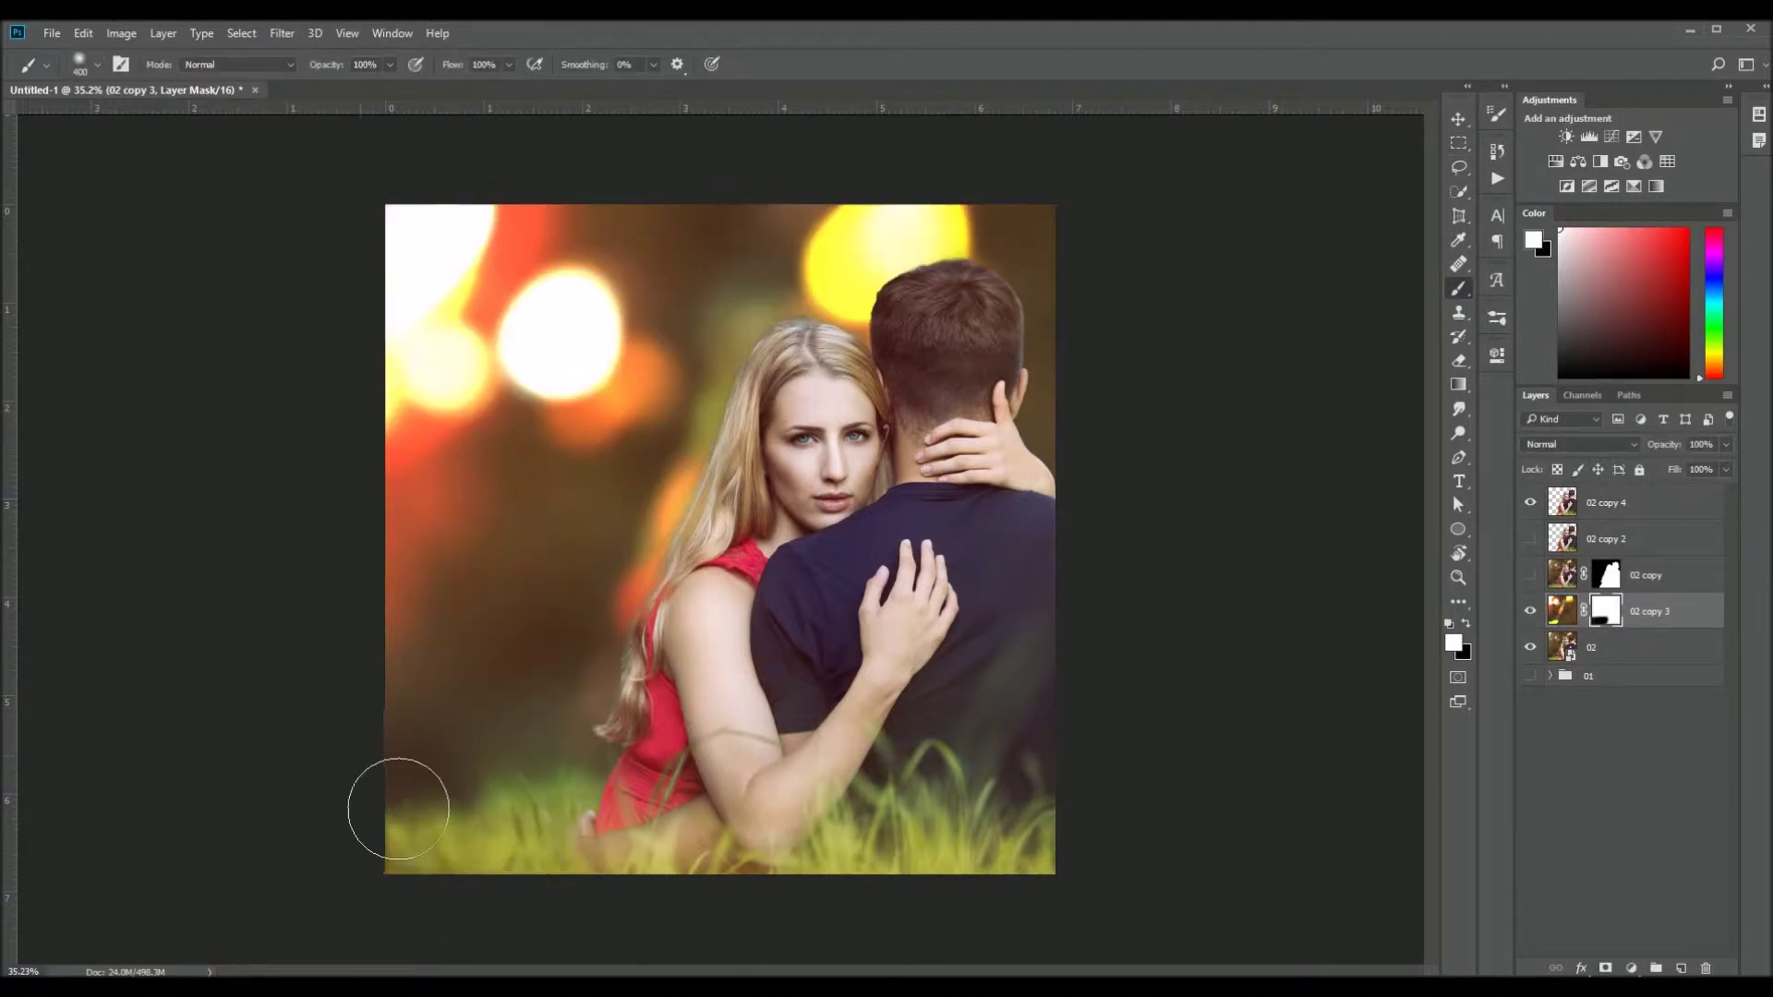
scroll(735, 343, up, 3)
scroll(734, 342, down, 2)
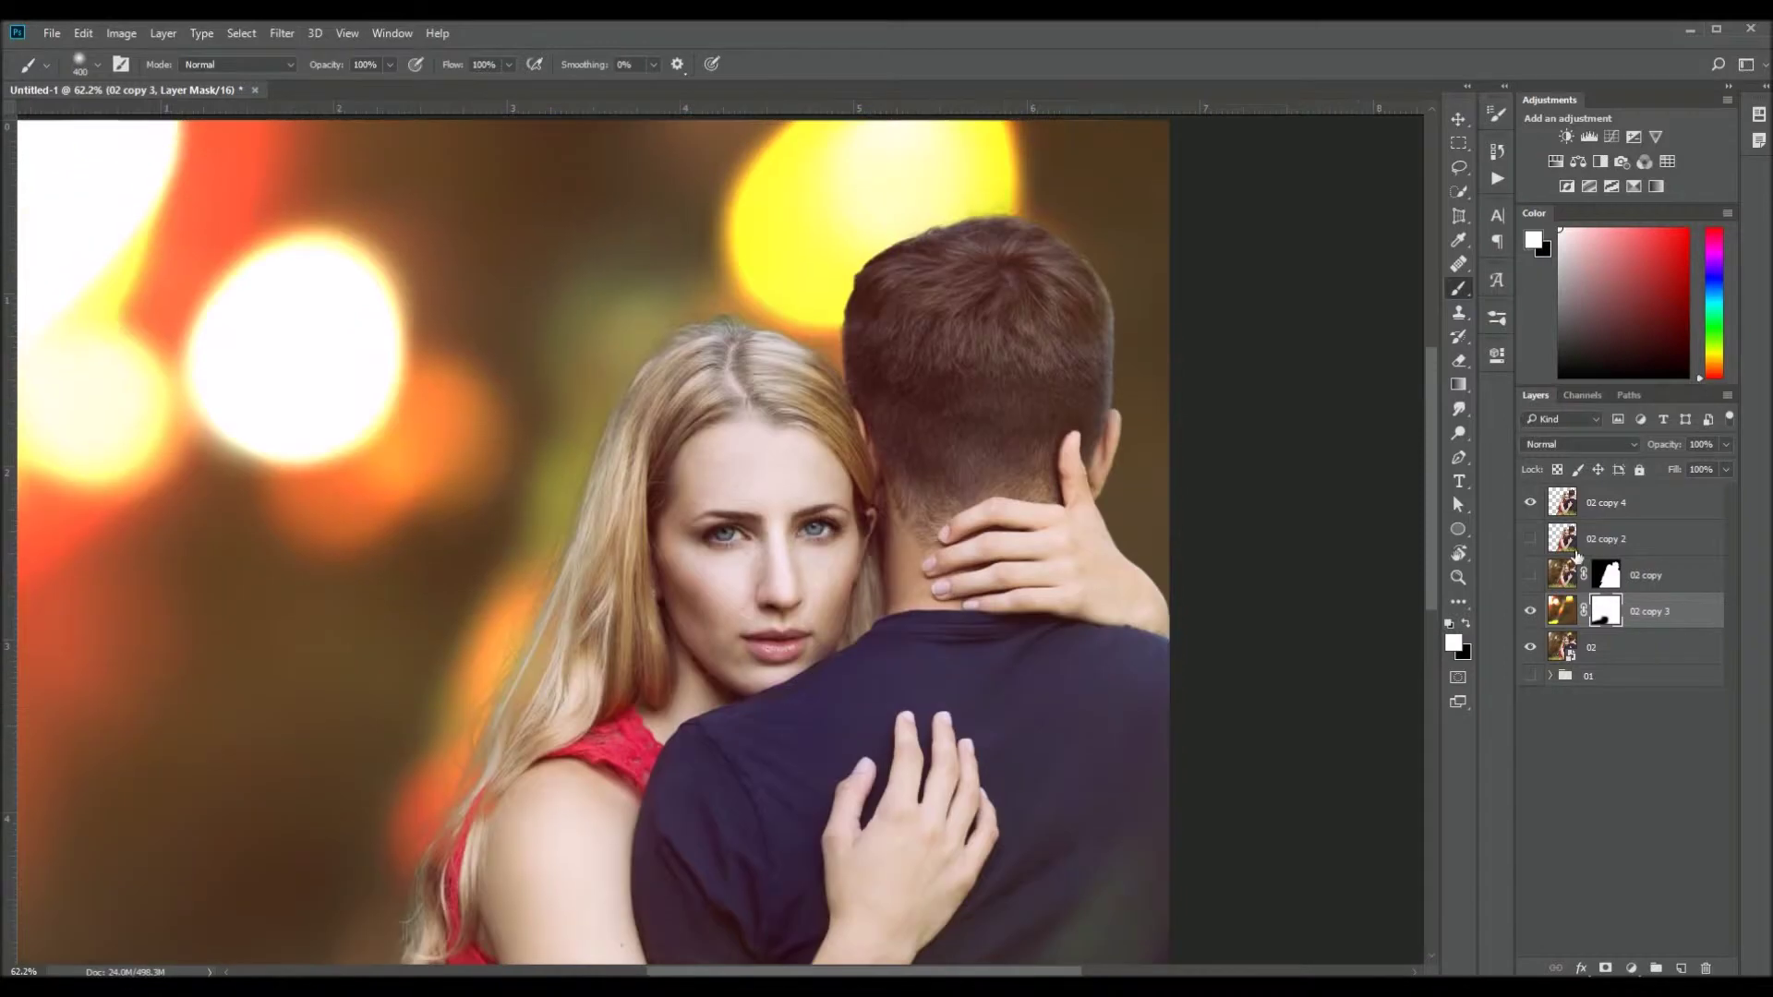
Paint black with a size 30 brush on the 02 copy 4 mask over the flyaway hairs
click(1626, 503)
click(1605, 968)
key(x)
key(bracketleft)
key(bracketleft)
key(bracketleft)
scroll(702, 314, up, 7)
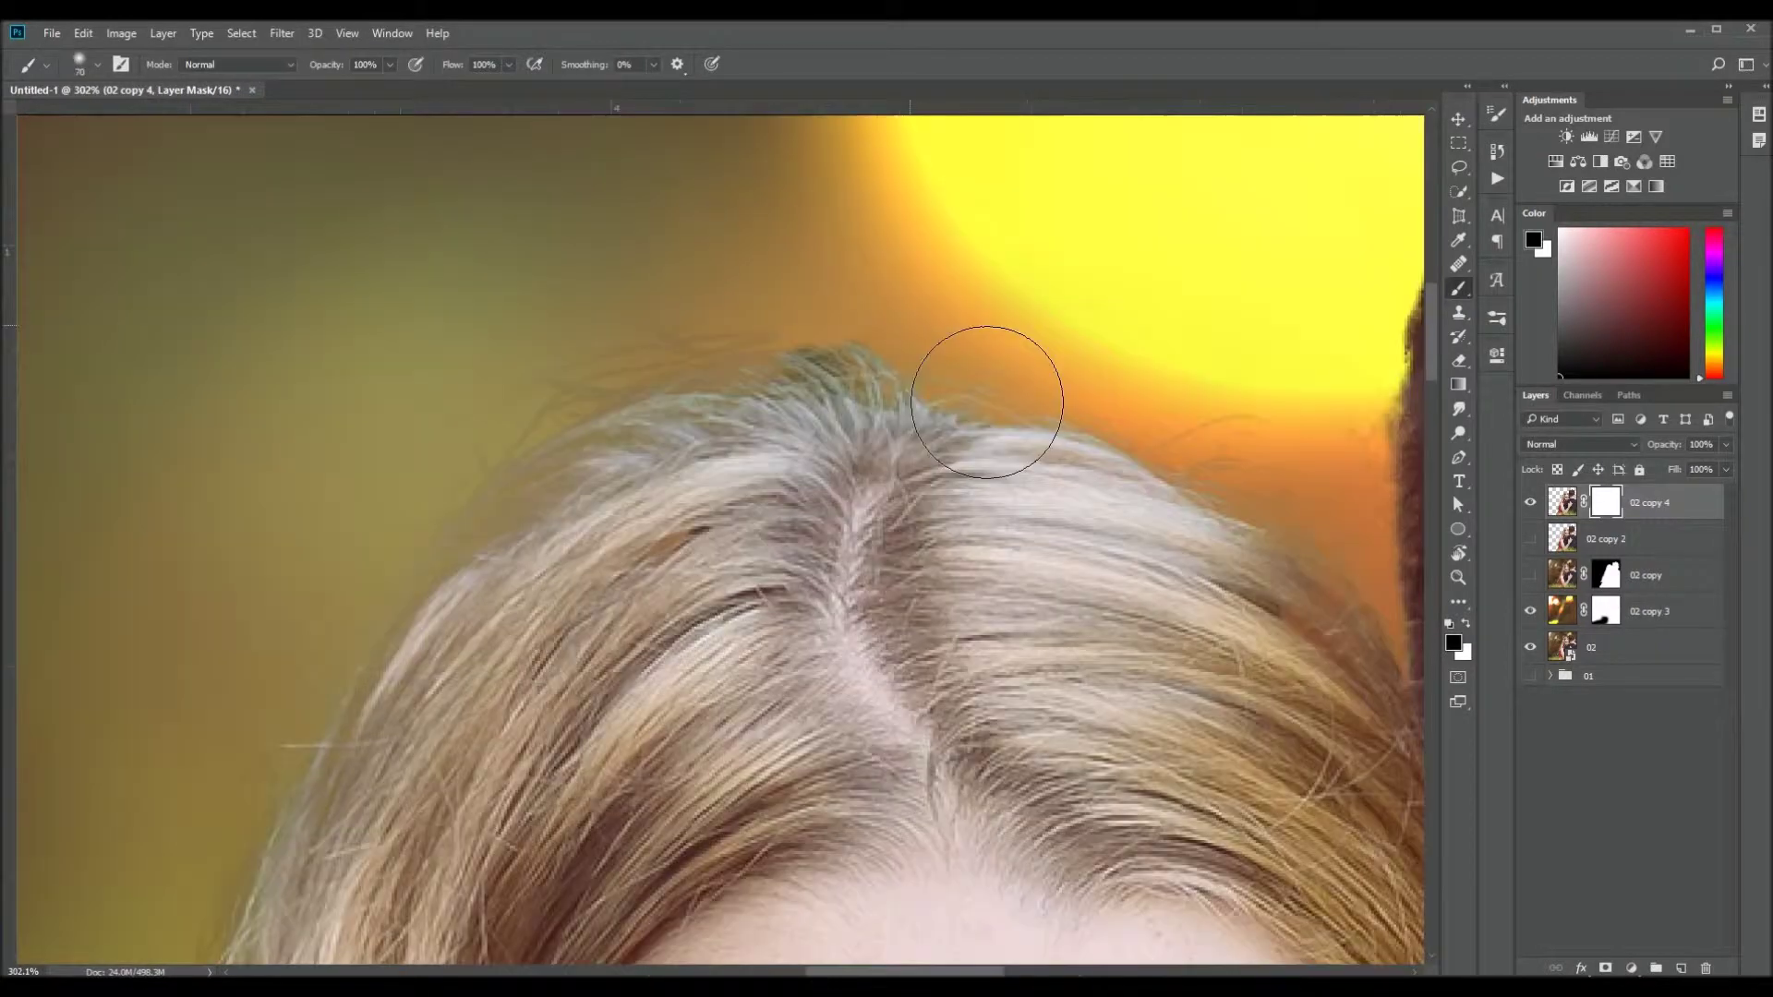
drag(679, 461, 535, 515)
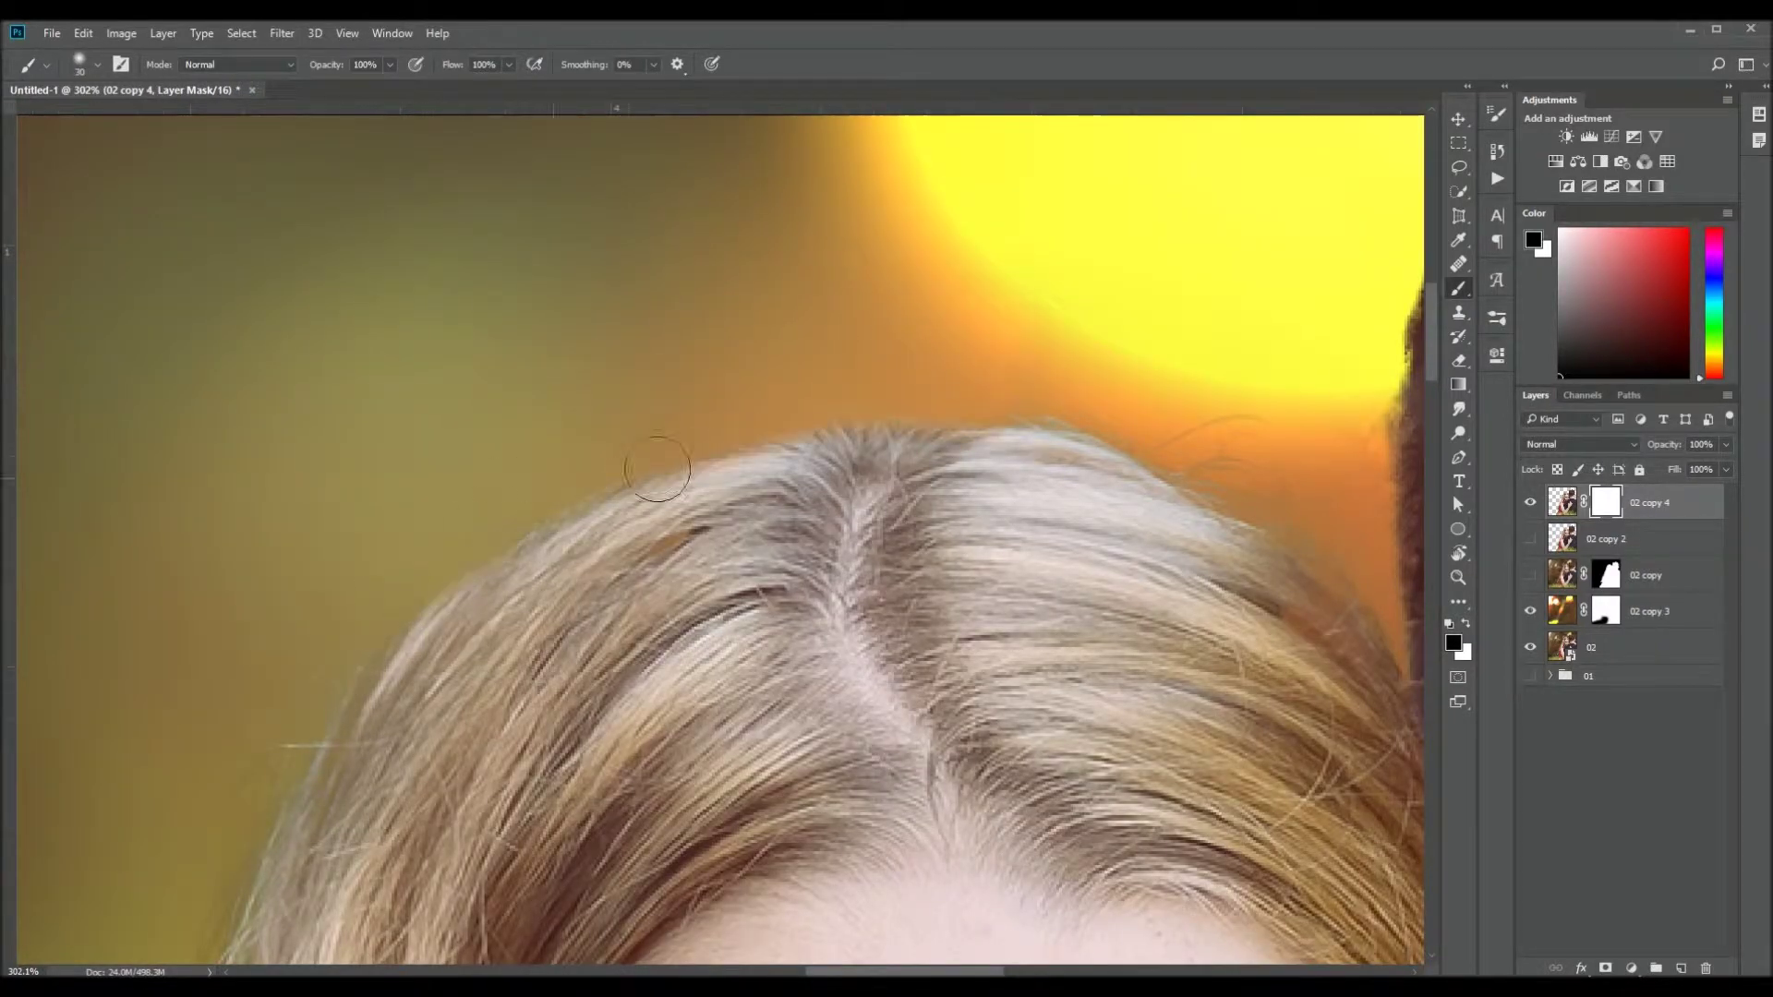
scroll(687, 509, down, 6)
scroll(647, 416, up, 5)
scroll(646, 416, down, 5)
scroll(747, 385, up, 5)
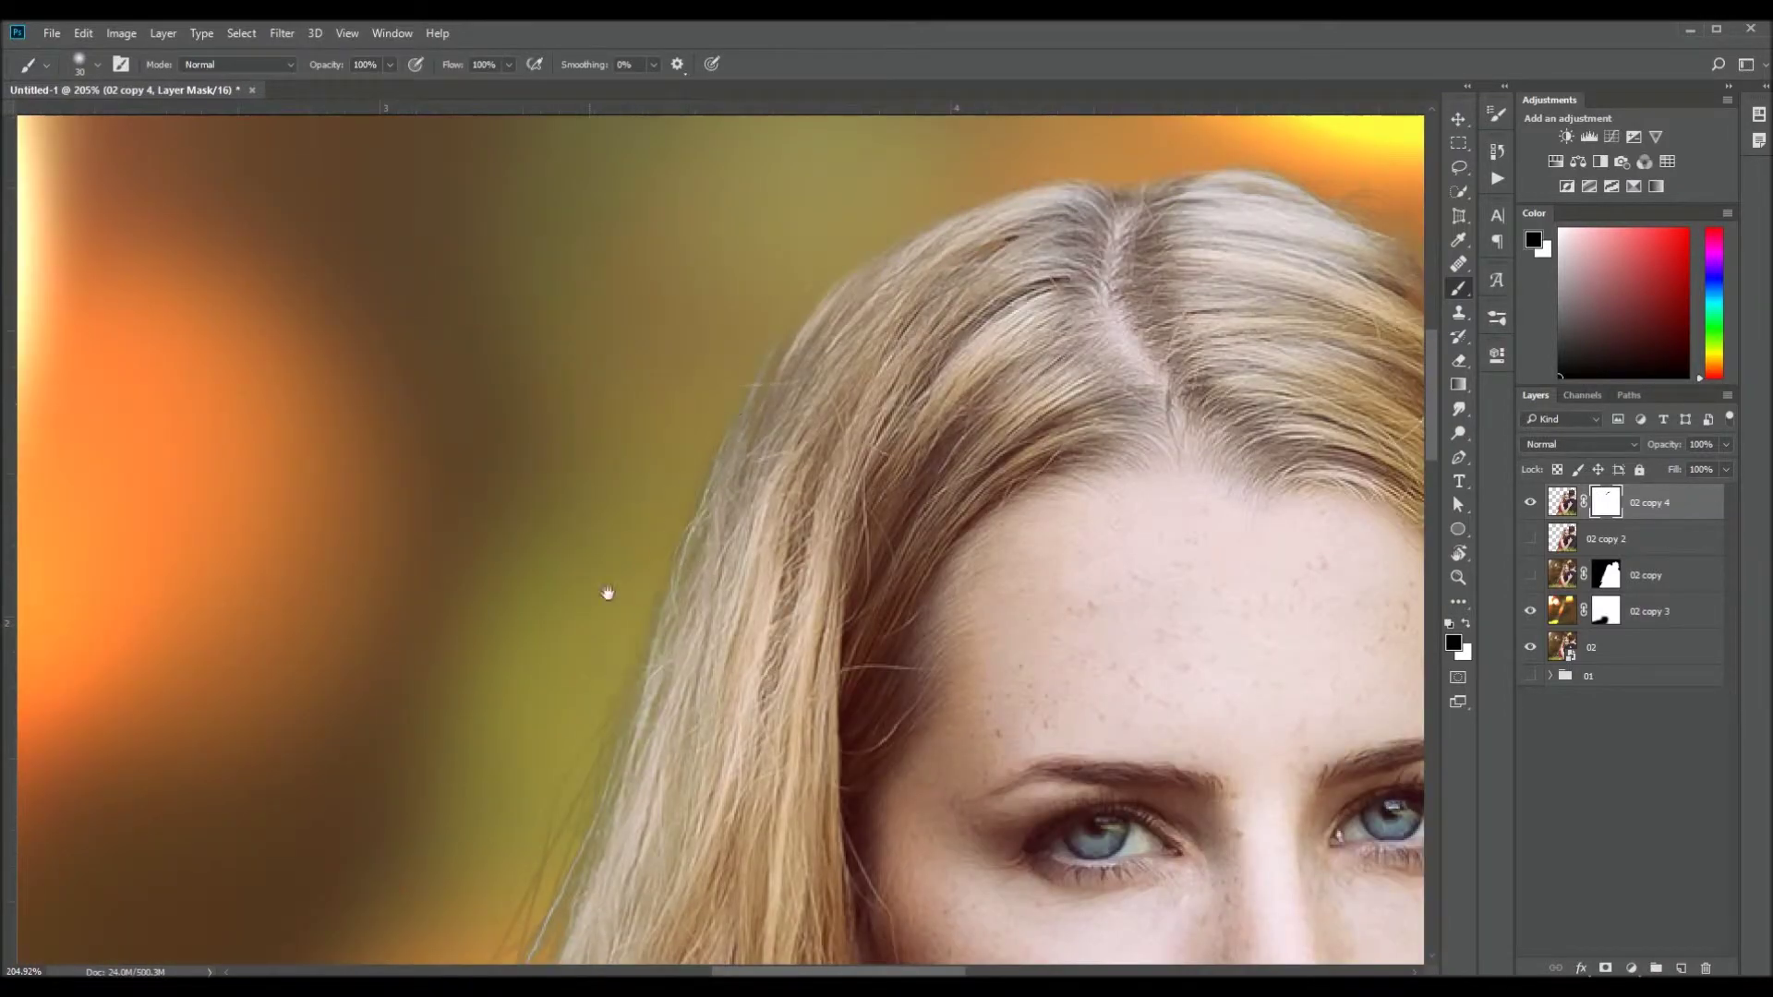
scroll(608, 593, down, 2)
scroll(526, 622, down, 2)
scroll(554, 408, down, 1)
scroll(554, 408, down, 2)
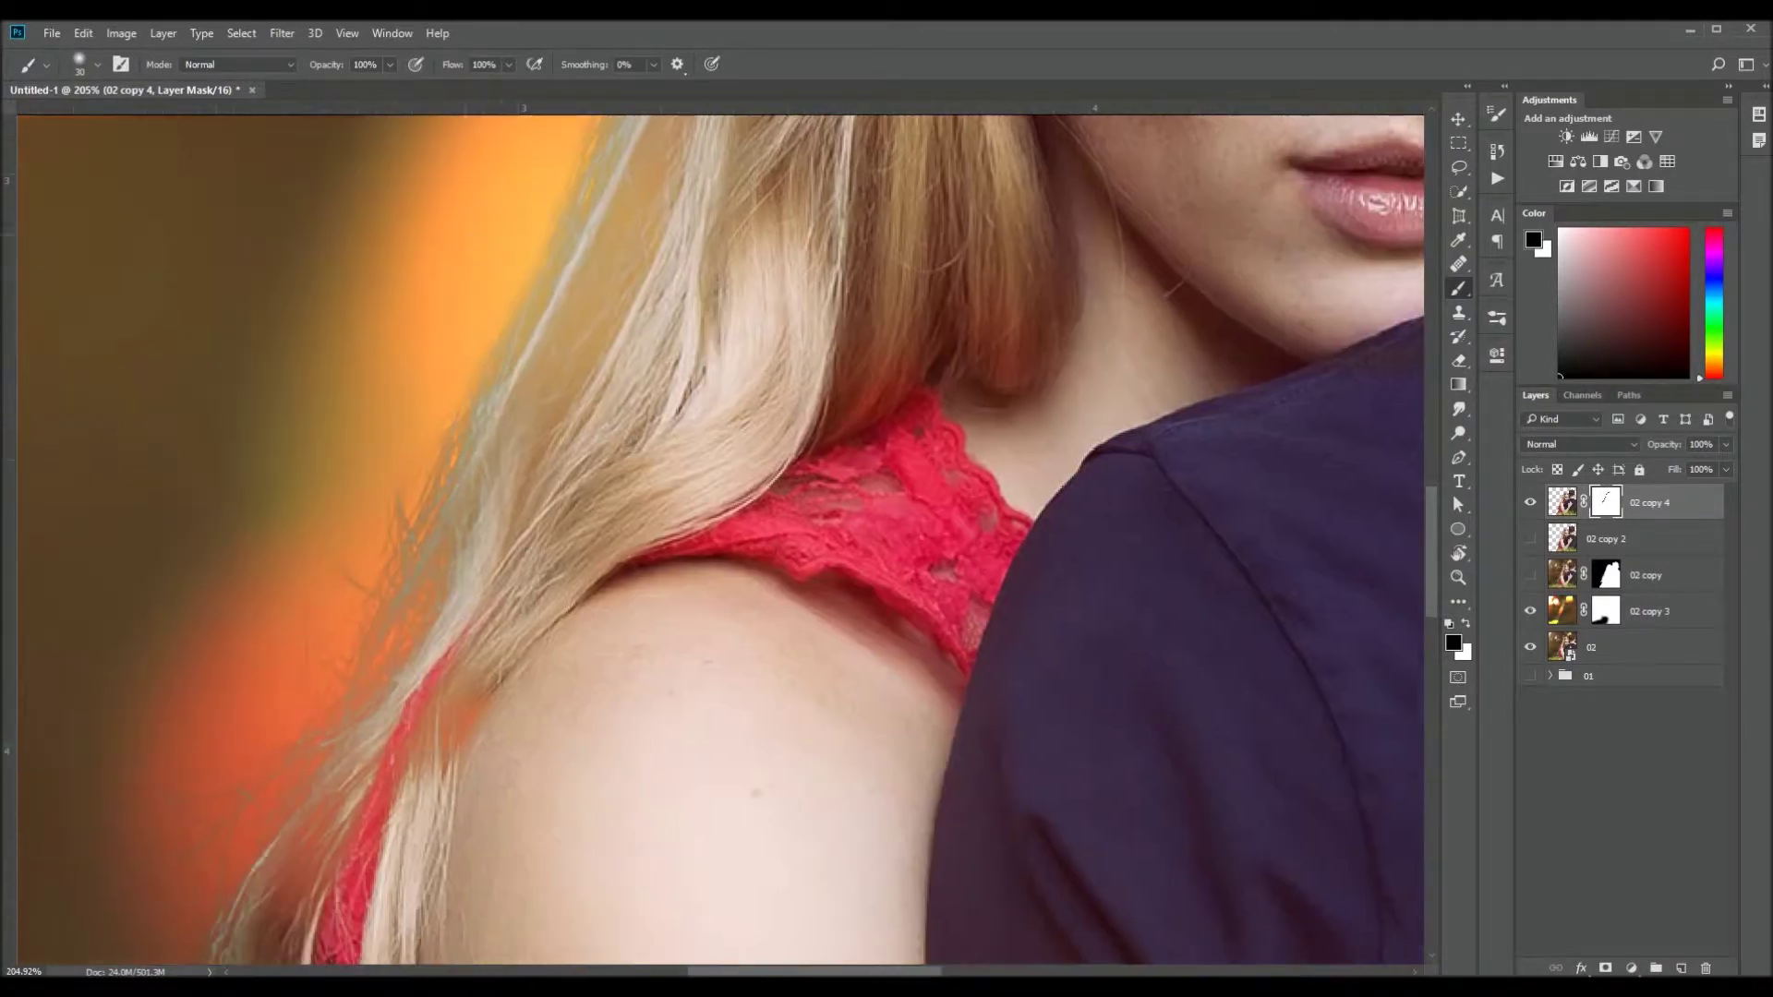
scroll(386, 336, down, 2)
scroll(351, 415, down, 1)
scroll(366, 305, up, 3)
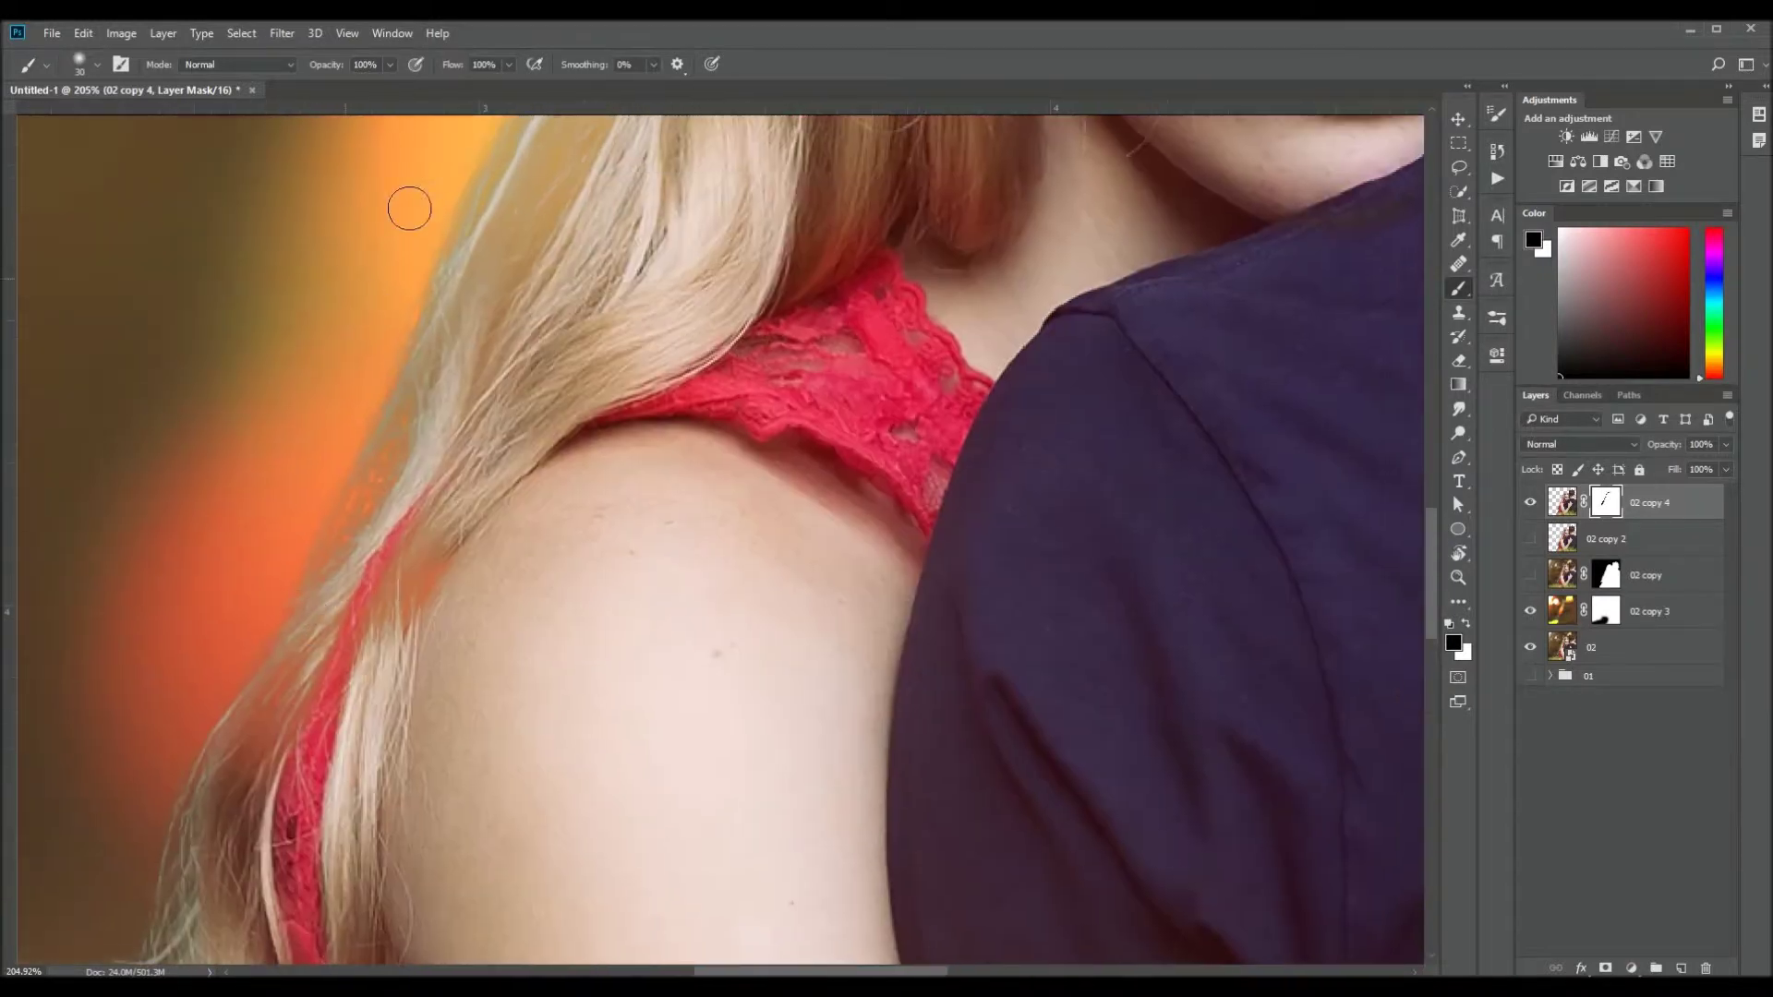
scroll(332, 503, down, 3)
scroll(462, 416, up, 2)
scroll(342, 643, up, 2)
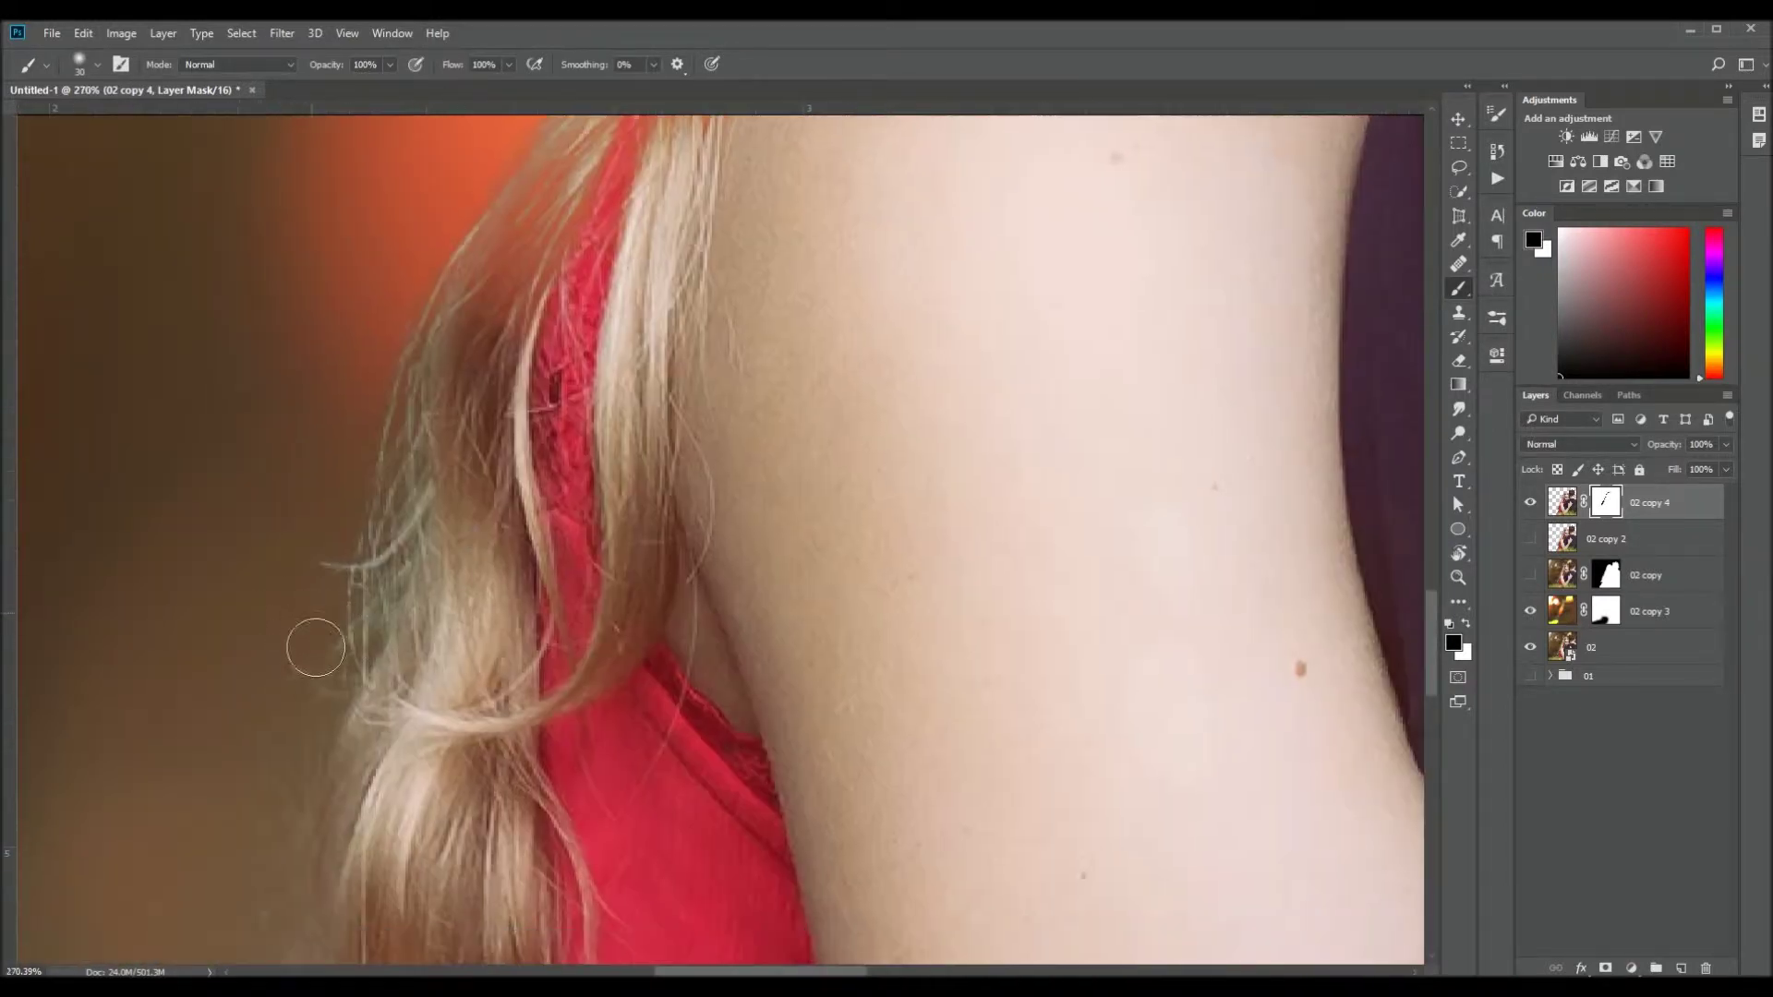
scroll(334, 553, down, 2)
scroll(354, 486, down, 5)
scroll(720, 535, up, 1)
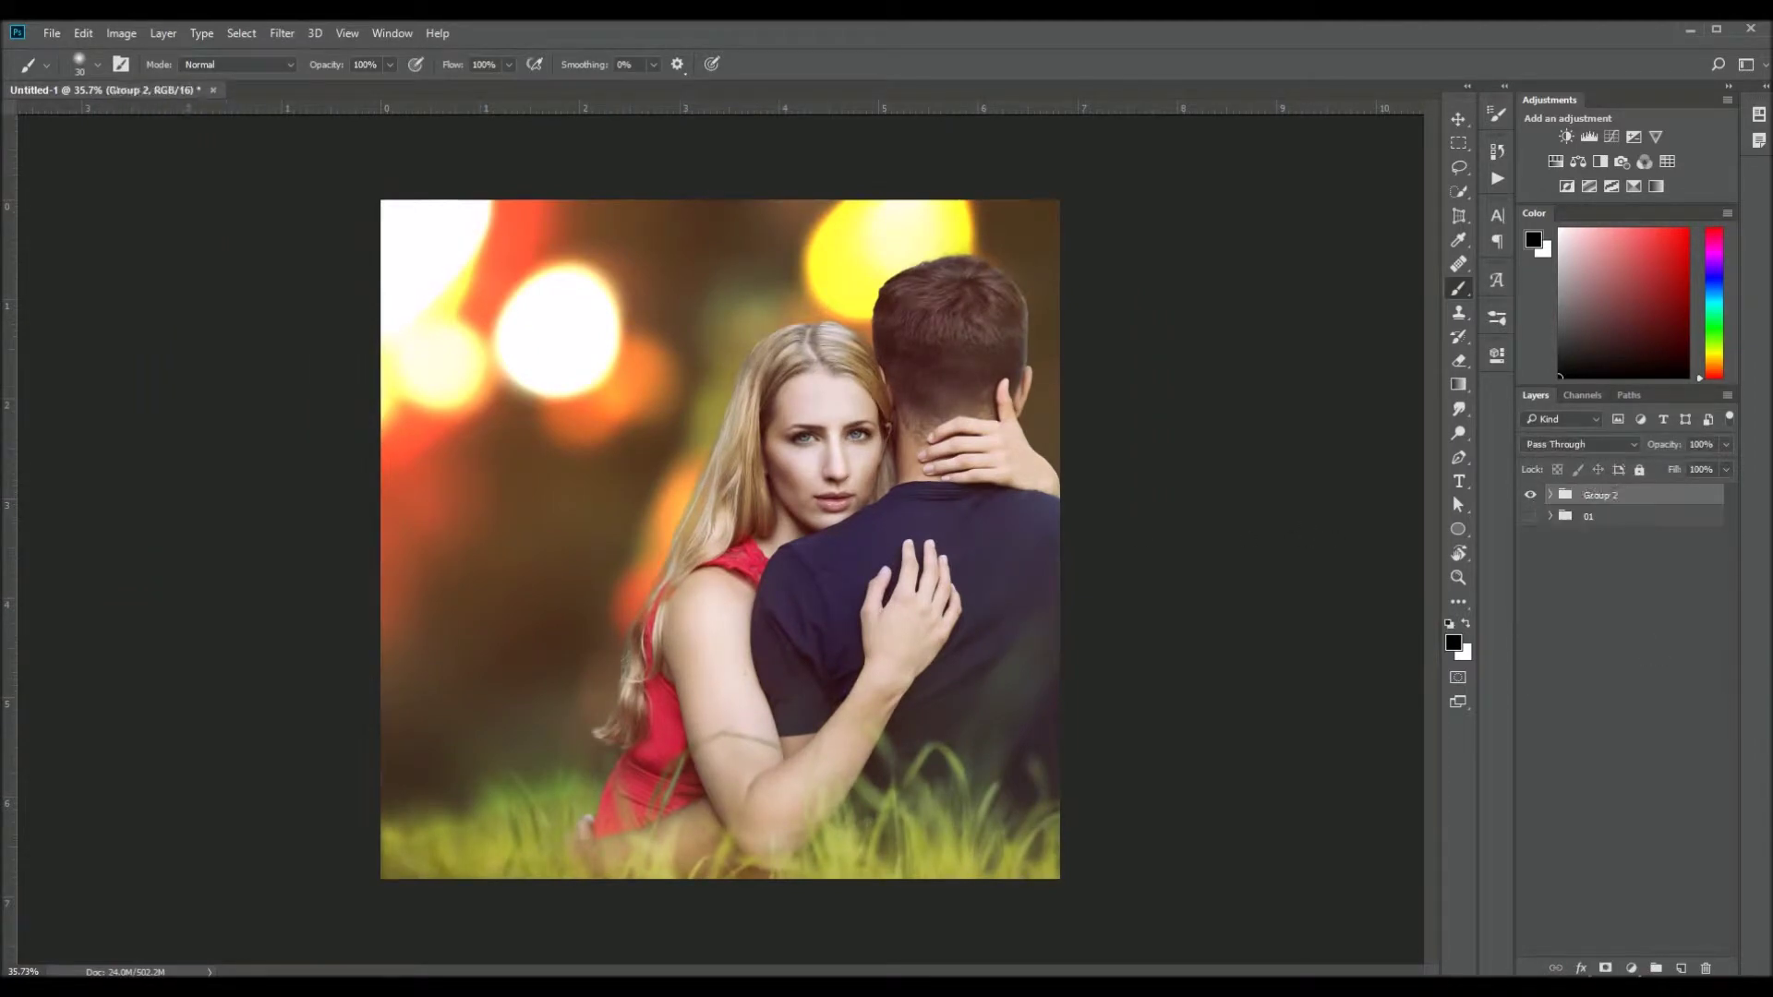
Scale the 03 portrait to fill the canvas, then duplicate it and darken the copy with Levels
drag(1083, 128, 1044, 389)
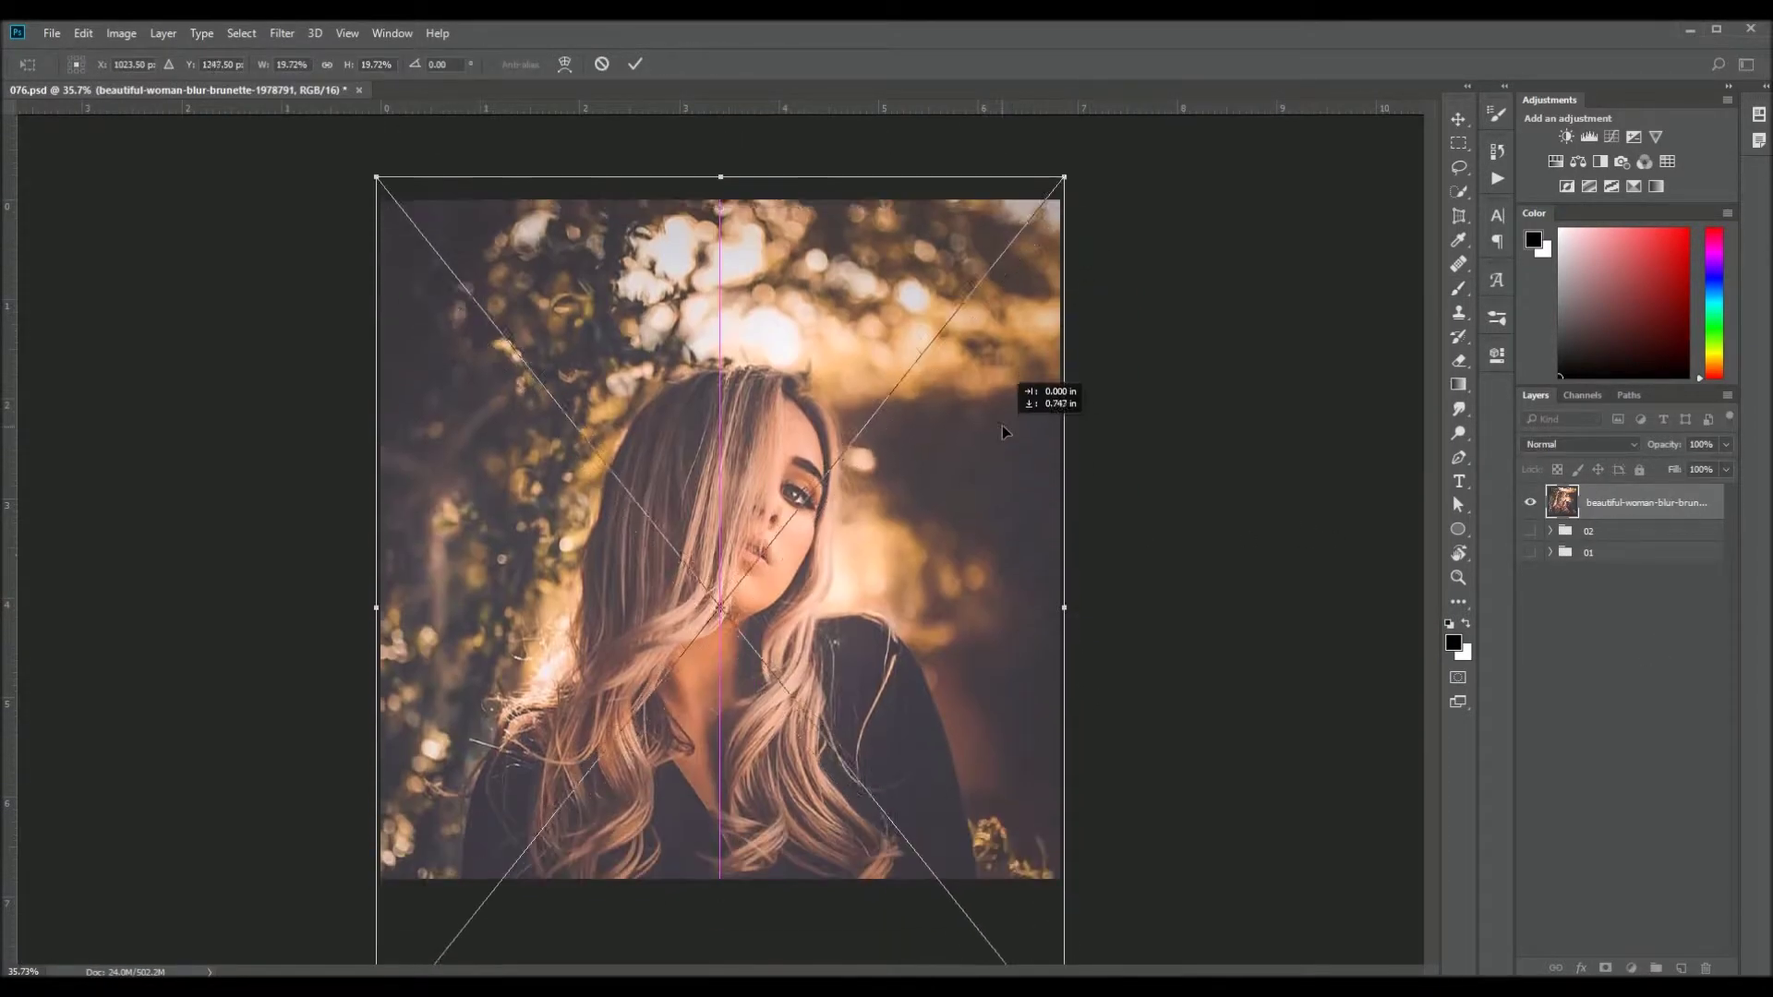
key(Return)
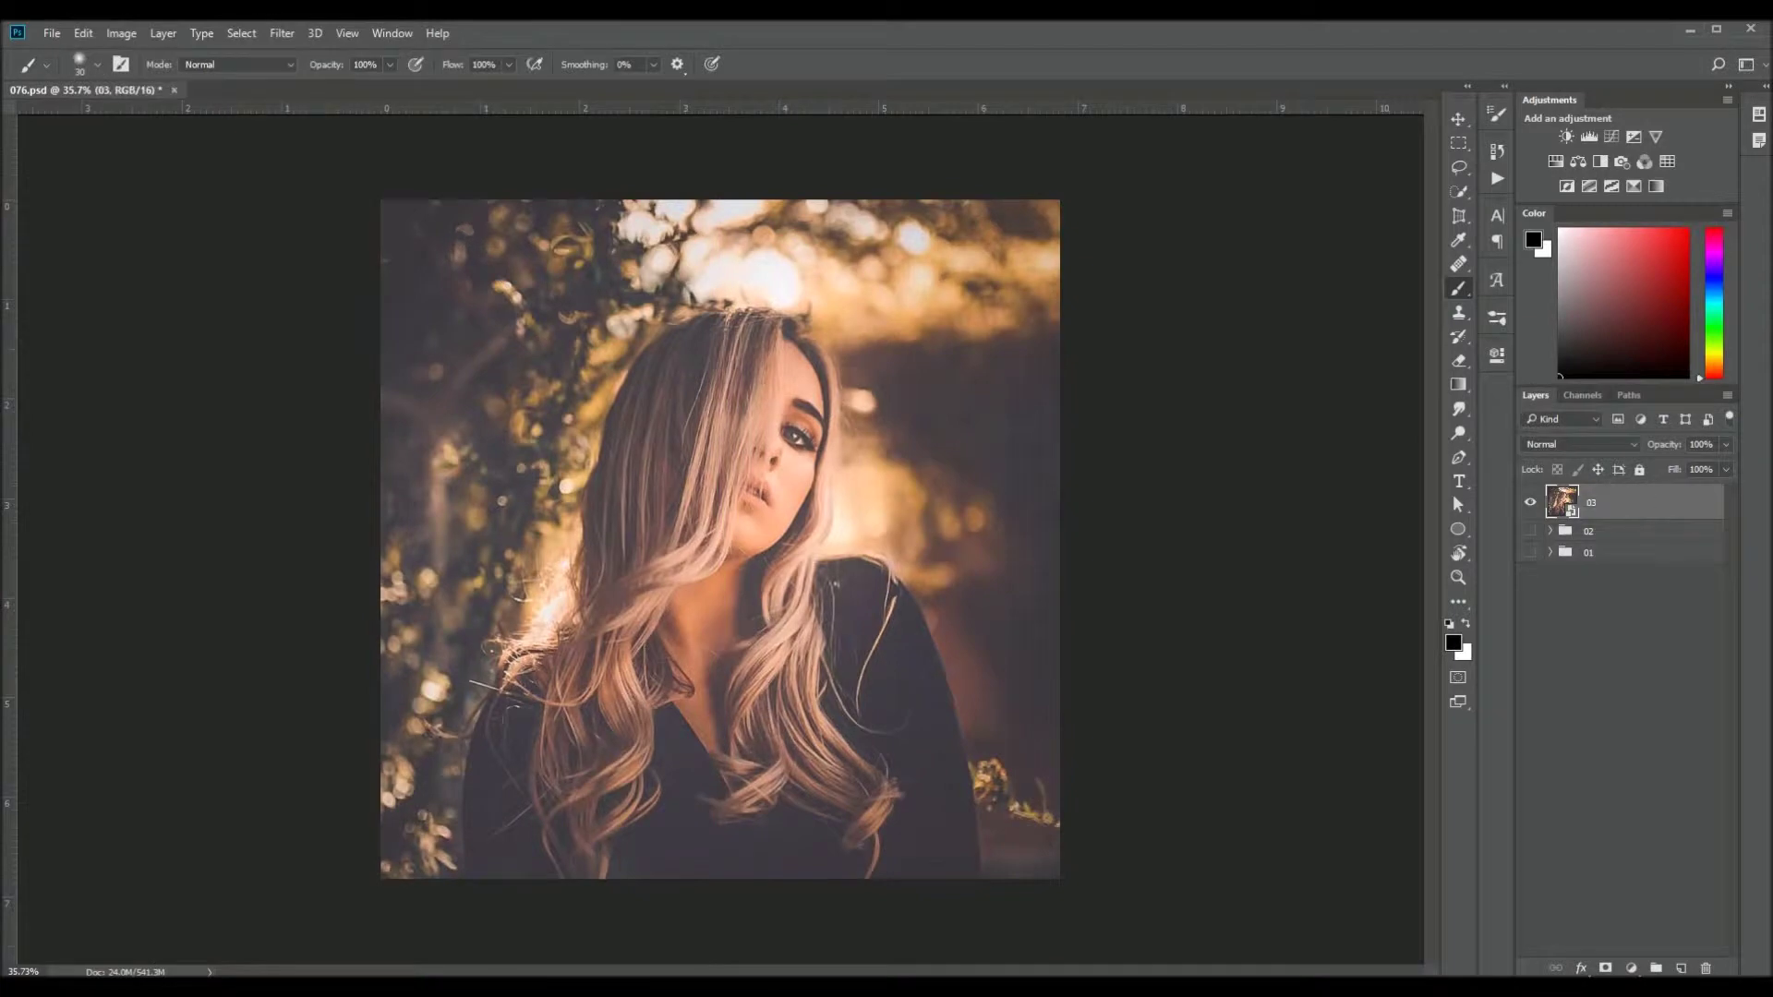
key(ctrl+j)
key(ctrl+l)
drag(883, 227, 1330, 201)
drag(1166, 413, 1312, 407)
click(1438, 238)
key(ctrl+j)
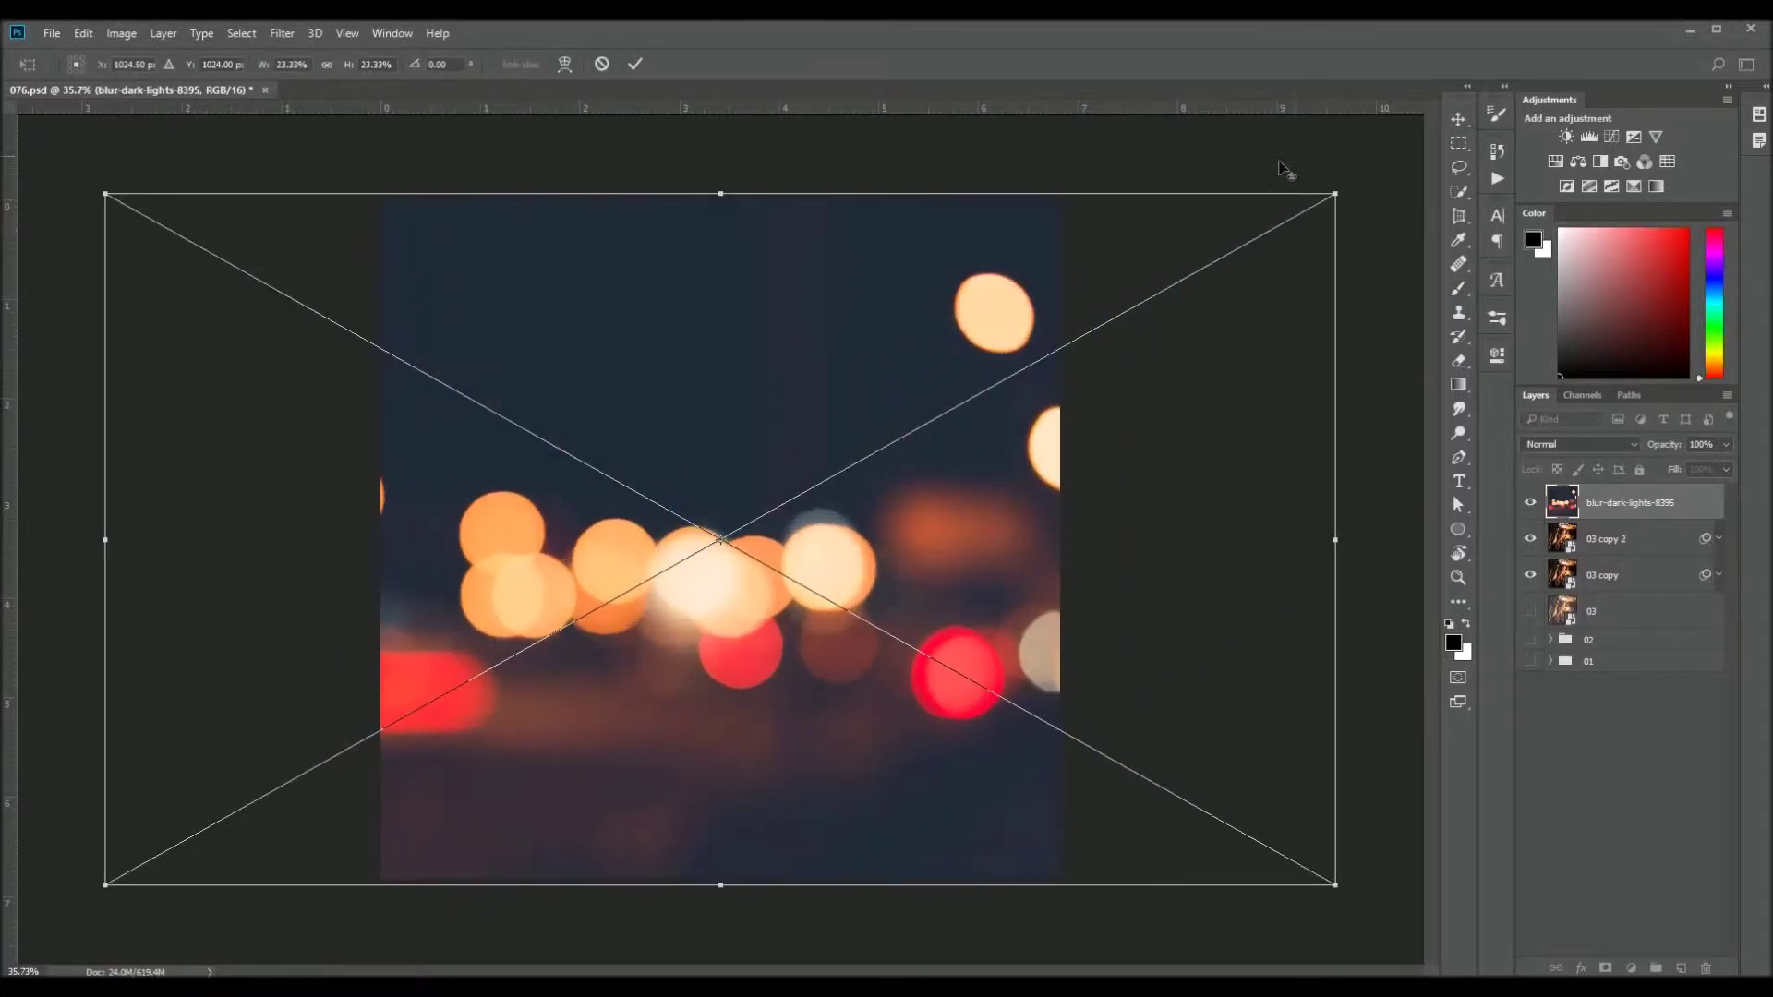
Place the blur-dark-lights bokeh over the portrait and set it to Screen blend mode
drag(631, 357, 679, 357)
key(Return)
key(b)
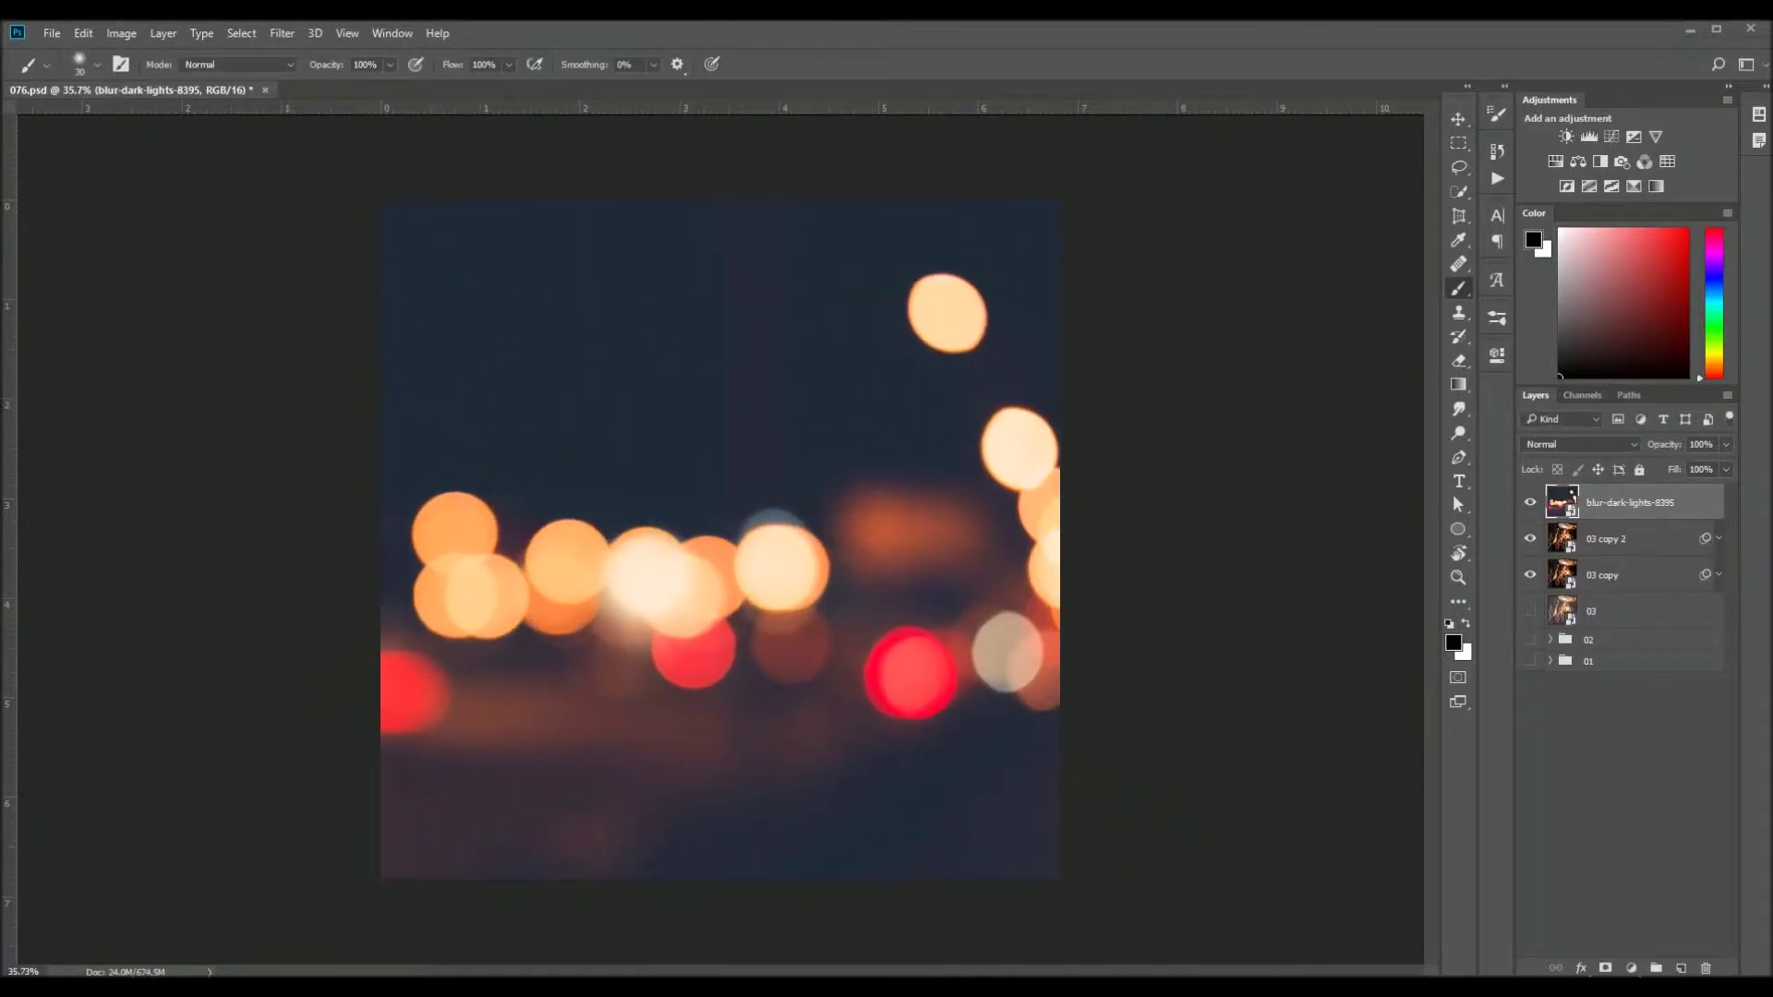
click(1579, 444)
click(1570, 557)
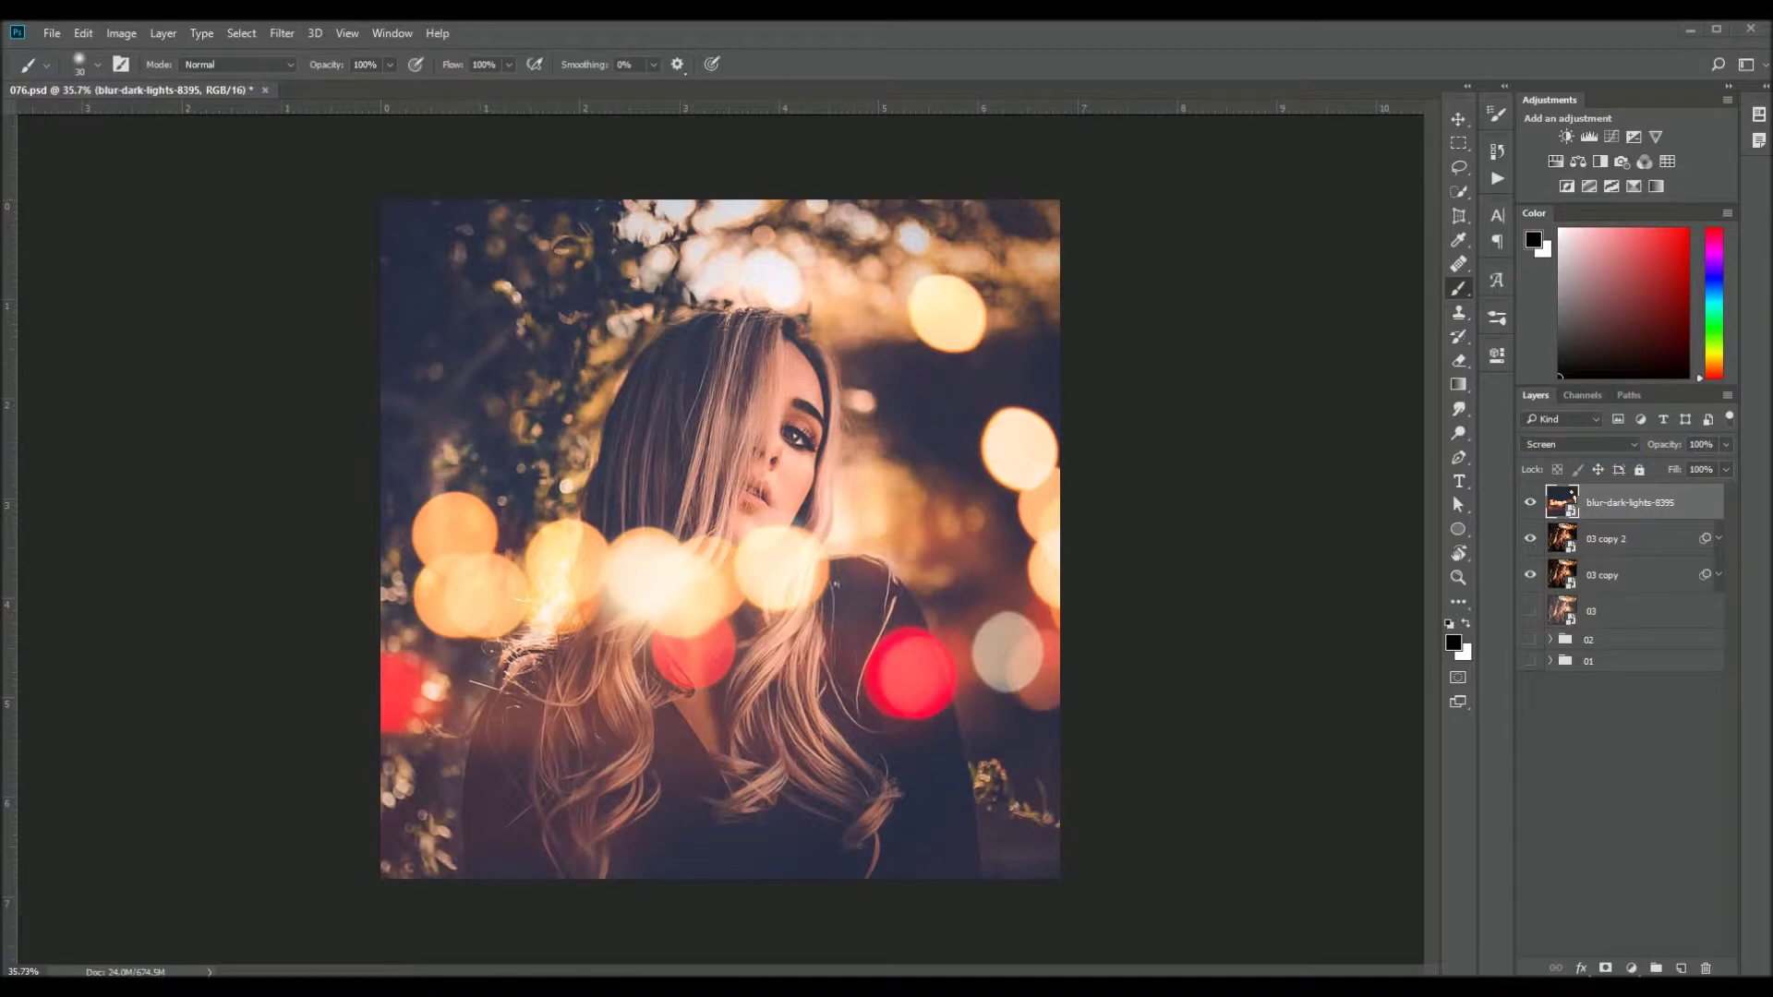
Group the bokeh with the portrait copy, make a merged copy, and open it in Camera Raw
shift+click(1660, 539)
key(ctrl+g)
right_click(1640, 503)
click(1465, 796)
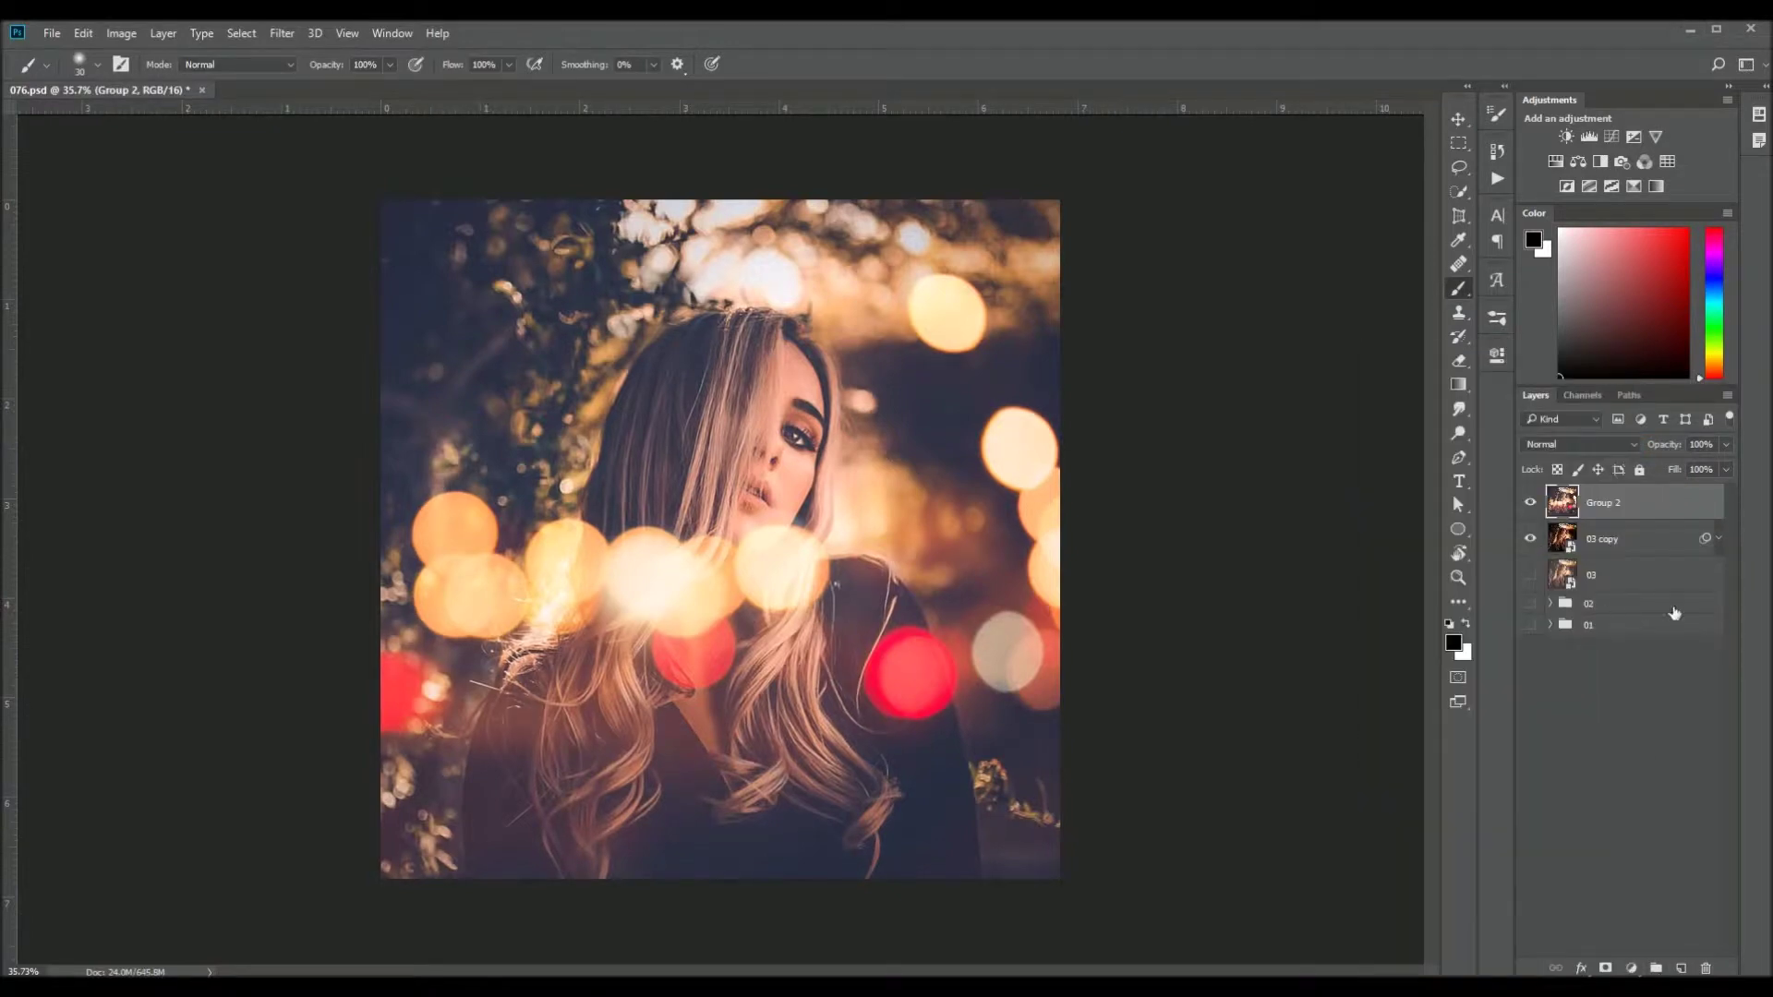
key(ctrl+z)
key(ctrl+j)
right_click(1607, 502)
click(1470, 796)
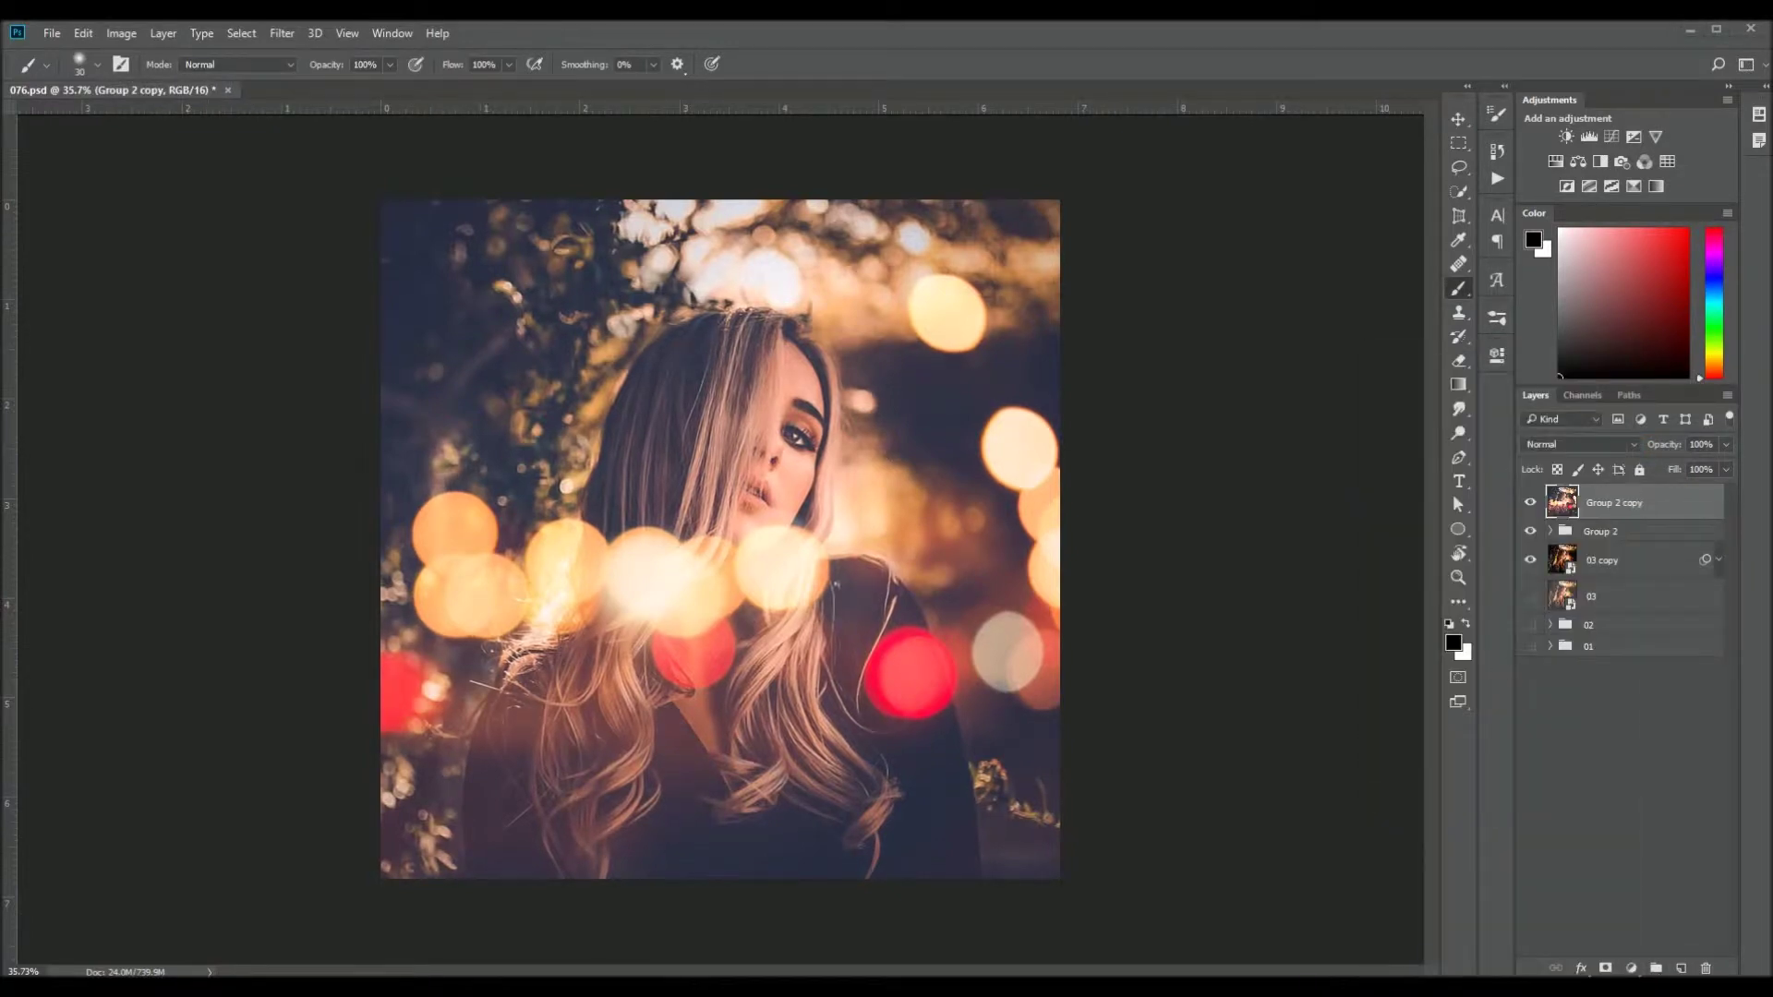
click(282, 34)
click(342, 141)
In Basic, lower blacks, exposure and highlights, raise whites and warm the white balance
key(Return)
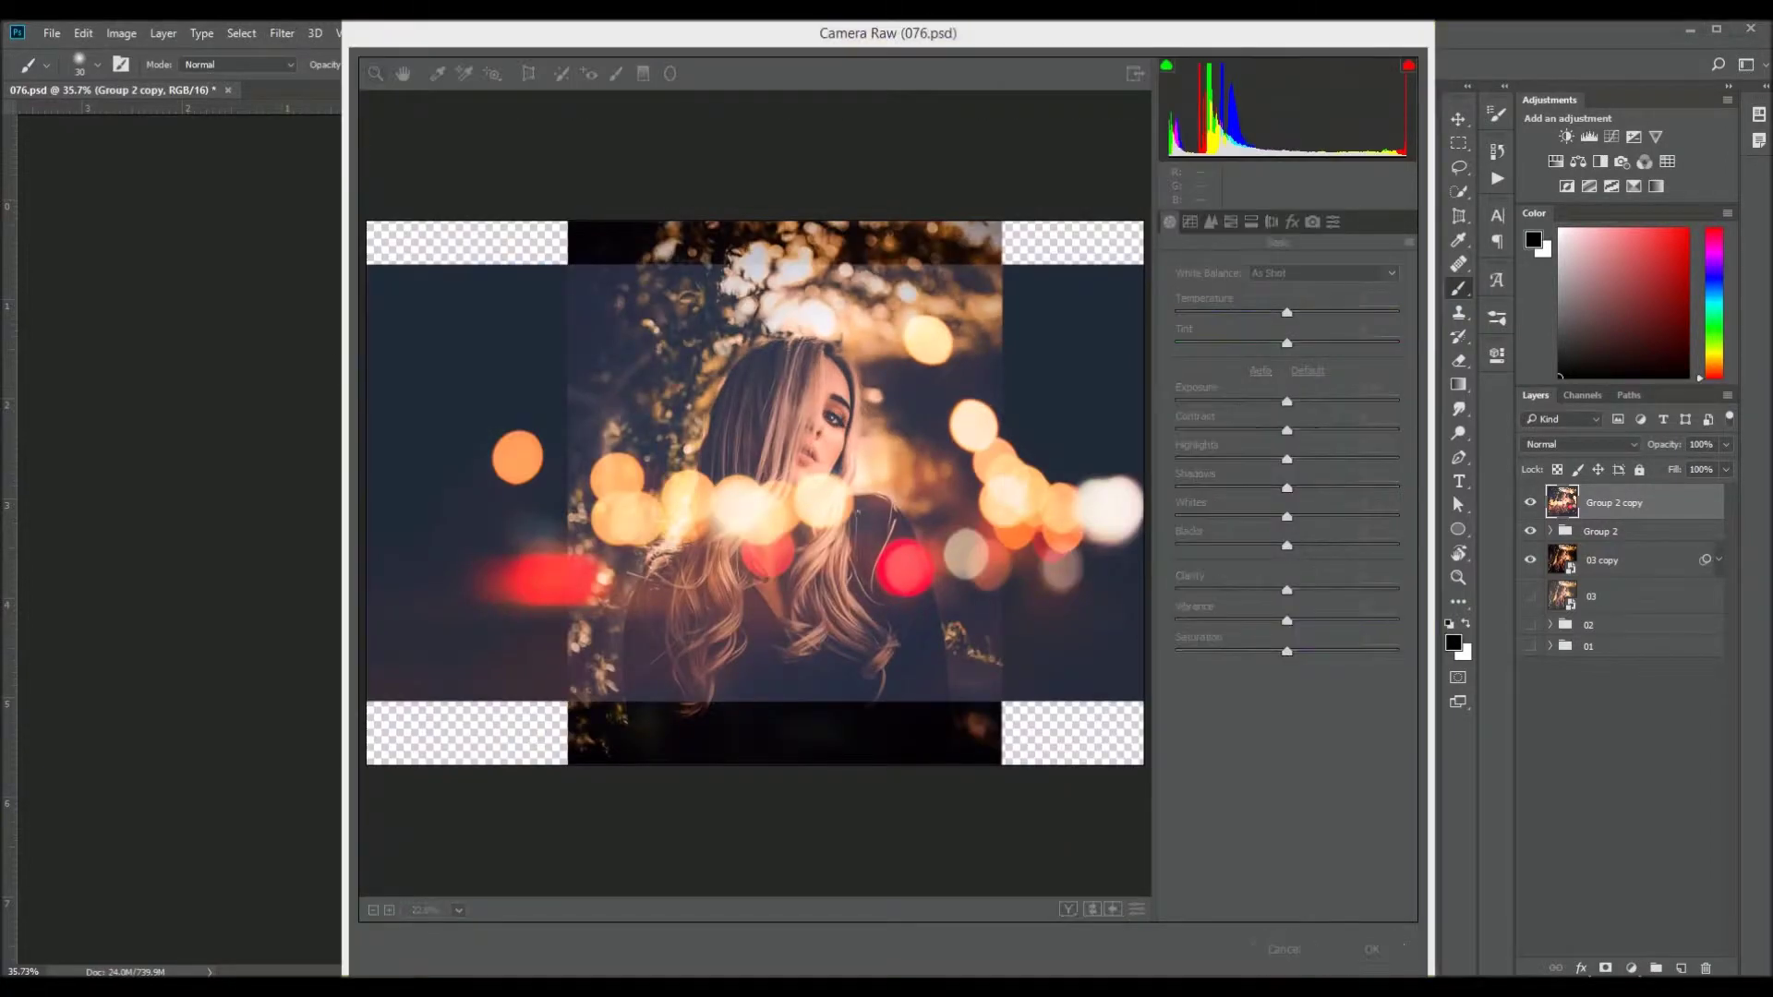
drag(1286, 544, 1217, 545)
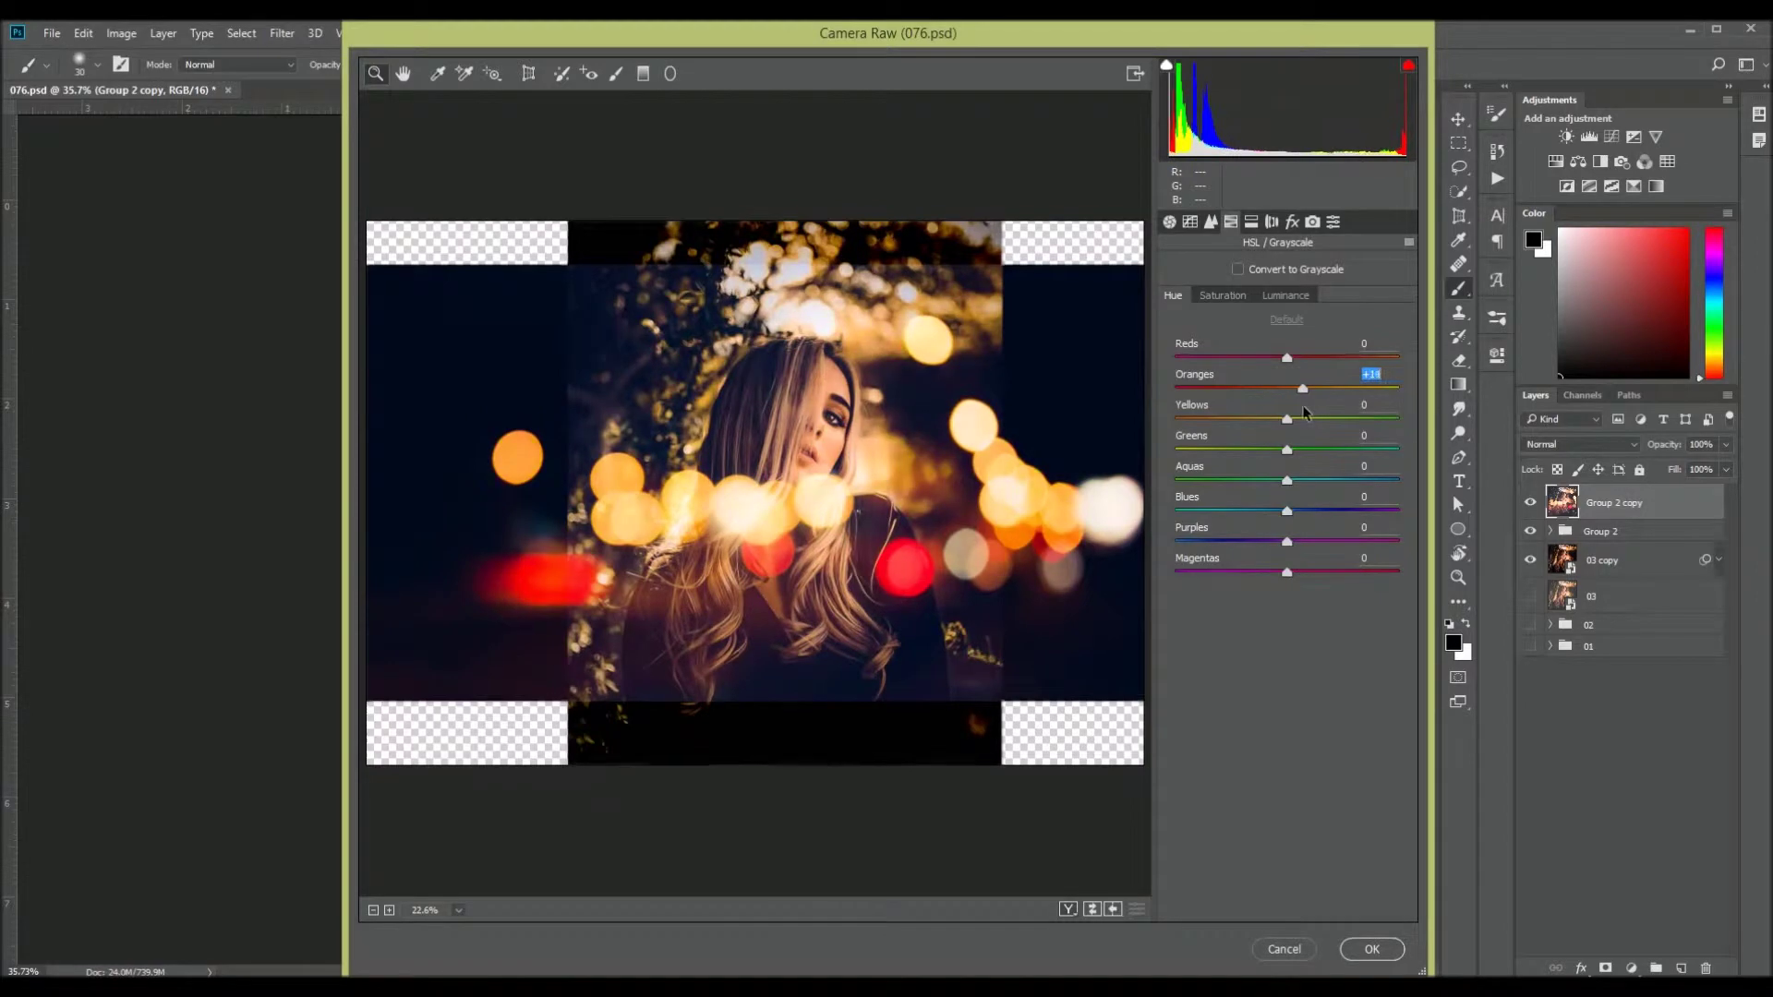
drag(1287, 403, 1222, 459)
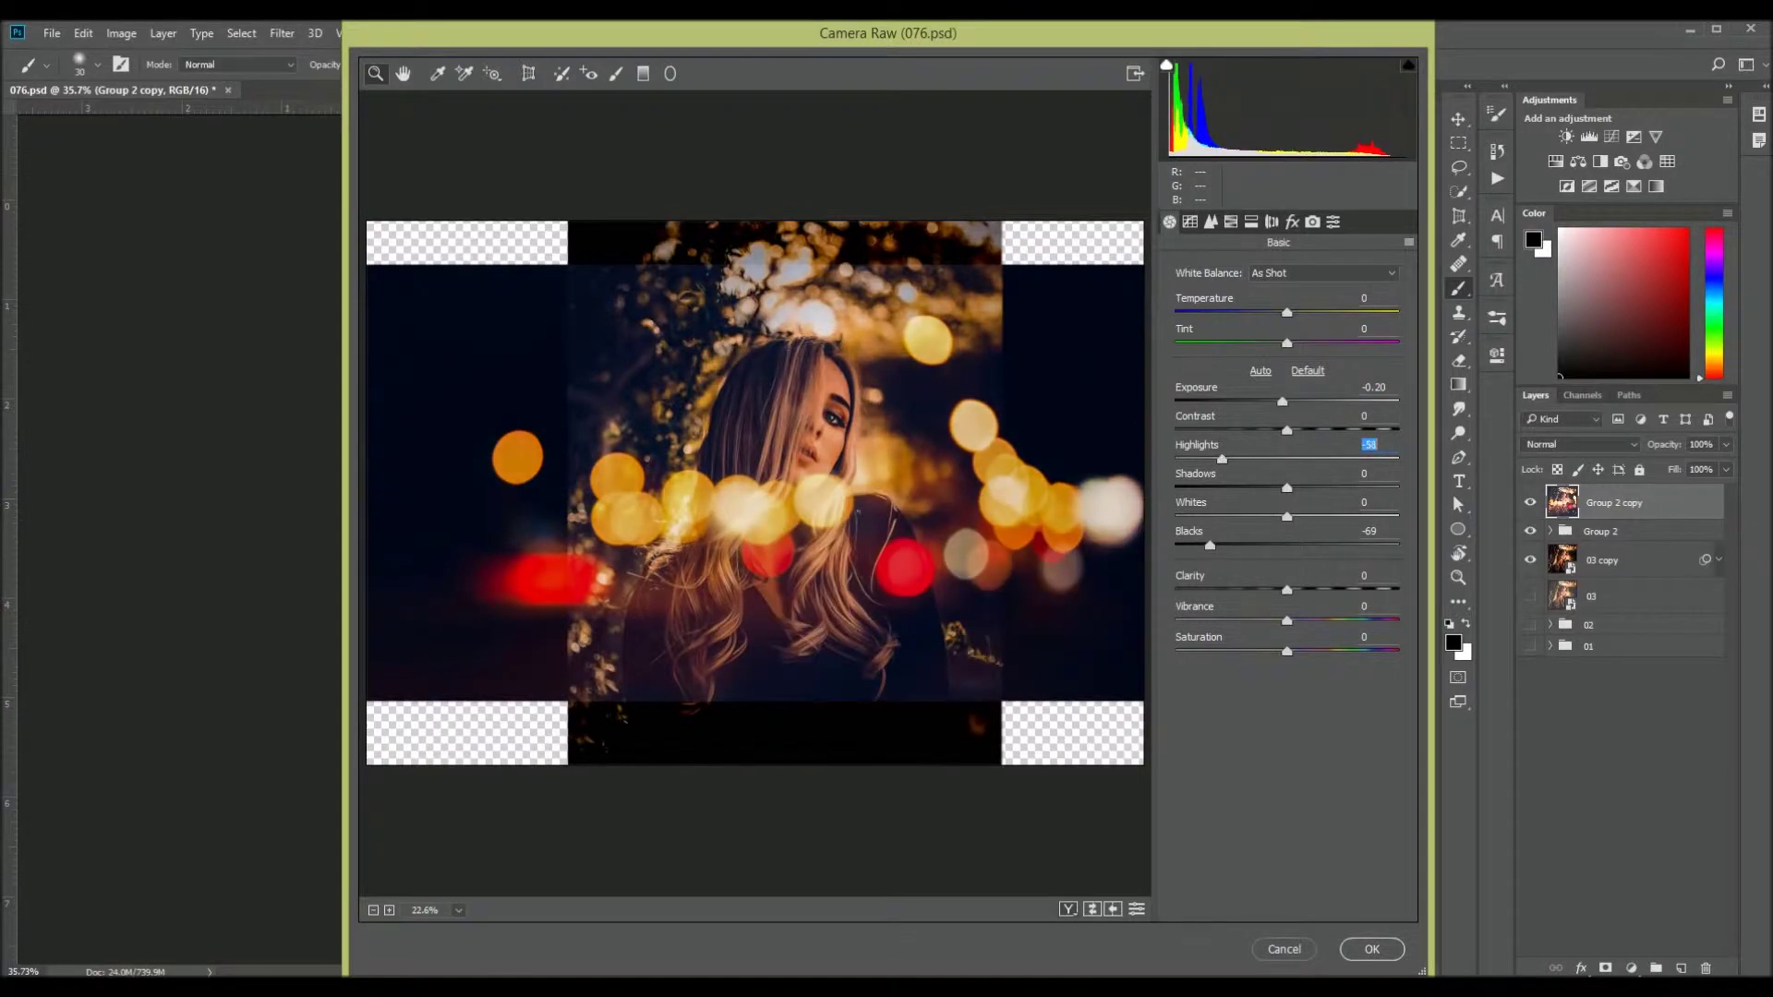
drag(1286, 516, 1343, 525)
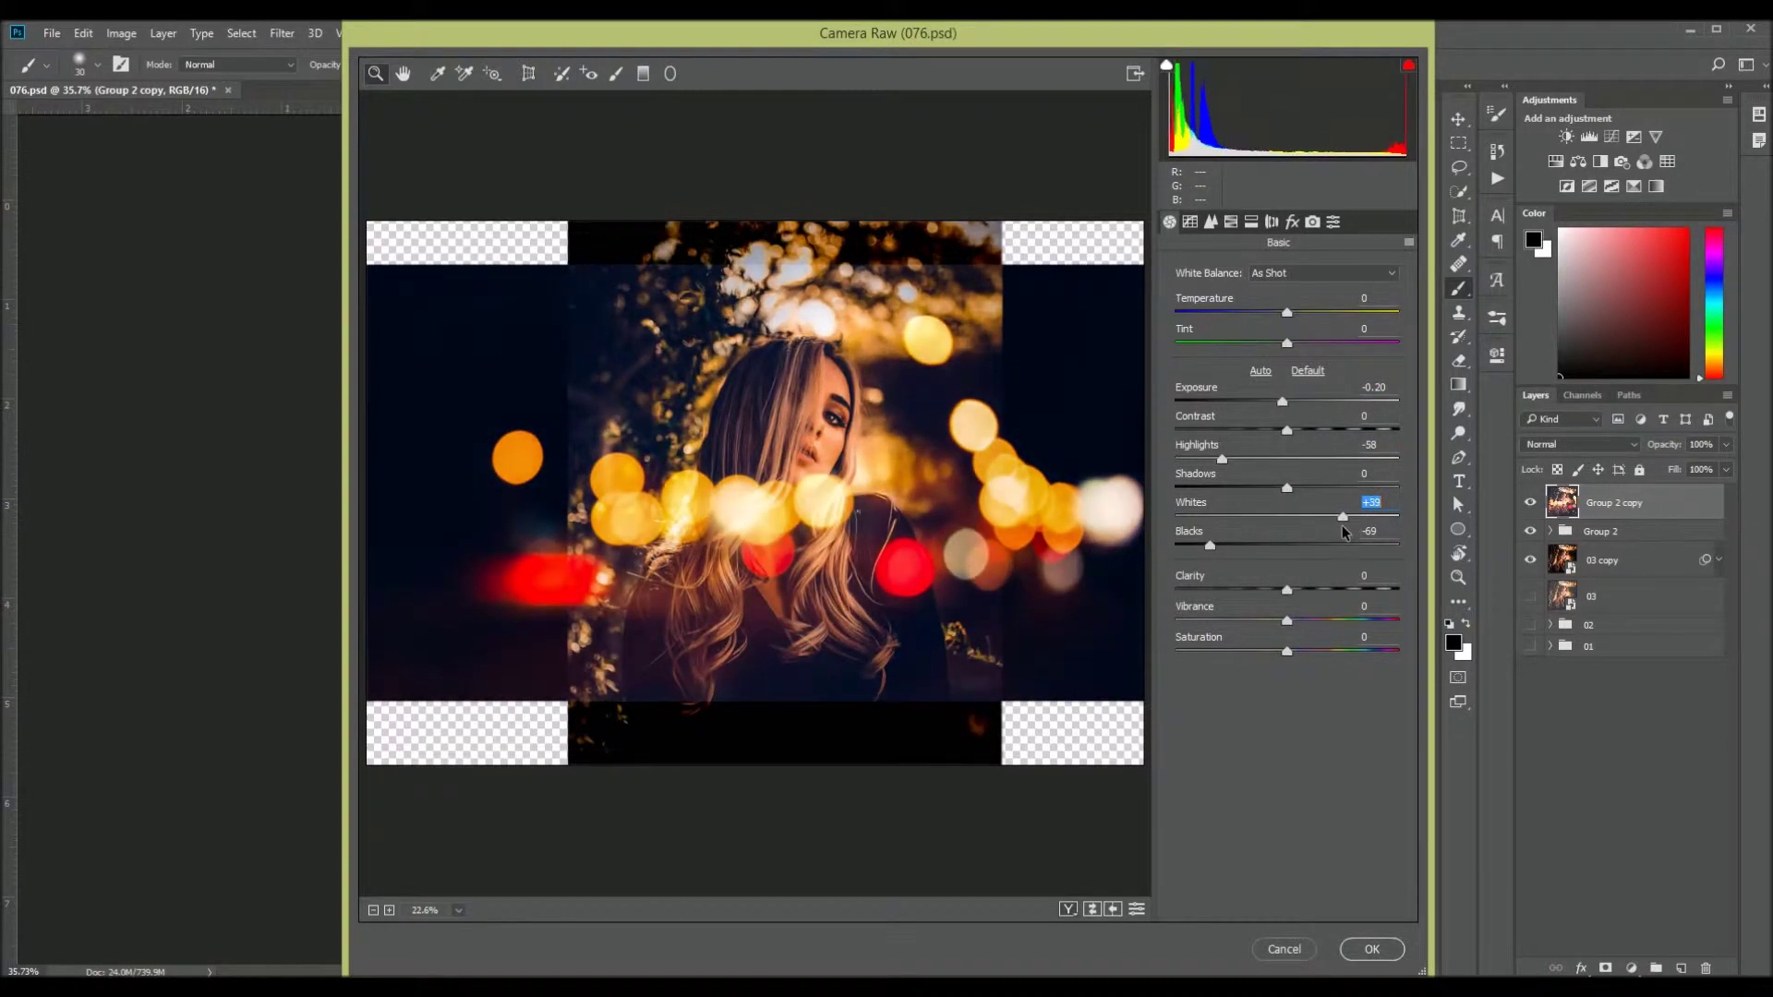
key(Return)
drag(1286, 312, 1303, 312)
In Camera Calibration, shift blue primary hue to -31, desaturate green, push red toward orange
click(1288, 591)
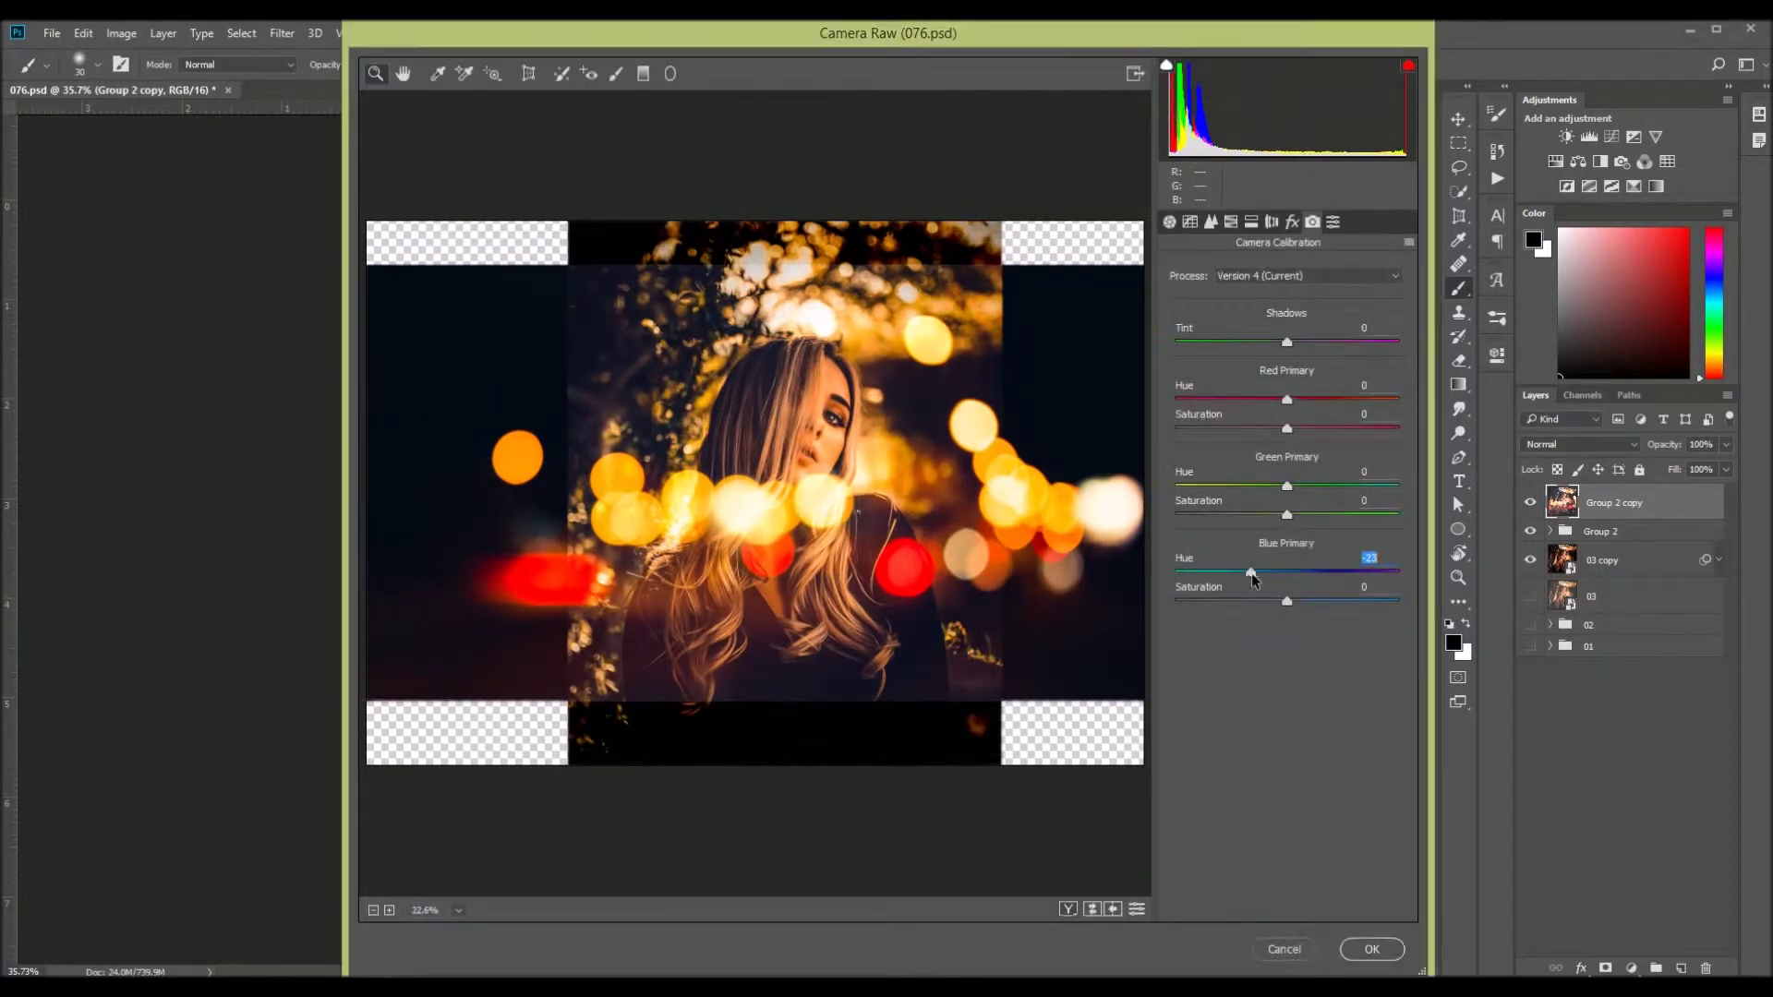
drag(1286, 572, 1252, 573)
mouse_move(1287, 516)
mouse_down()
mouse_move(1255, 515)
mouse_move(1308, 486)
mouse_up()
click(1313, 398)
key(Return)
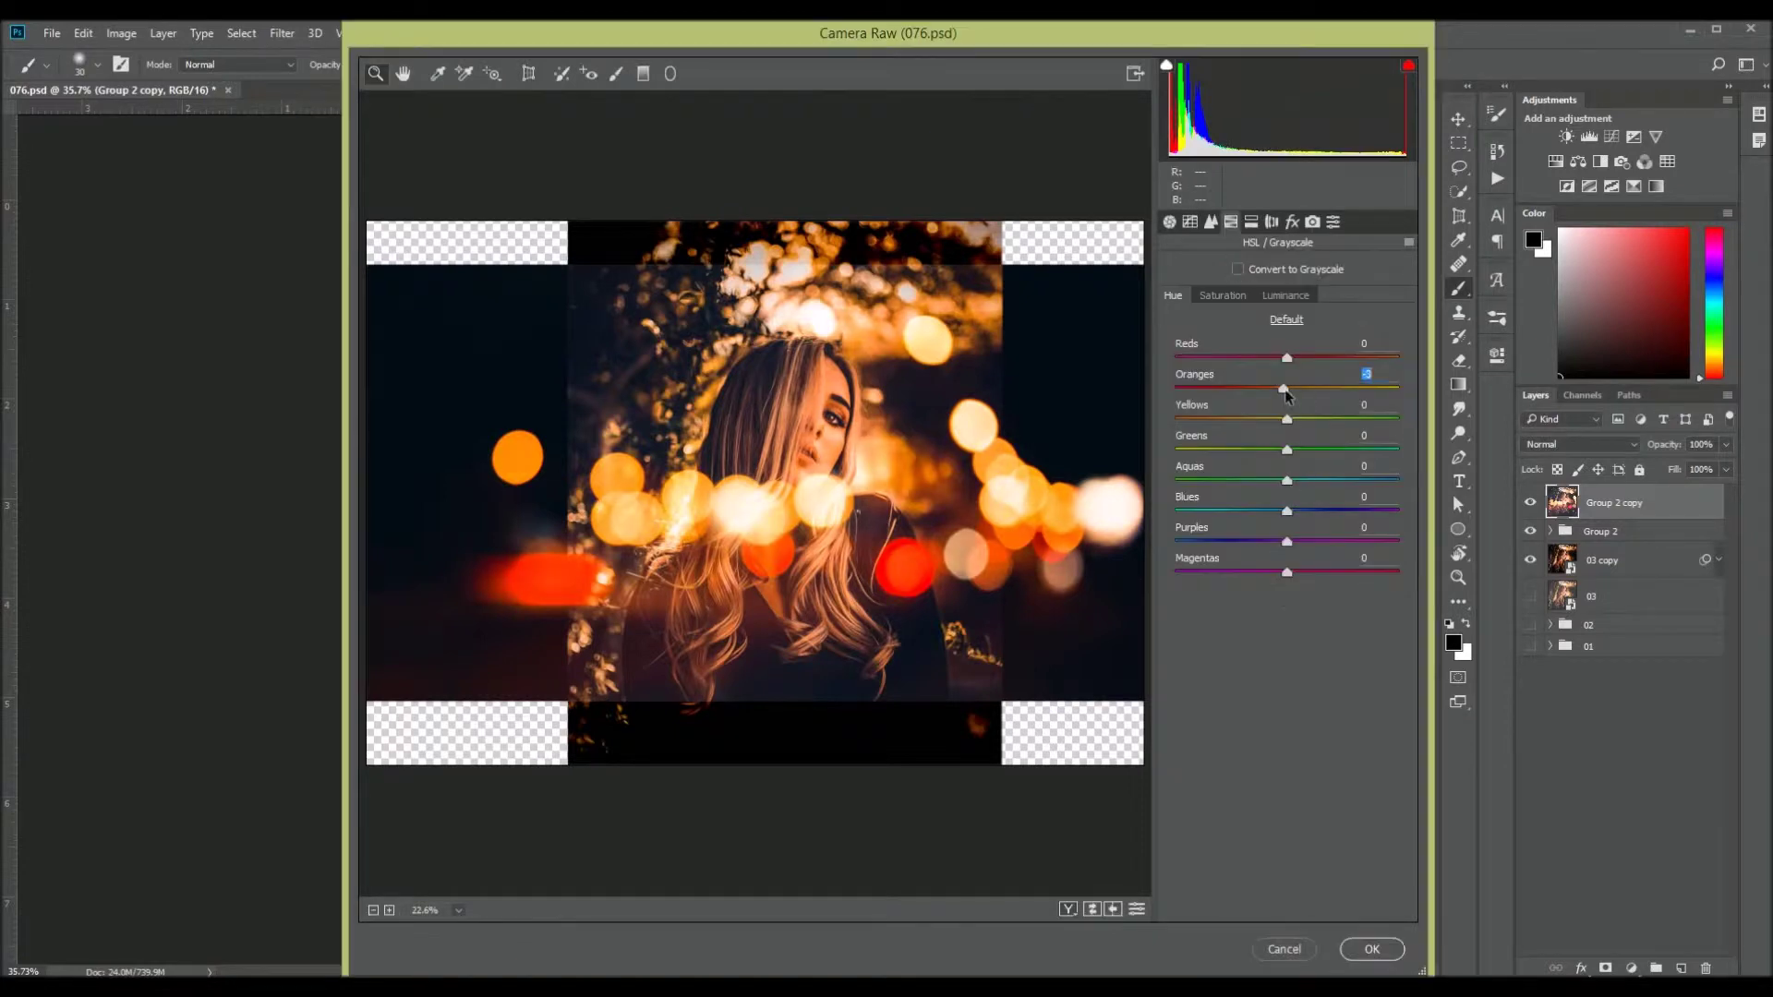
Lower blue and aqua luminance in HSL, compare before/after, and brighten yellows
click(1286, 295)
drag(1287, 511, 1254, 511)
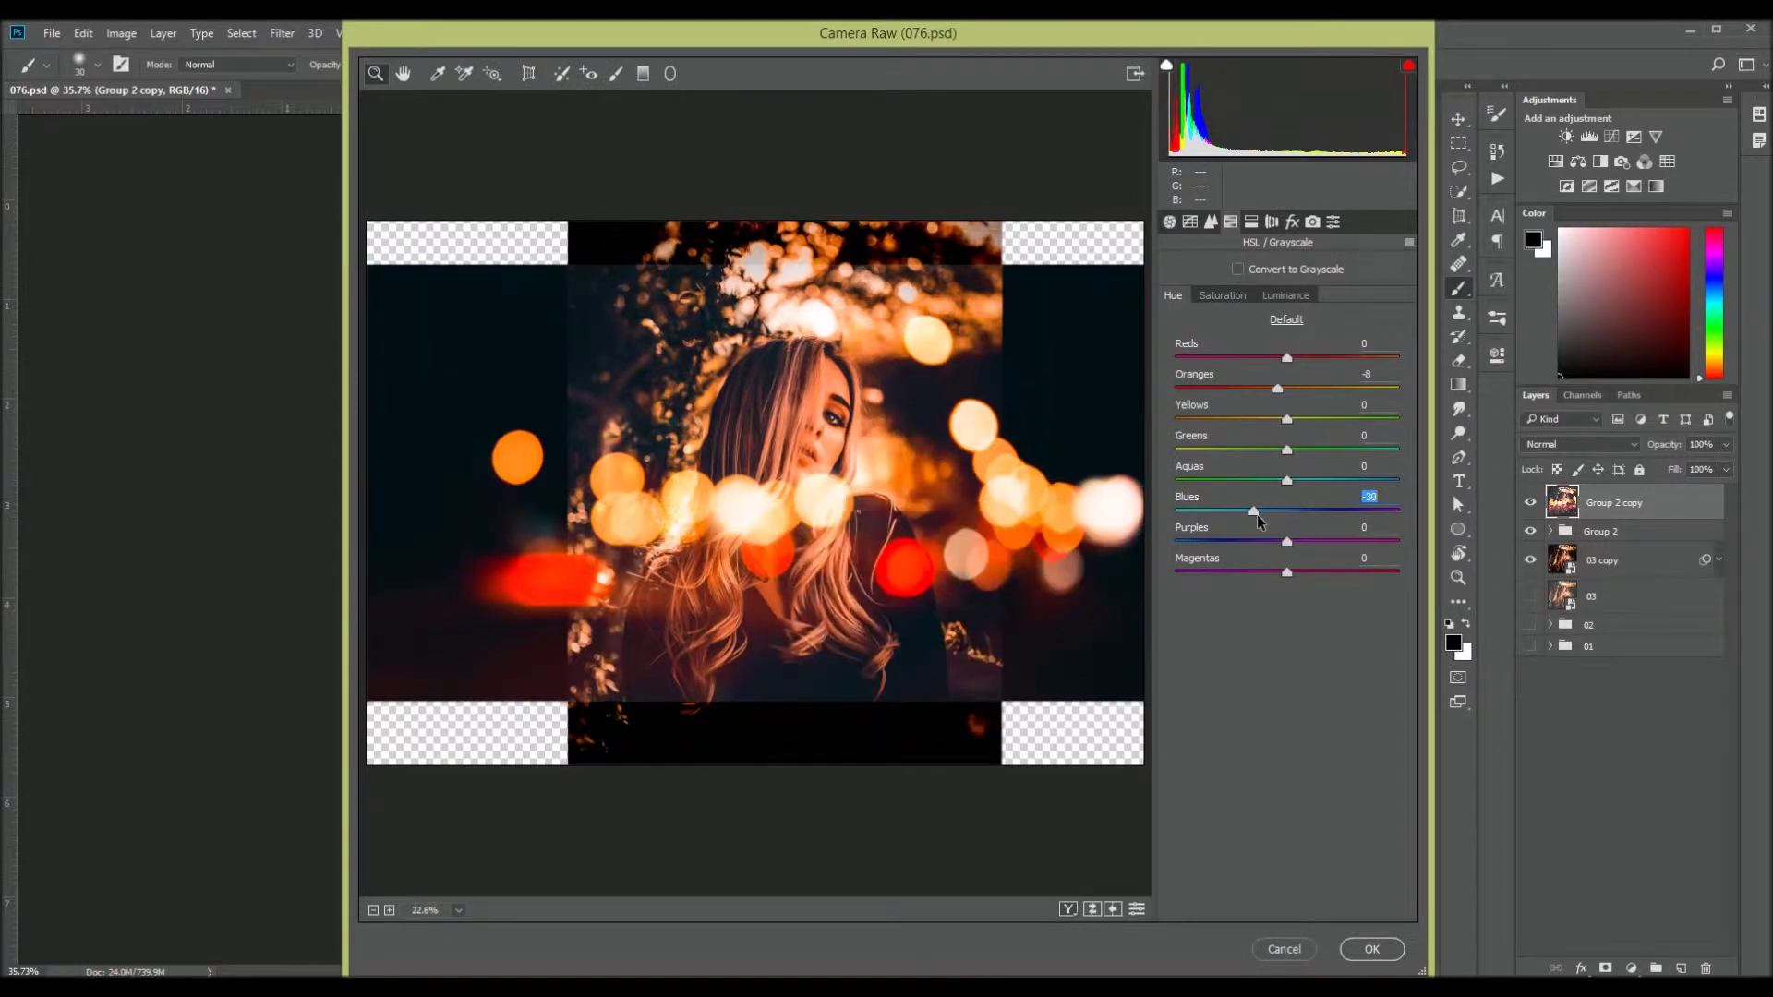
drag(1287, 480, 1240, 480)
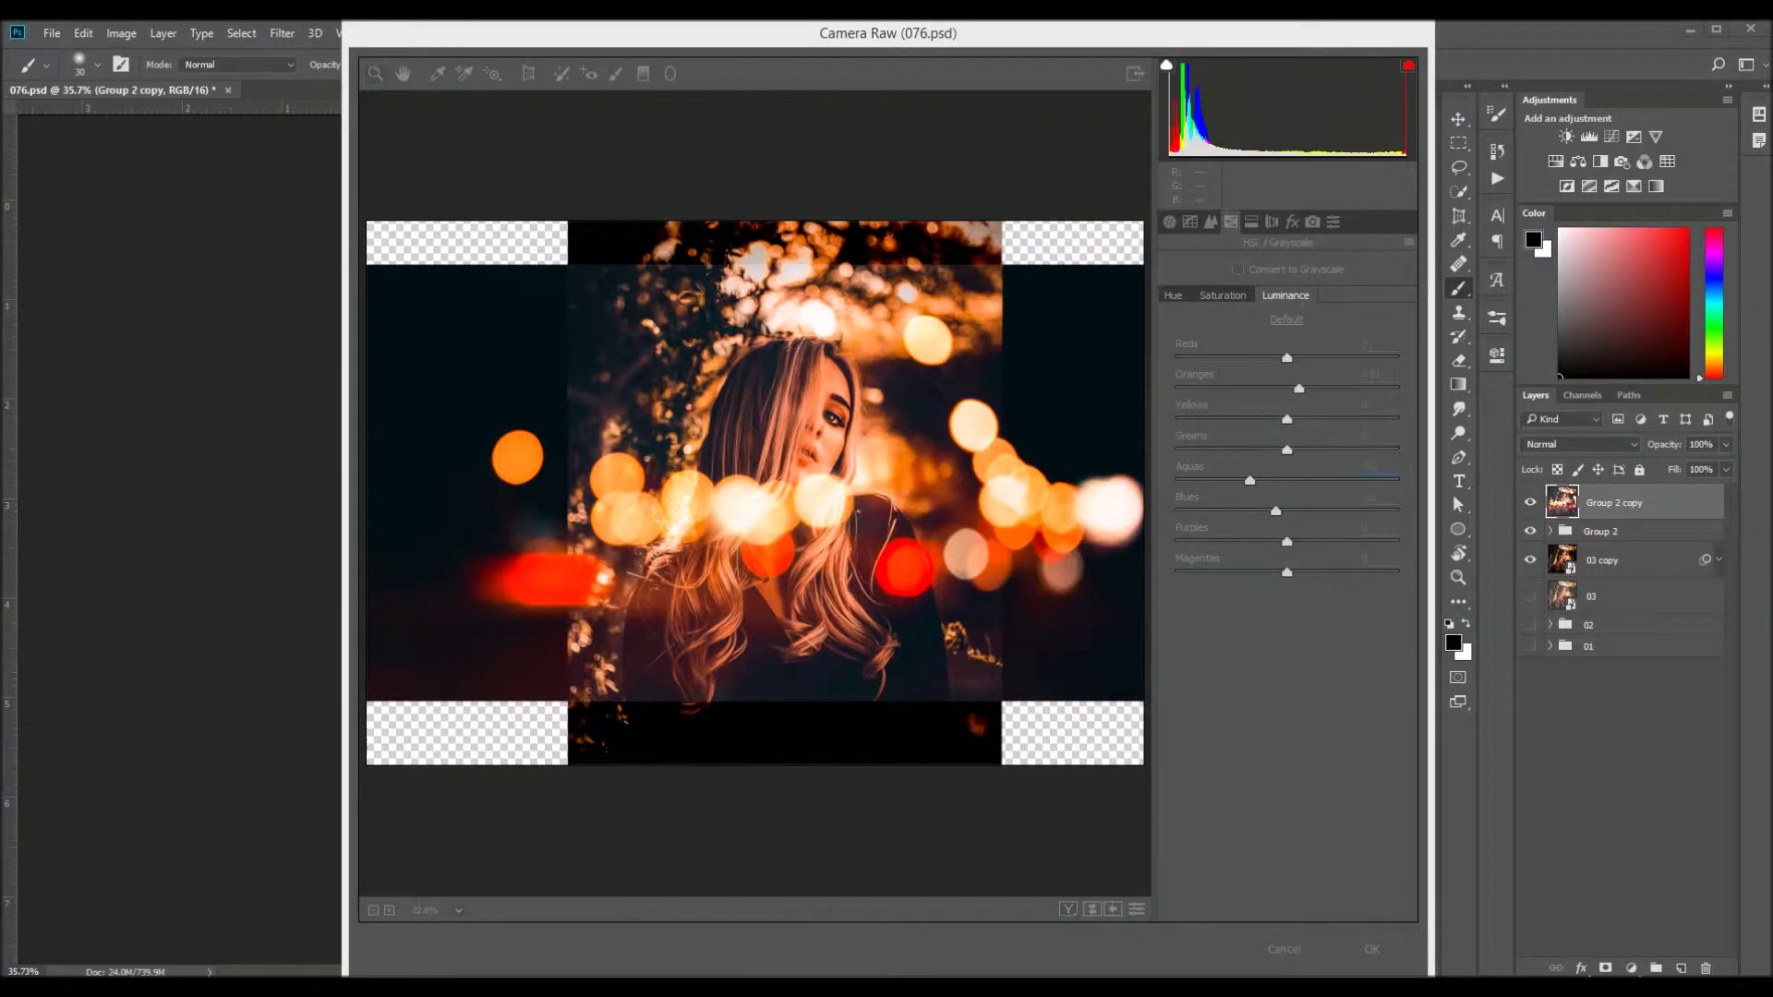
click(1069, 909)
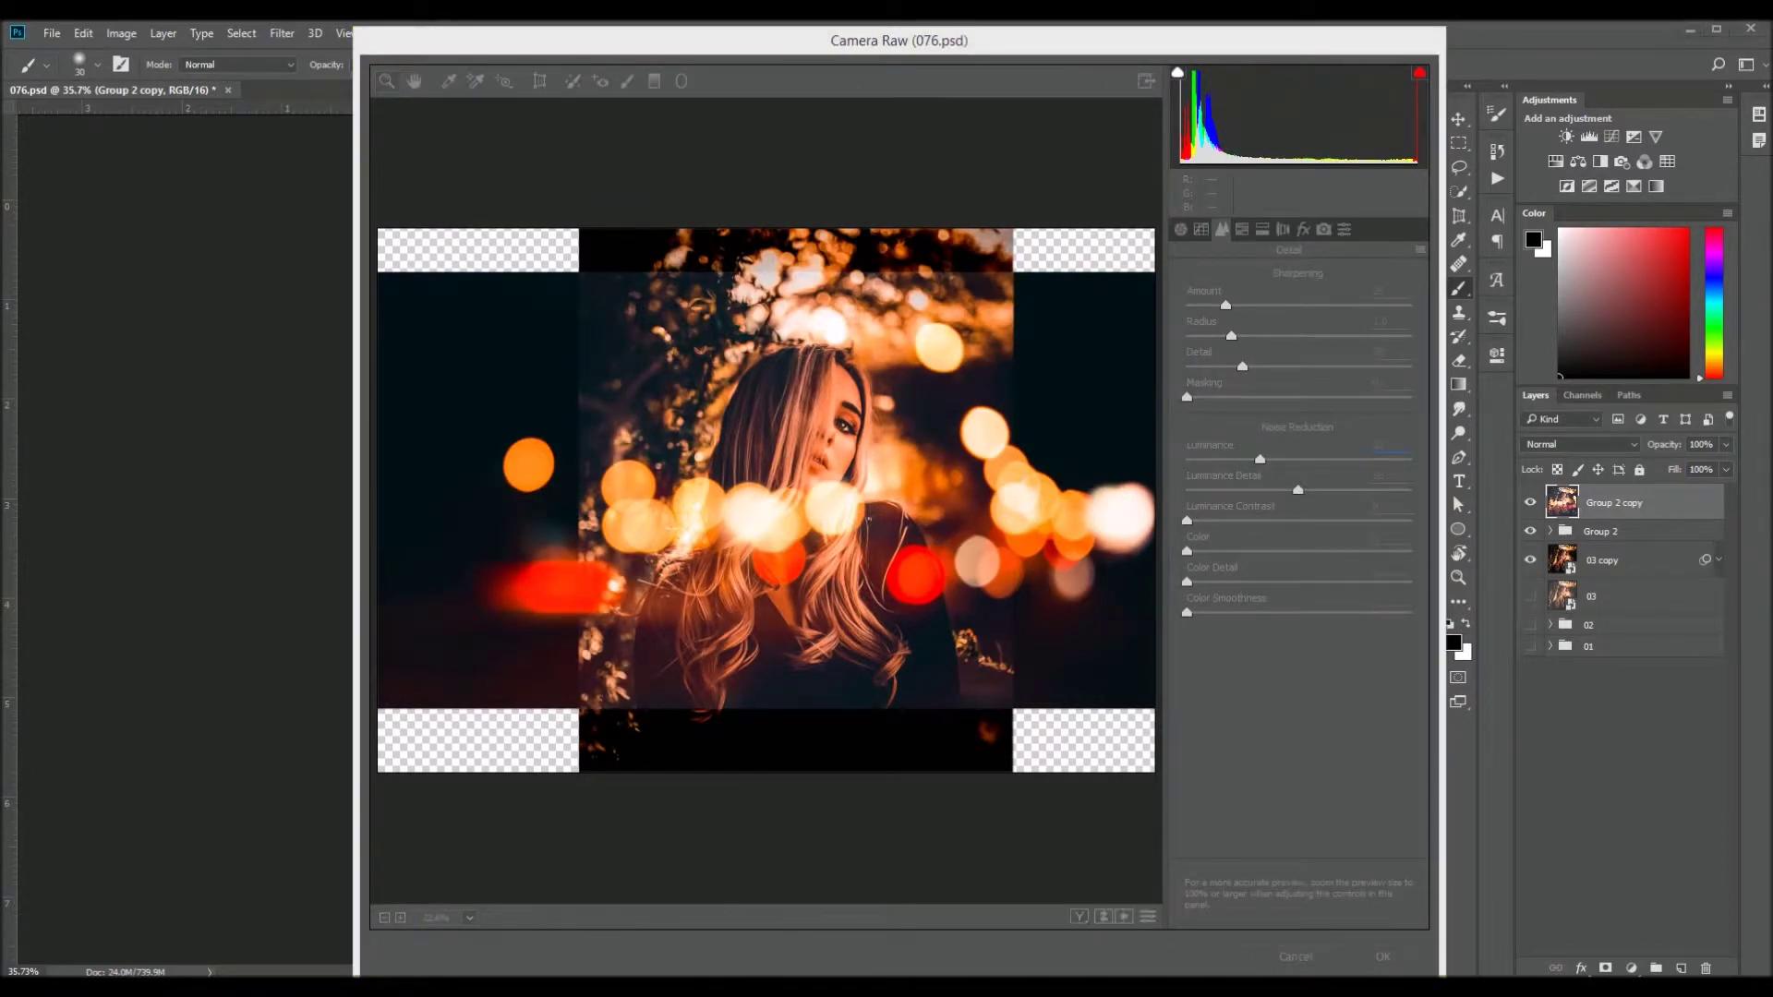
click(1247, 230)
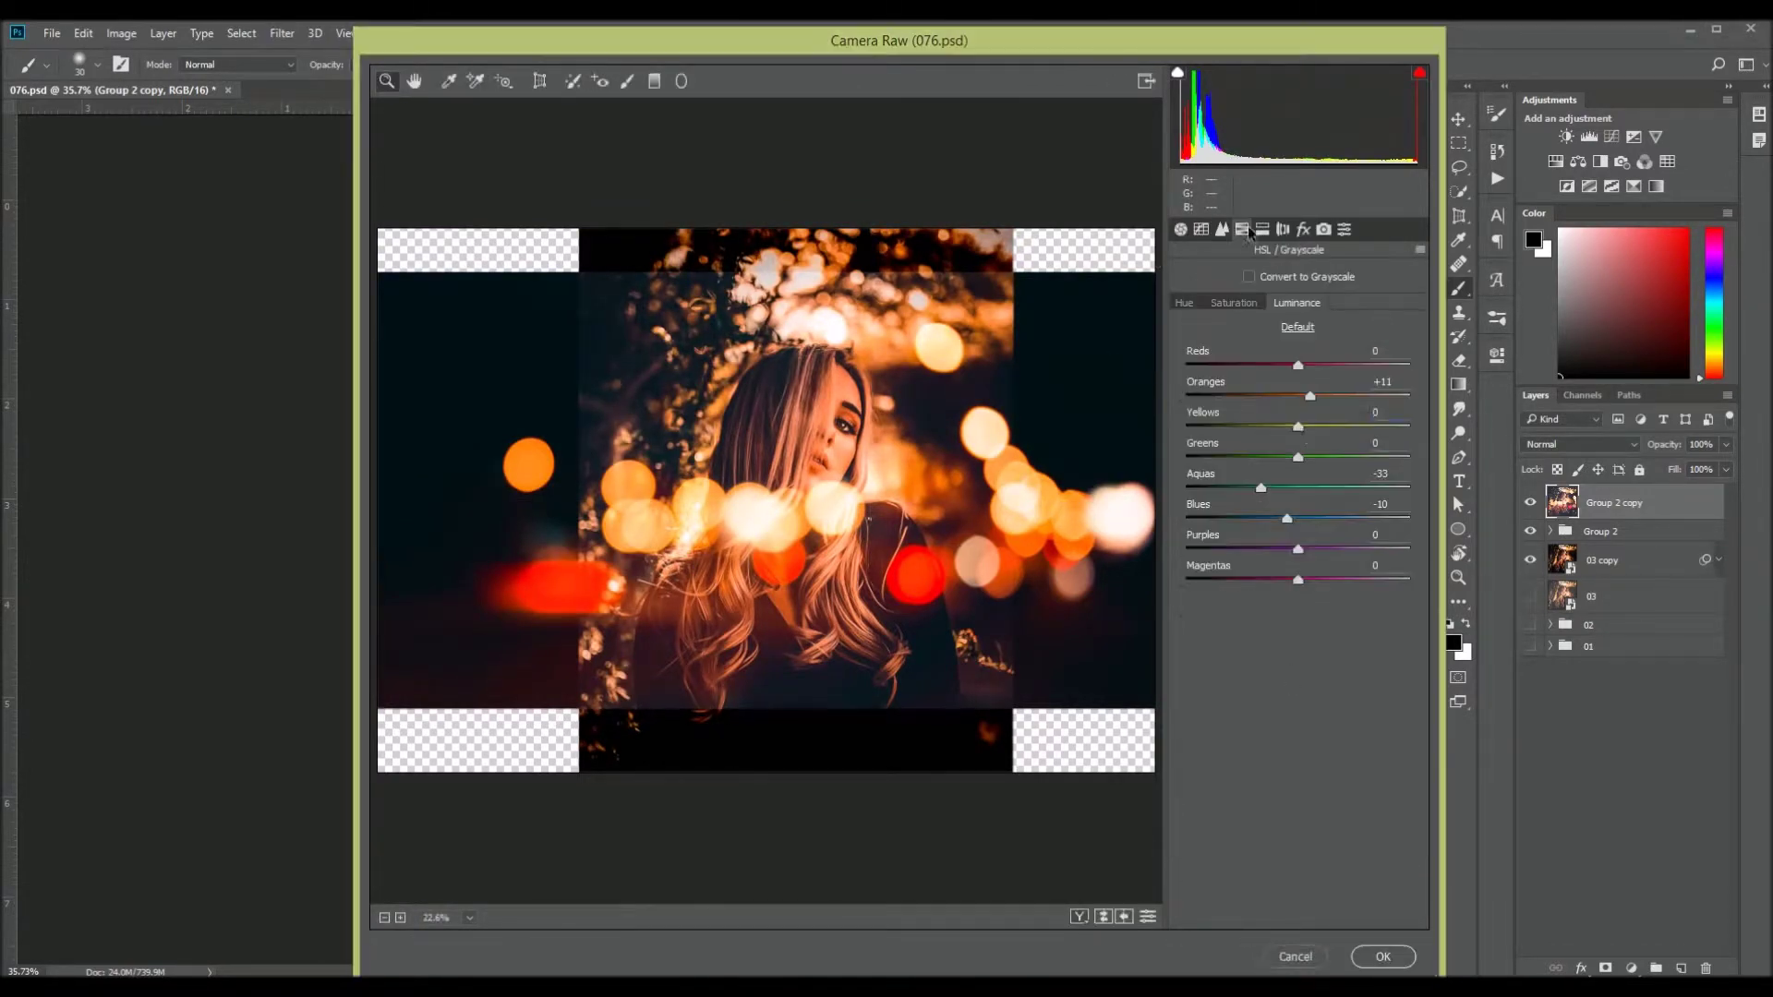
drag(1301, 430, 1319, 431)
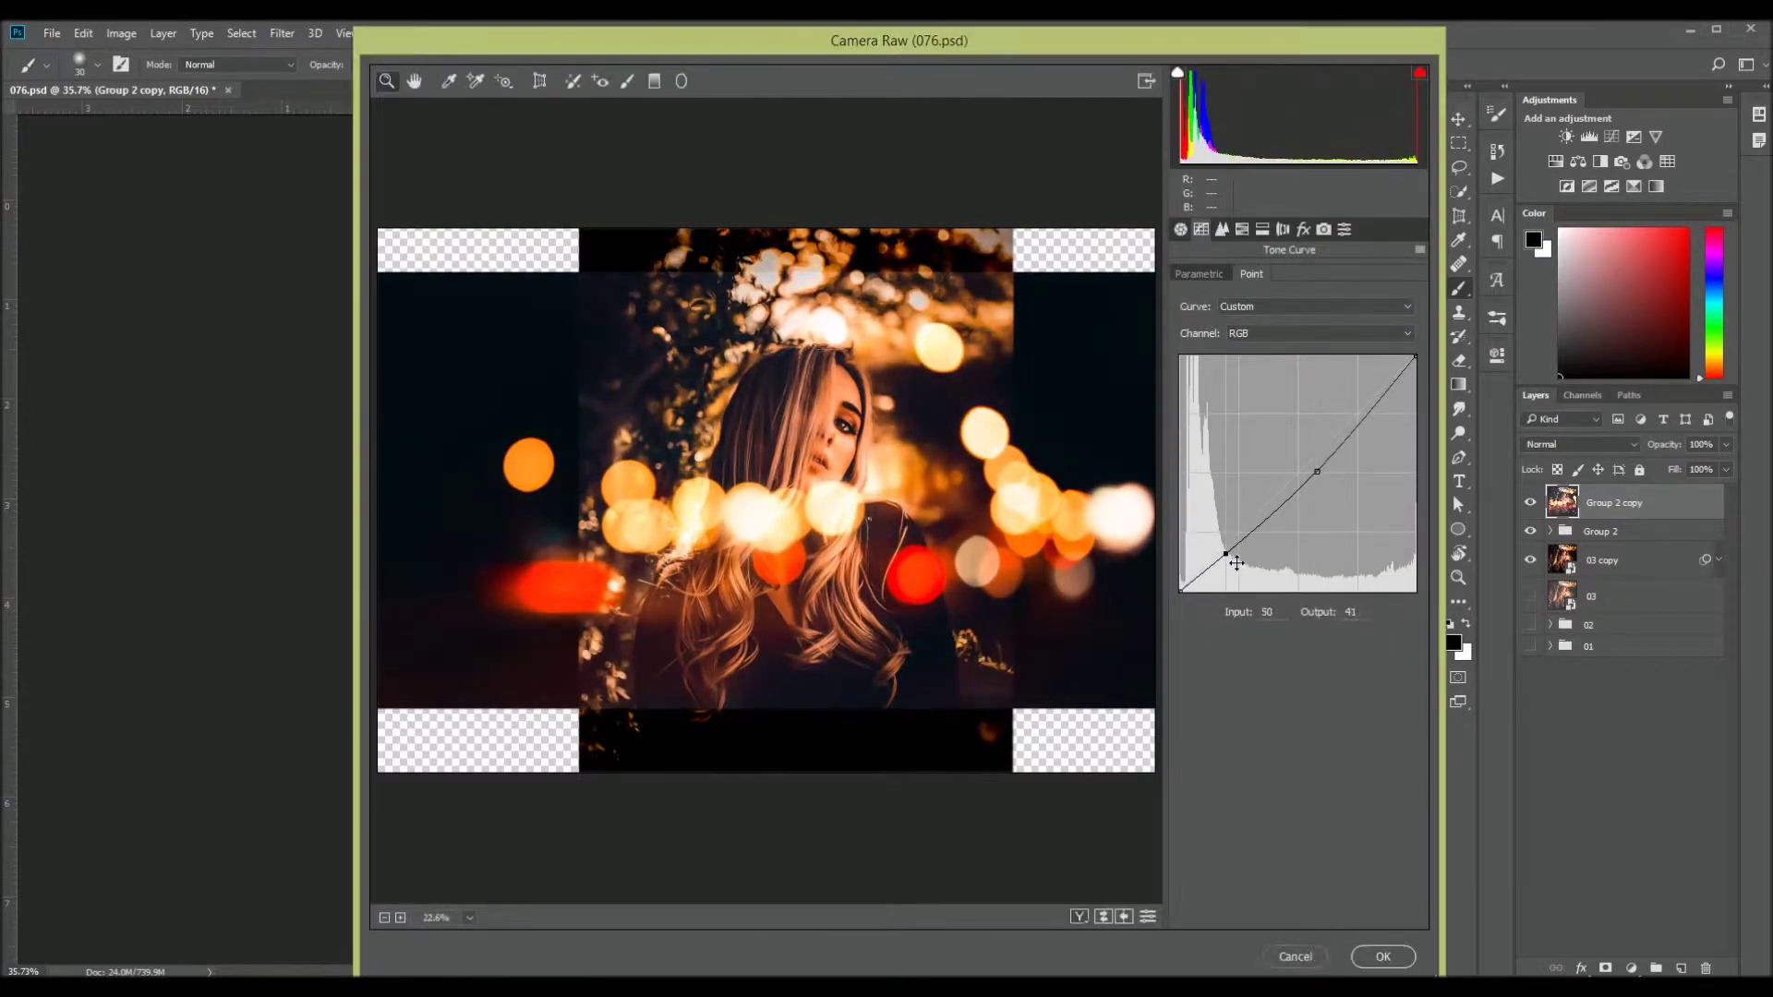
Bend the Blue tone curve down to warm the image and reshape the Green curve
click(1318, 333)
click(1250, 385)
drag(1337, 436, 1337, 450)
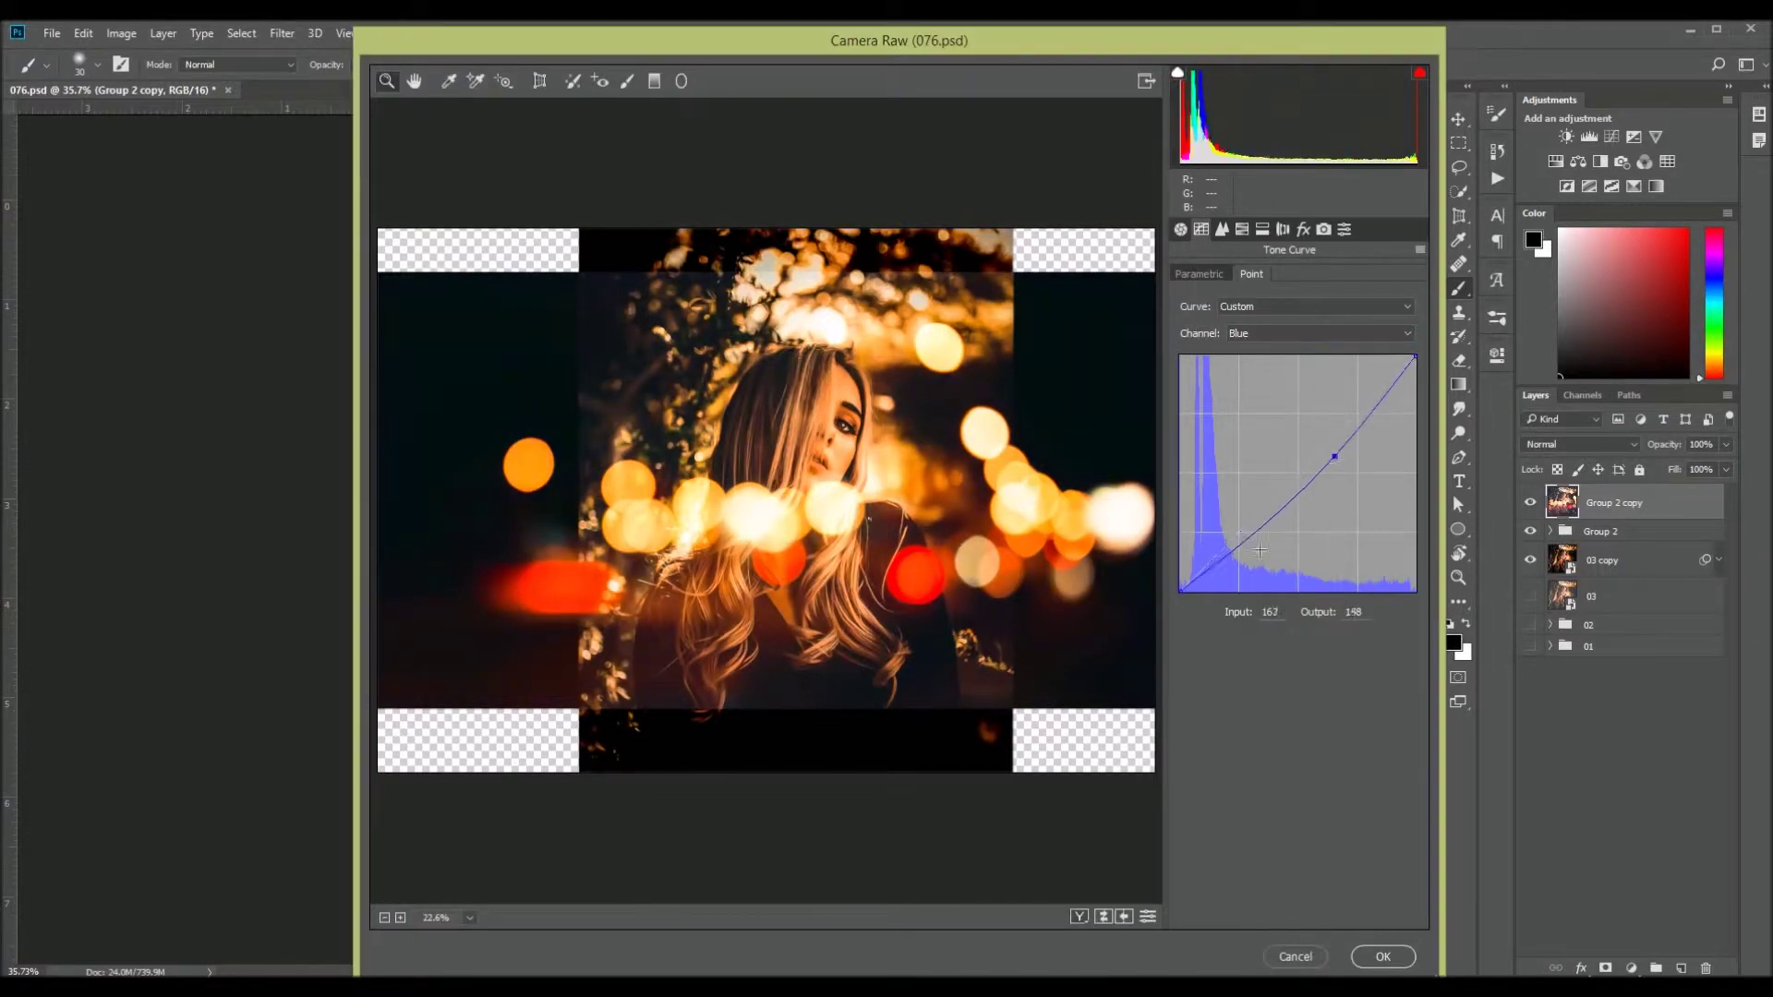
drag(1239, 560, 1237, 562)
key(Return)
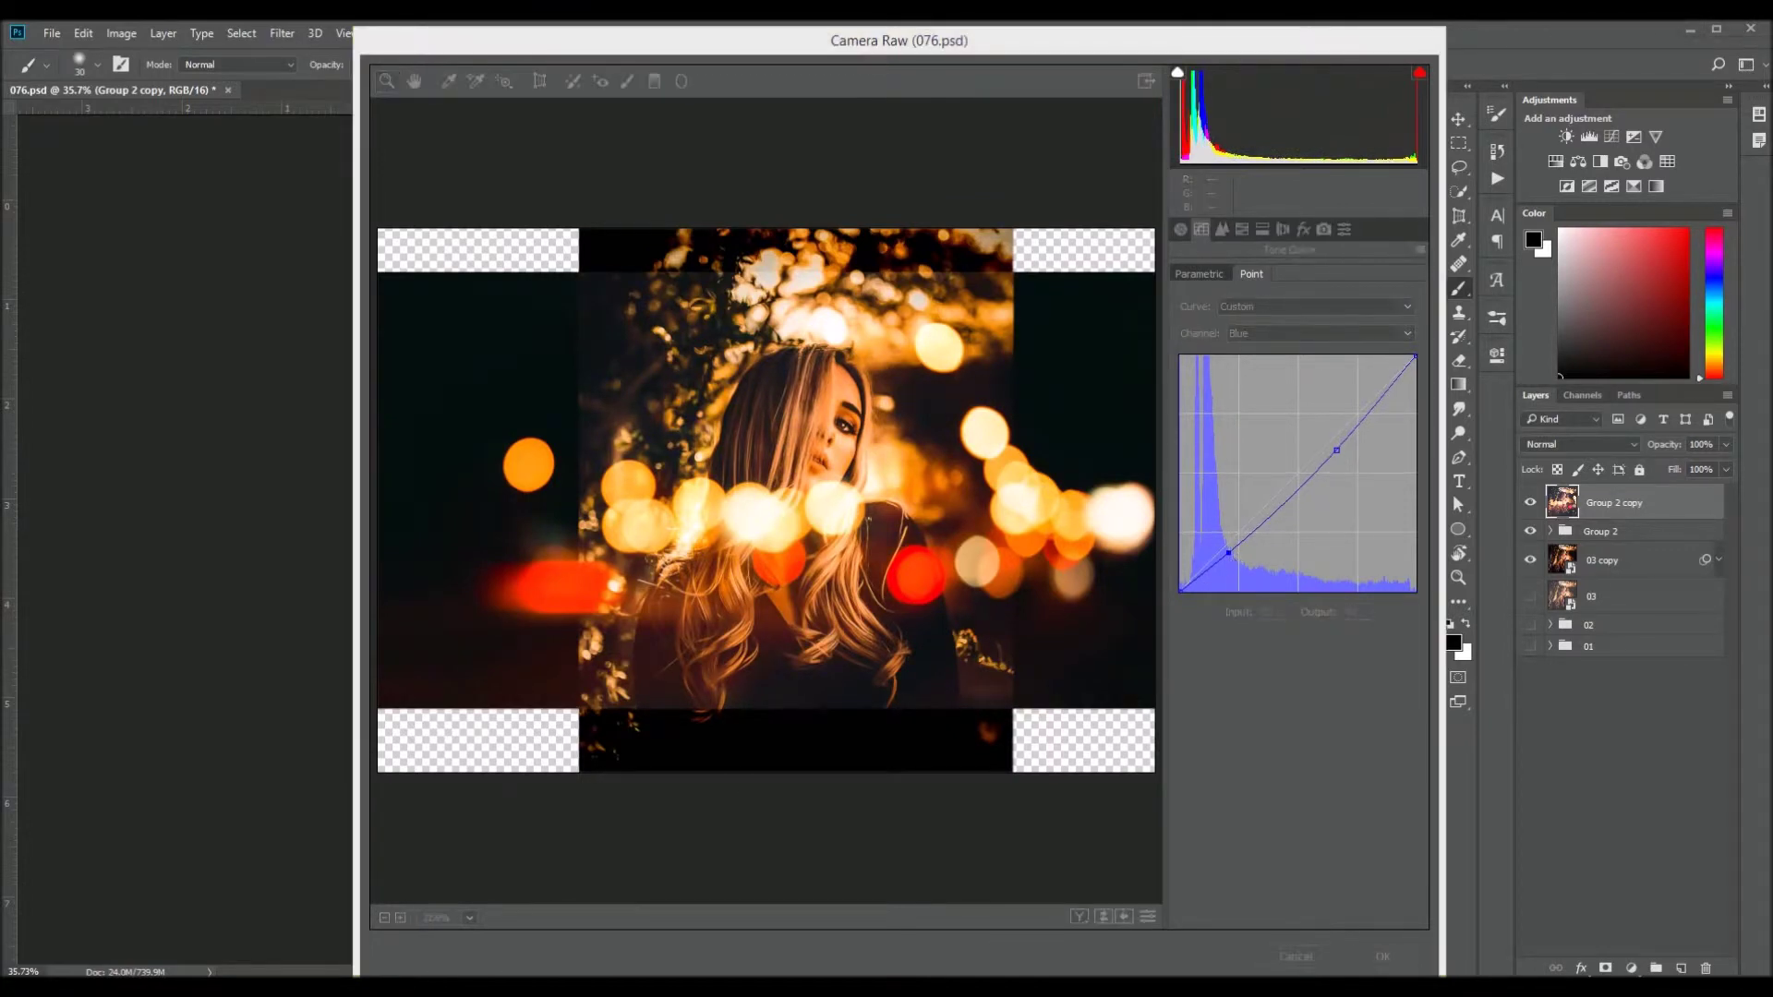
click(1321, 333)
drag(1196, 574, 1207, 592)
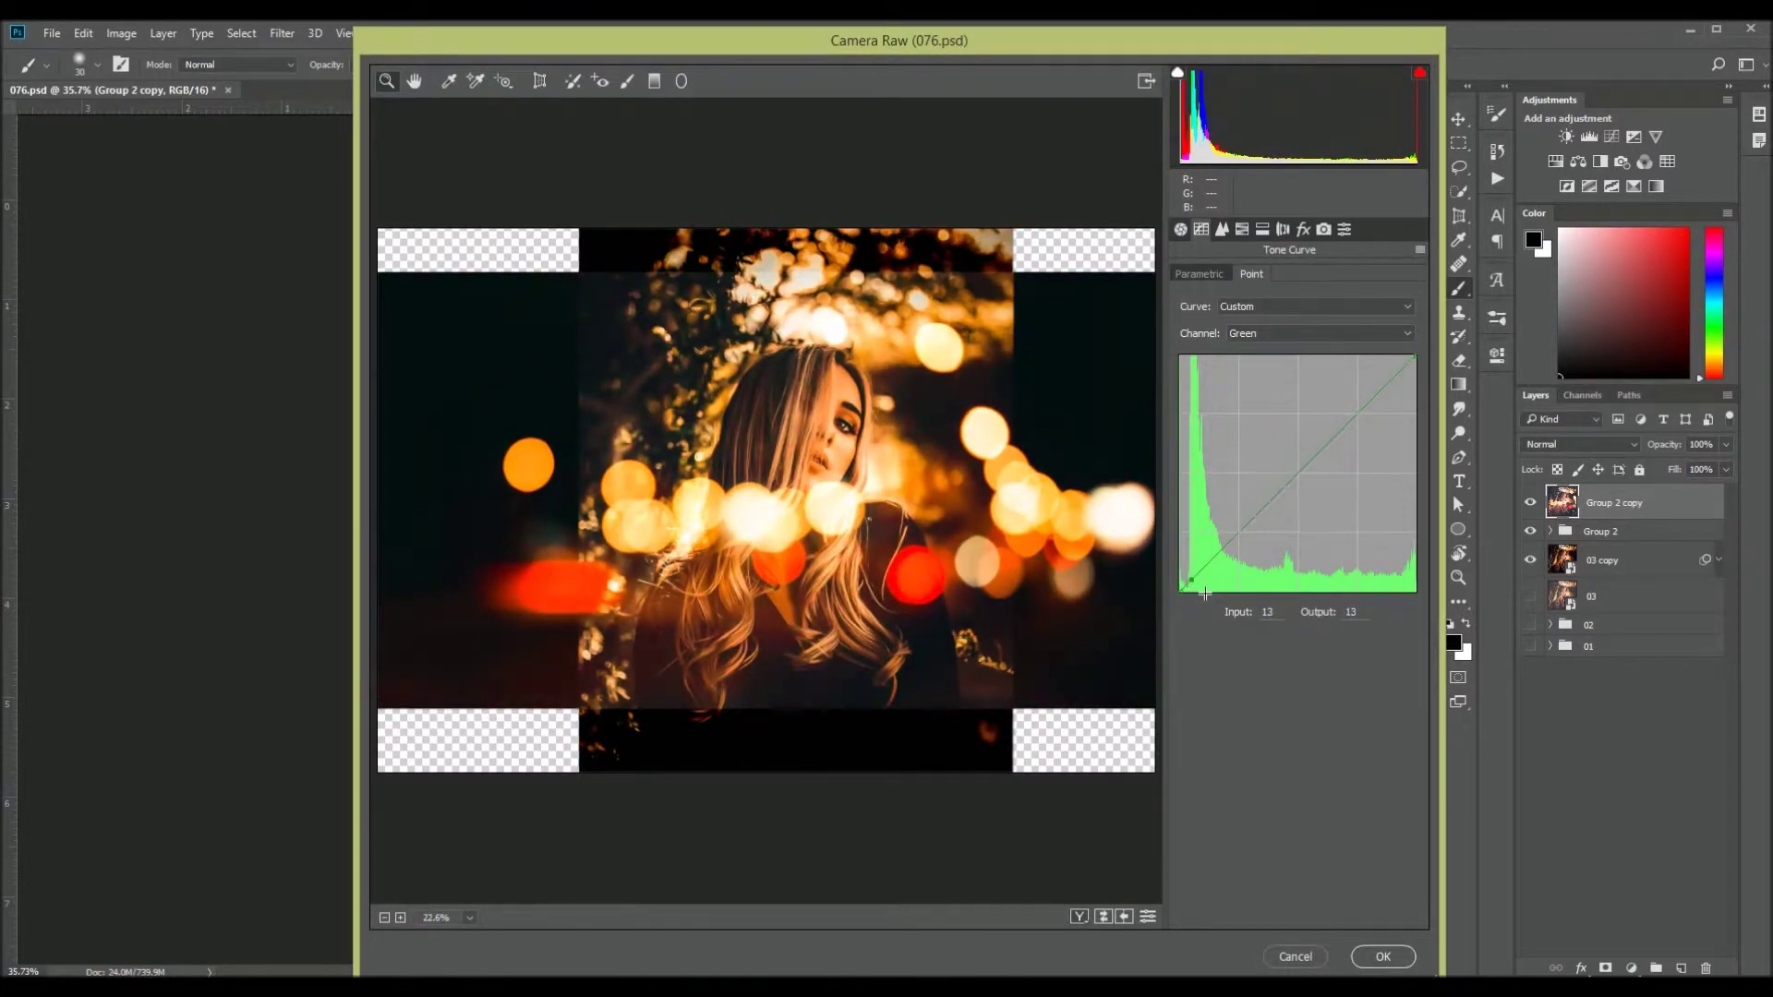
drag(1362, 411, 1361, 415)
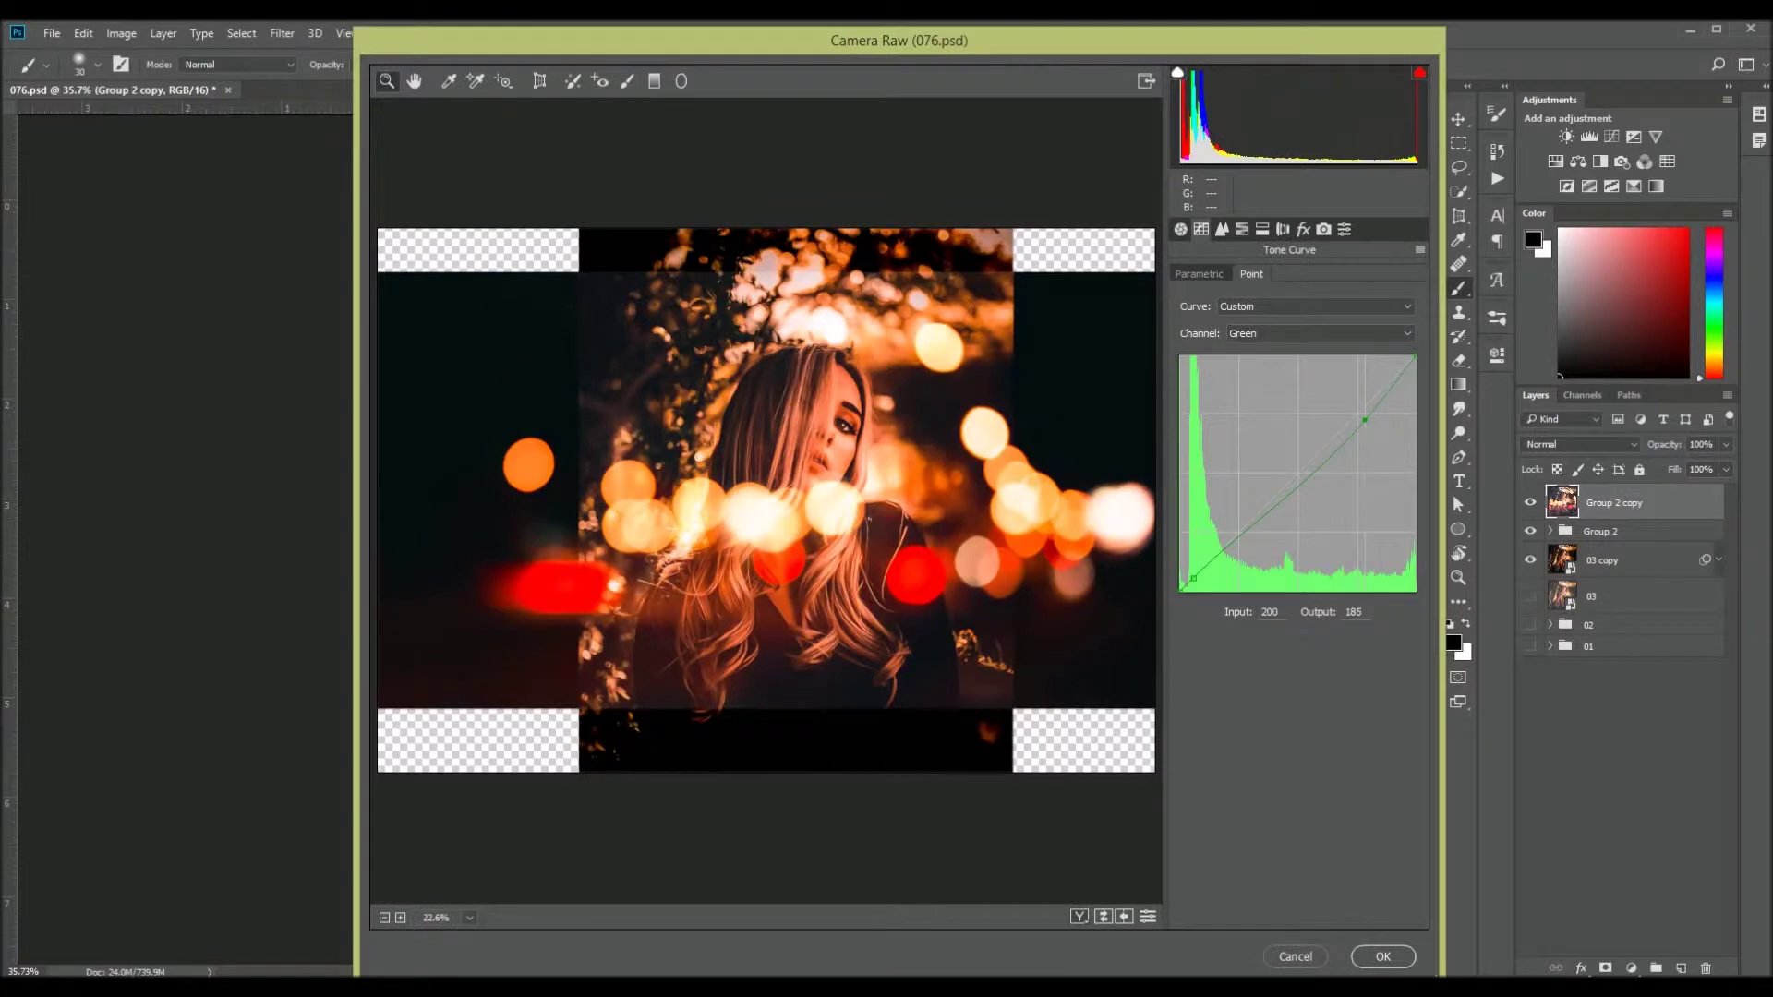
Add a point on the Red curve, darken the shadows, and return to the Blue curve
click(1320, 333)
click(1293, 365)
click(1295, 463)
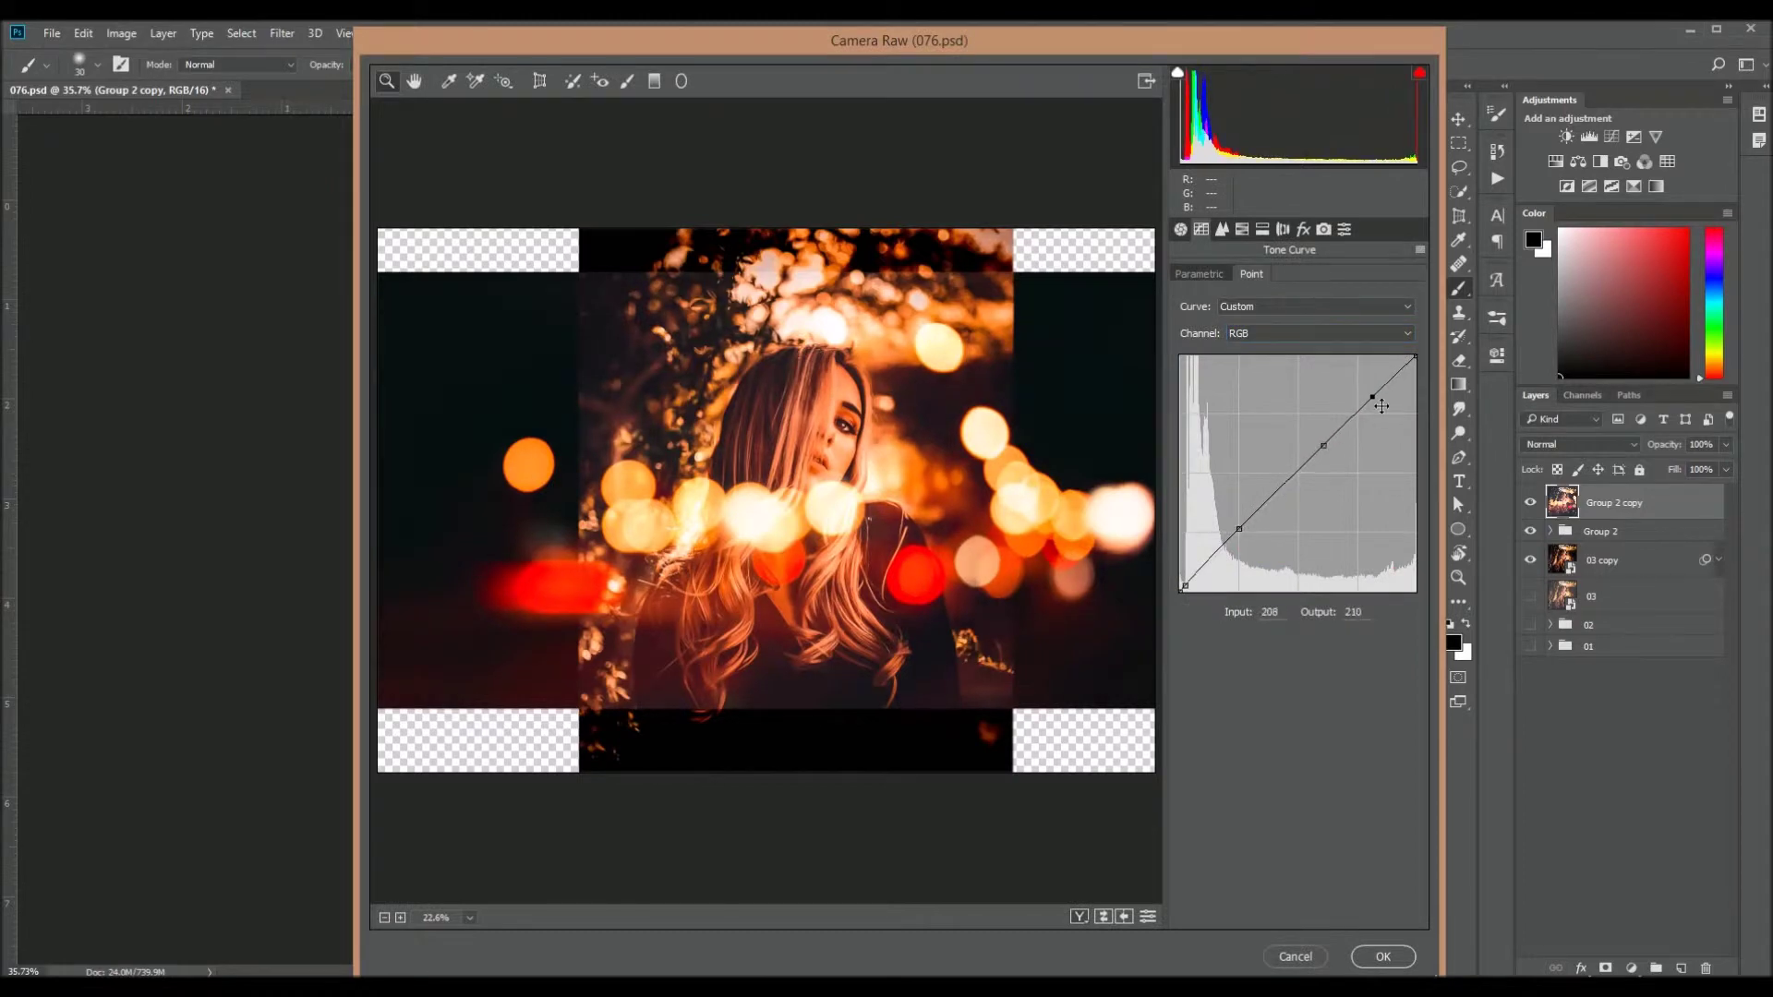
drag(1241, 528, 1193, 601)
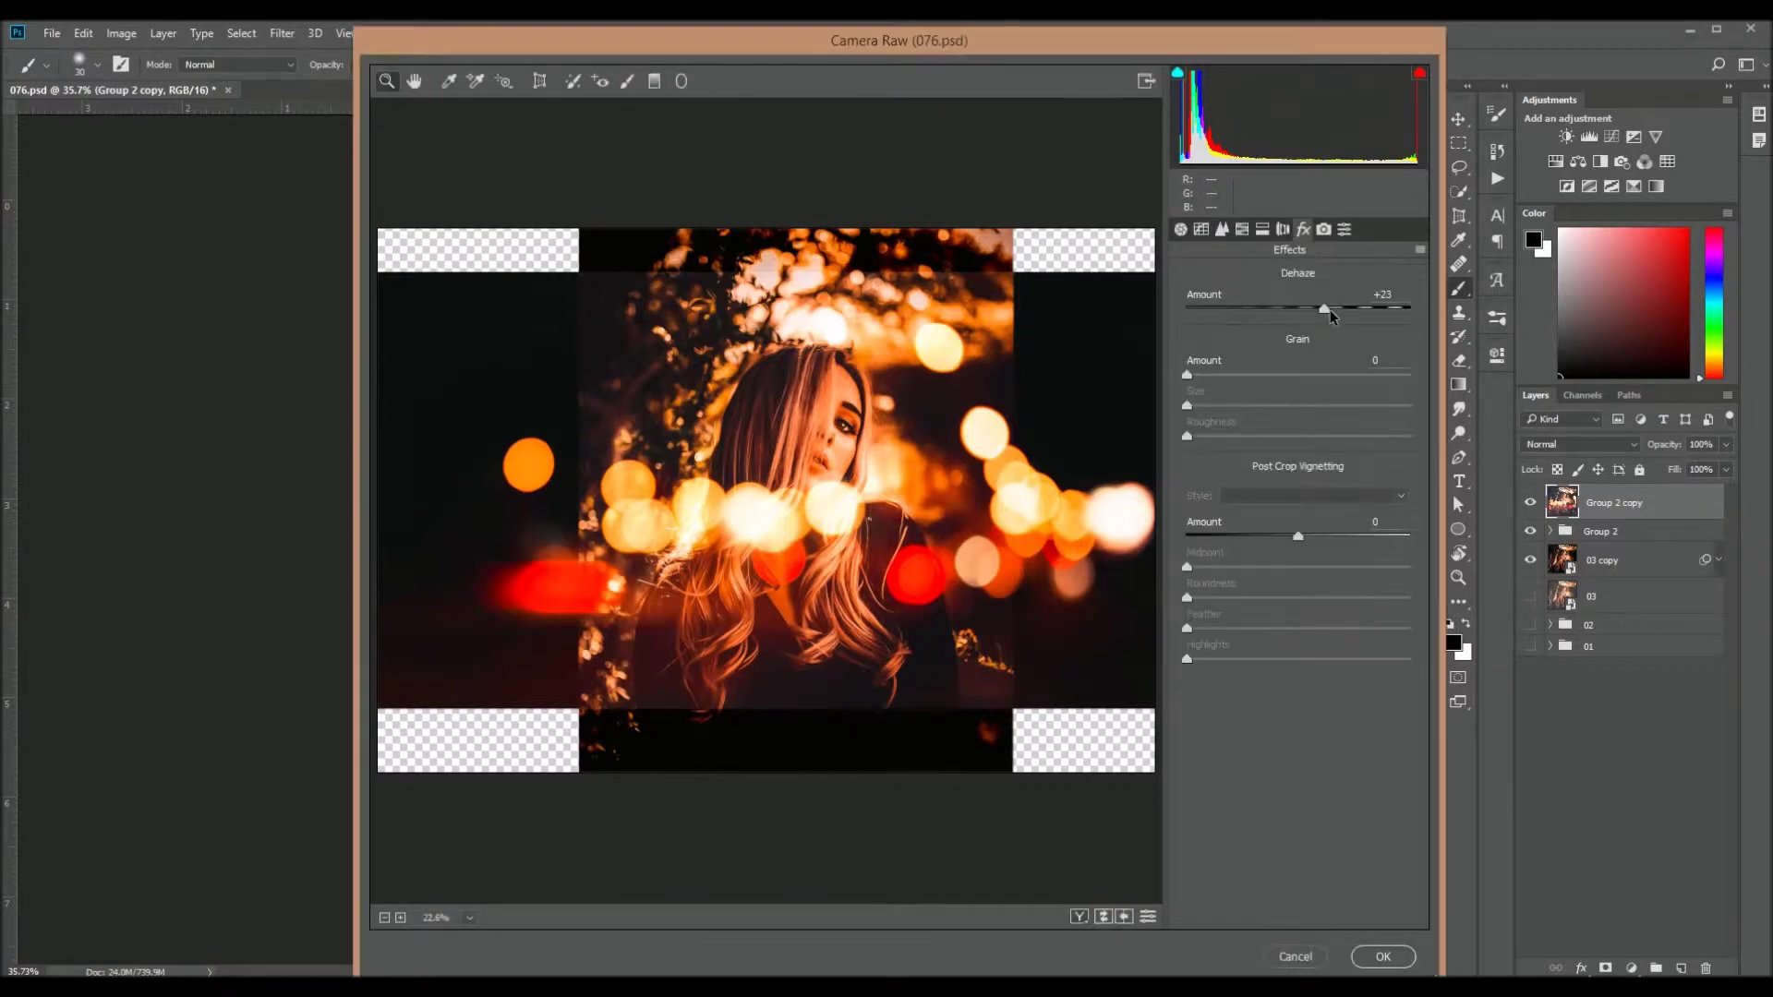
click(1269, 394)
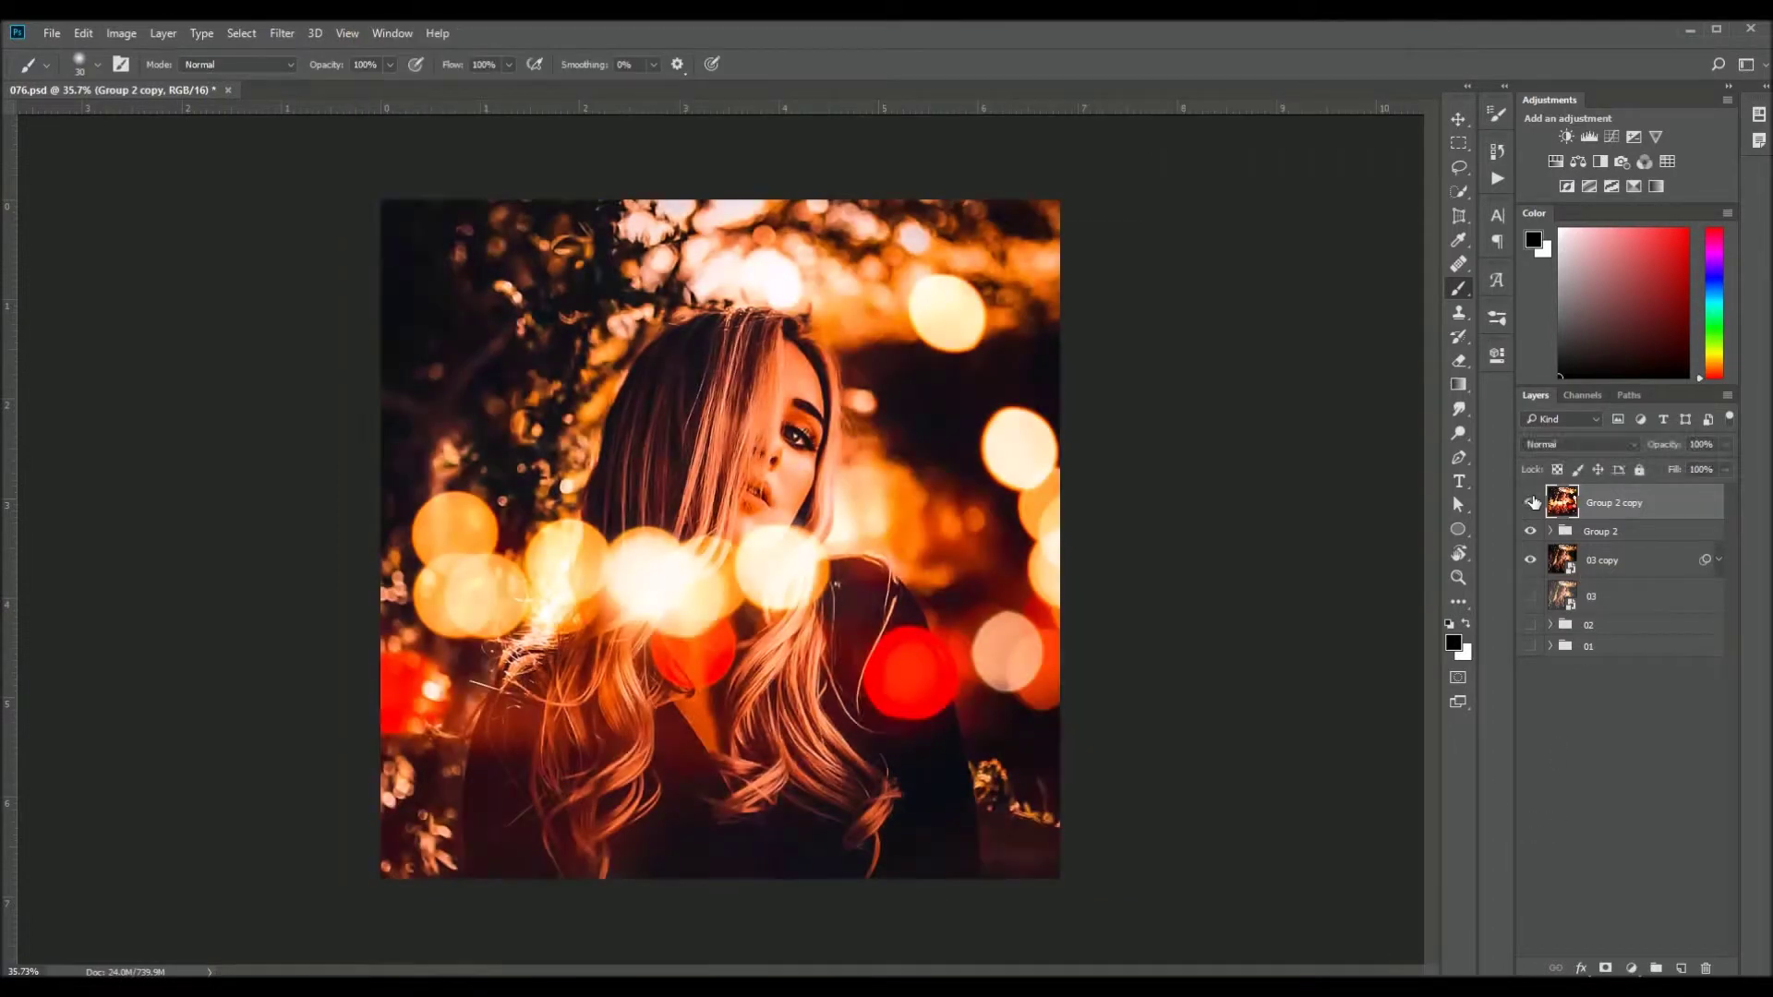
Apply the Camera Raw grade, duplicate the layer as Group 2 copy 2, and hide the original
click(1530, 503)
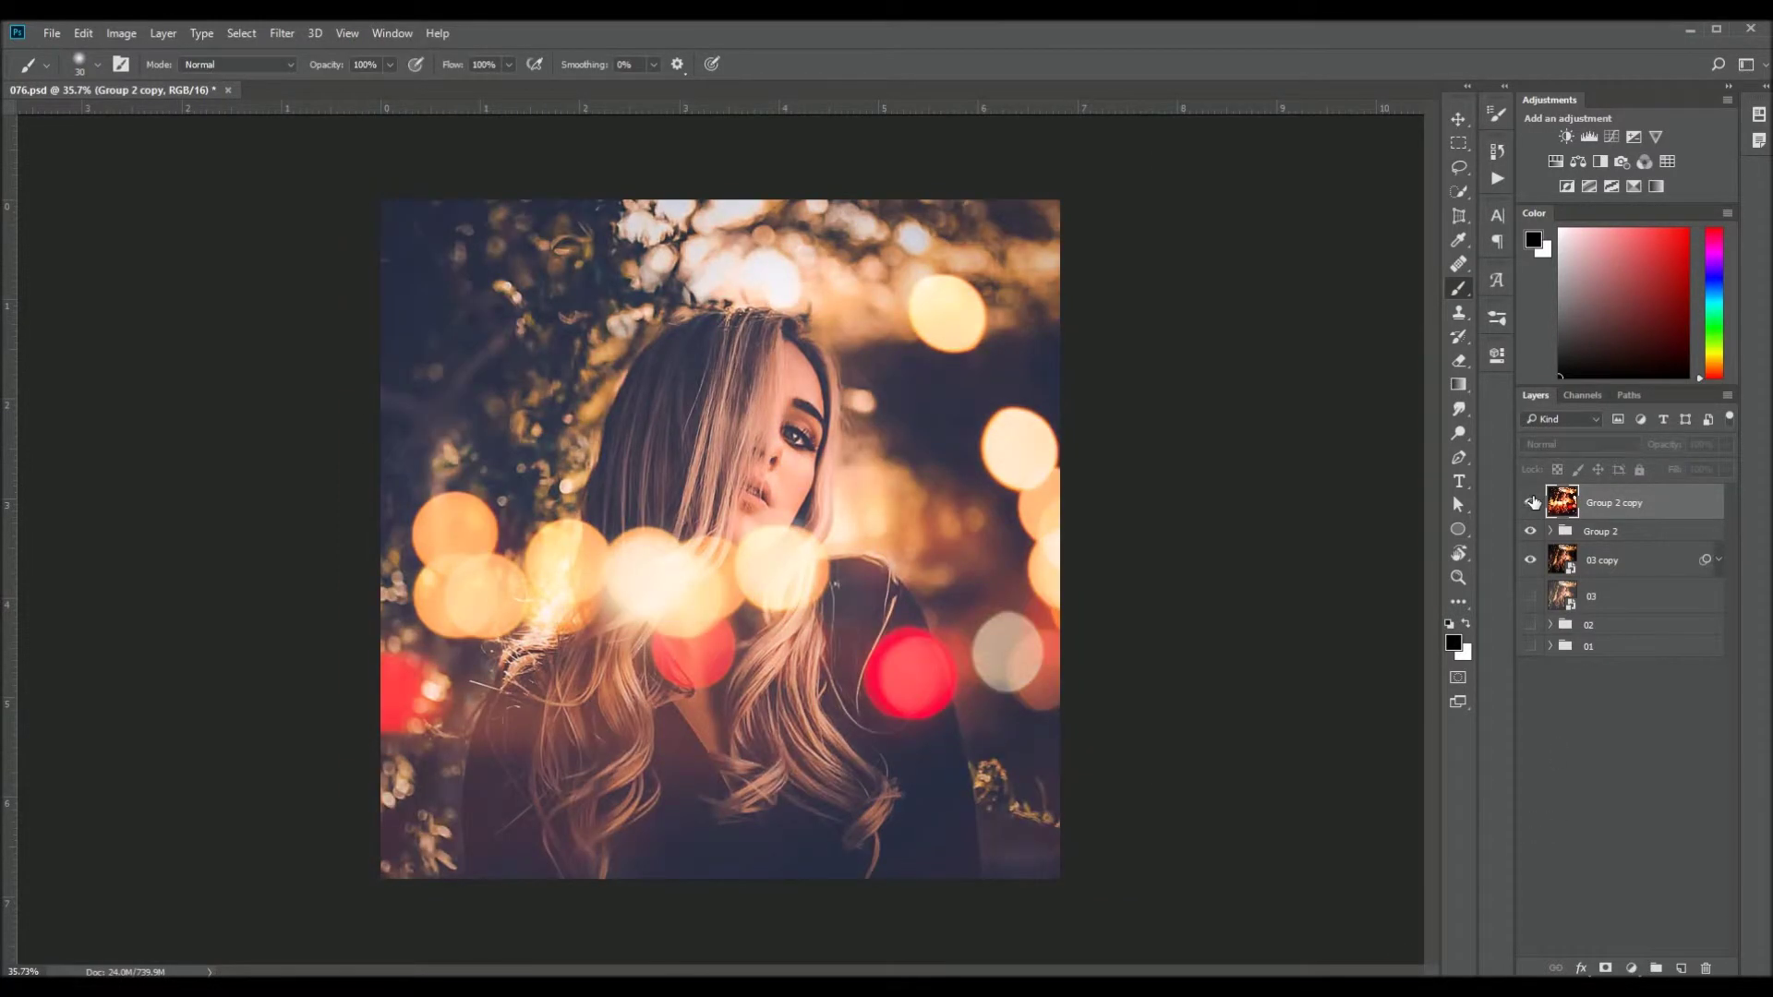
key(ctrl+j)
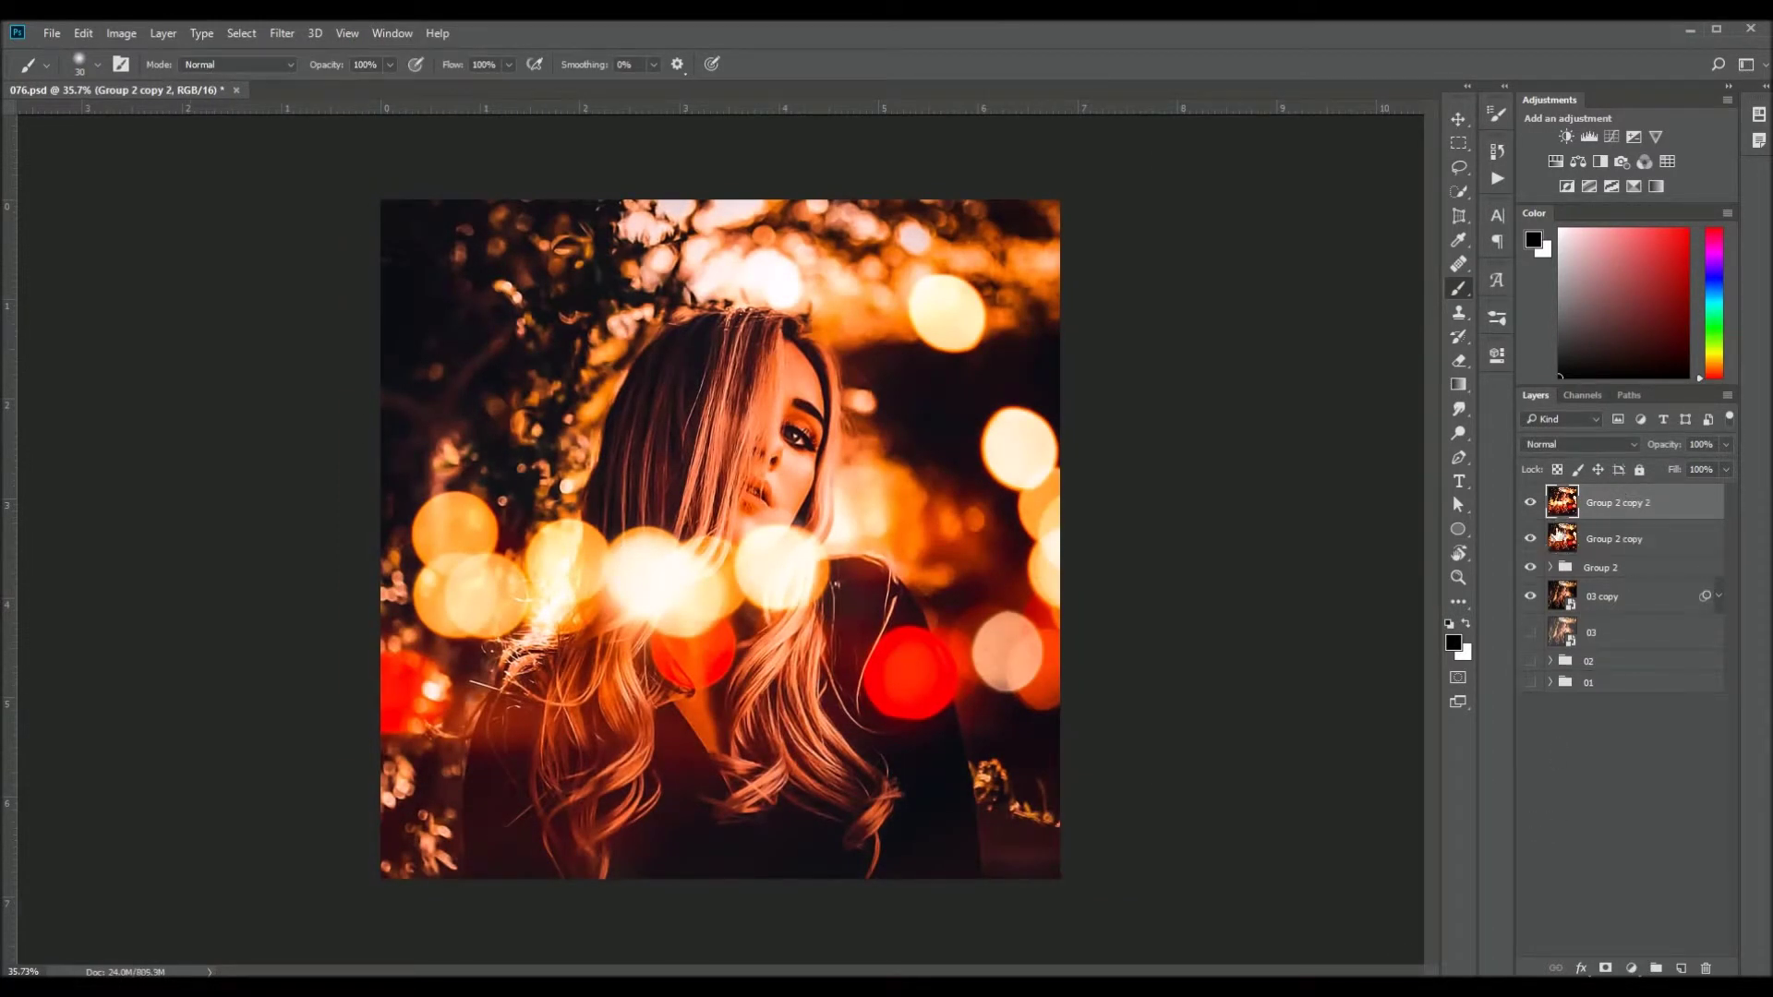
click(1531, 538)
click(282, 32)
click(282, 32)
Apply Color Efex Pro 4 Cross Processing with method L02 (after trying B10) at 33%
key(Escape)
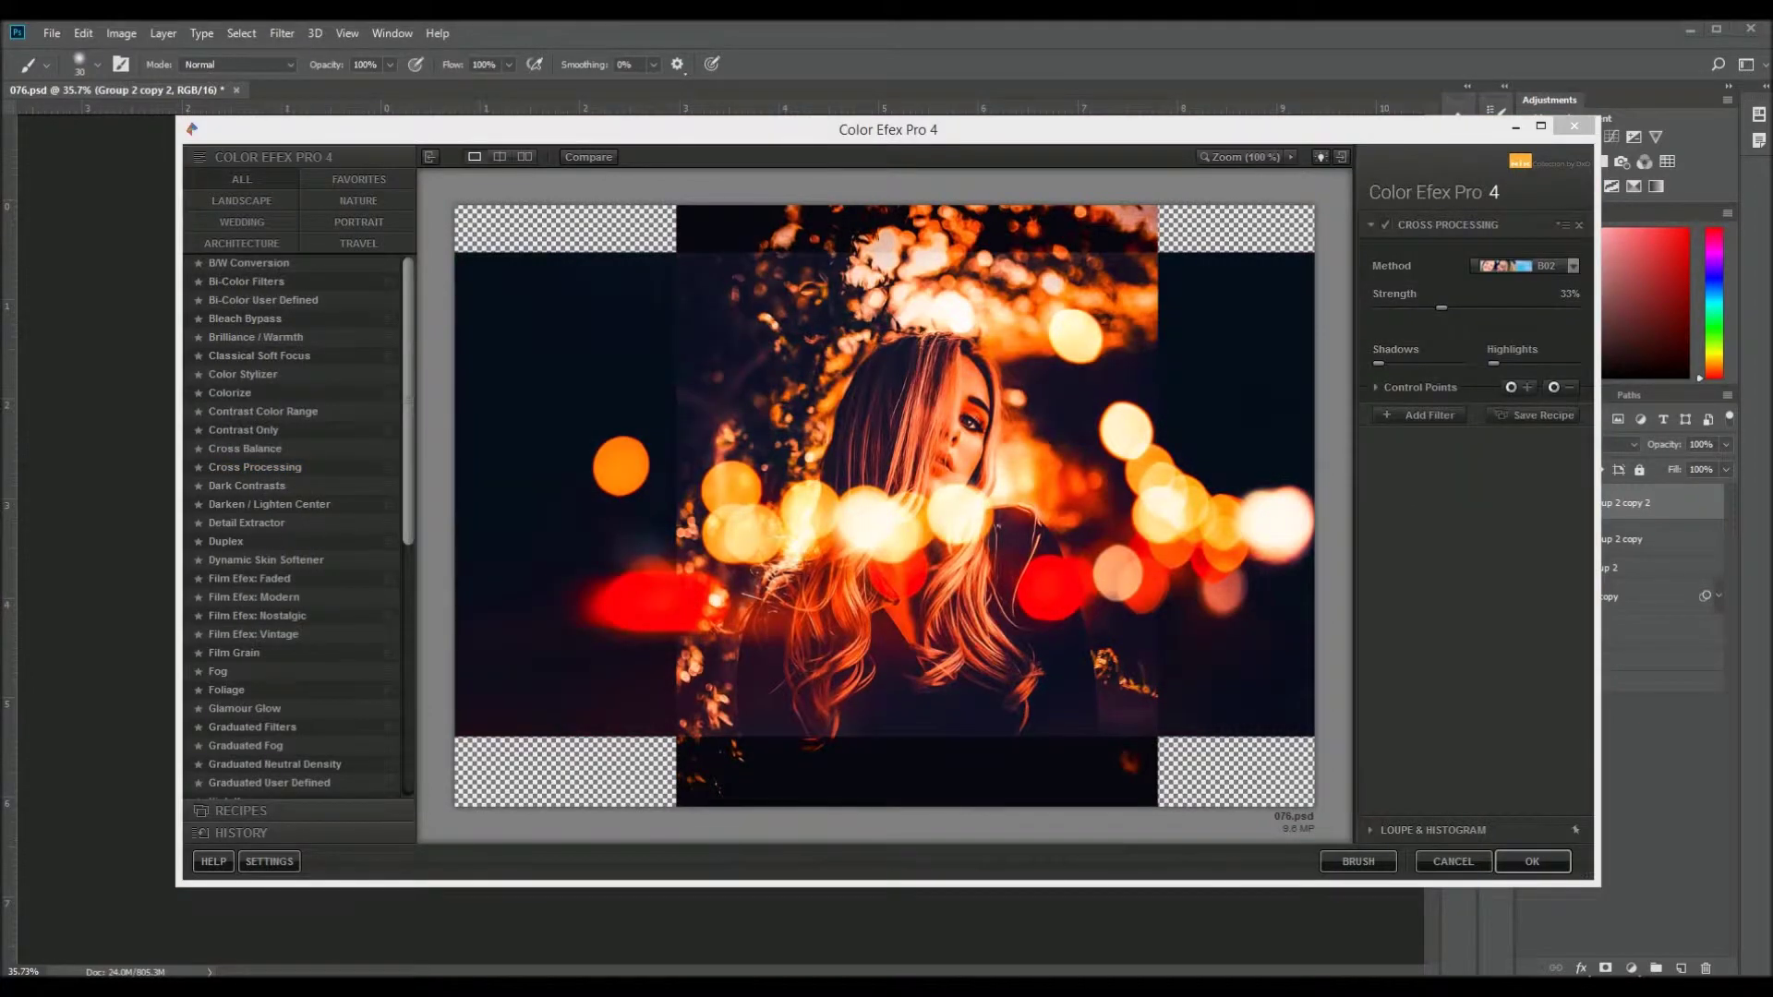
click(1524, 266)
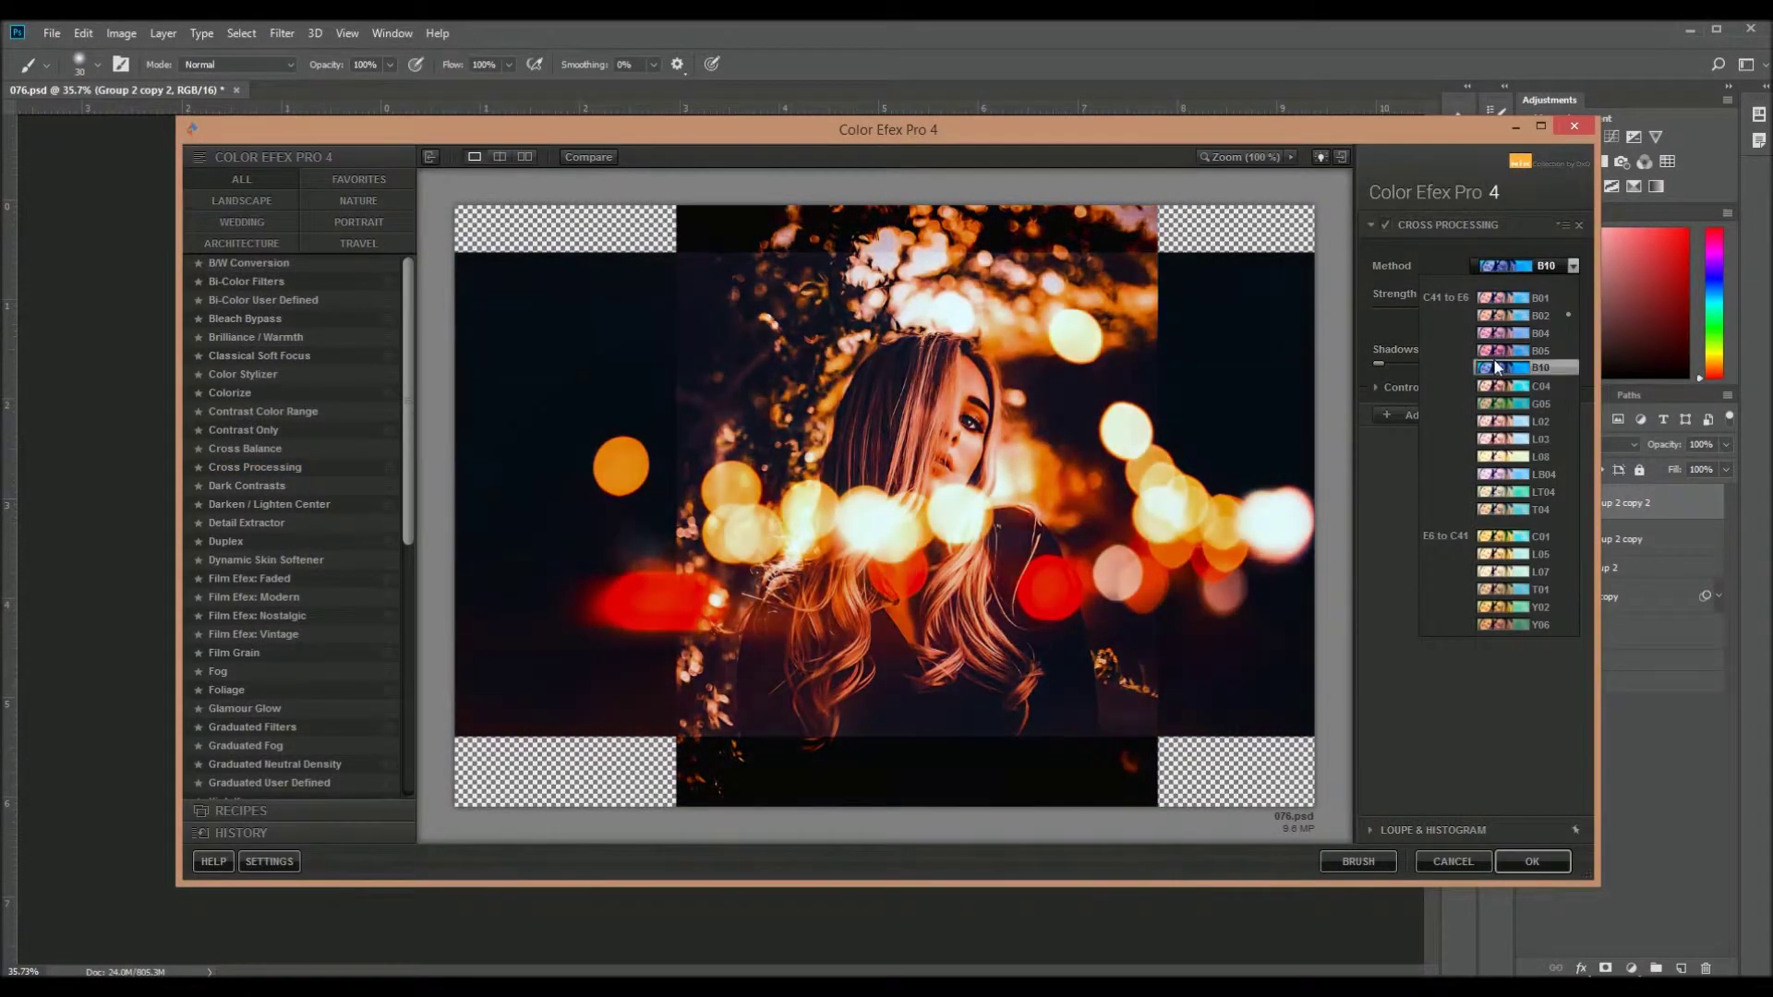
click(1498, 367)
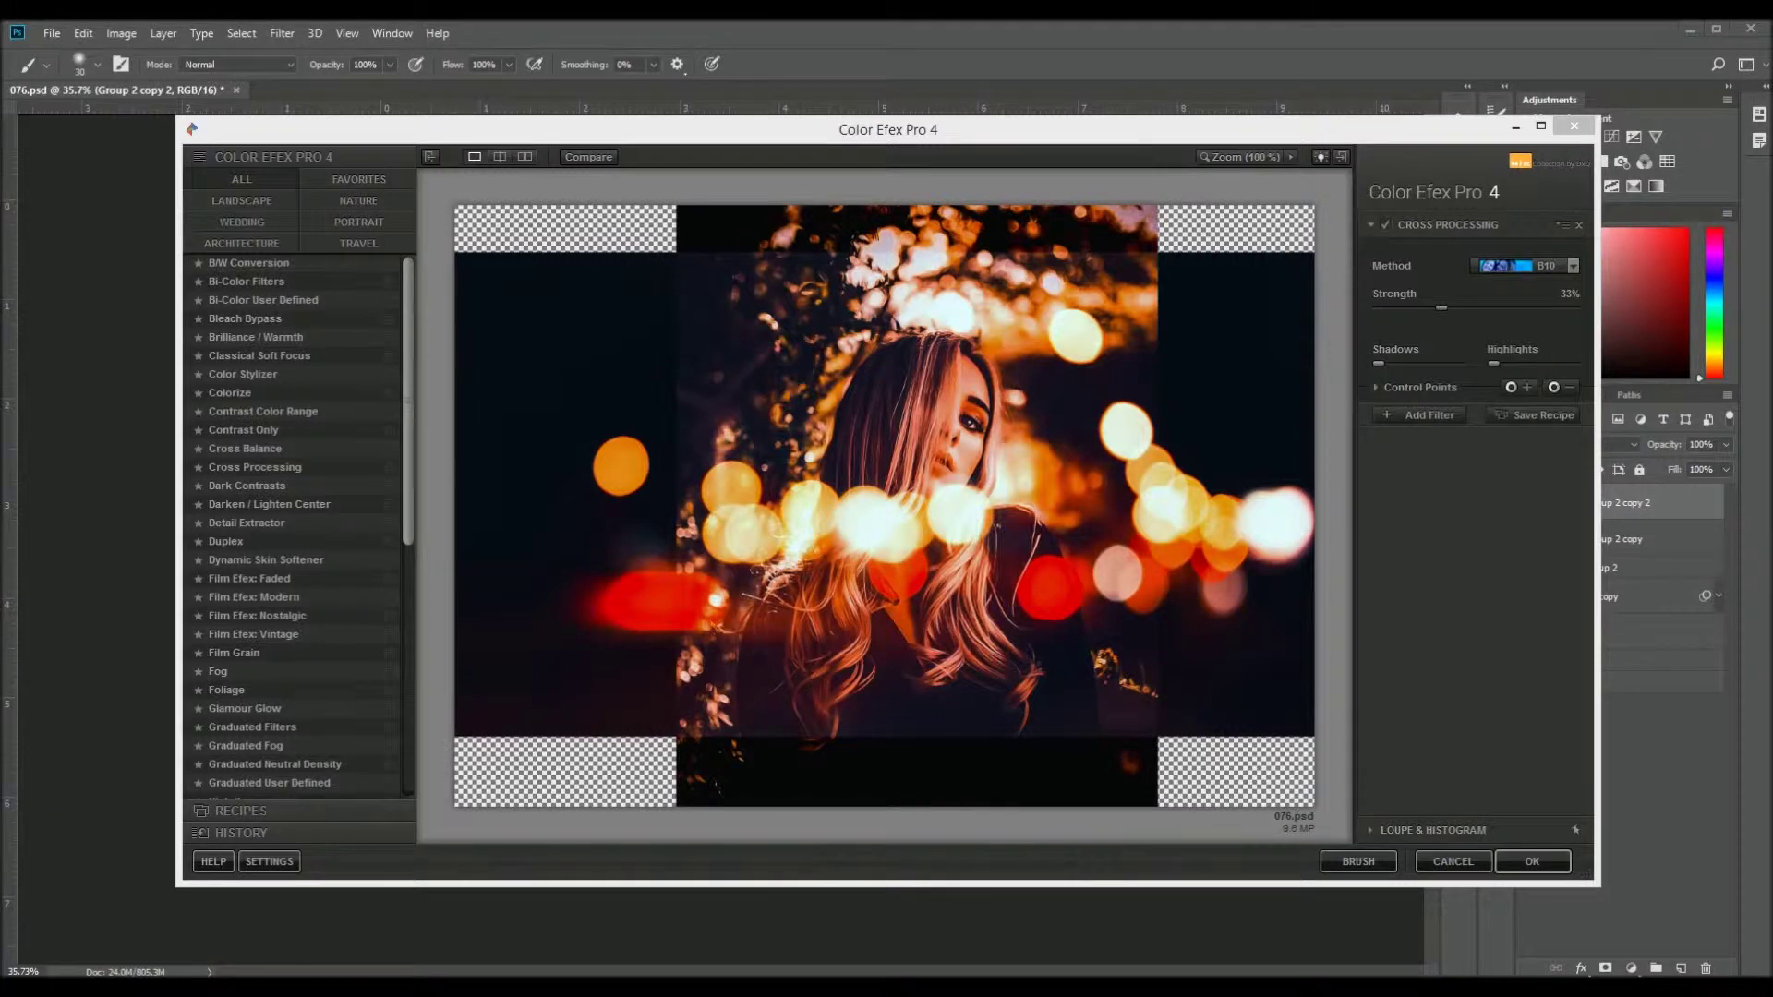
click(1524, 266)
click(1544, 417)
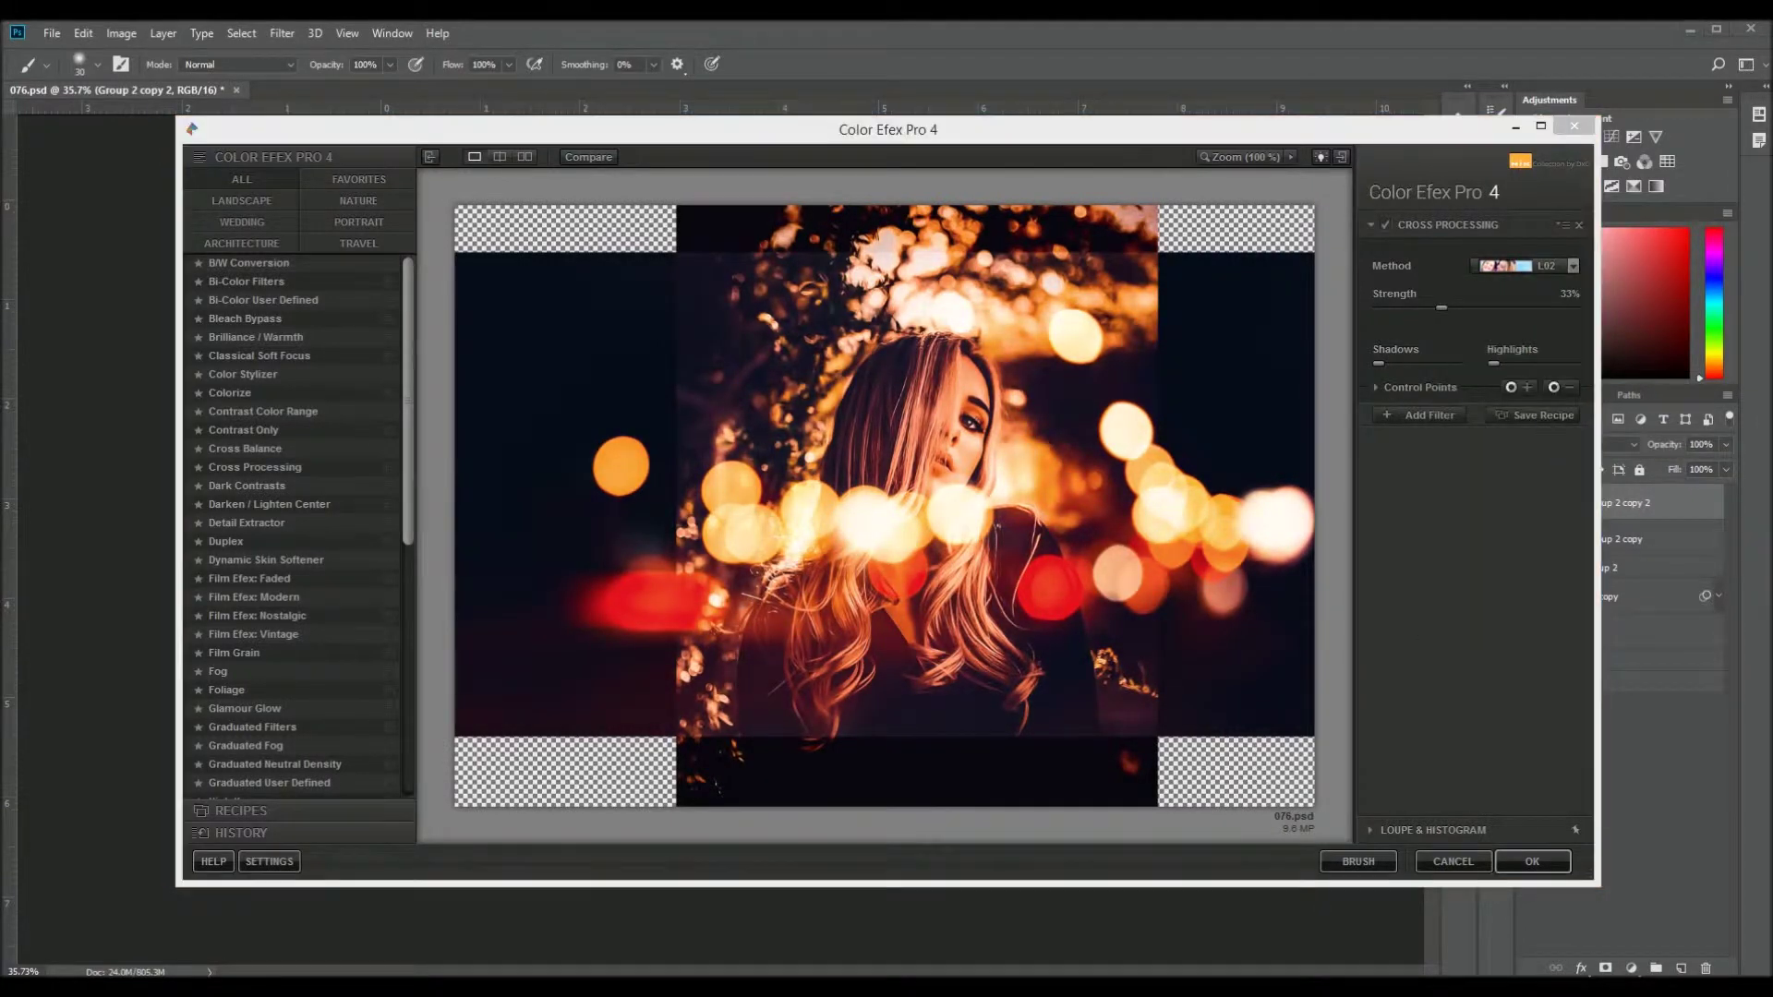
click(1532, 861)
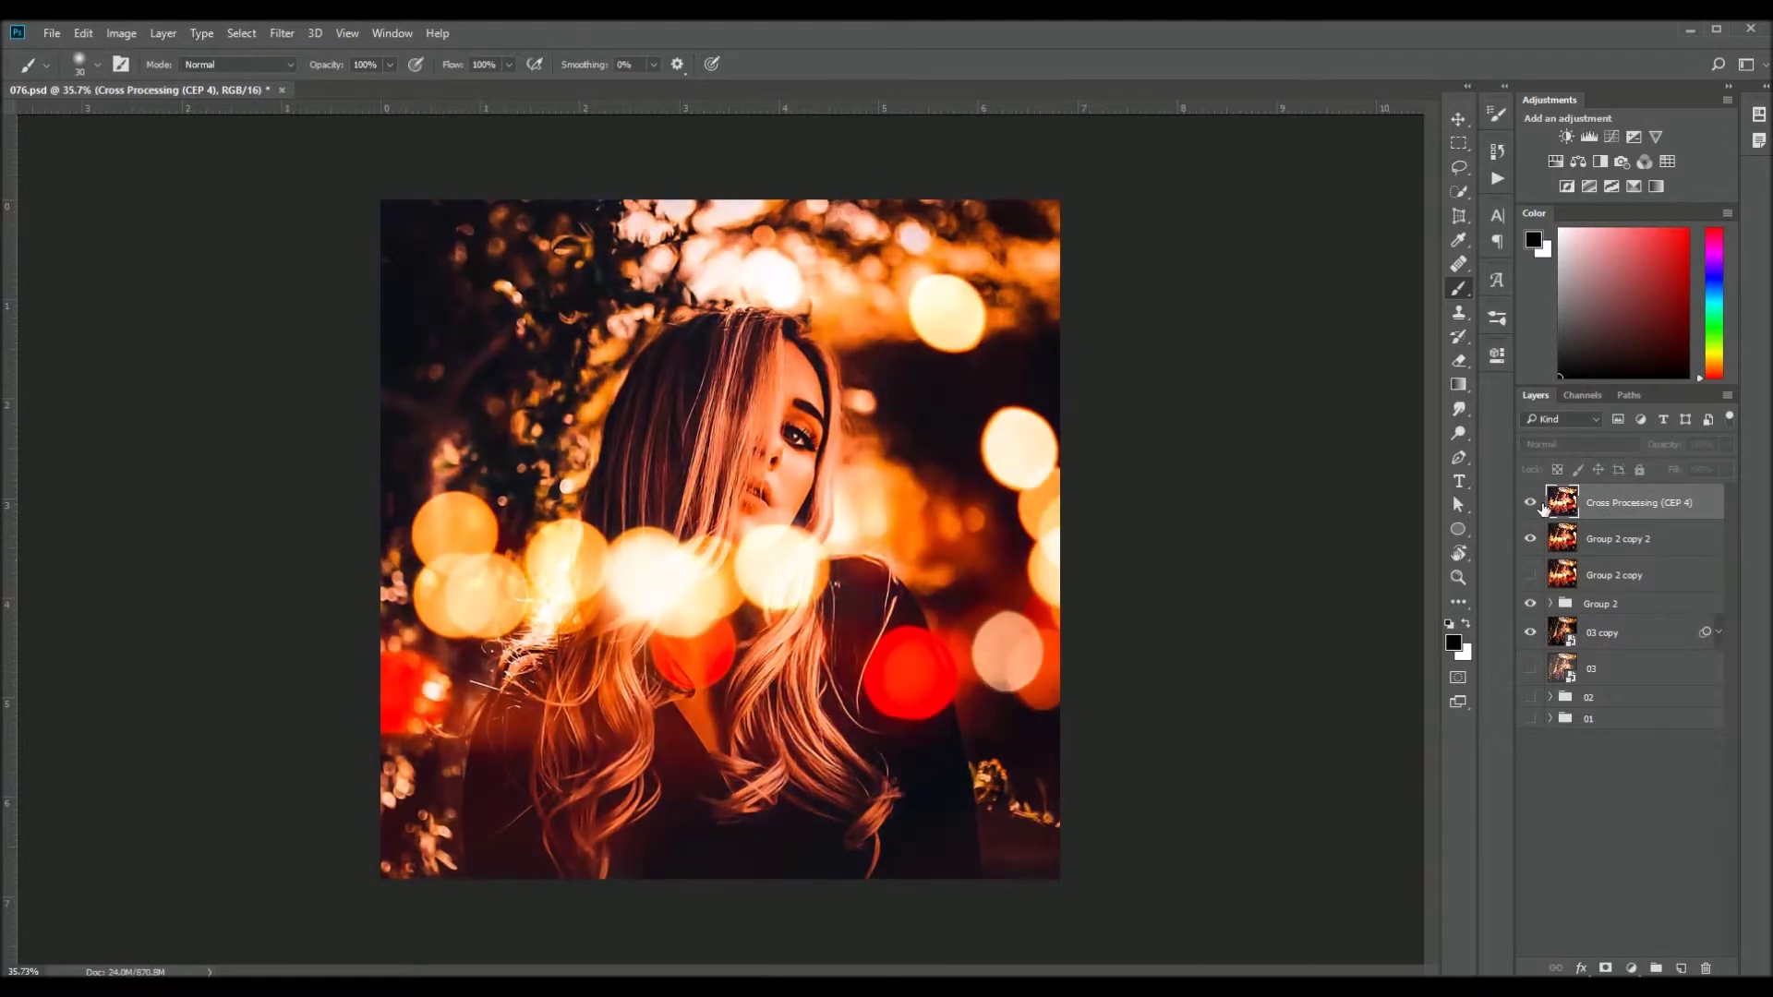
On a new layer, draw a black gradient from the bottom and squash it toward the bottom edge
key(shift+ctrl+alt+n)
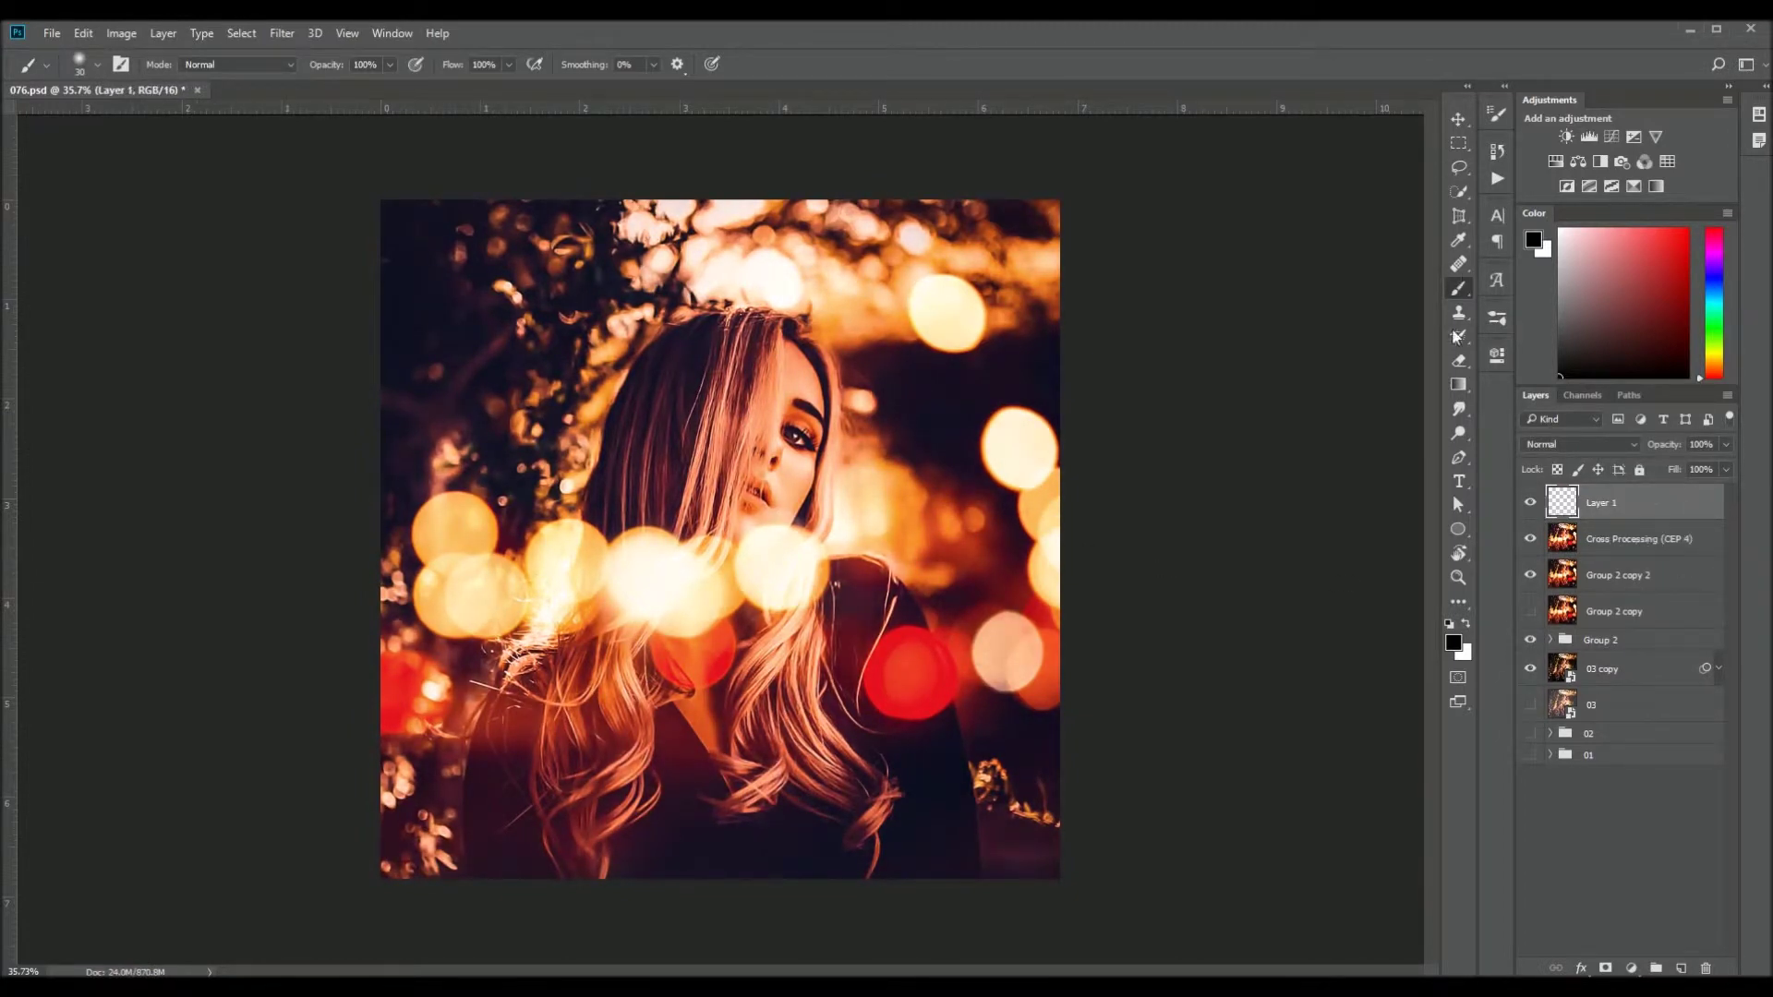
key(g)
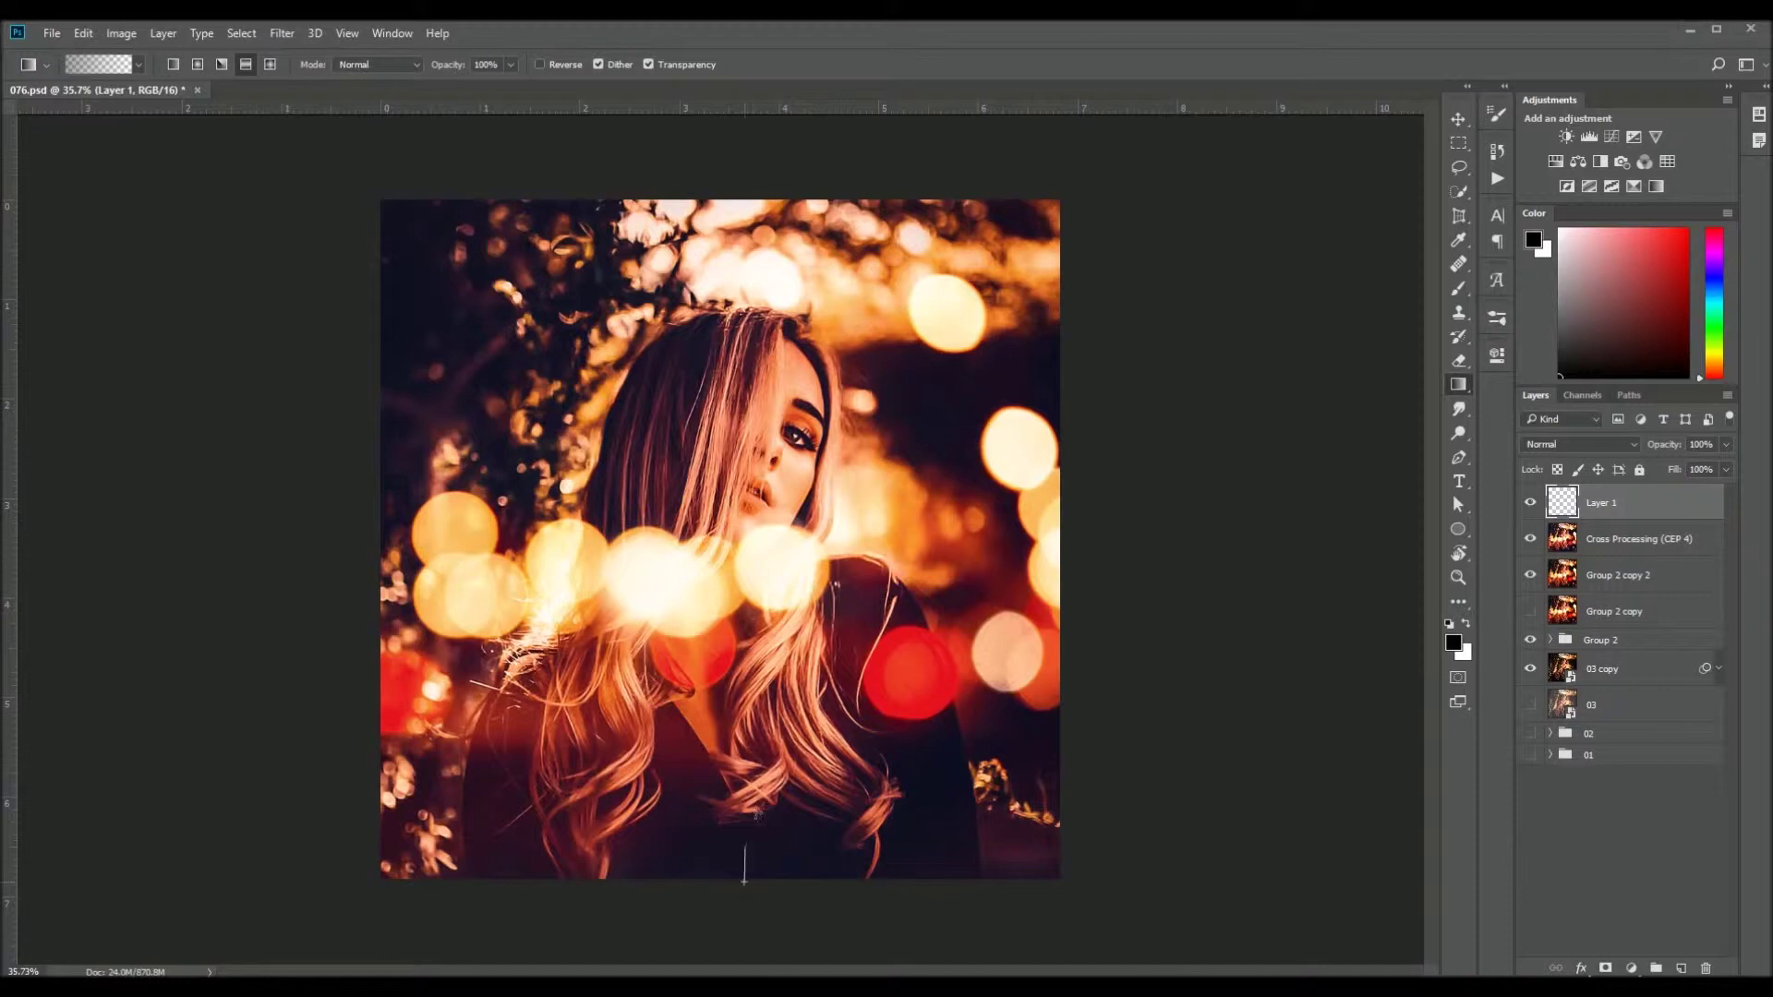
drag(748, 620, 748, 620)
key(ctrl+t)
mouse_move(1238, 522)
mouse_down()
mouse_move(800, 783)
mouse_move(803, 724)
mouse_up()
key(Return)
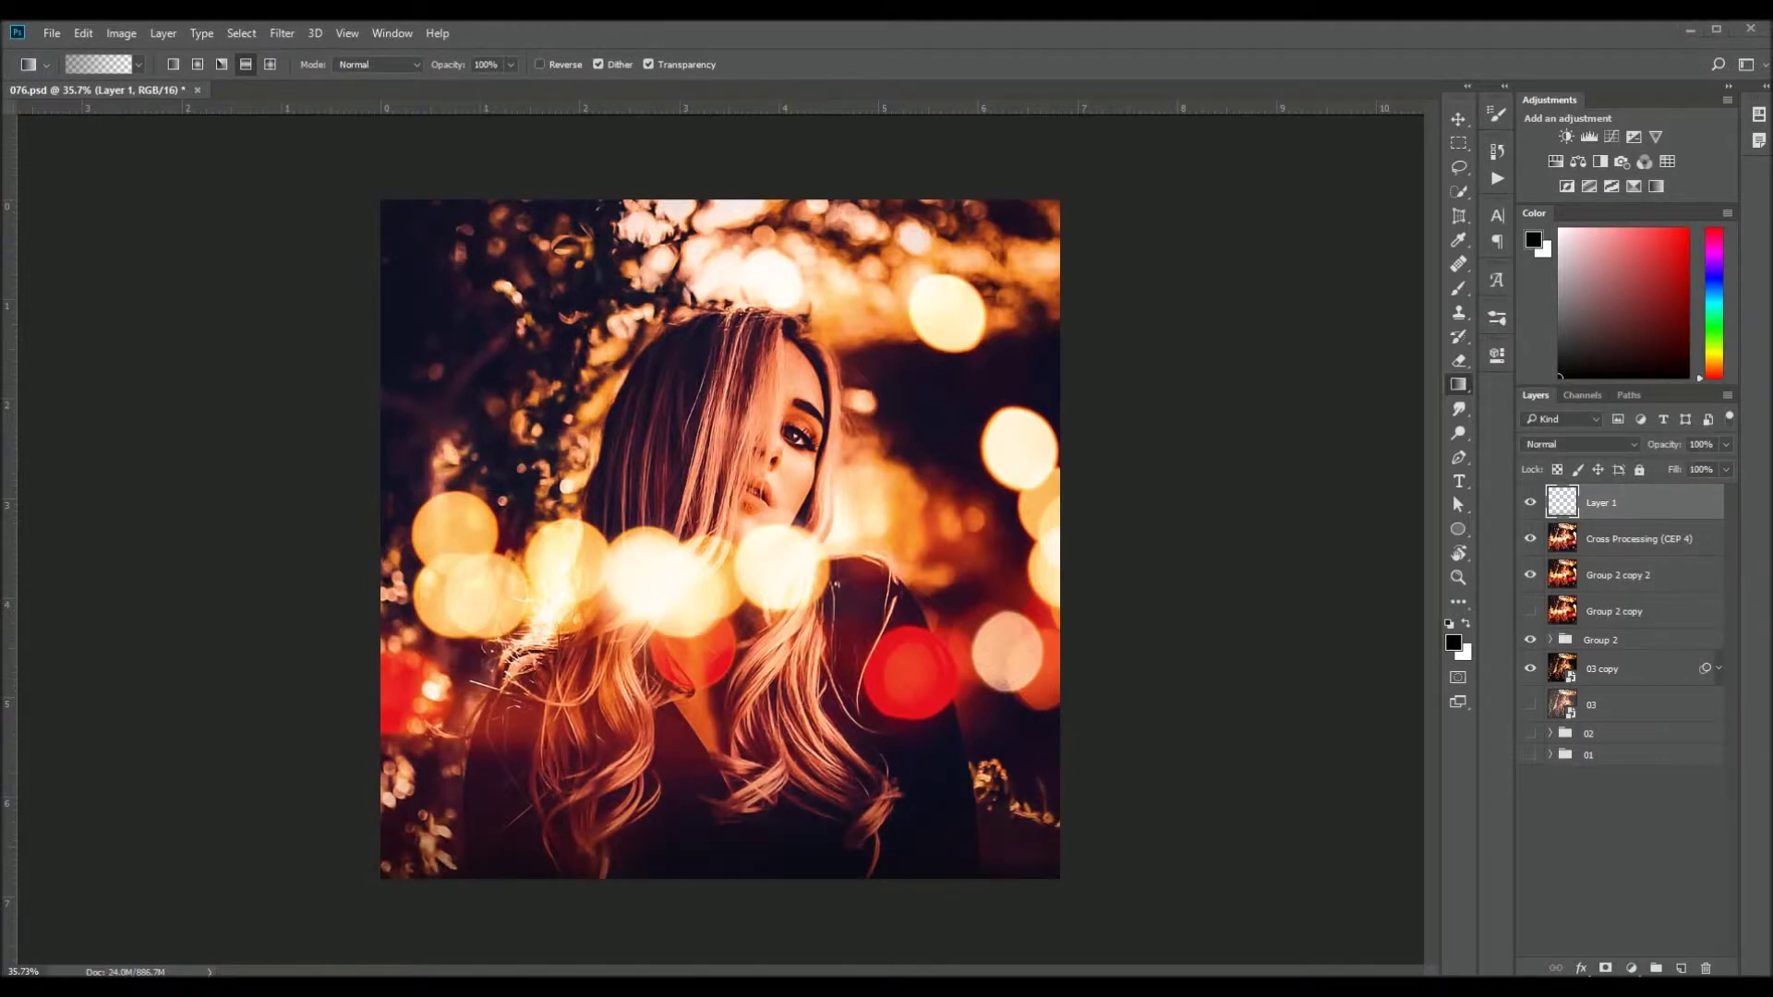
Stamp a merged layer, group the portrait's layers as 03, save, and hide the folder
shift+click(1630, 685)
key(ctrl+g)
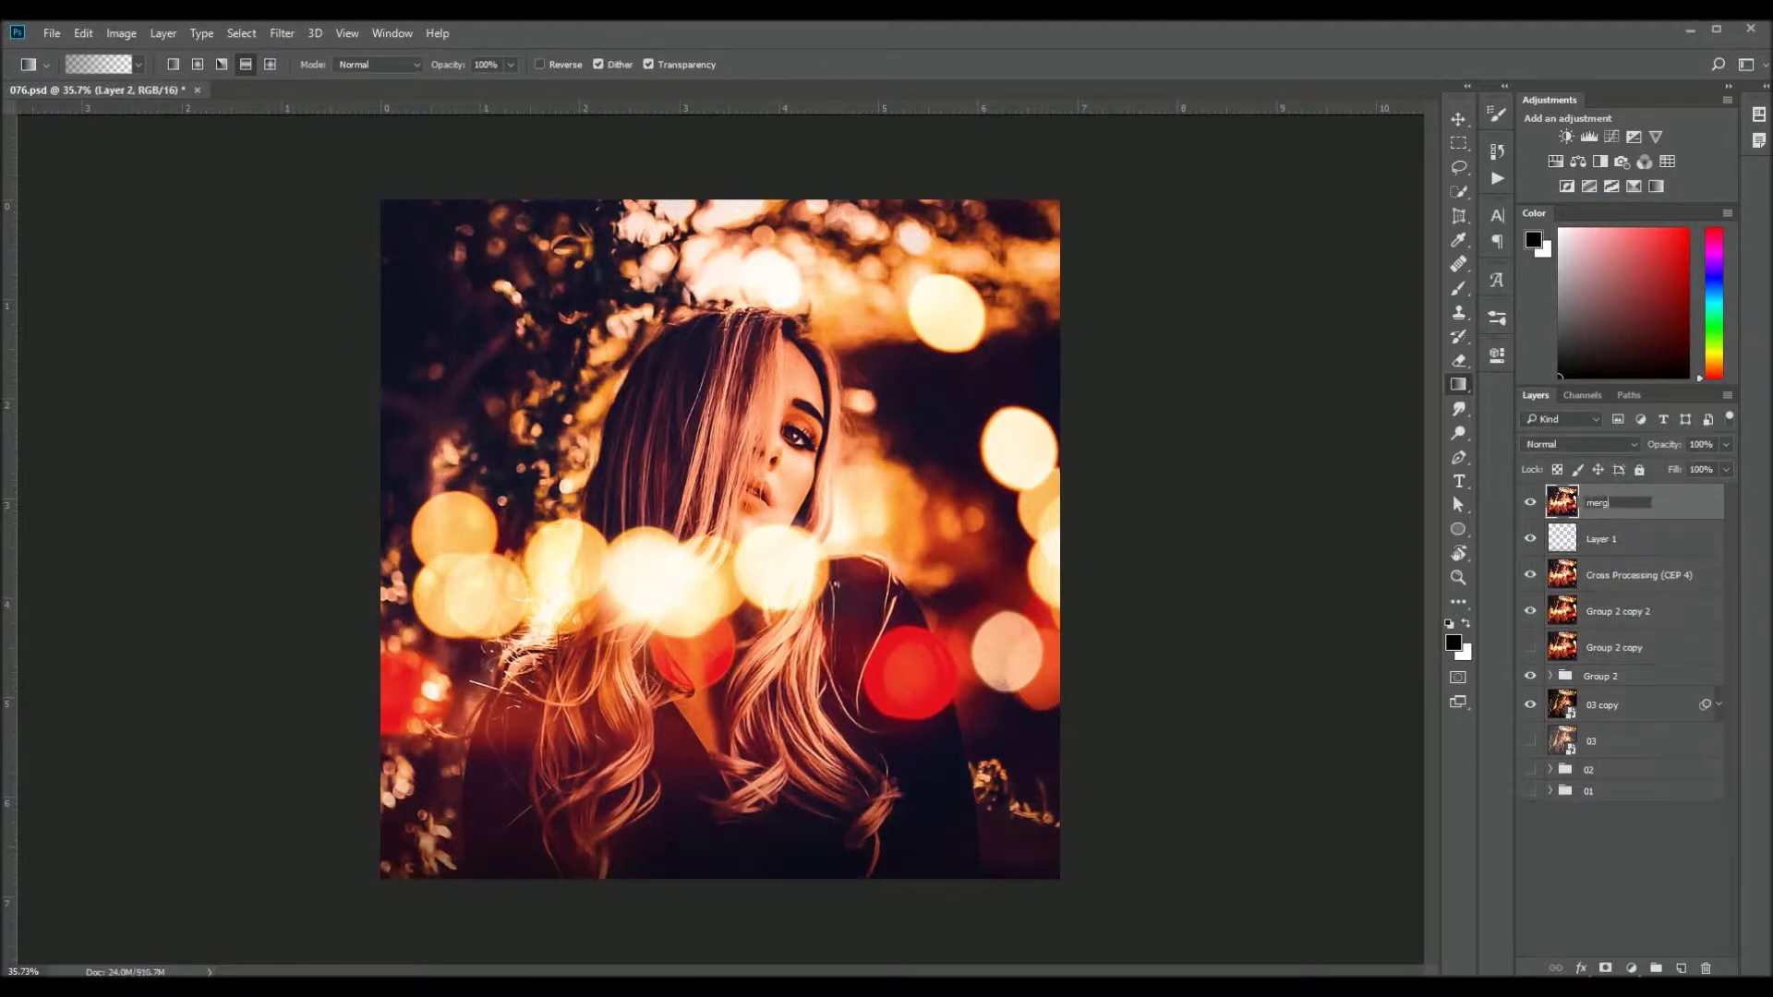
key(ctrl+alt+shift+e)
click(1590, 534)
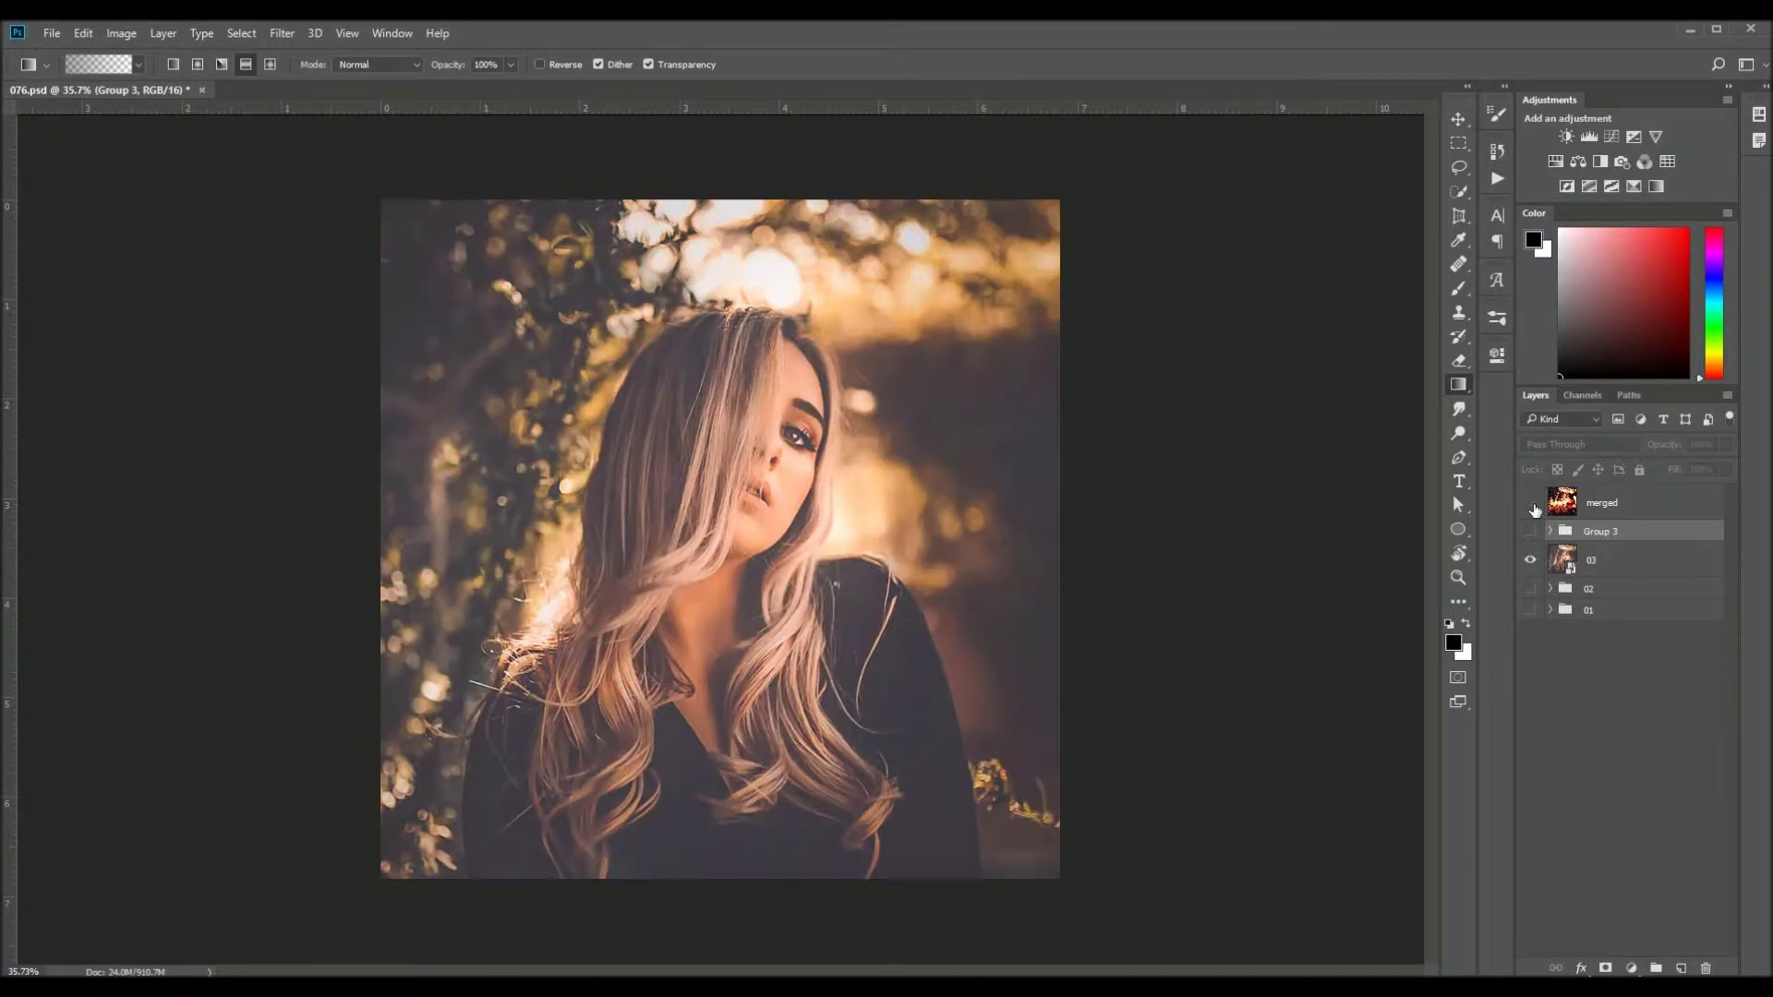
key(ctrl+s)
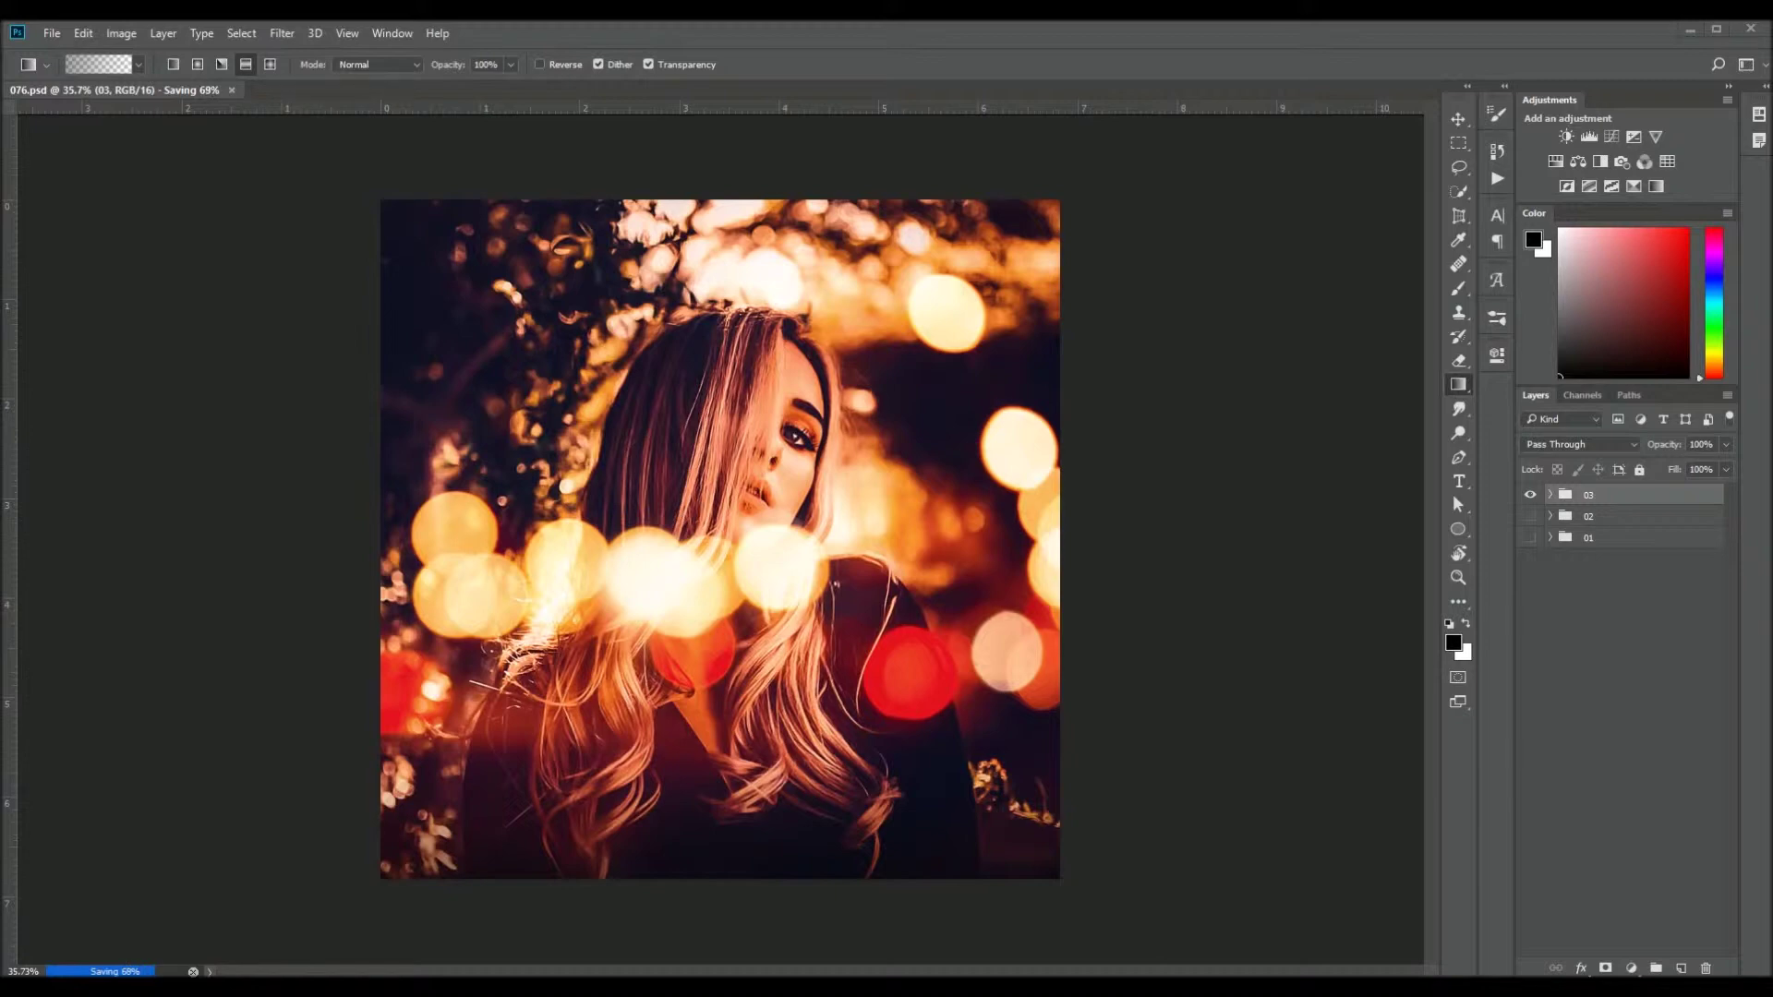
click(1531, 494)
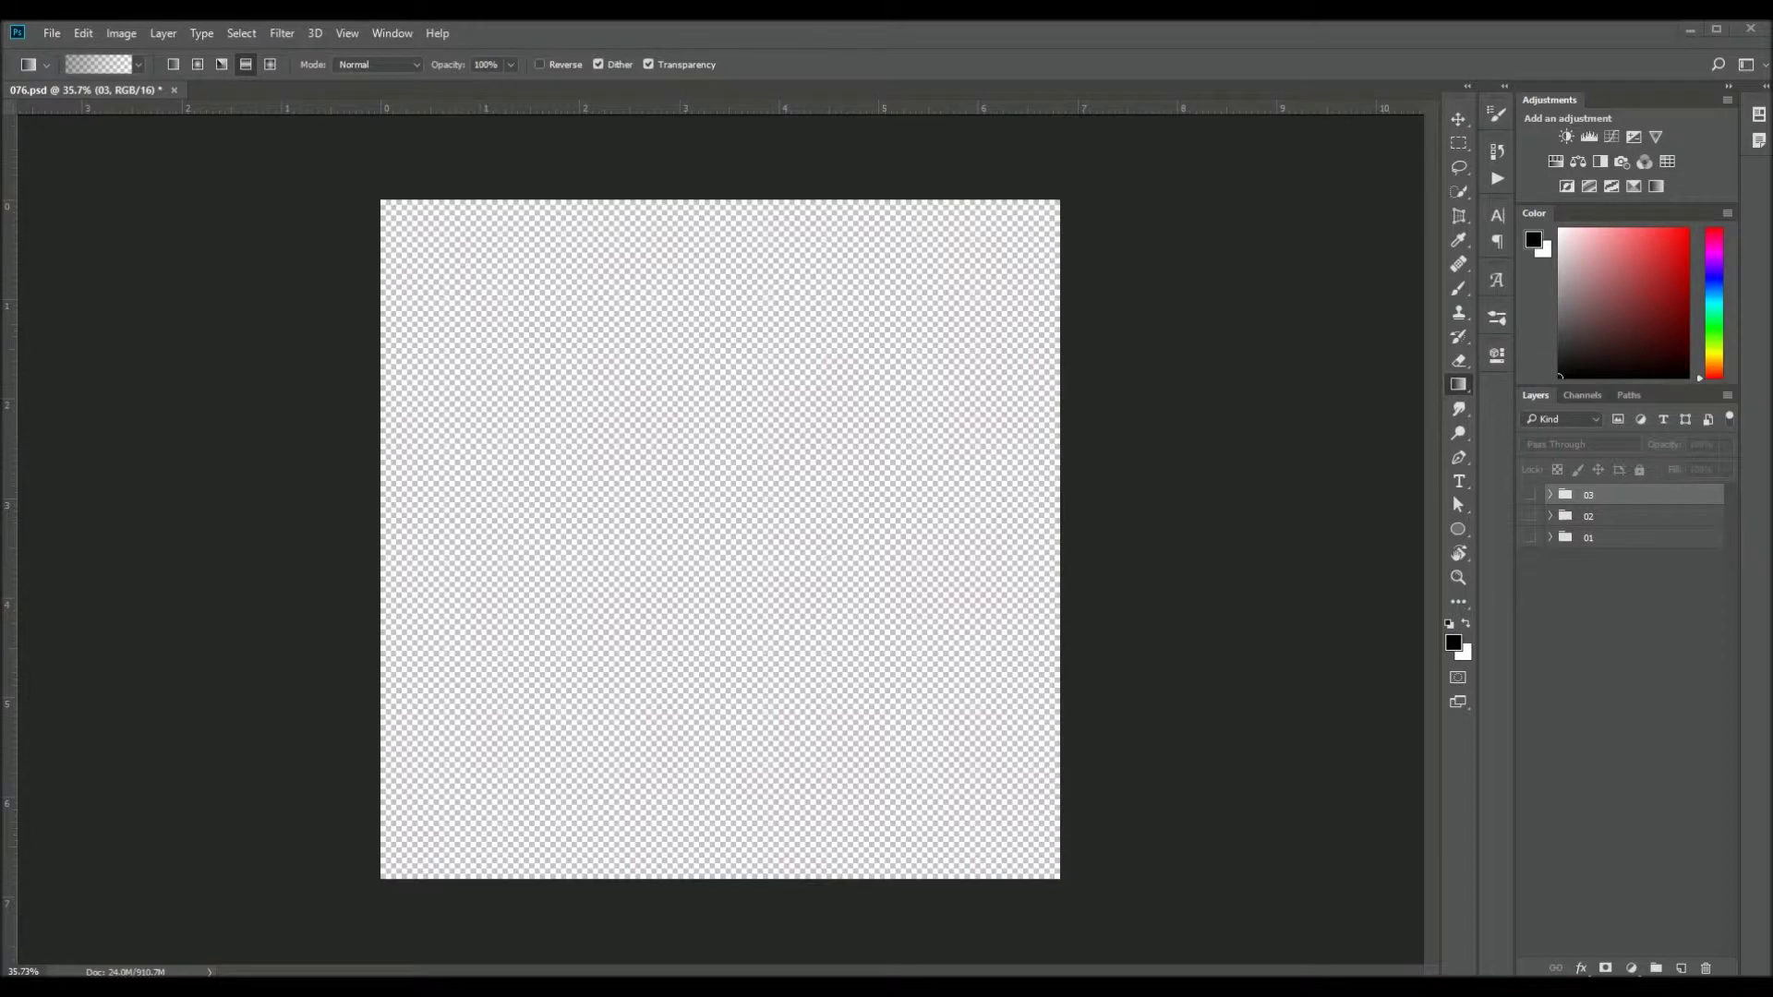
Move the placed city photo down and quick-select the woman's arm, excluding sky between her hands
drag(1002, 444, 1002, 513)
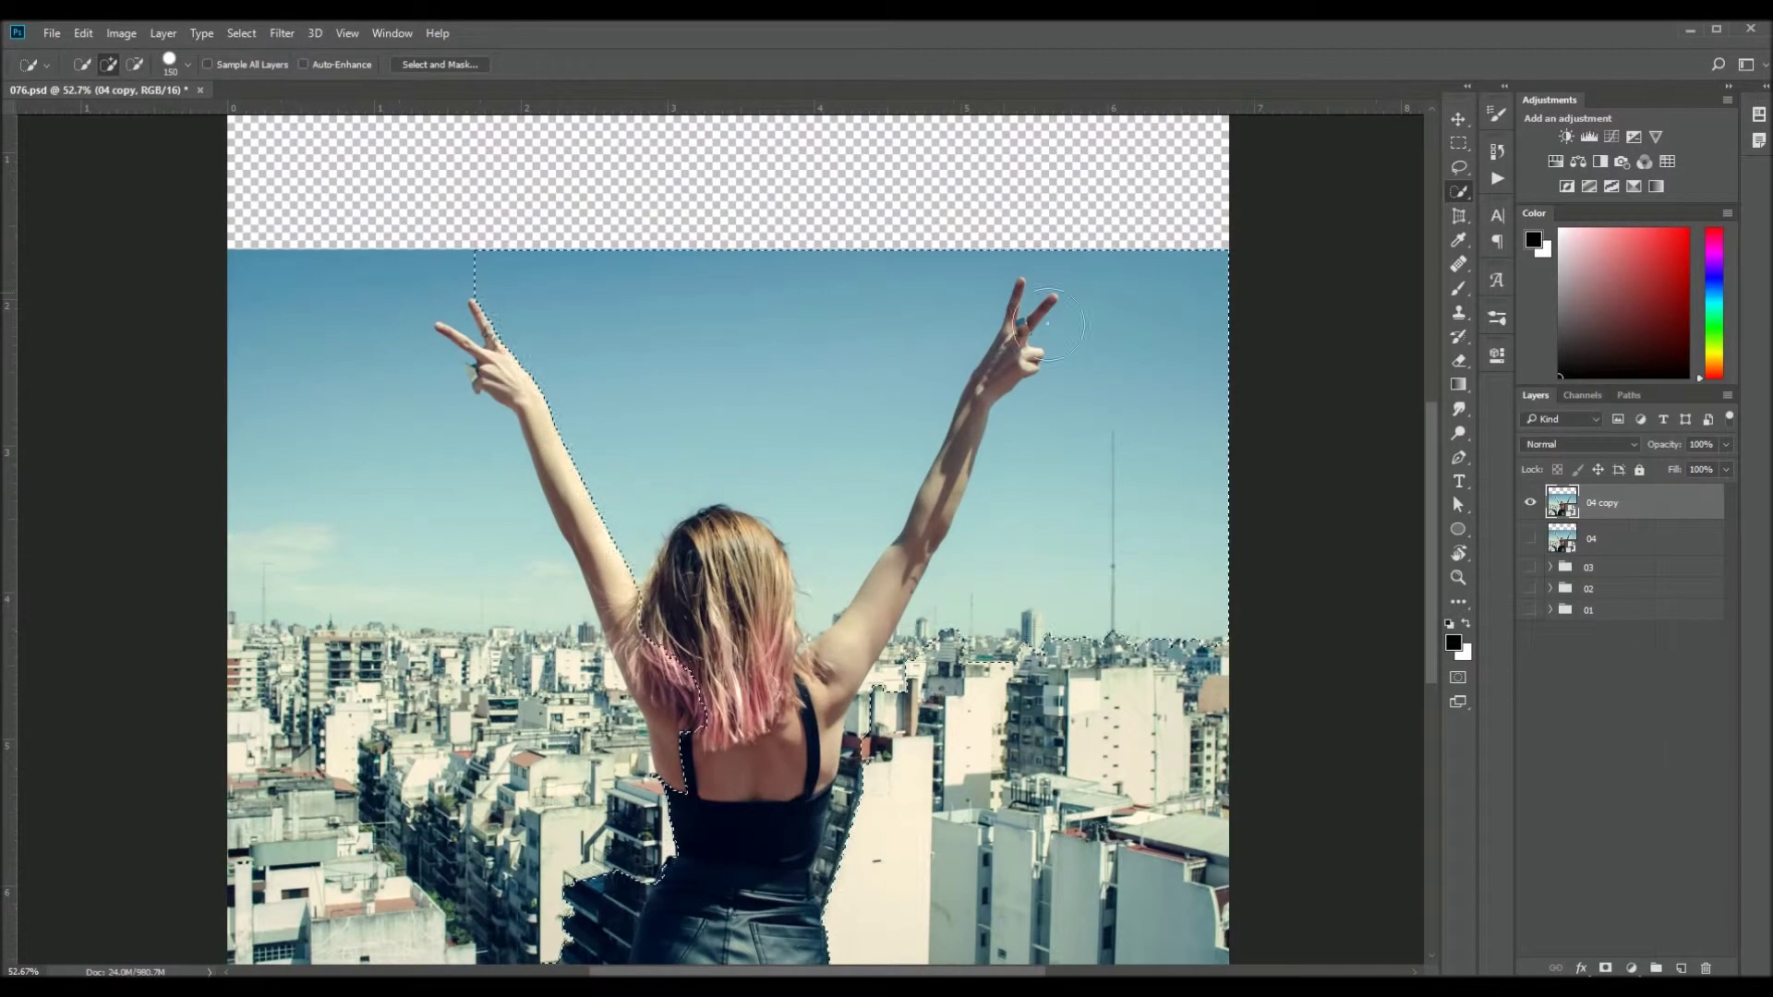
key(ctrl+d)
key(bracketleft)
key(bracketleft)
key(bracketleft)
drag(983, 405, 585, 637)
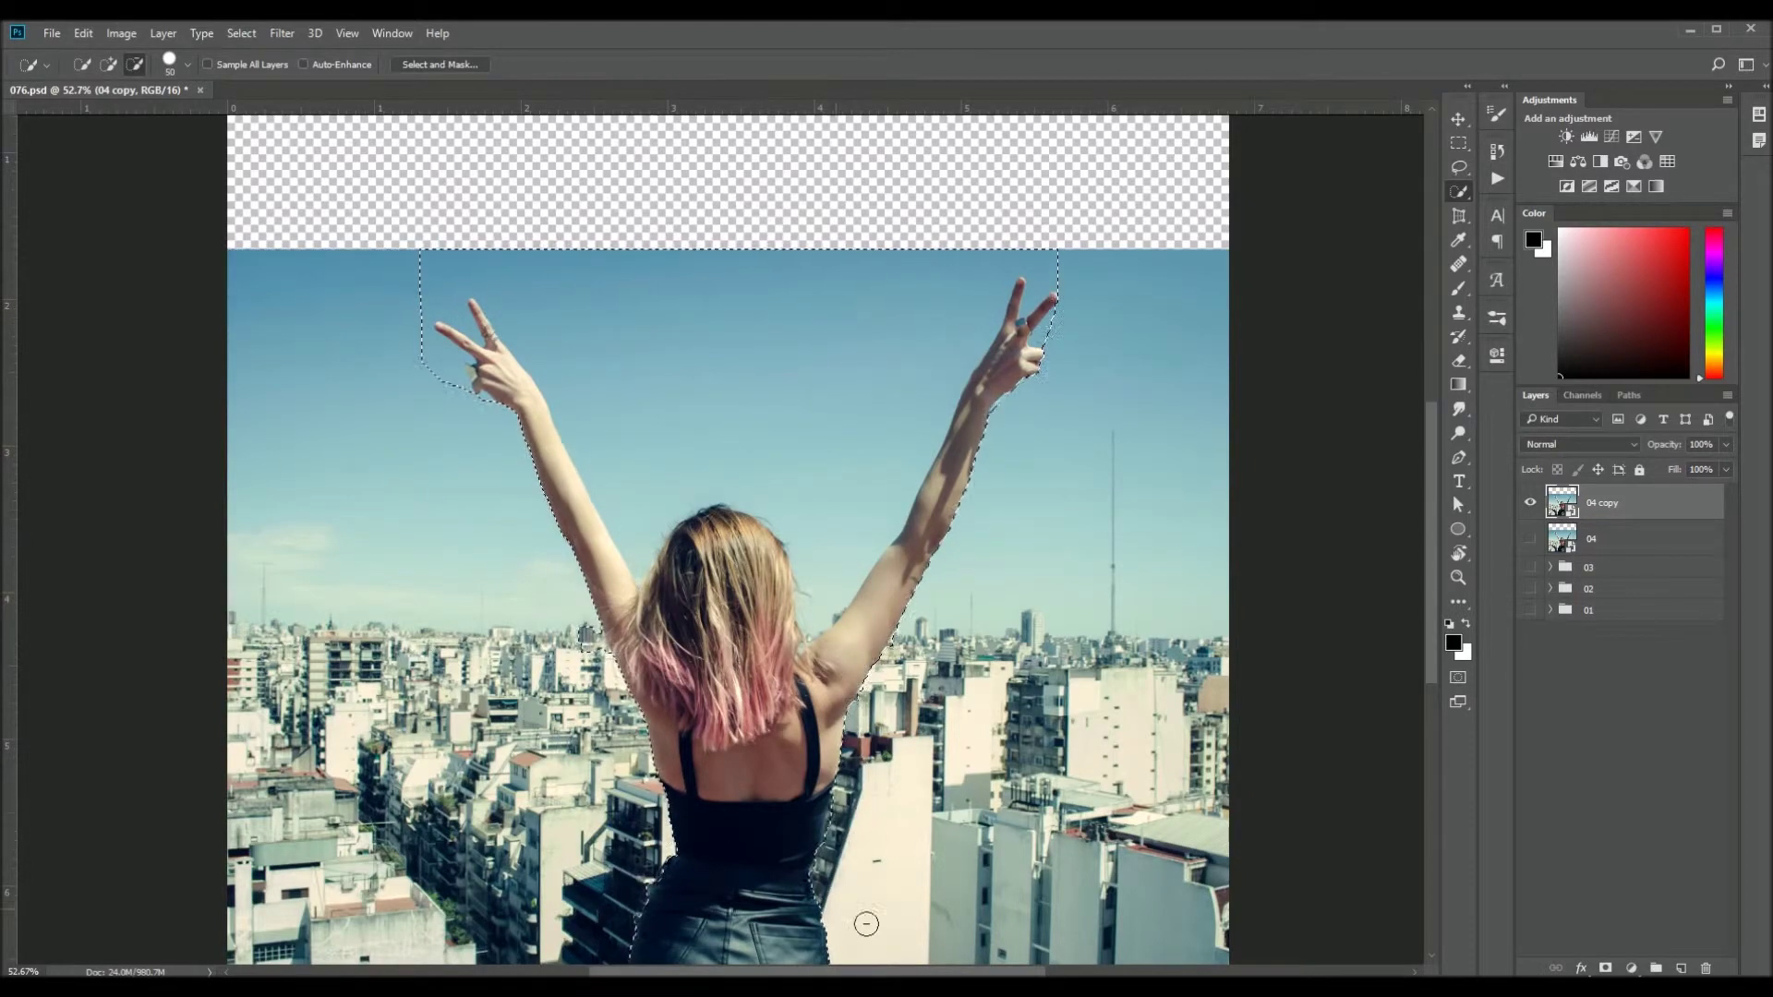
drag(696, 443, 593, 456)
Trace the woman's arm outlines with the Magnetic Lasso, panning around the edges
key(l)
scroll(894, 510, up, 5)
scroll(783, 582, up, 5)
scroll(783, 582, up, 5)
drag(783, 582, 656, 362)
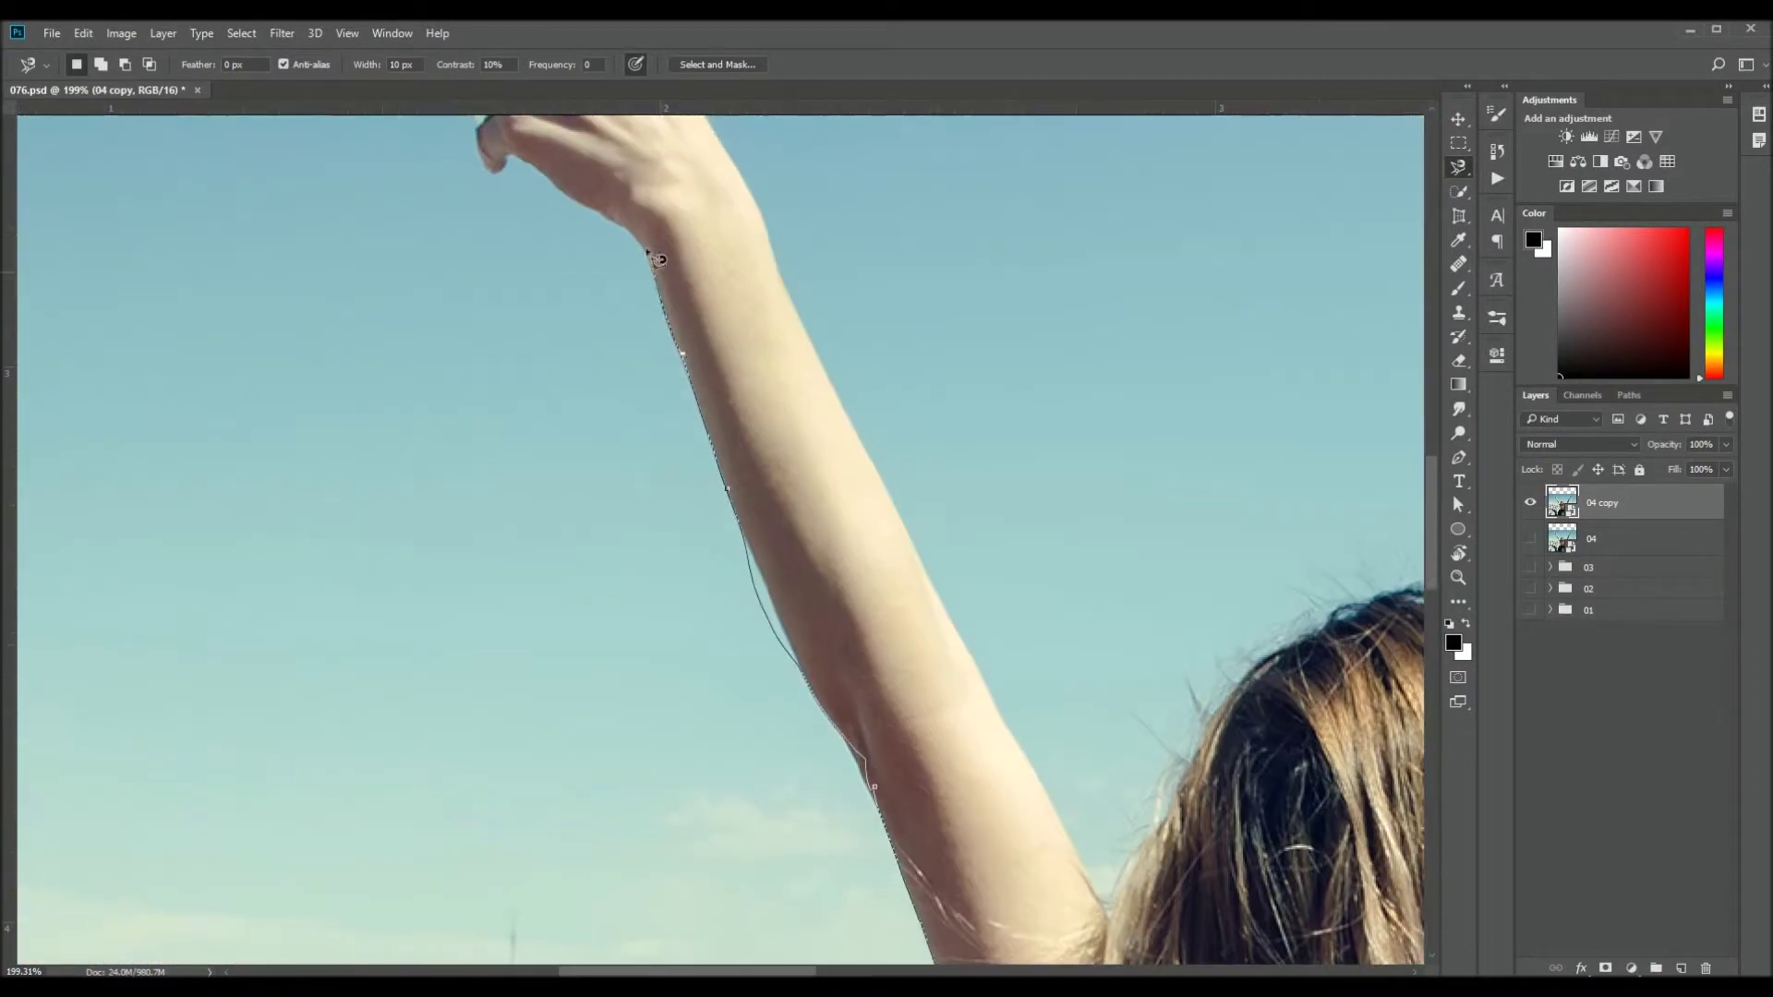
scroll(554, 203, up, 2)
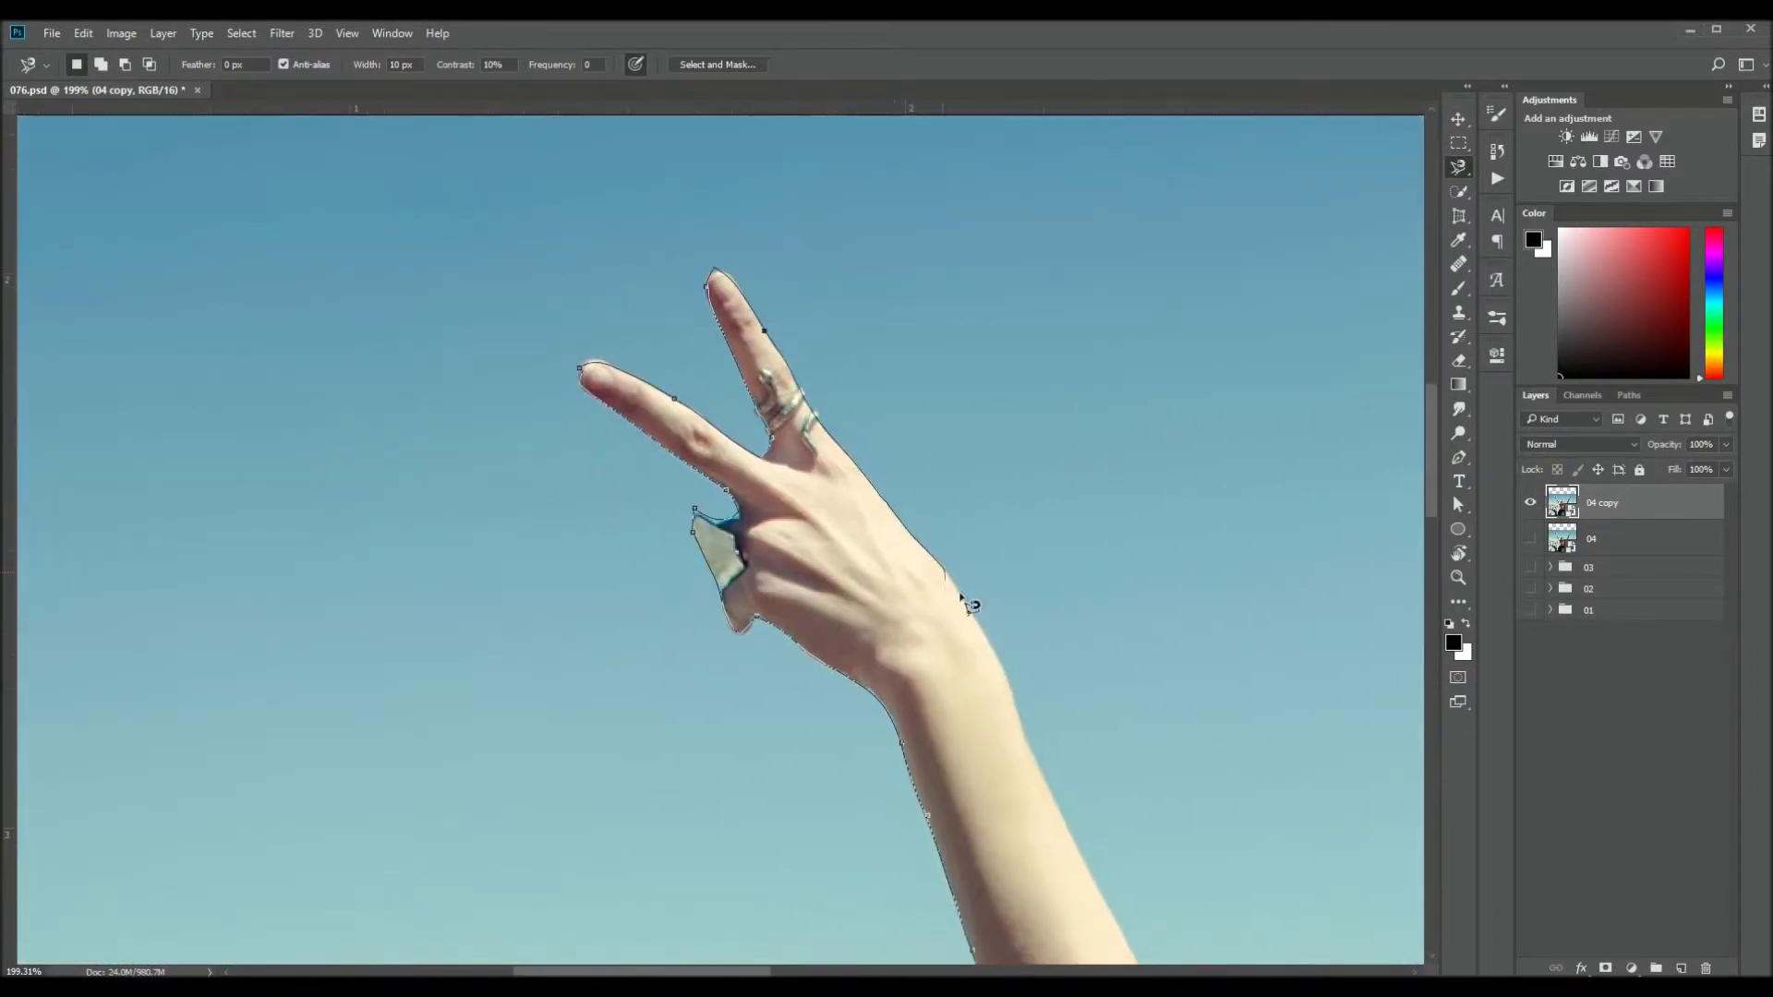
scroll(968, 600, down, 10)
scroll(779, 566, down, 5)
scroll(951, 406, up, 5)
scroll(729, 462, right, 5)
scroll(730, 462, up, 5)
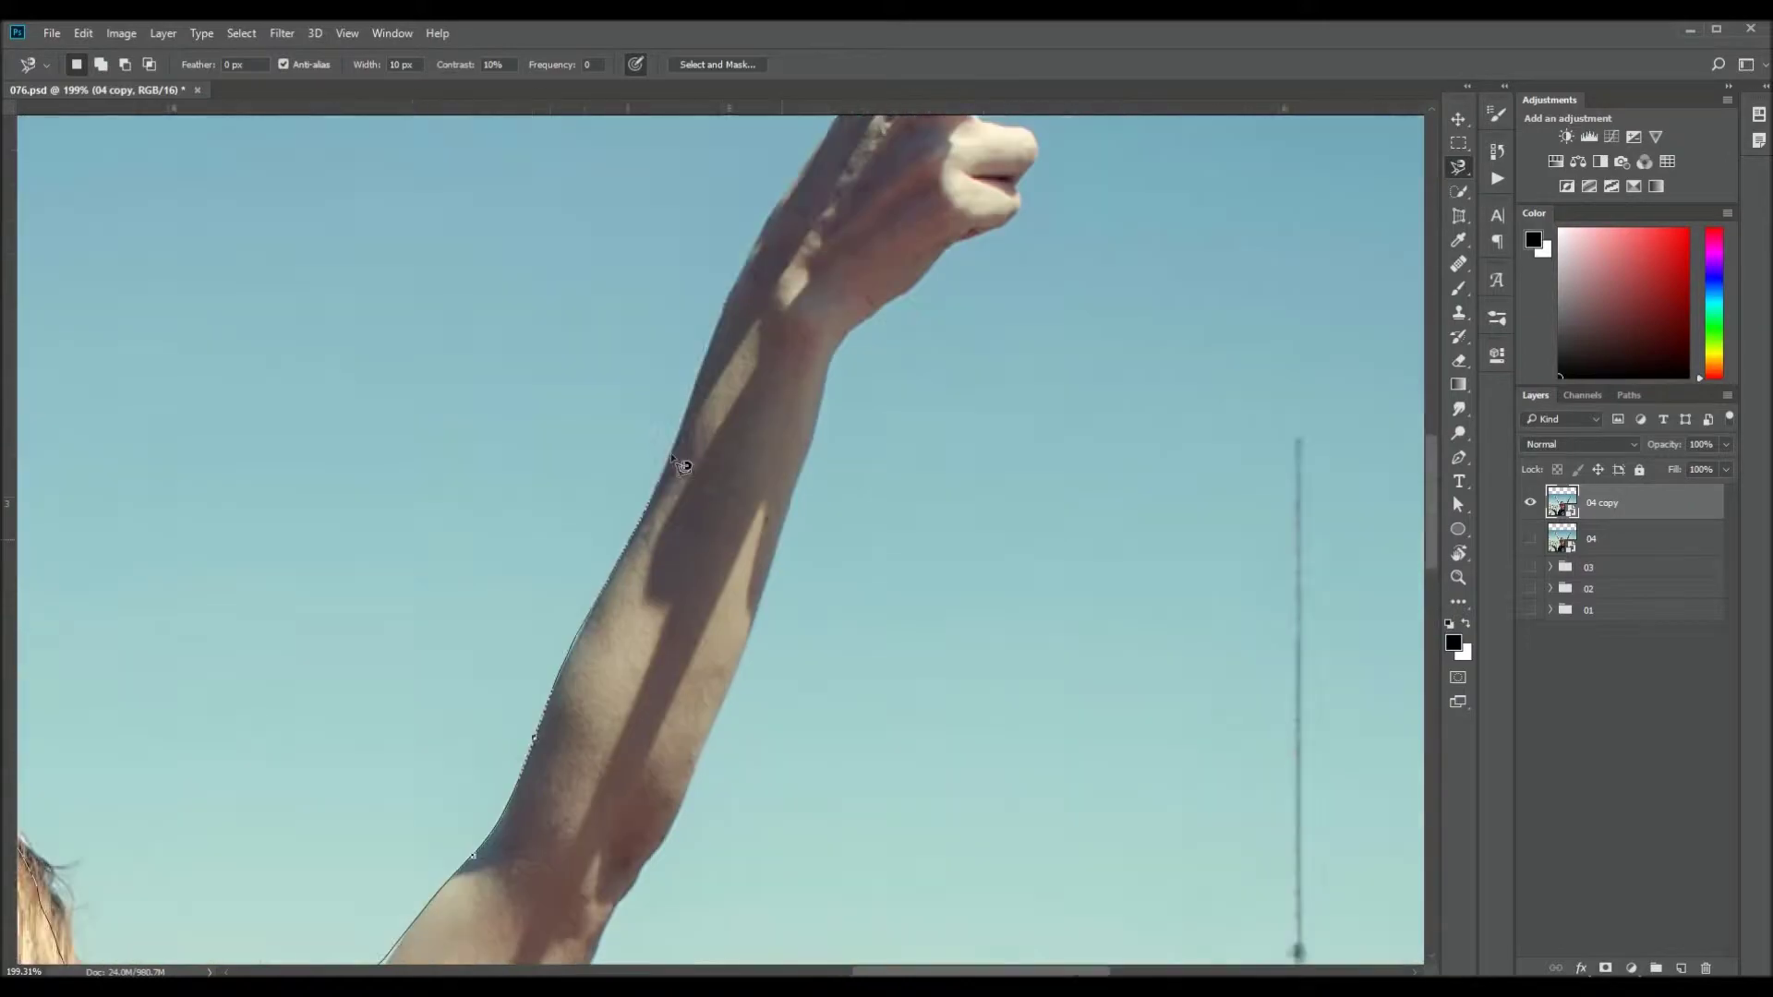
scroll(828, 212, up, 3)
scroll(691, 800, down, 5)
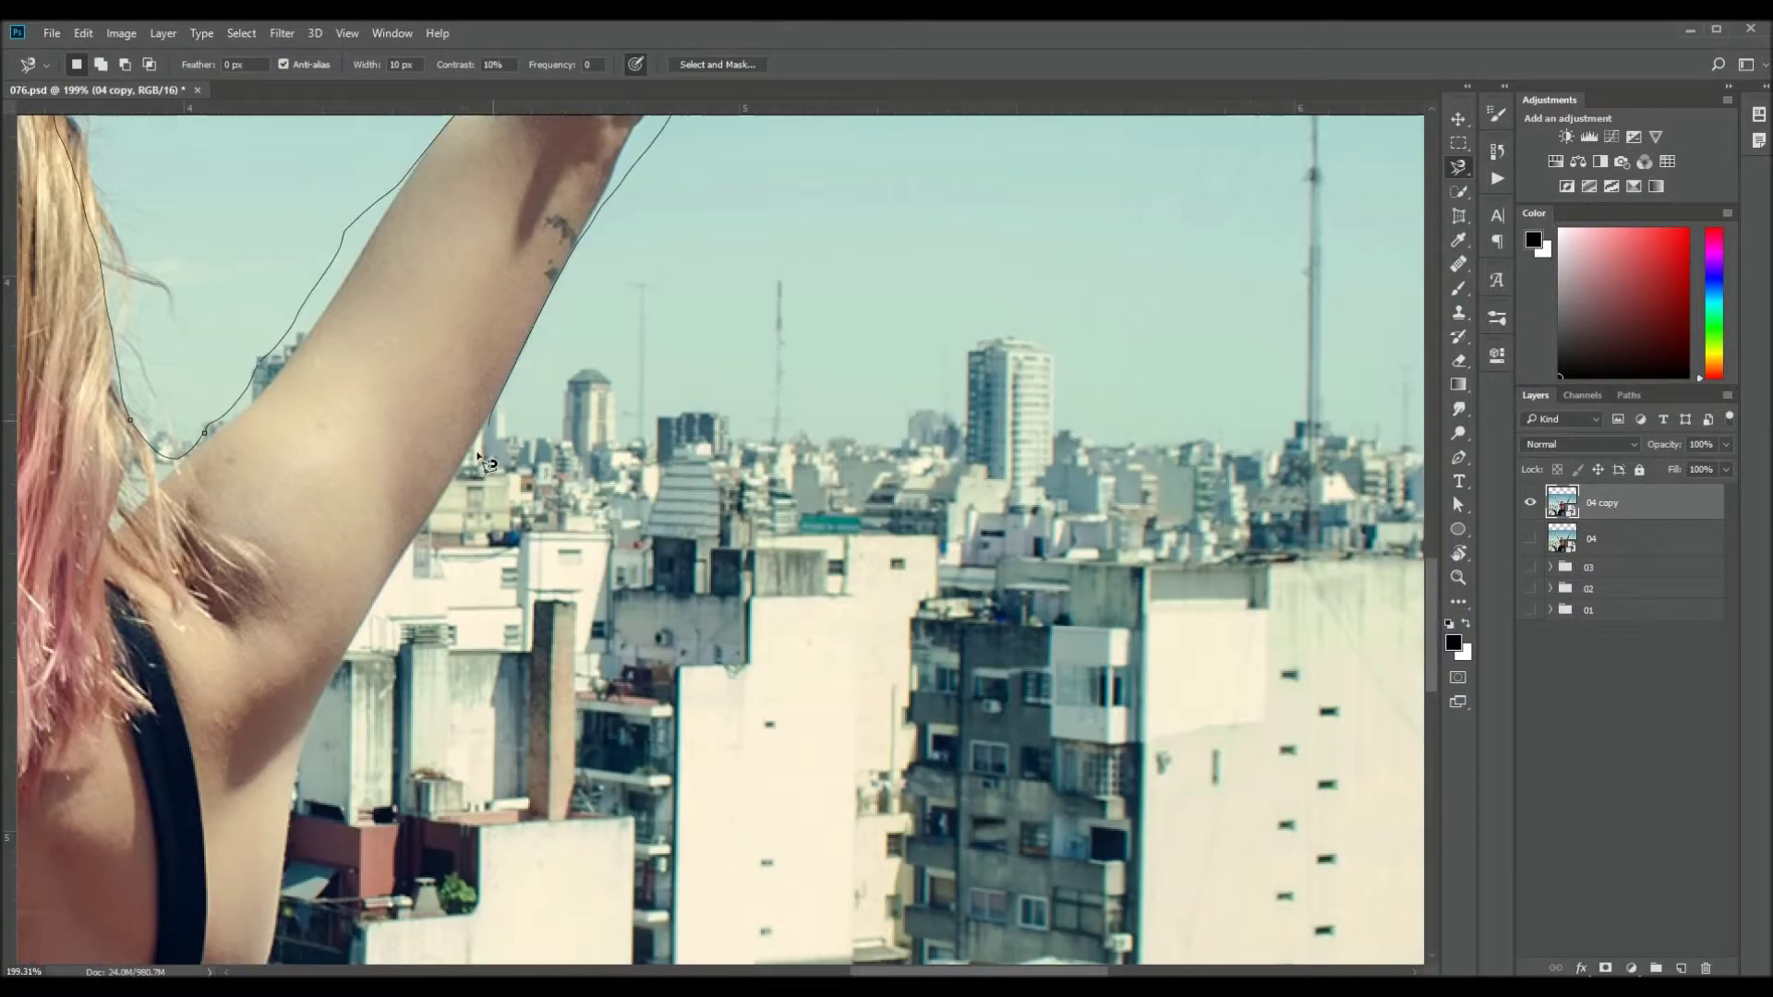
scroll(554, 738, down, 5)
scroll(369, 646, down, 5)
scroll(175, 598, down, 3)
scroll(176, 598, left, 5)
click(168, 591)
scroll(573, 352, up, 5)
scroll(572, 353, right, 3)
scroll(699, 631, up, 5)
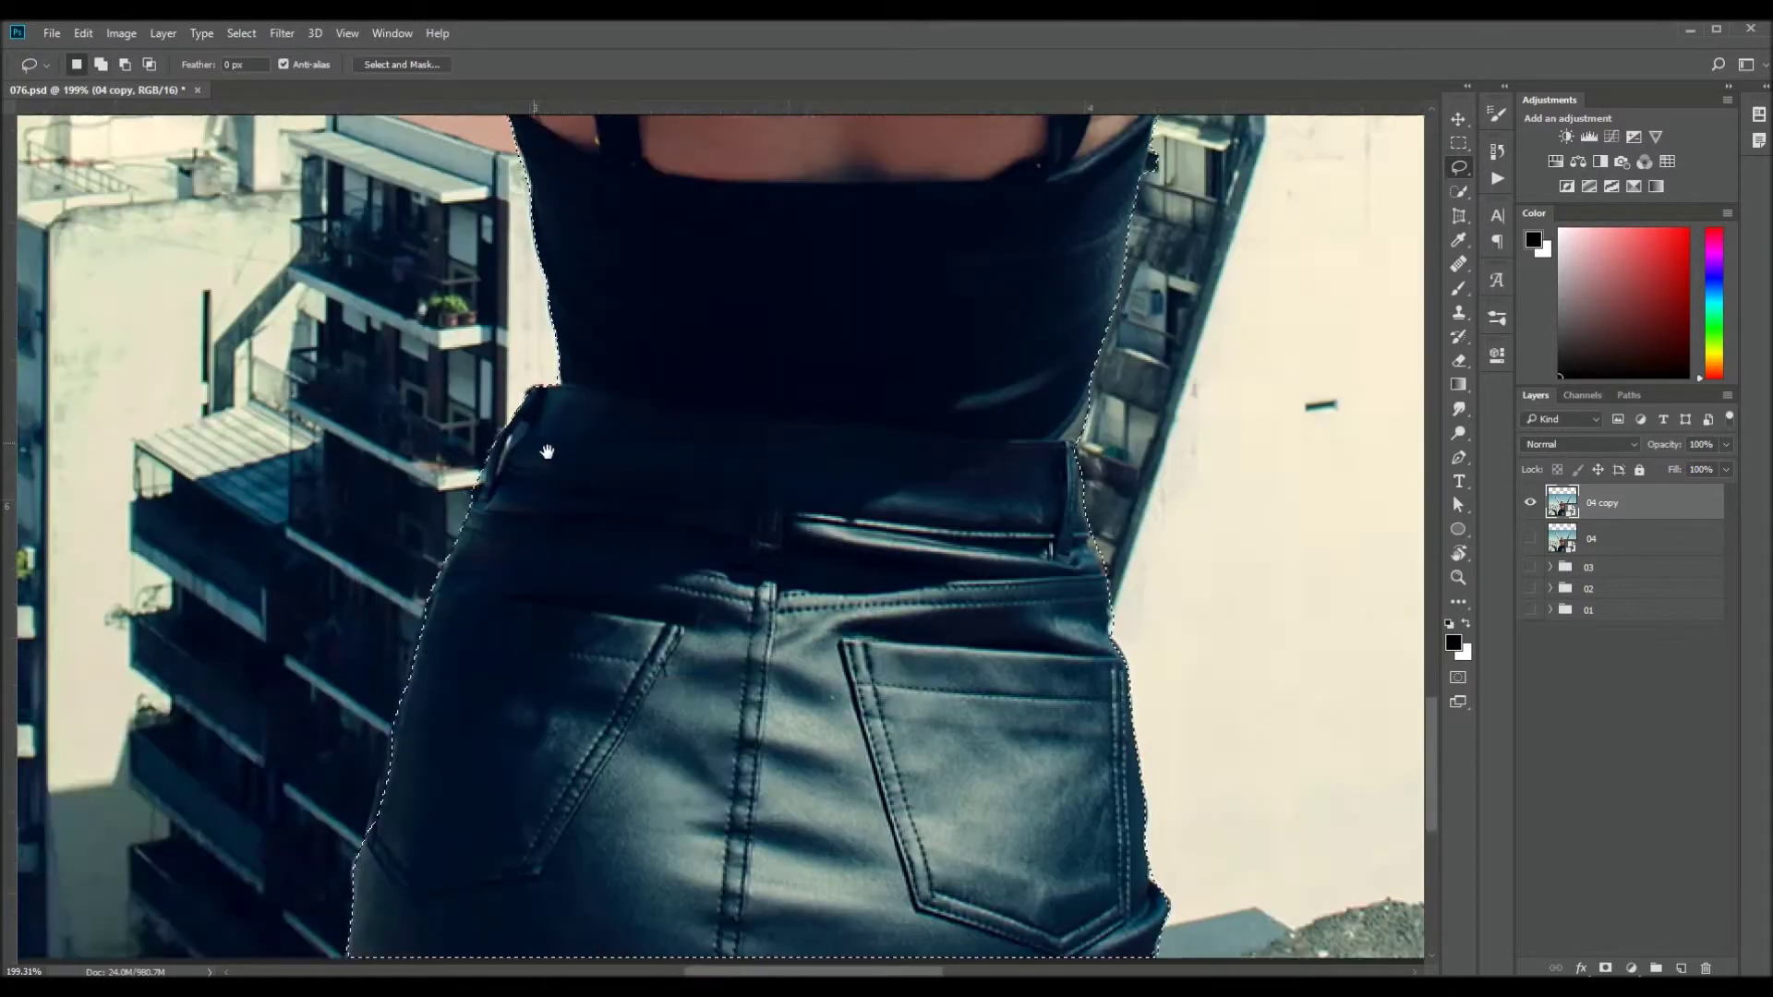
scroll(699, 630, up, 5)
scroll(903, 567, right, 3)
key(shift+l)
scroll(1053, 397, up, 8)
scroll(1053, 397, right, 4)
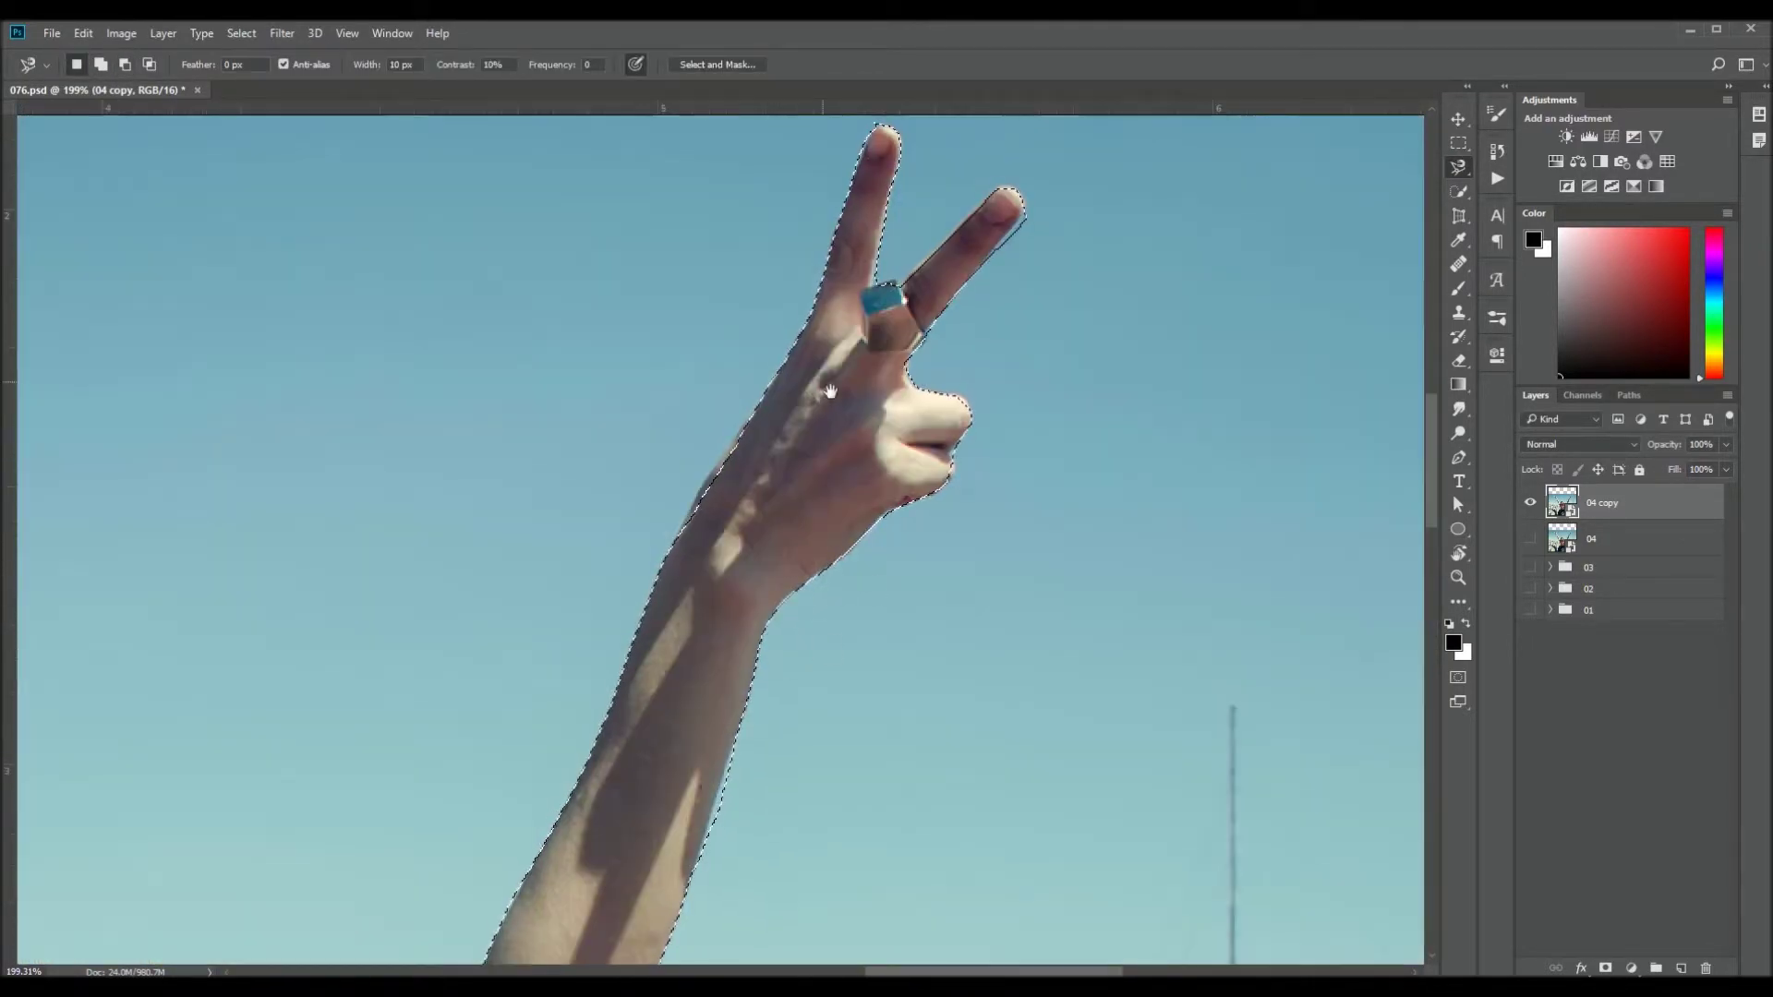
scroll(831, 517, down, 8)
scroll(831, 517, left, 4)
scroll(936, 294, left, 3)
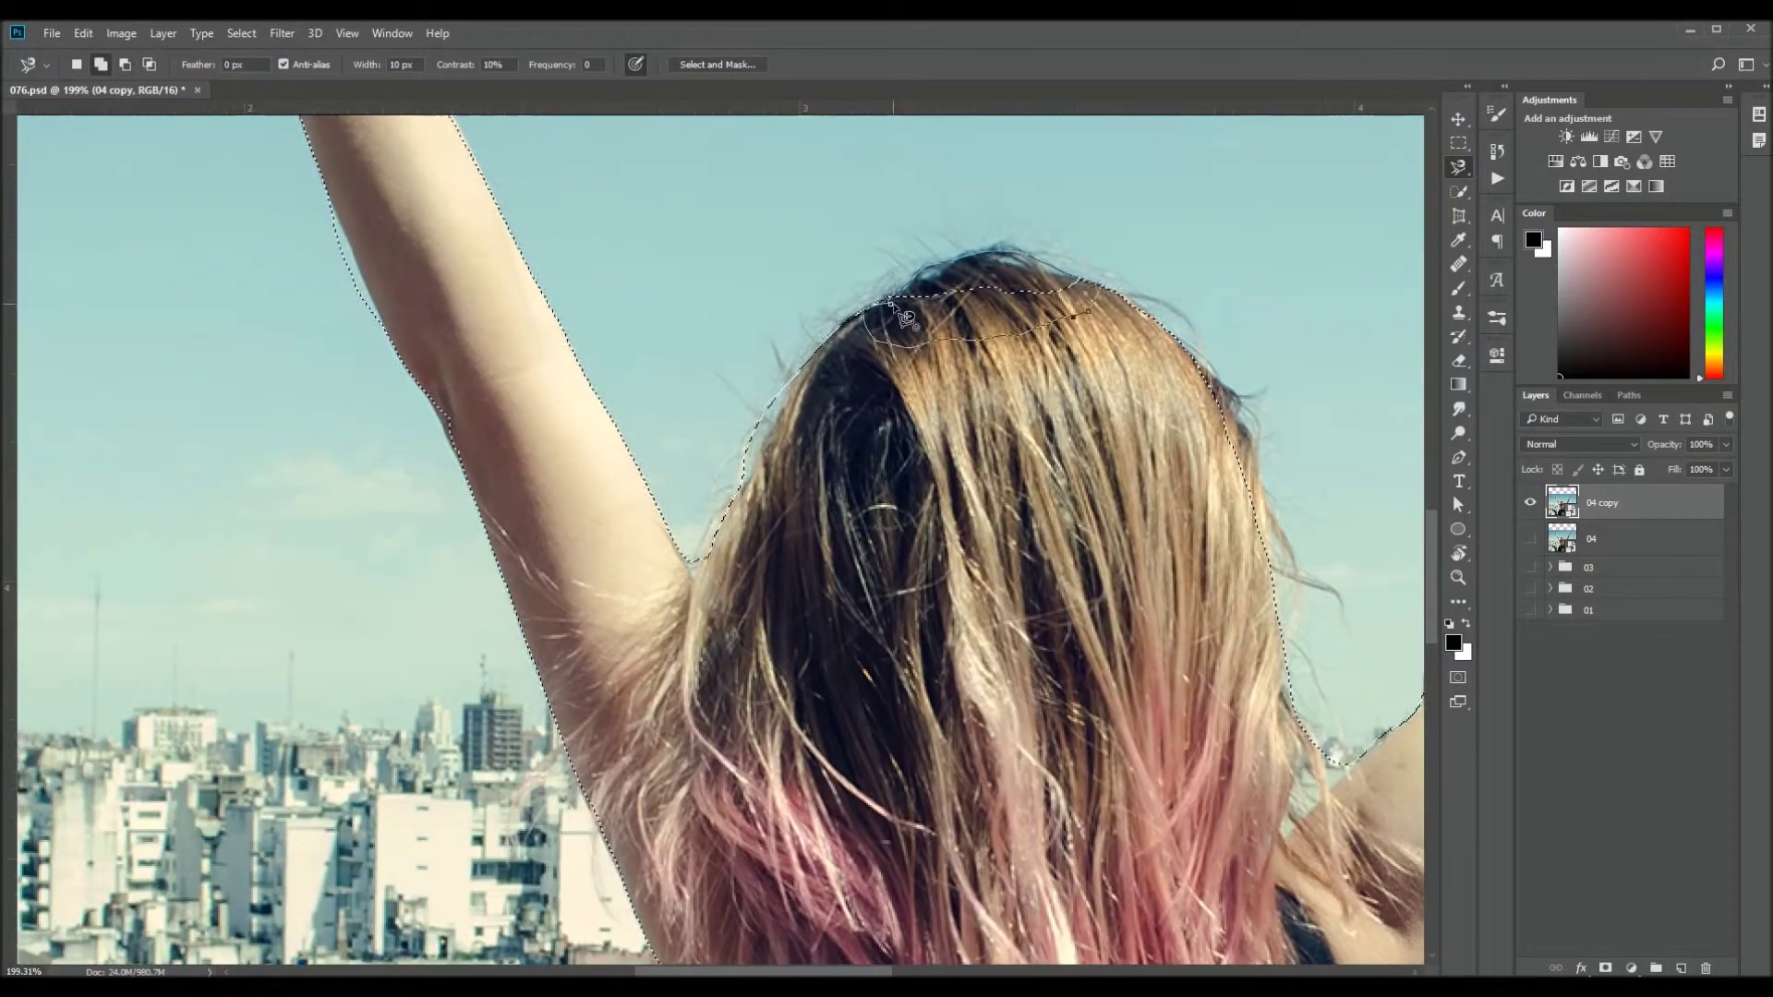
scroll(939, 296, up, 8)
scroll(938, 295, left, 3)
scroll(732, 495, down, 5)
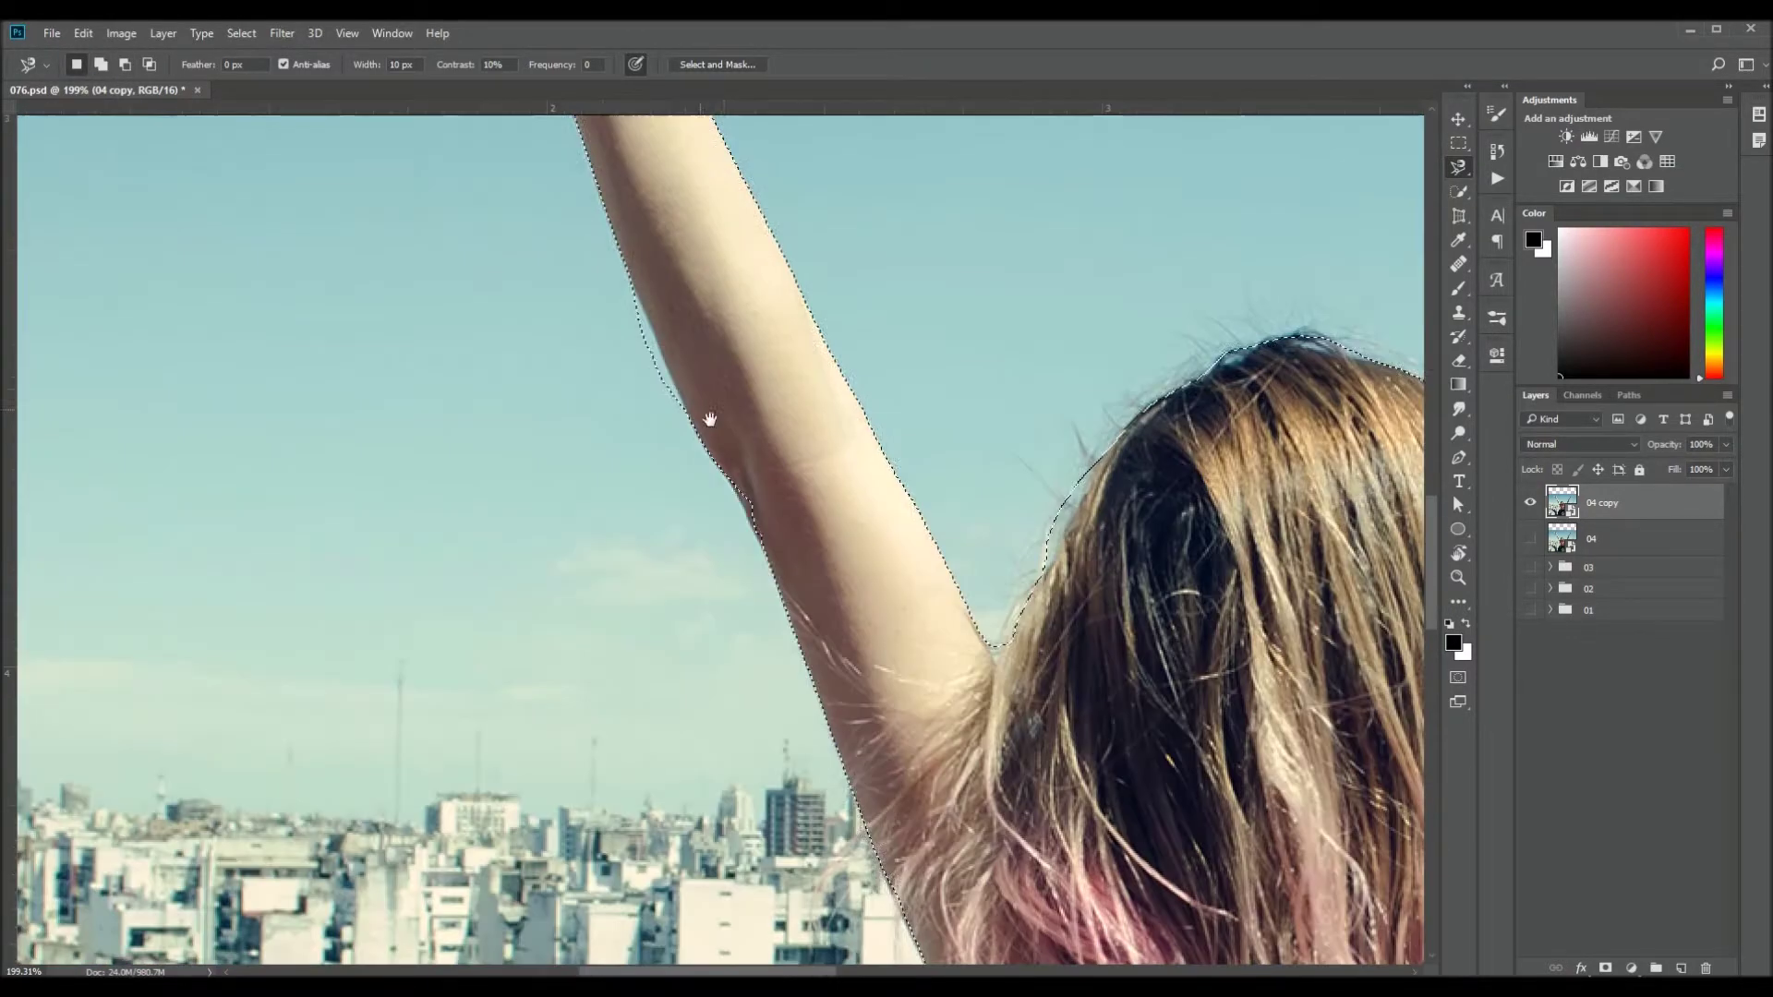
scroll(739, 527, down, 5)
scroll(527, 635, down, 5)
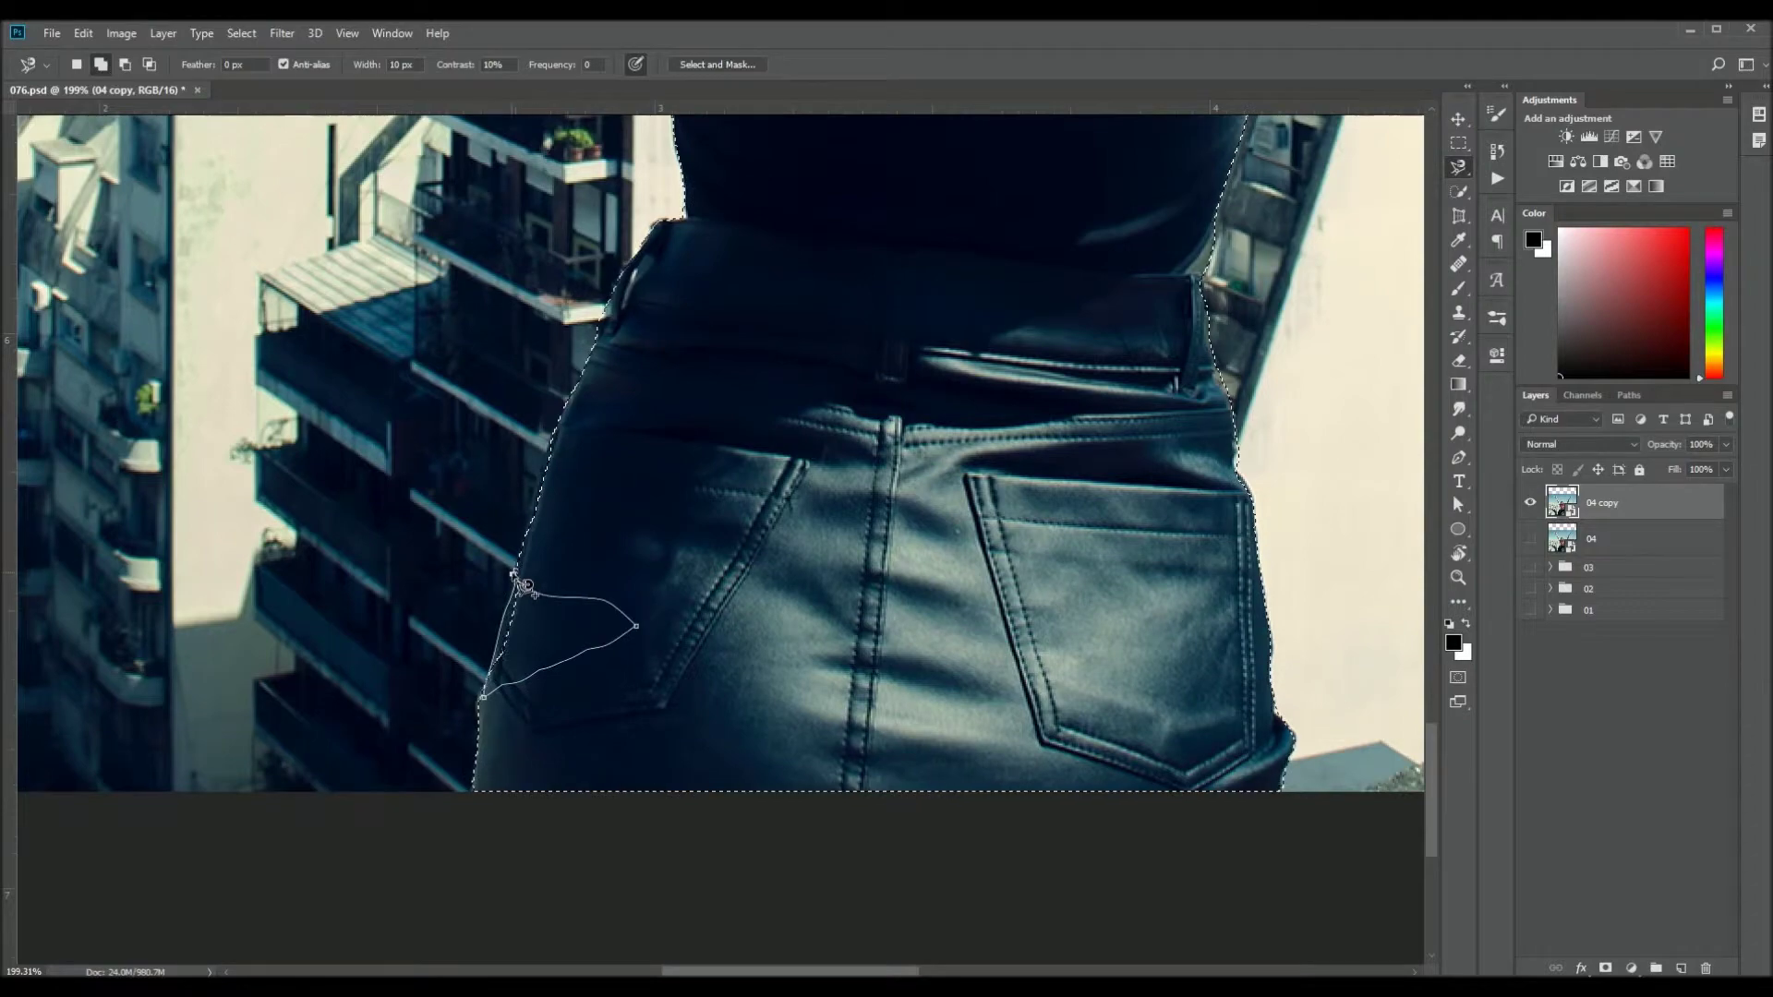
Refine the cutout in Select and Mask, output it to a masked layer, then scale and position it
key(ctrl+alt+r)
scroll(994, 595, up, 3)
scroll(994, 594, up, 3)
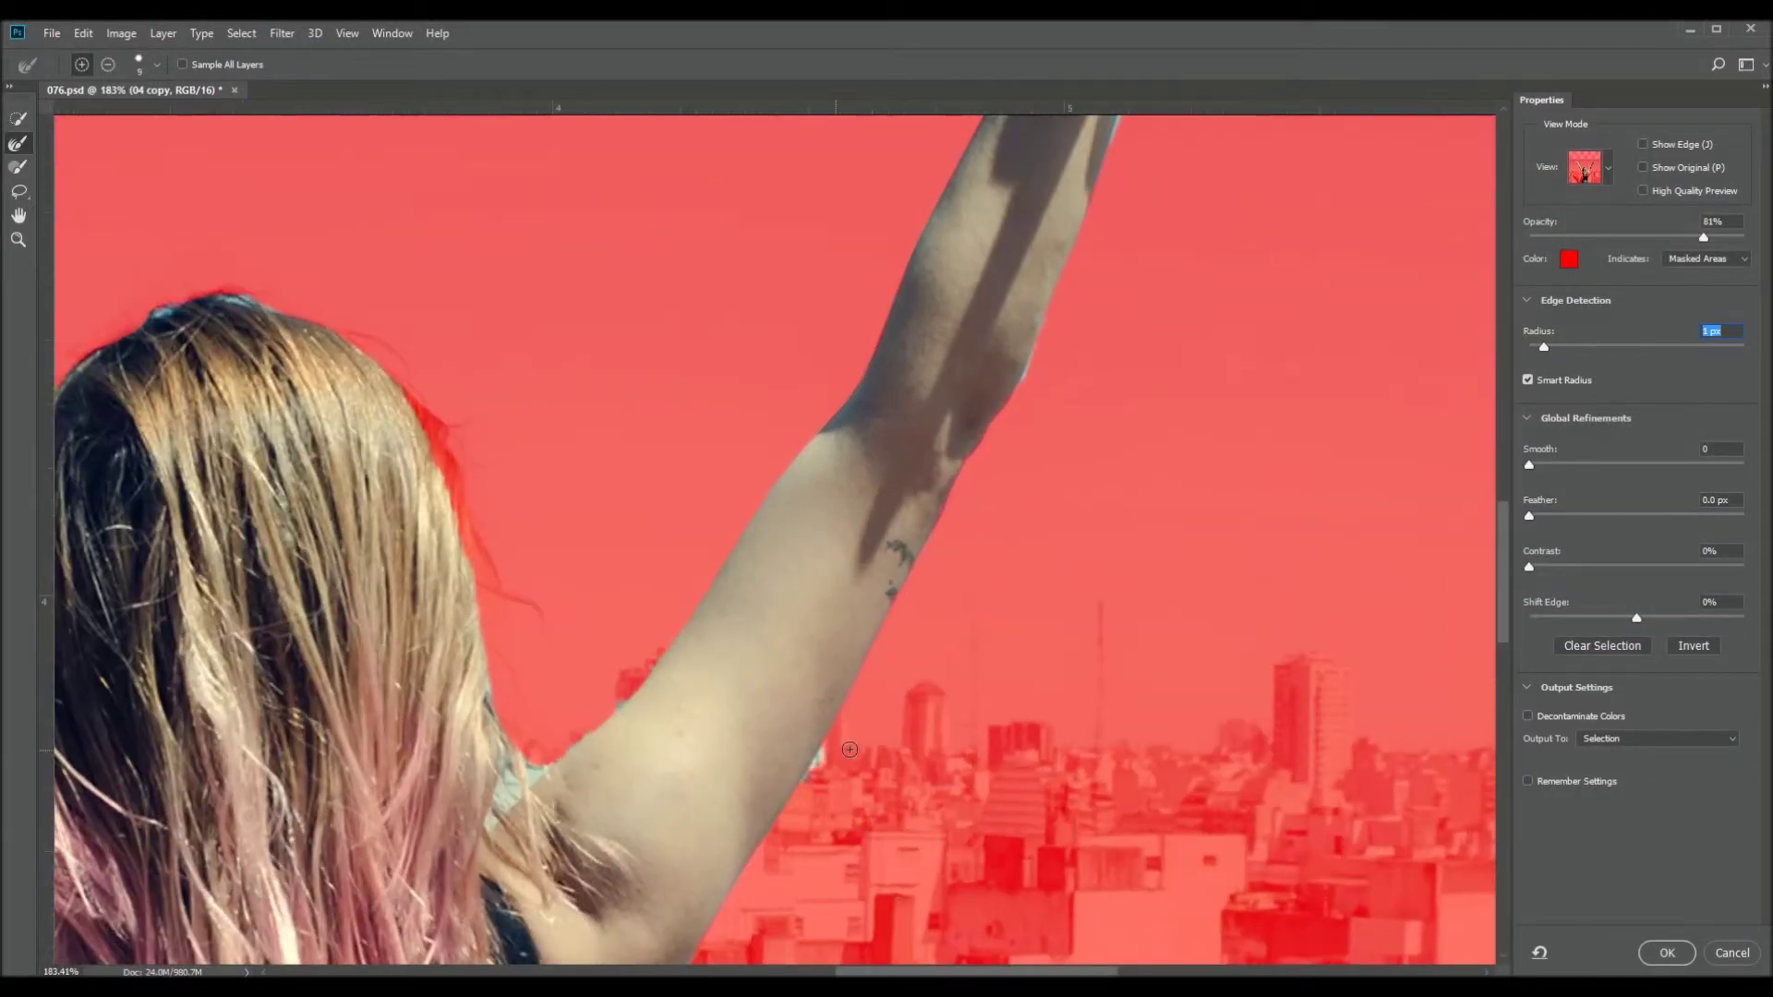
scroll(993, 594, up, 2)
drag(654, 636, 885, 681)
drag(554, 647, 693, 508)
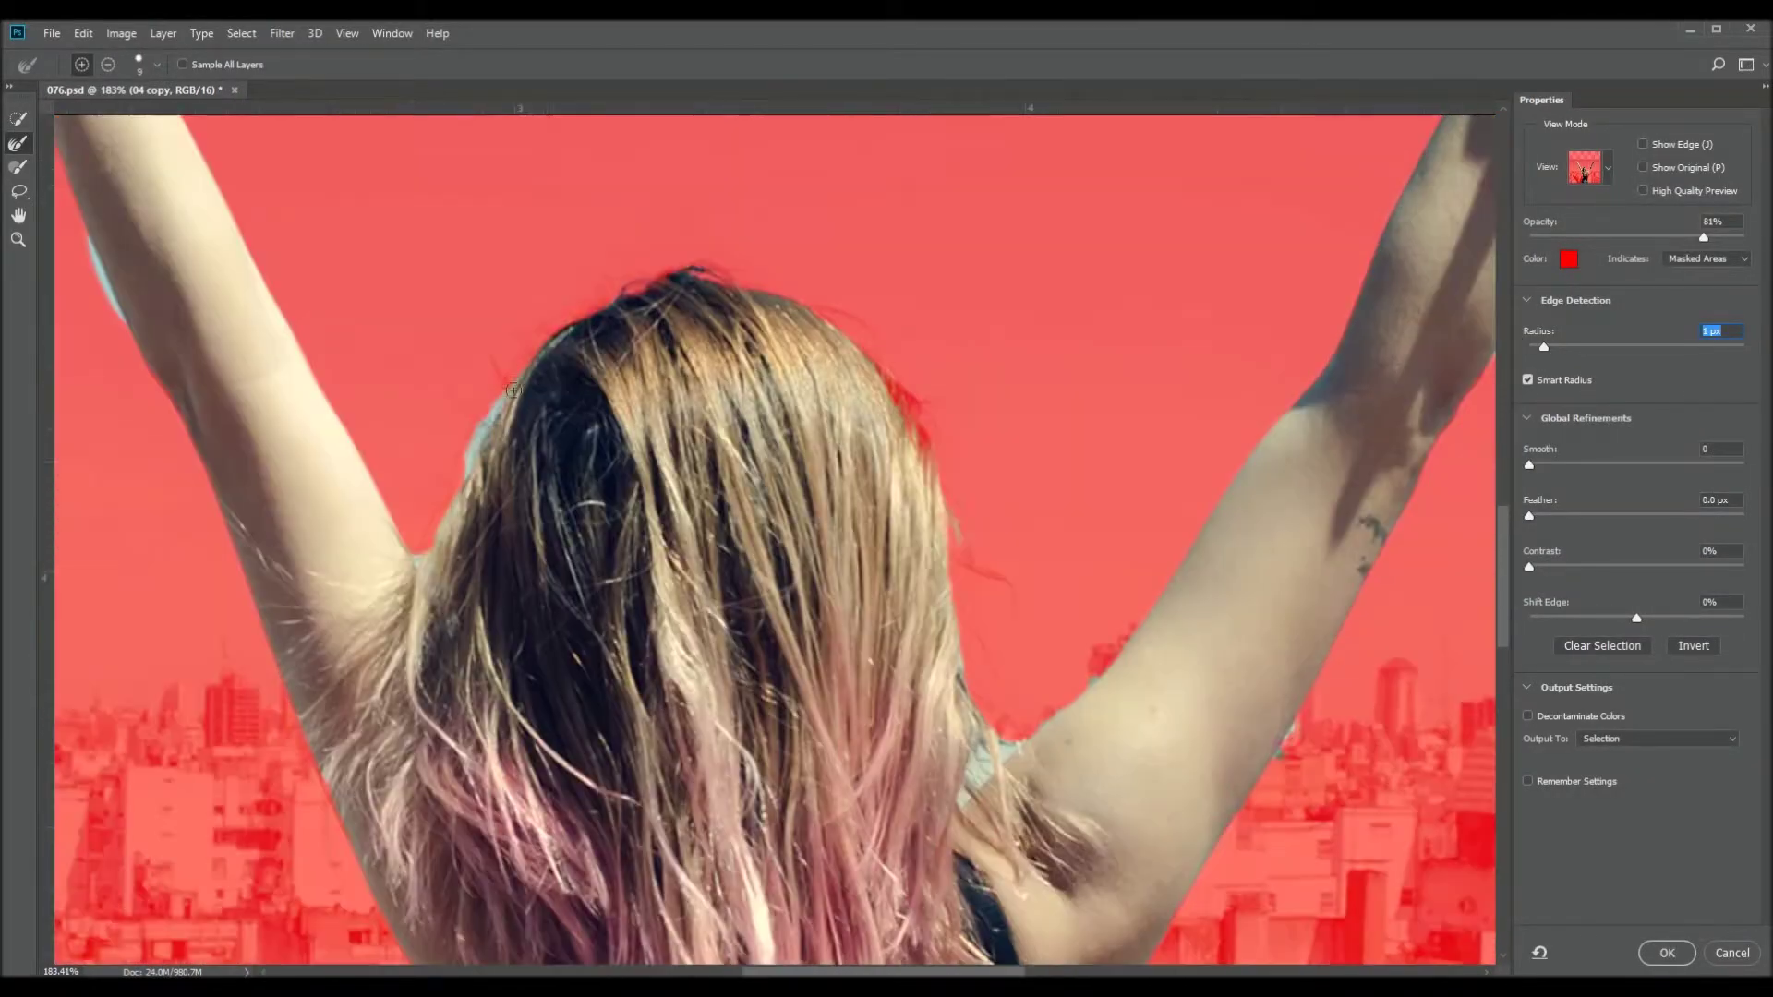
drag(72, 132, 572, 677)
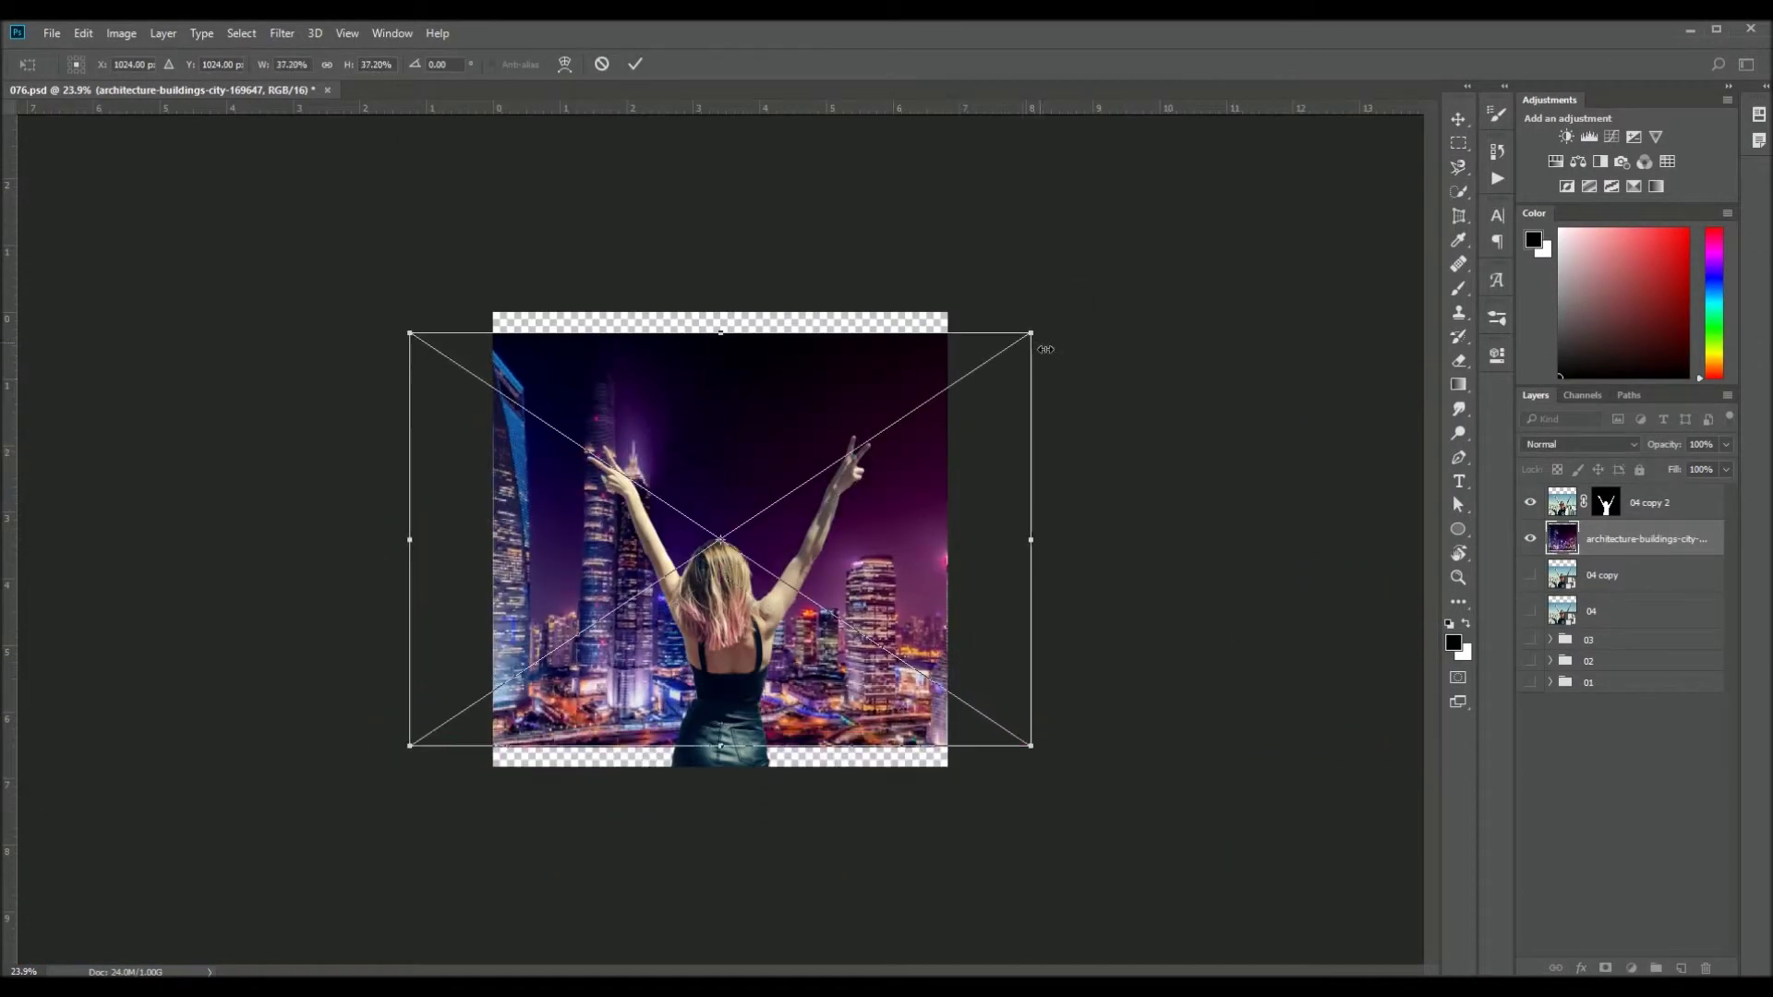
drag(1045, 349, 1085, 322)
drag(861, 374, 765, 374)
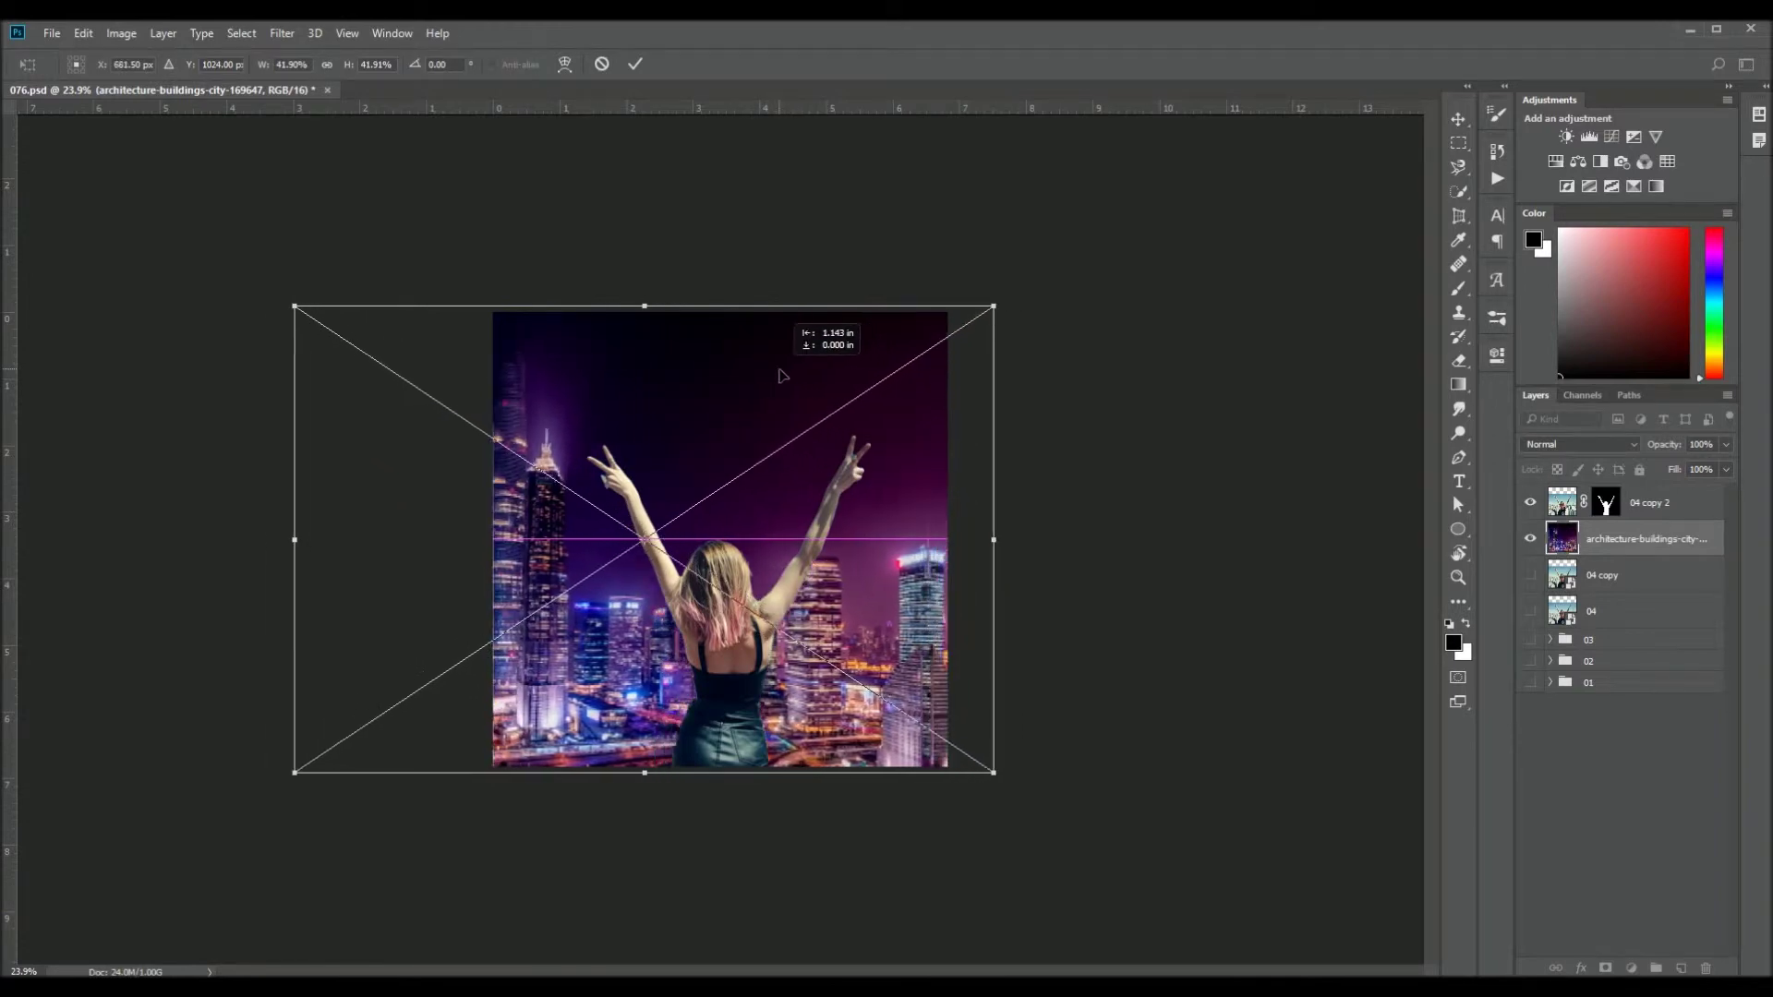
Commit the skyline's new size and position behind the woman and fit the image in view
key(Return)
key(l)
key(ctrl+0)
Add a Levels-darkened woman layer copy (0.63, 252) and duplicate the city layer
key(ctrl+l)
mouse_move(1212, 408)
mouse_down()
mouse_move(1310, 408)
mouse_move(1227, 408)
mouse_move(1247, 409)
mouse_up()
key(Return)
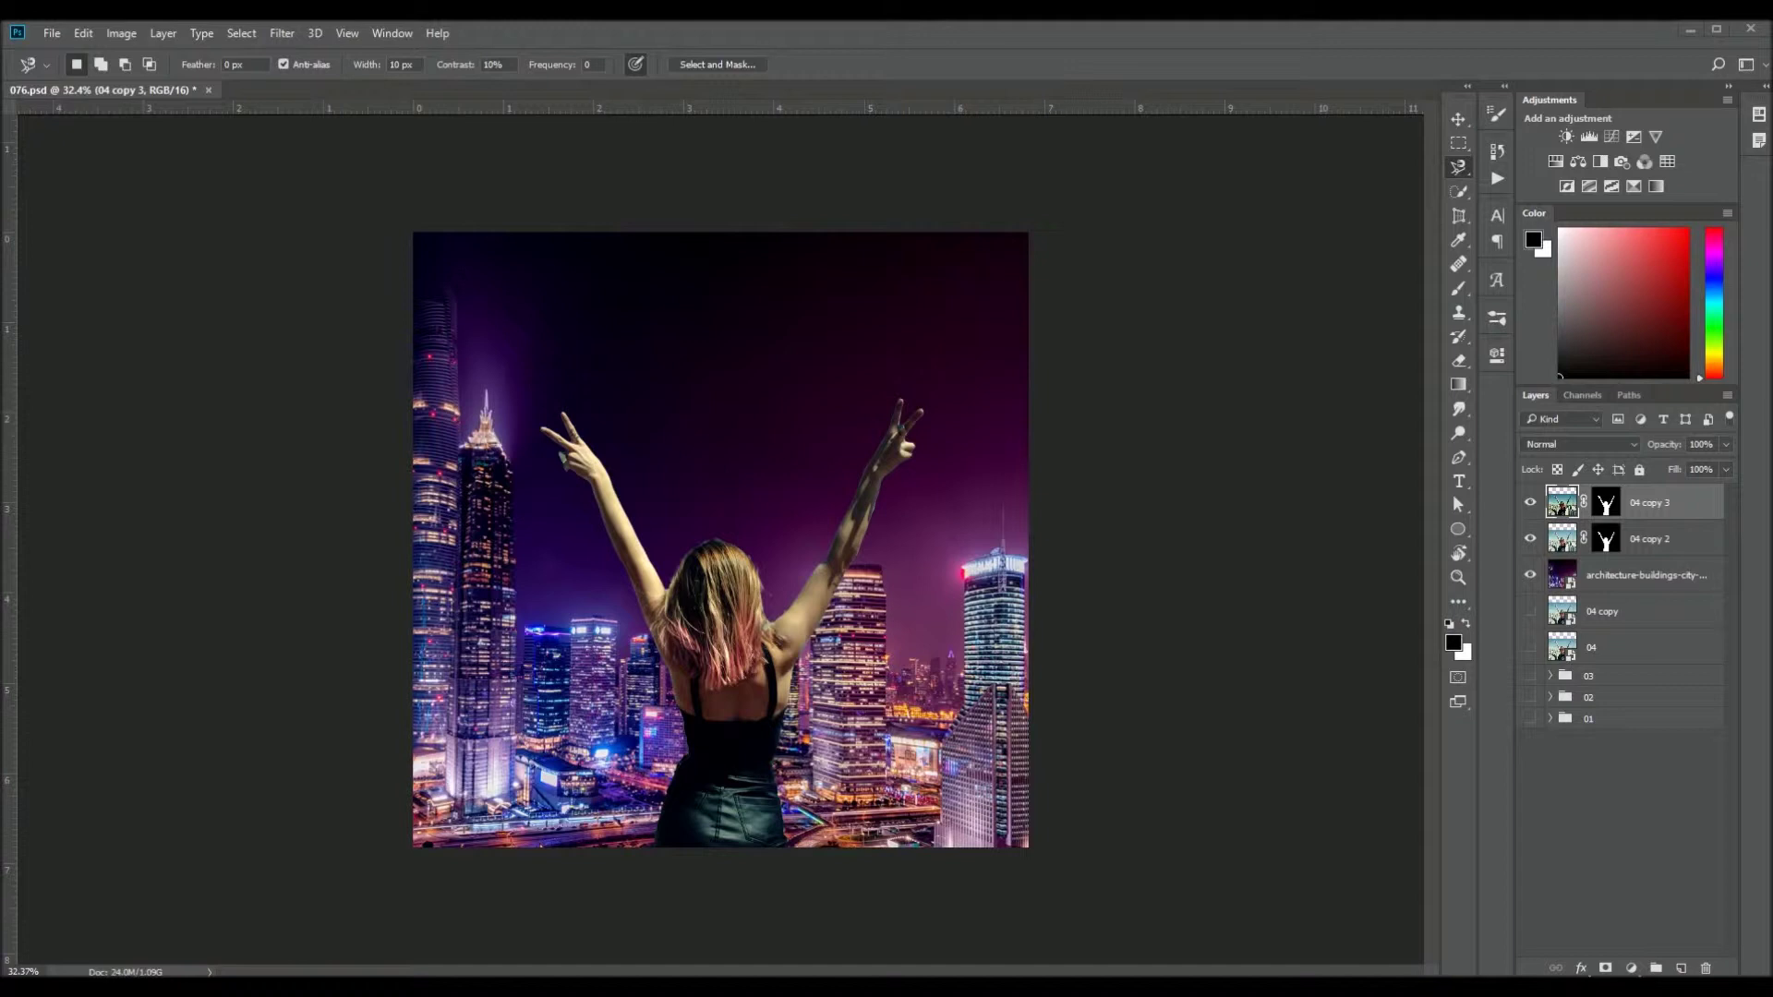
click(1673, 574)
key(ctrl+j)
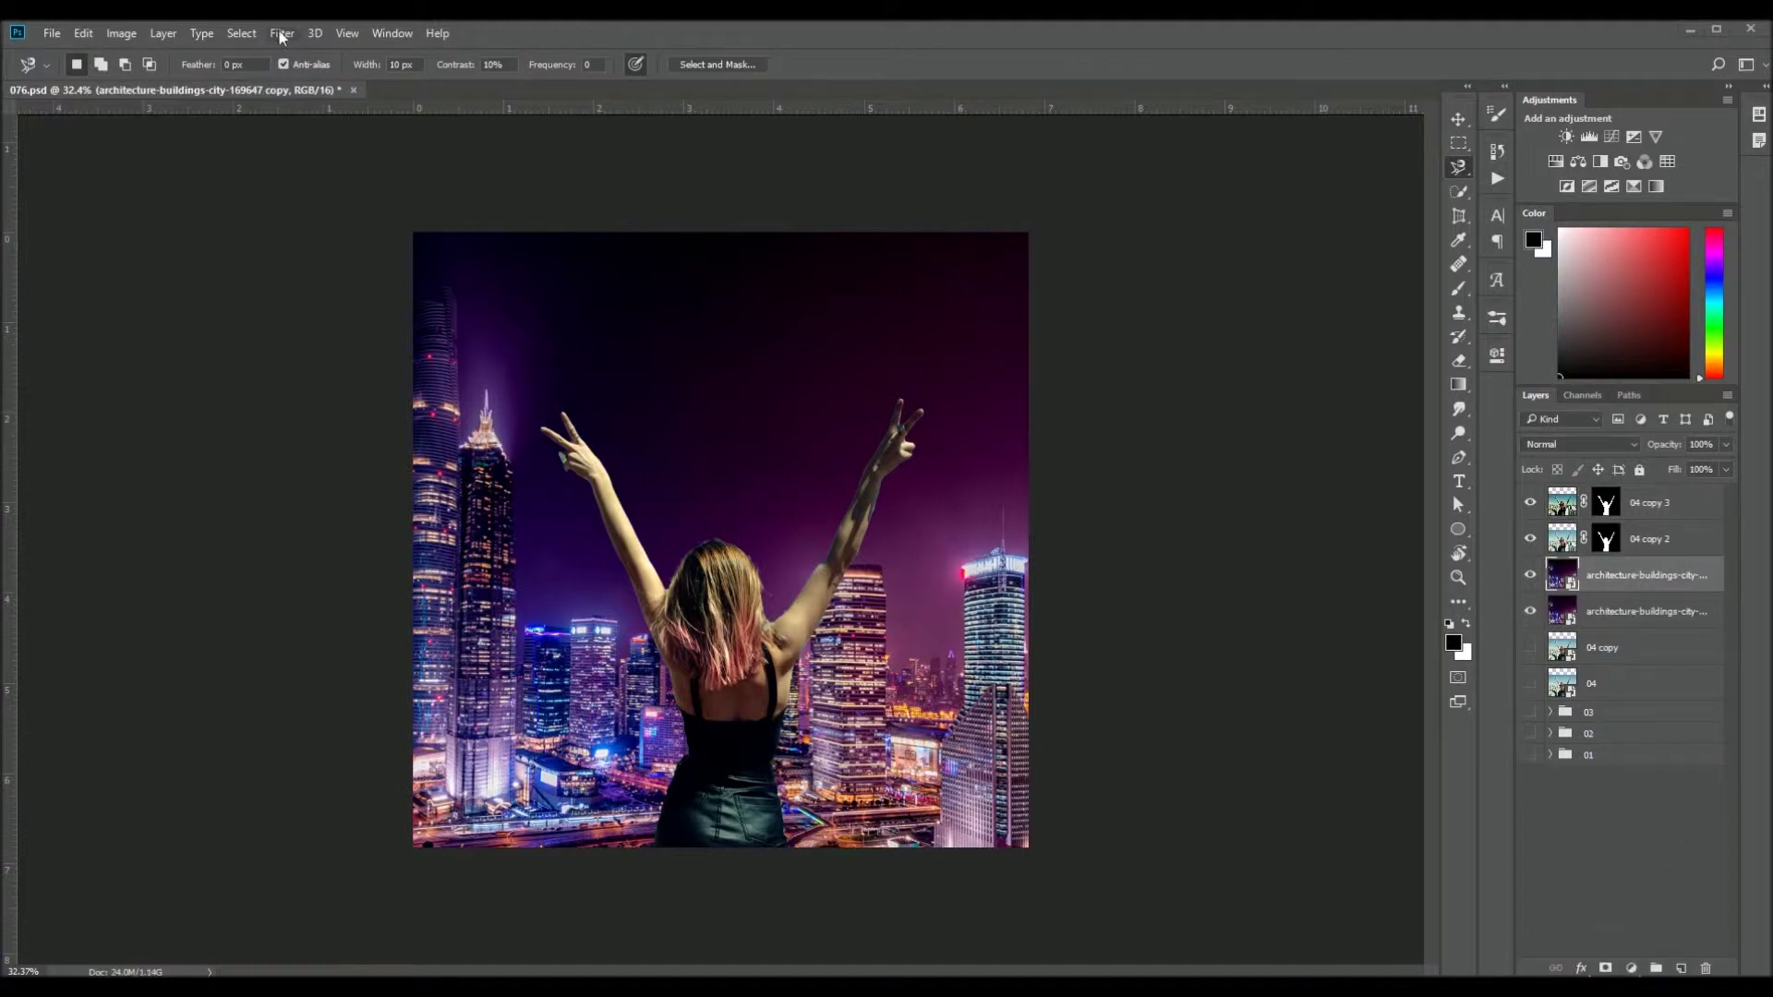
Tilt-Shift blur the city copy: 46 px, -30% distortion, 50% light bokeh, 80% bokeh color, range 150
click(282, 34)
click(314, 52)
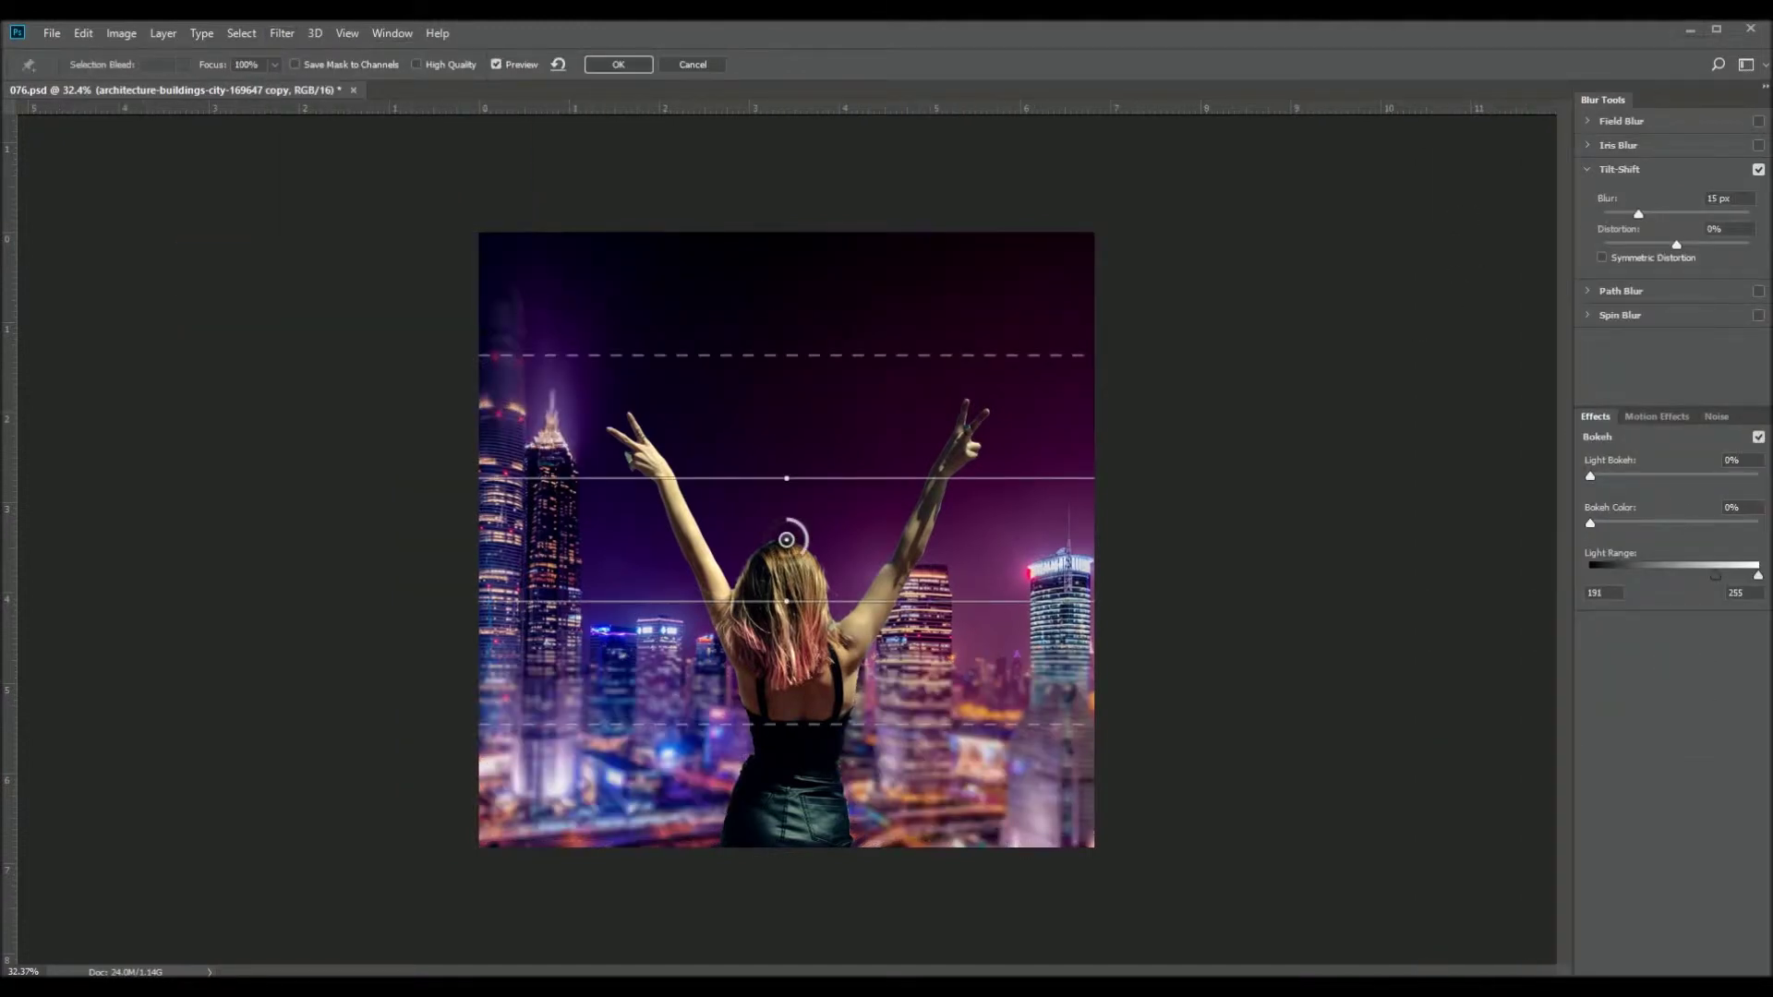
mouse_move(800, 545)
mouse_down()
mouse_move(790, 957)
mouse_move(790, 919)
mouse_up()
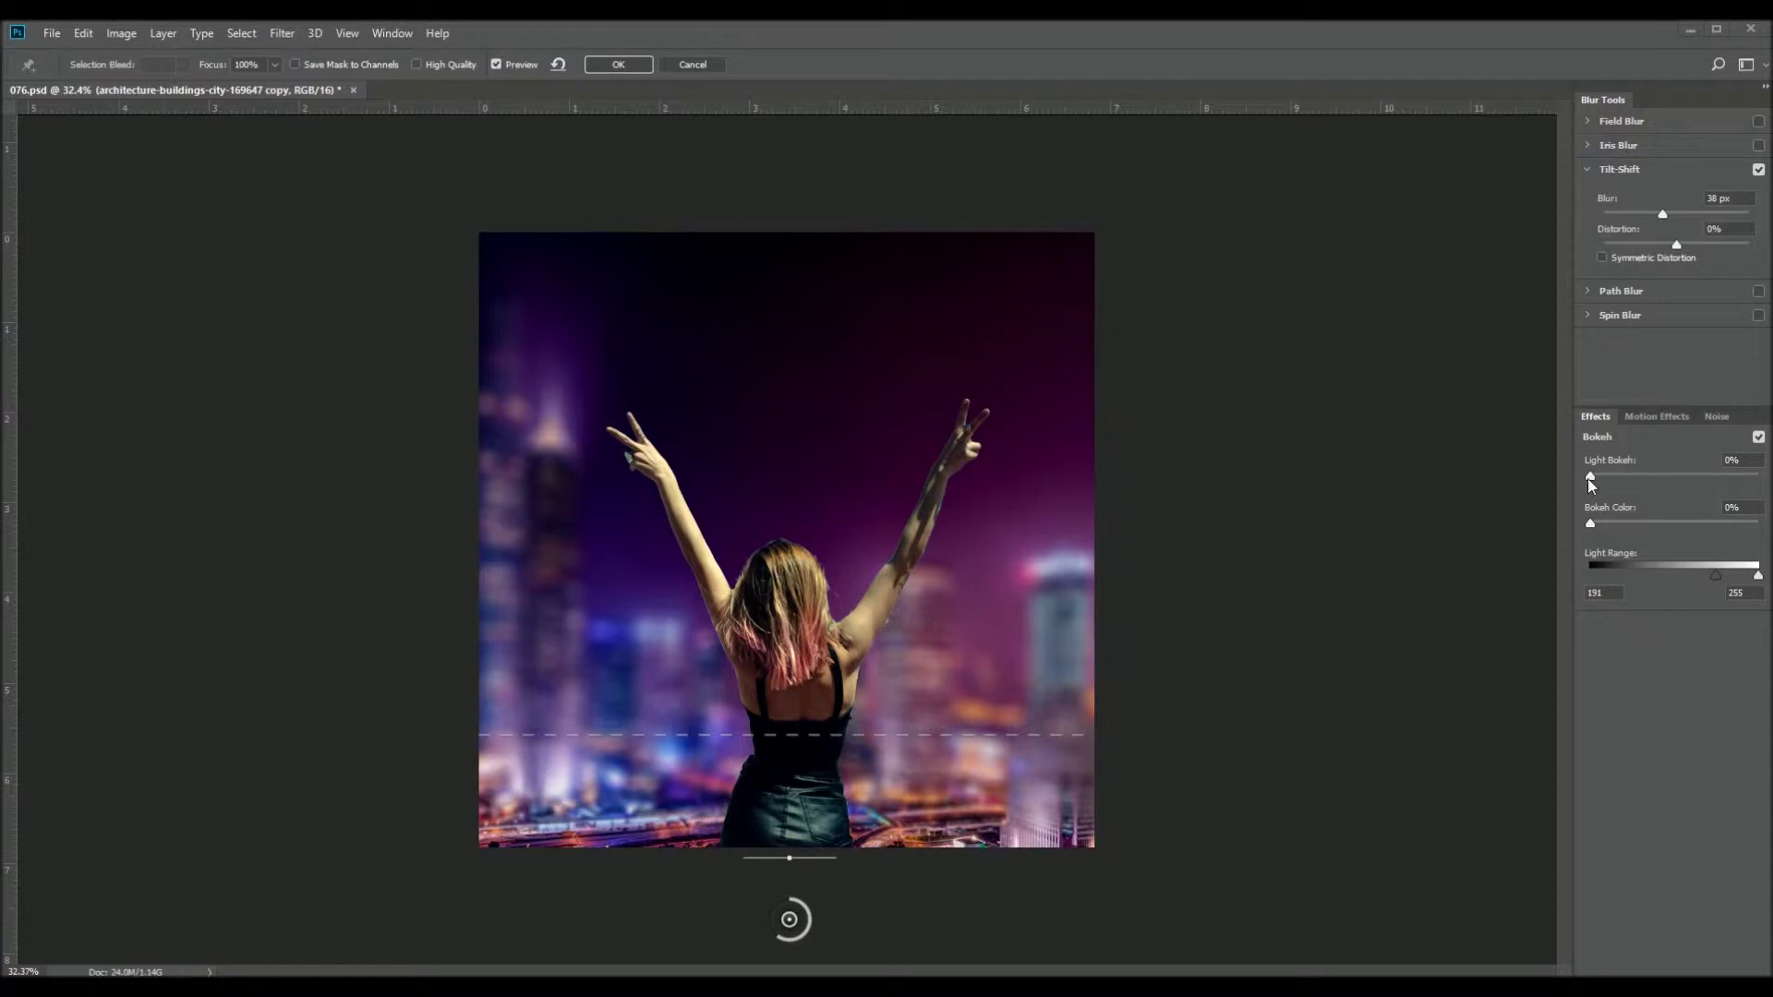
click(1672, 475)
click(1725, 523)
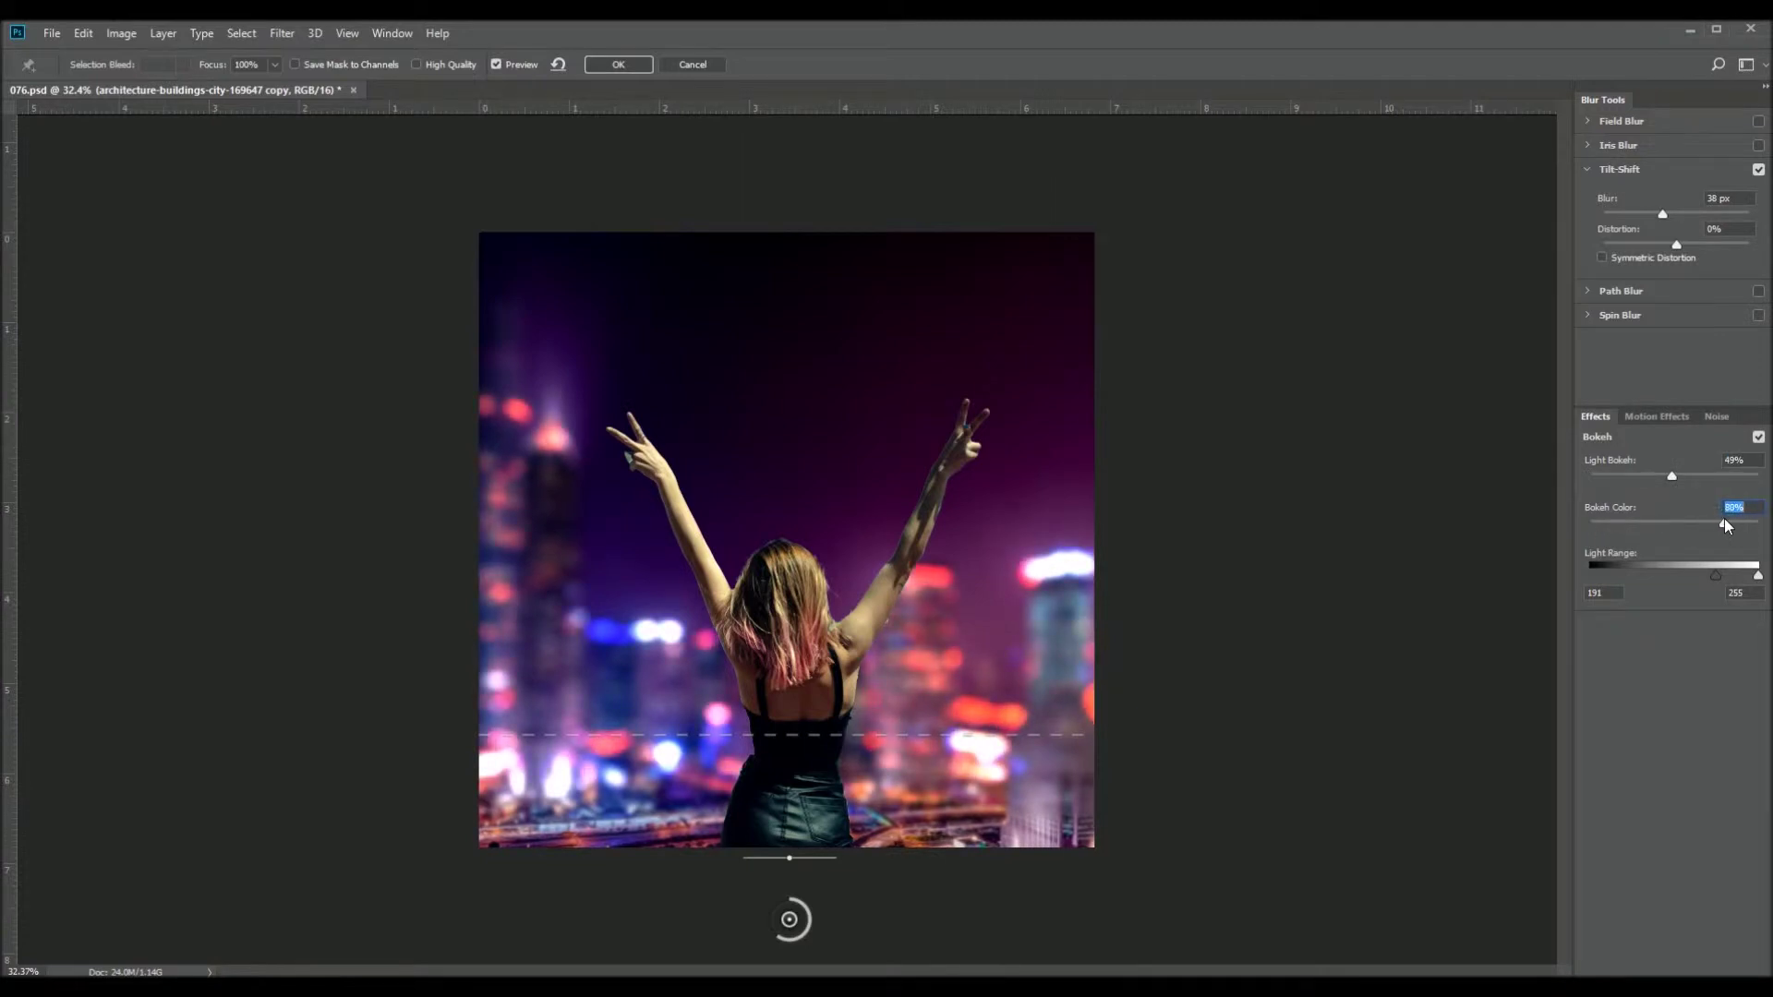
mouse_move(1716, 574)
mouse_down()
mouse_move(1691, 574)
mouse_move(1706, 551)
mouse_move(1689, 553)
mouse_up()
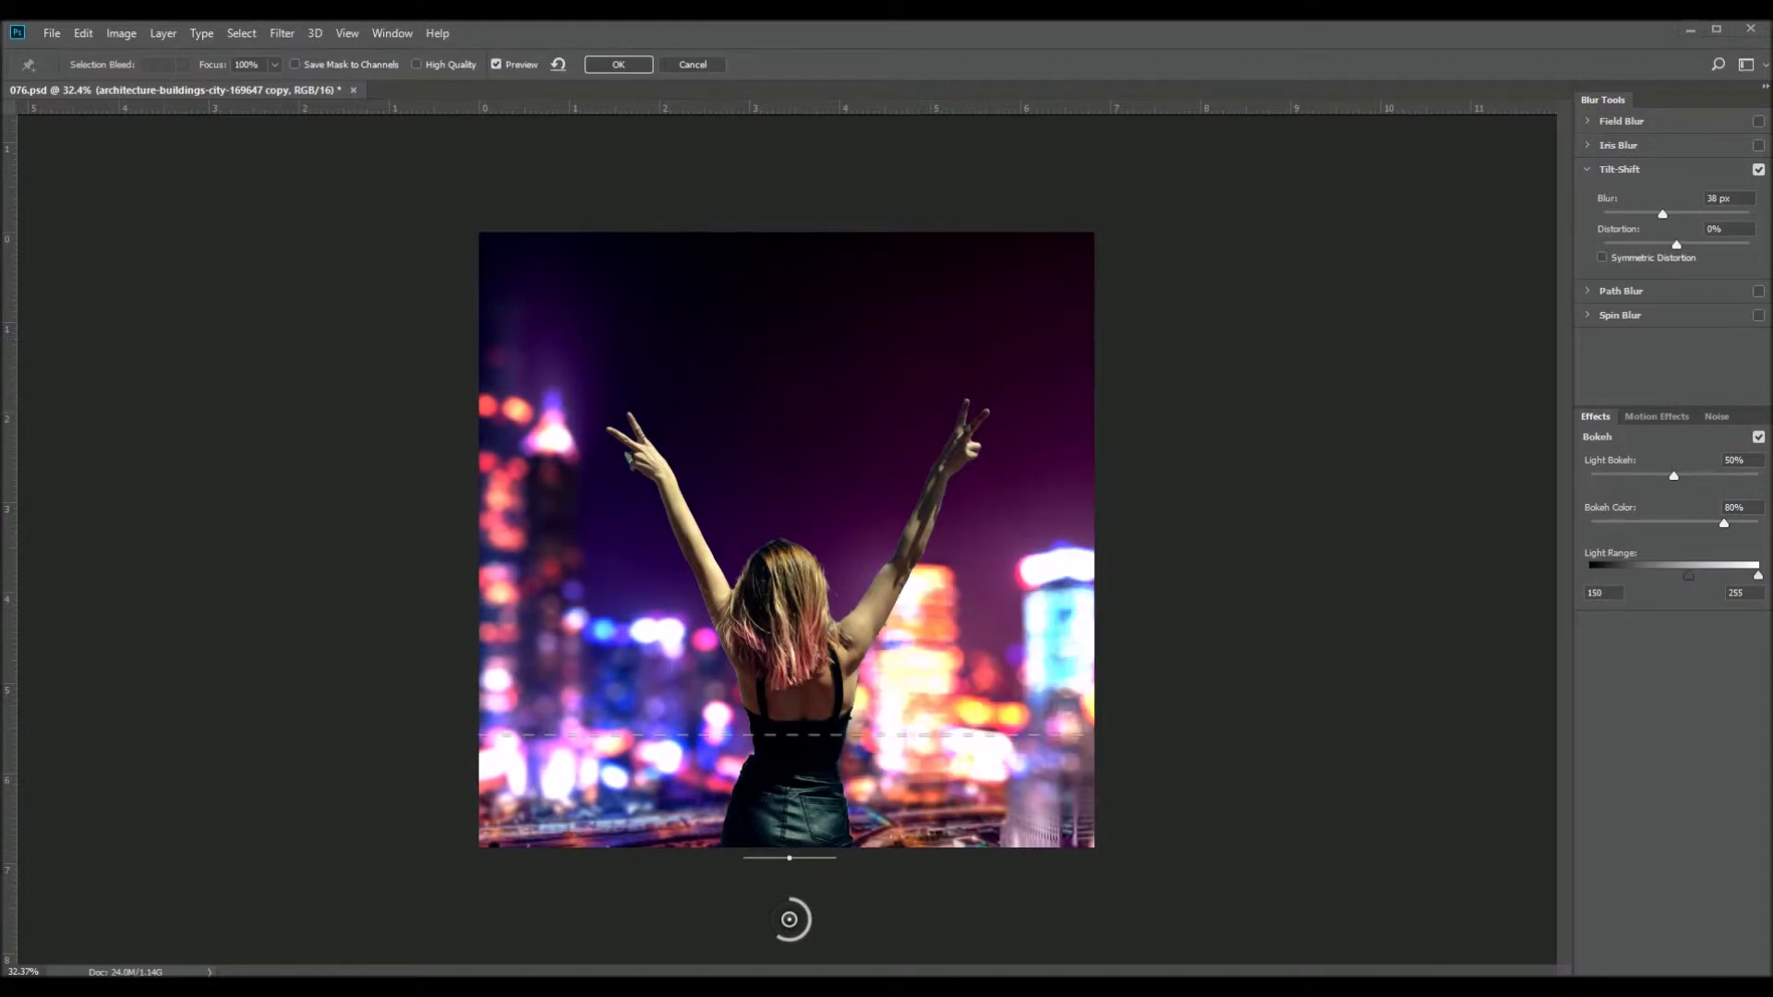
mouse_move(1666, 214)
mouse_down()
mouse_move(1706, 246)
mouse_move(1628, 245)
mouse_up()
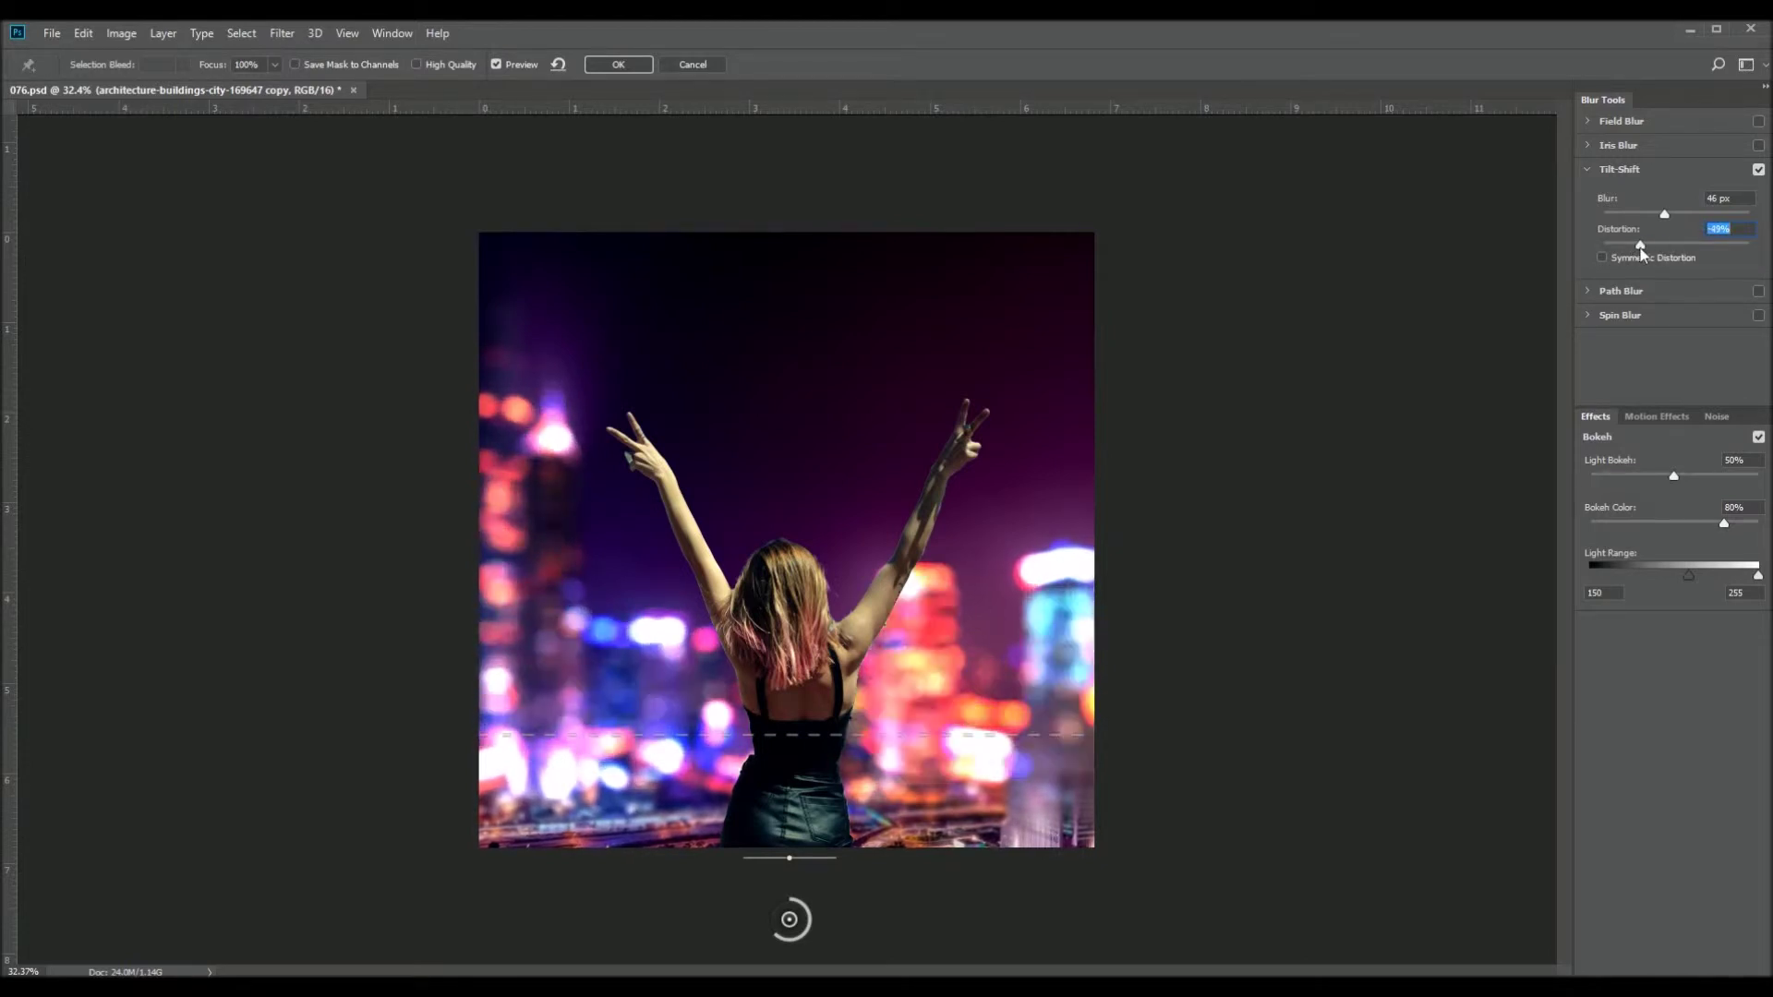
drag(1629, 247, 1655, 247)
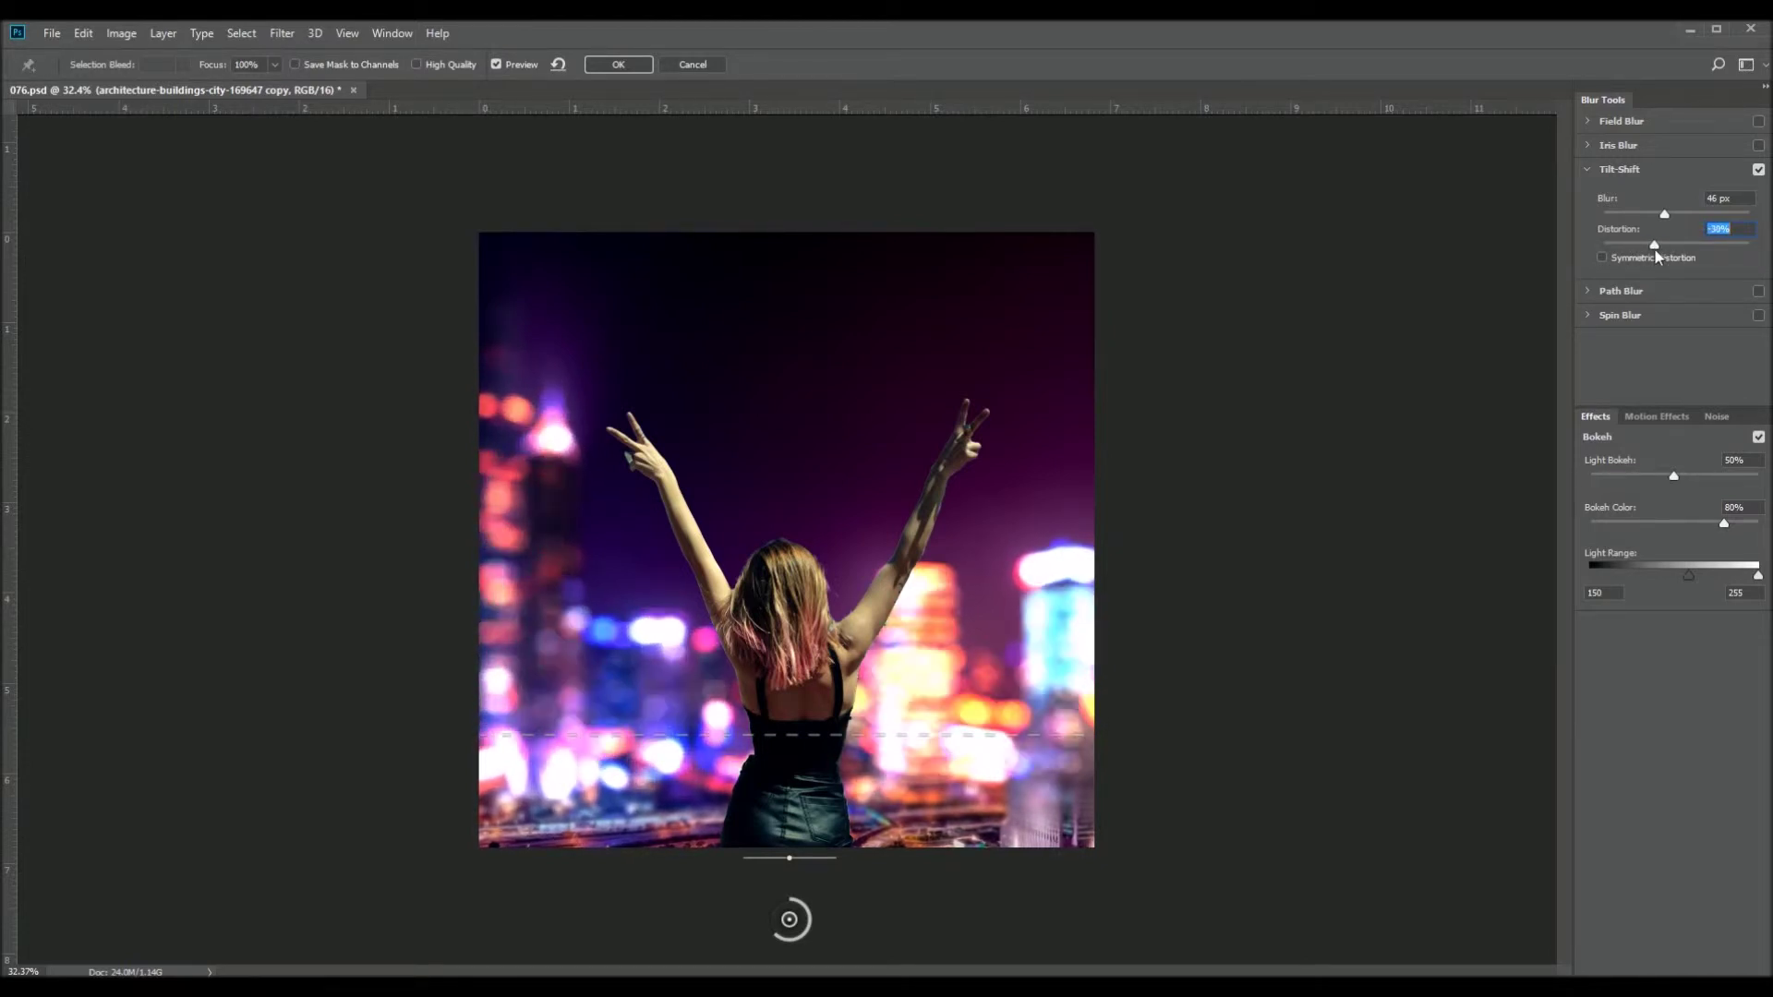
click(637, 67)
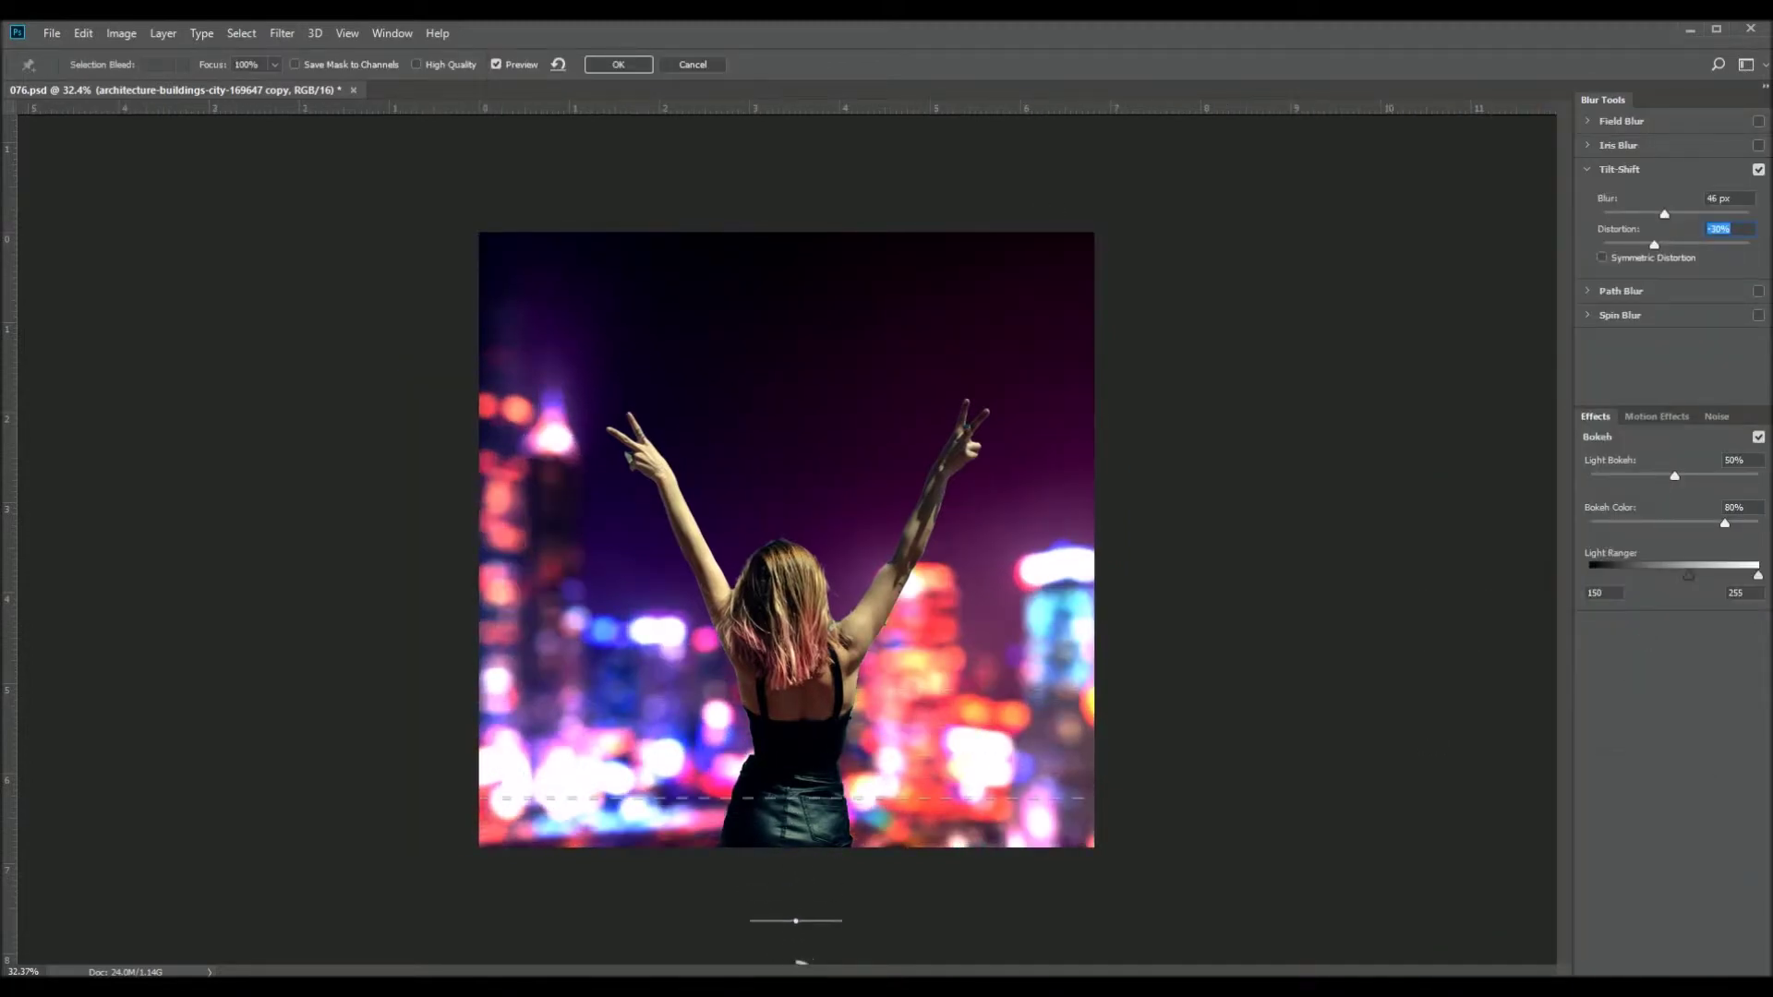
key(Return)
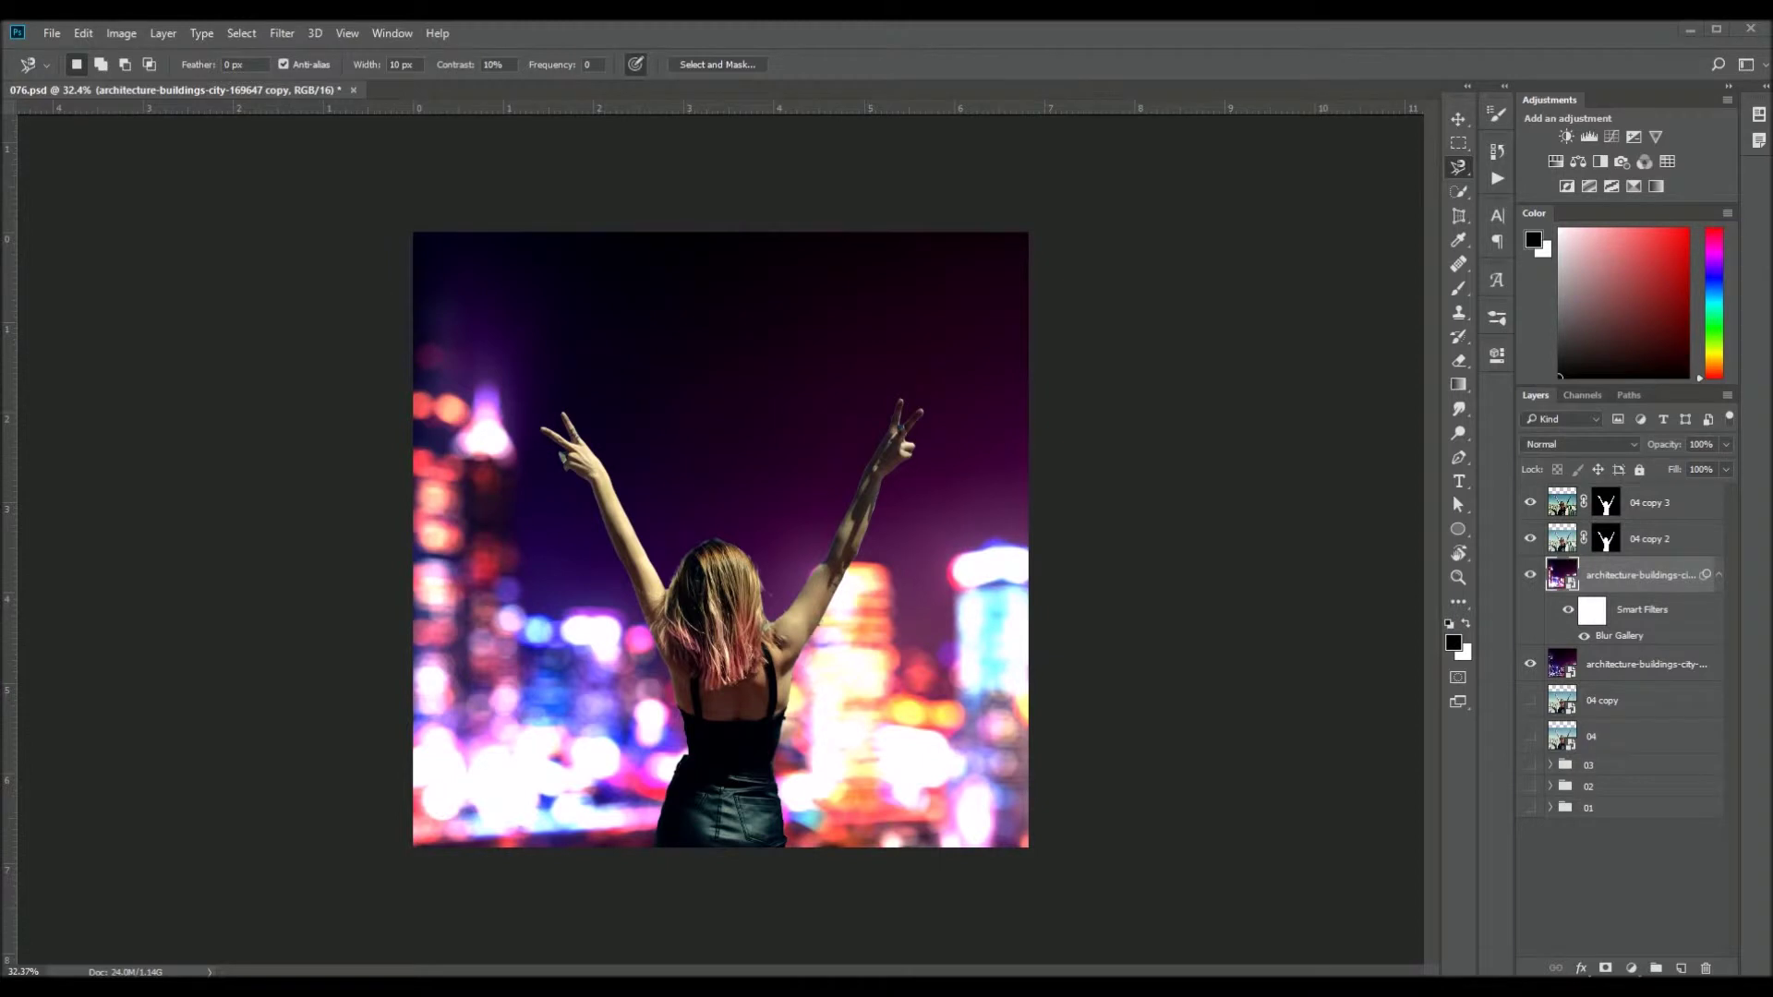
On a new layer, stamp white brush dots of varying sizes across the city and edges
key(ctrl+shift+alt+n)
click(1459, 288)
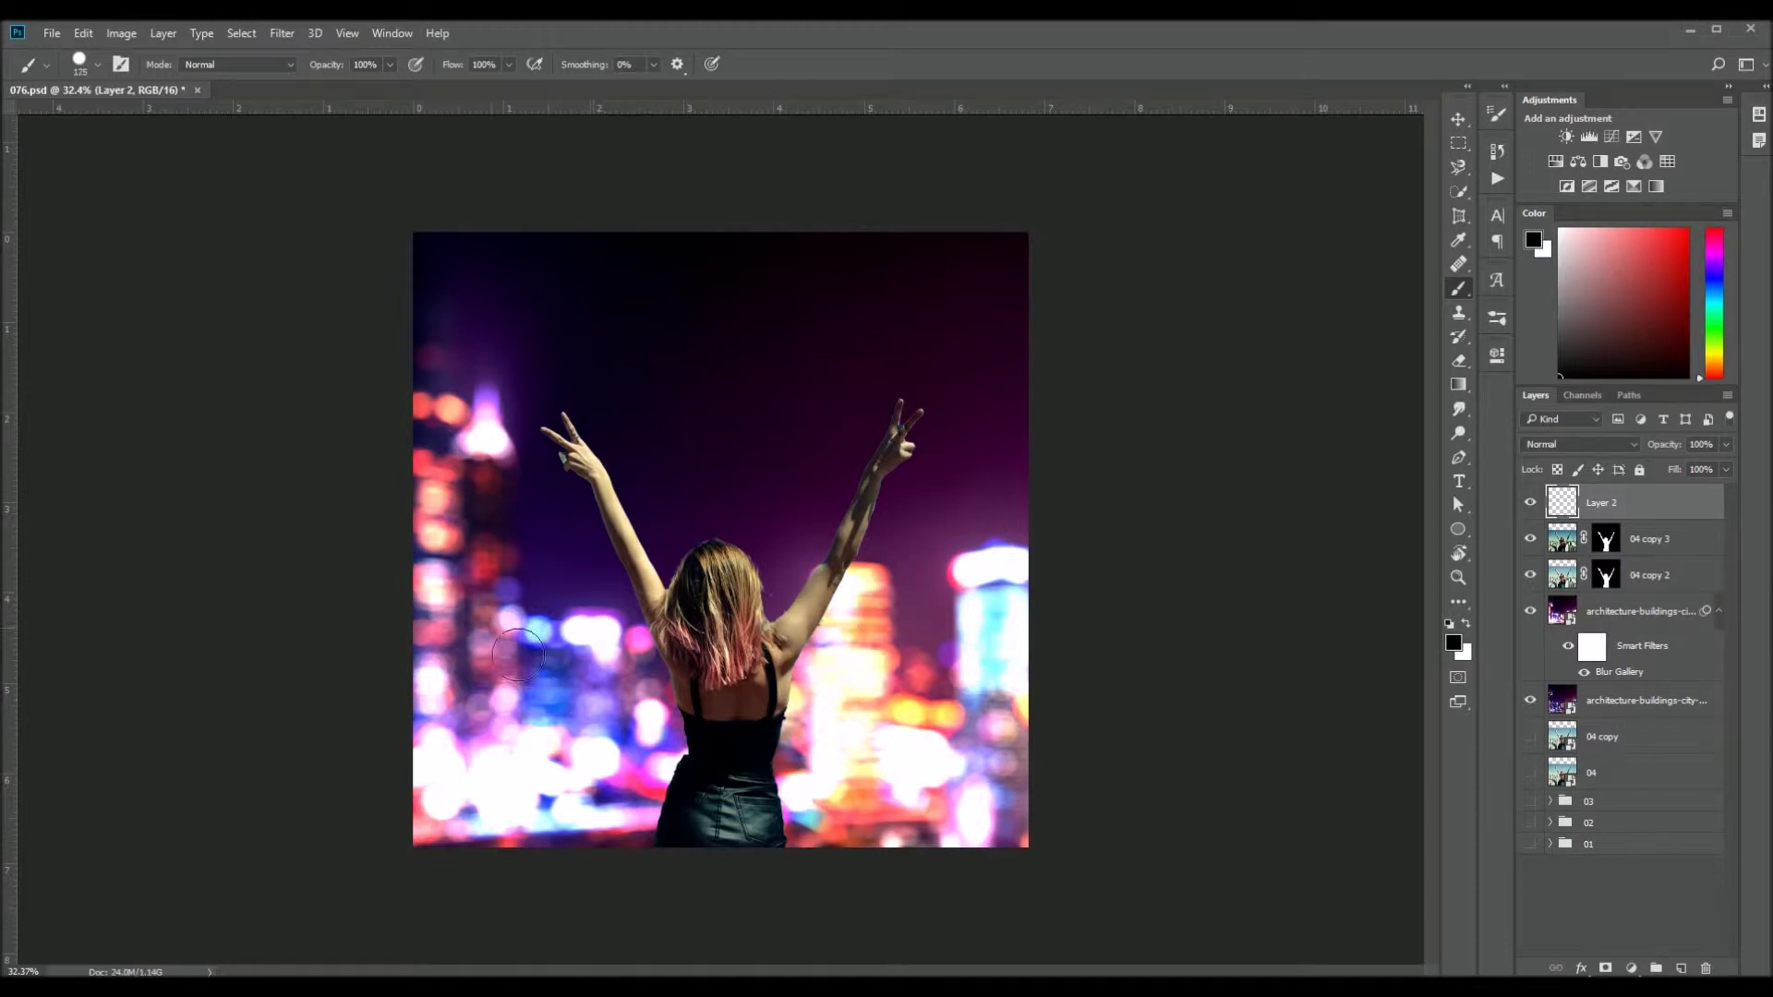
key(x)
click(484, 625)
click(912, 663)
click(612, 762)
key(bracketleft)
key(bracketleft)
key(bracketleft)
click(751, 694)
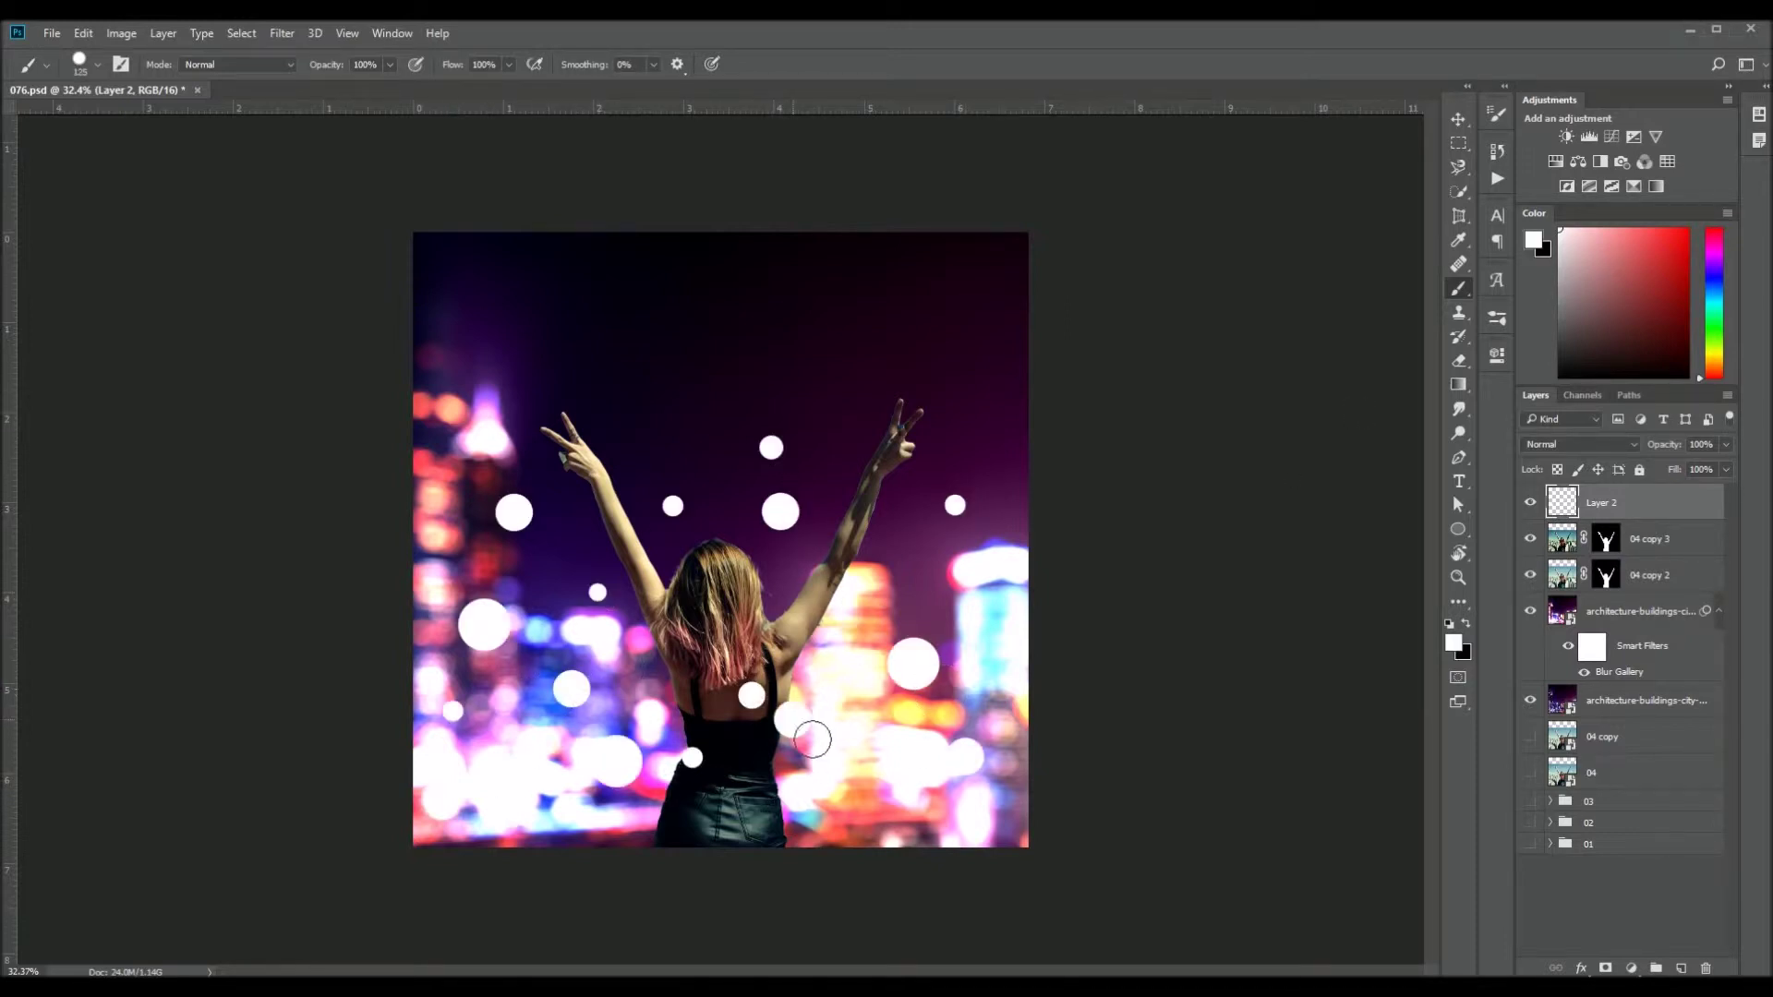
click(910, 564)
key(bracketleft)
key(bracketleft)
key(bracketleft)
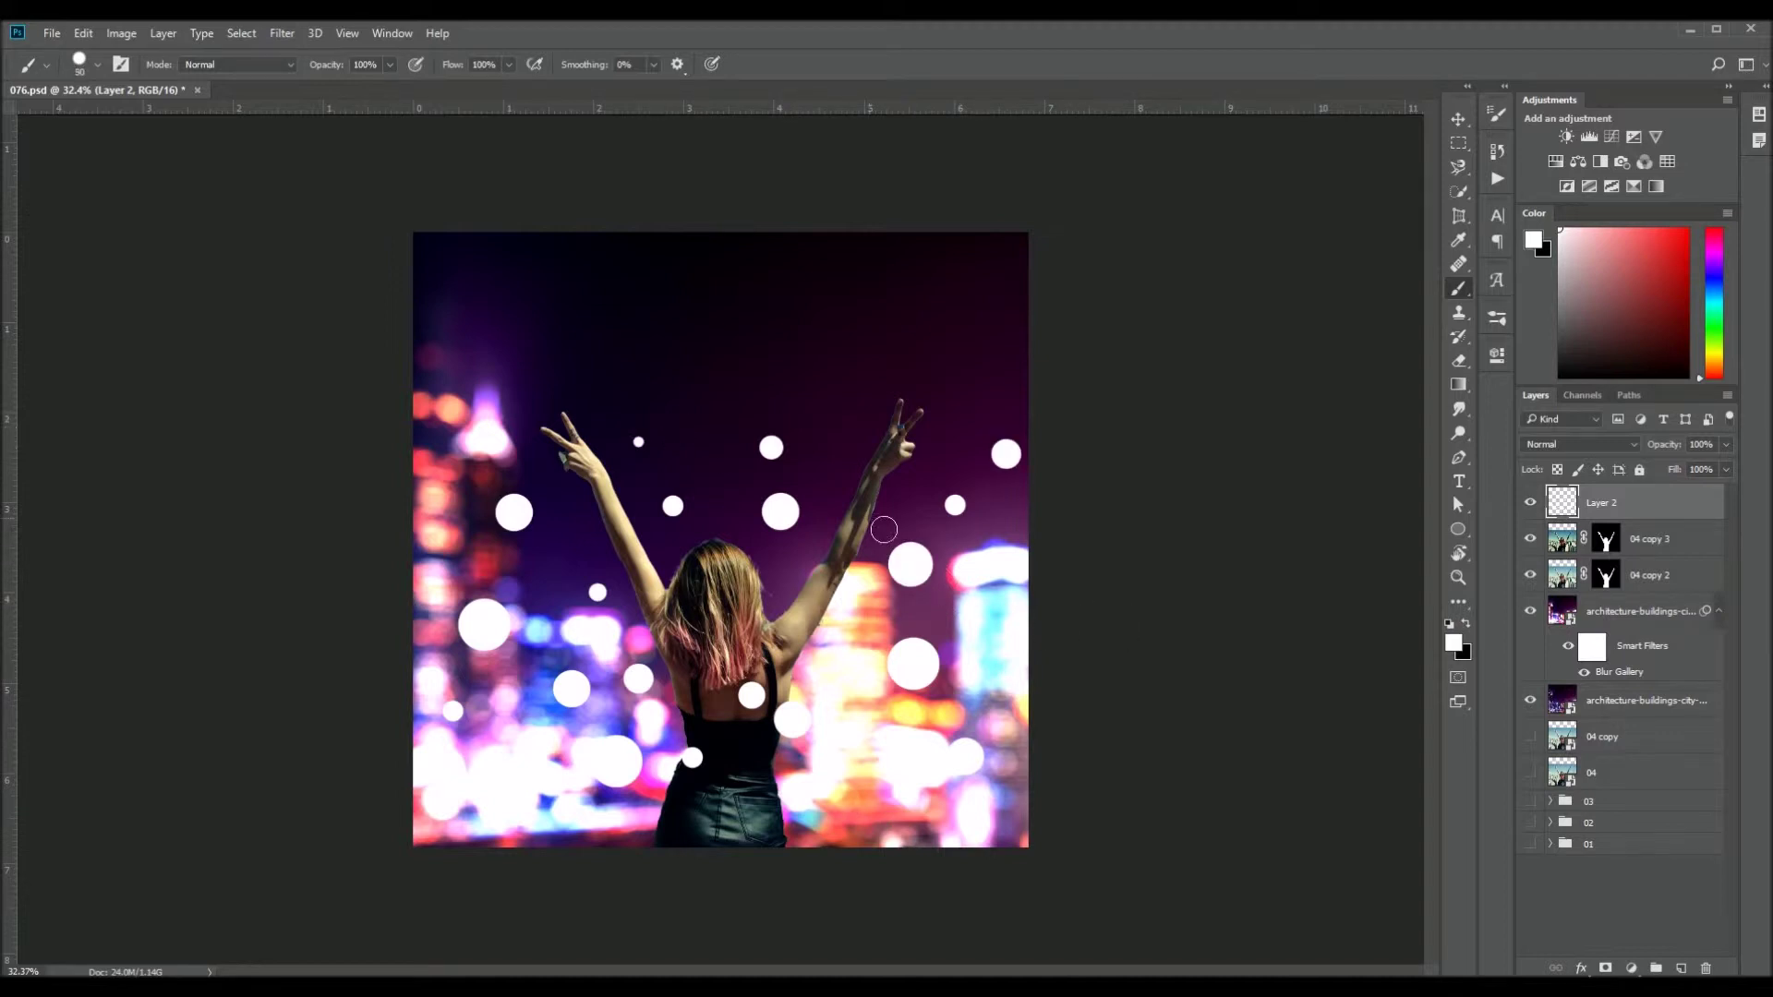
key(bracketright)
key(bracketright)
key(bracketright)
click(910, 843)
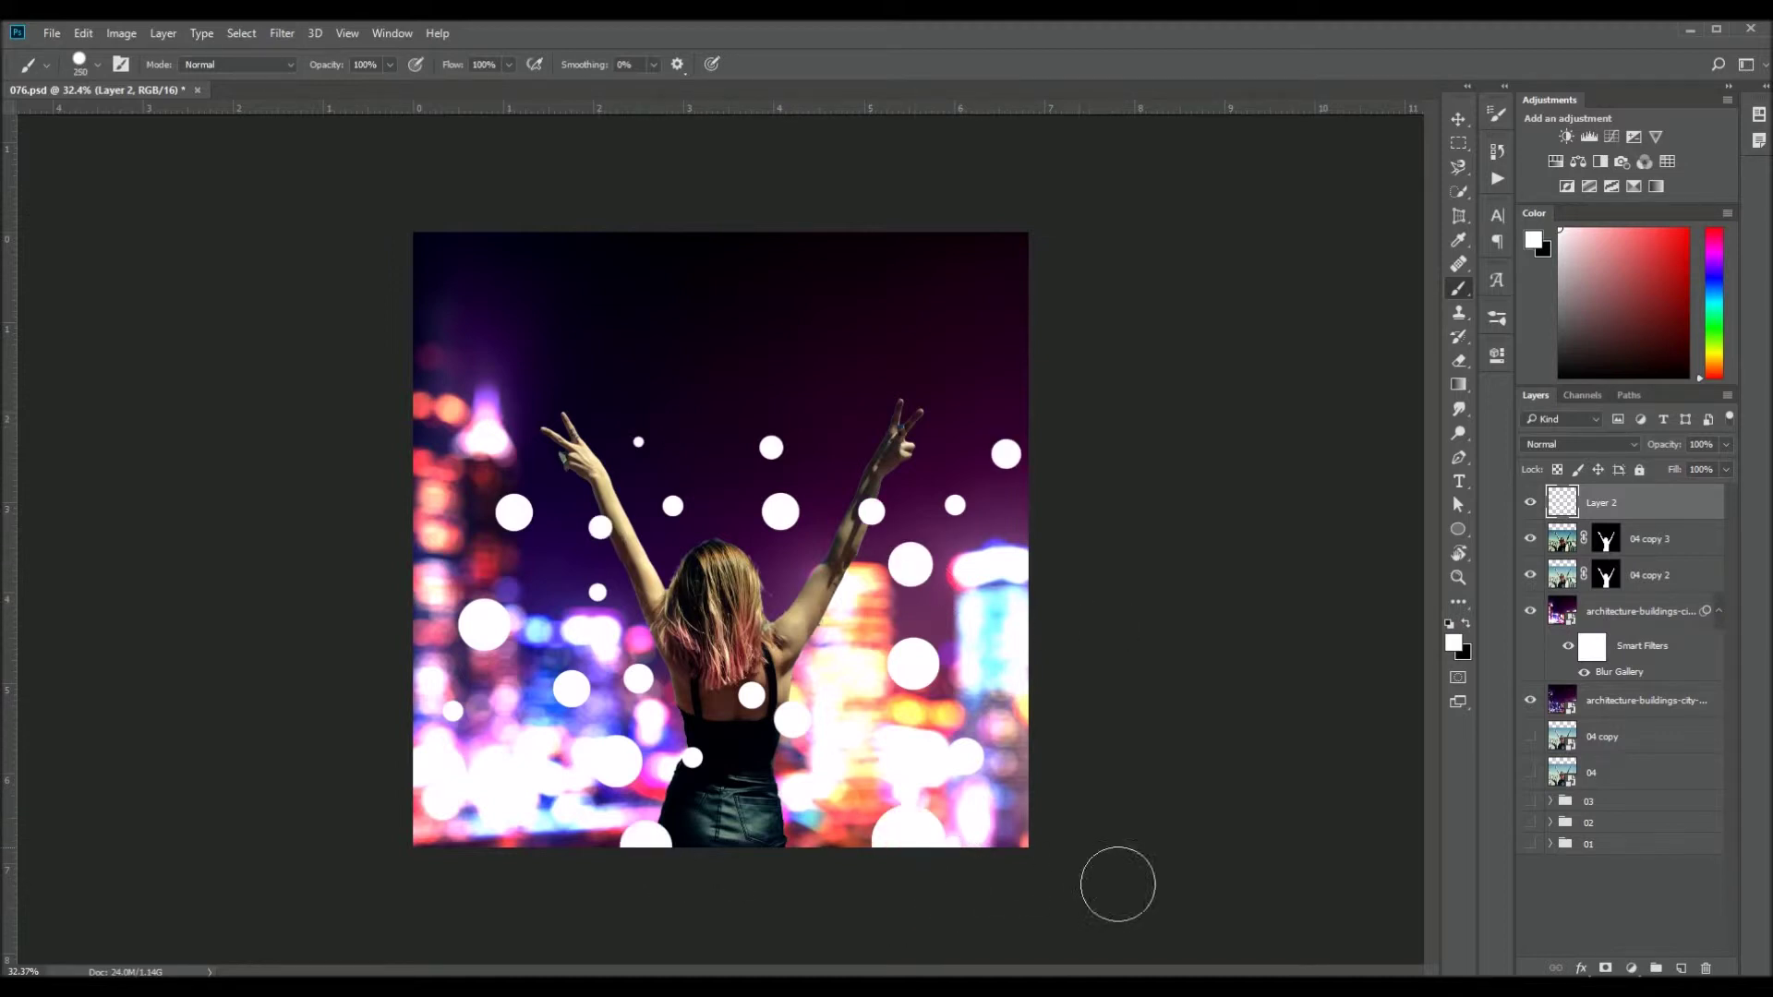
key(bracketright)
key(bracketright)
key(bracketright)
click(856, 809)
click(416, 523)
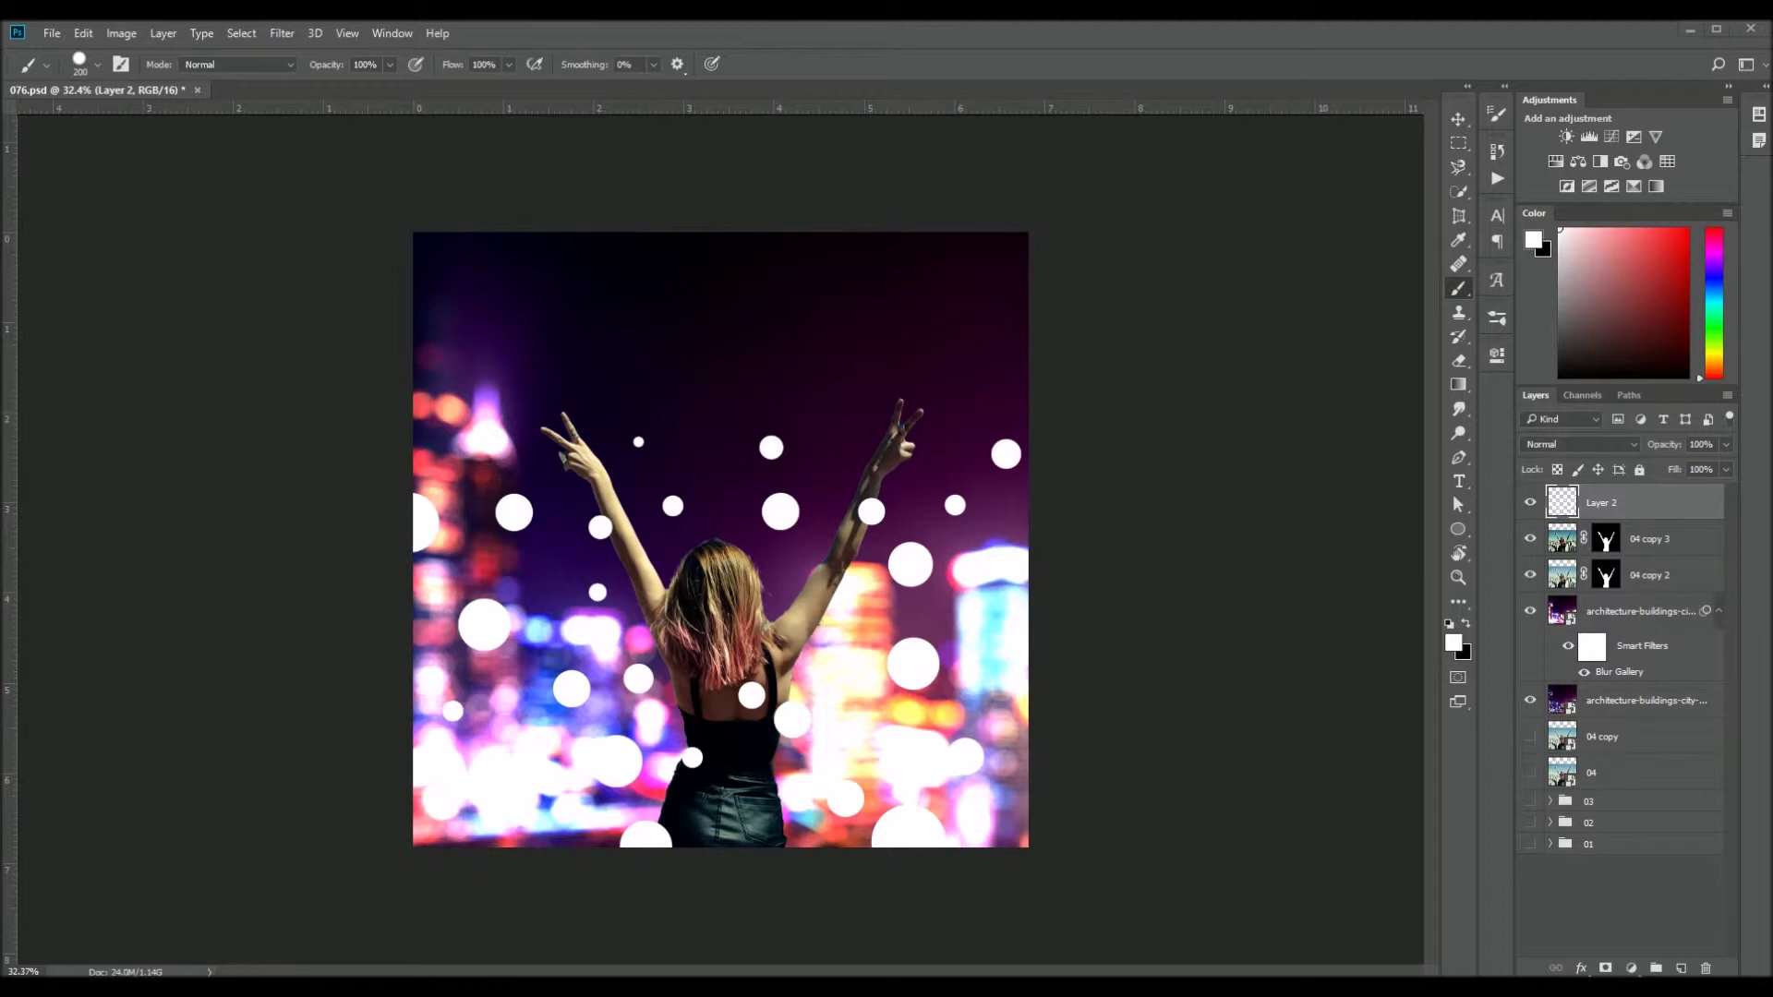
Blur the white circles and lower the circle layer's fill to 40%
click(281, 32)
click(204, 298)
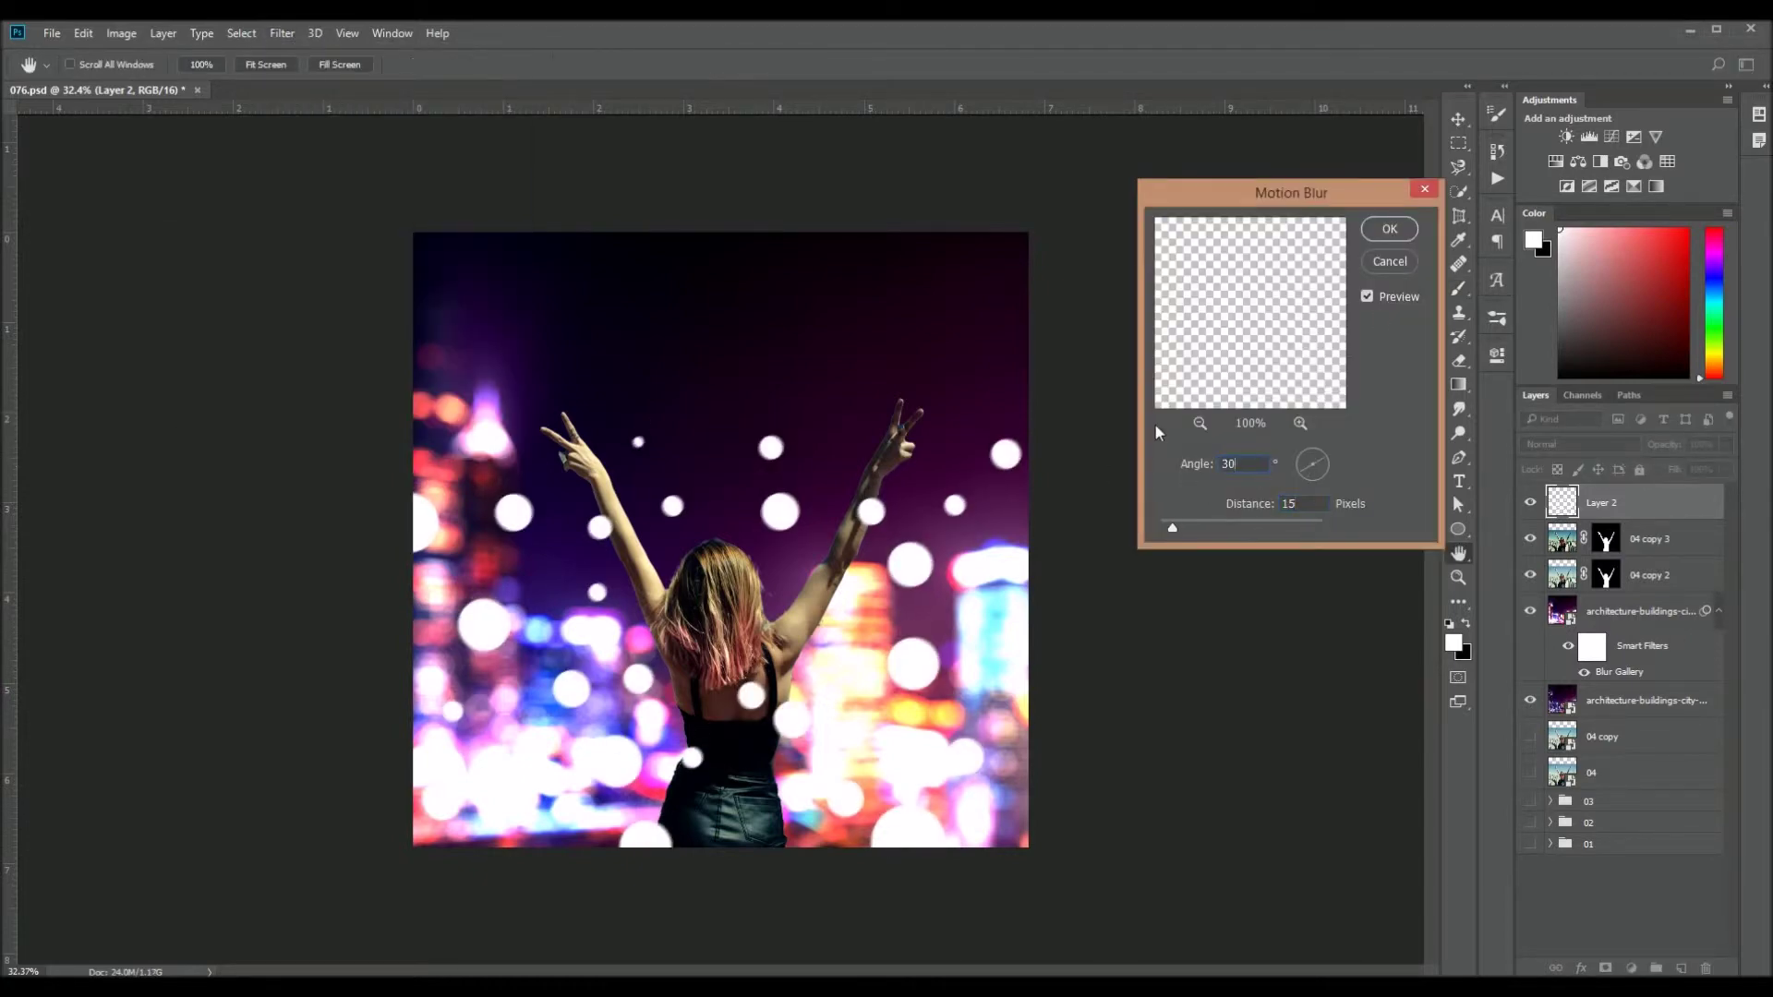
key(Return)
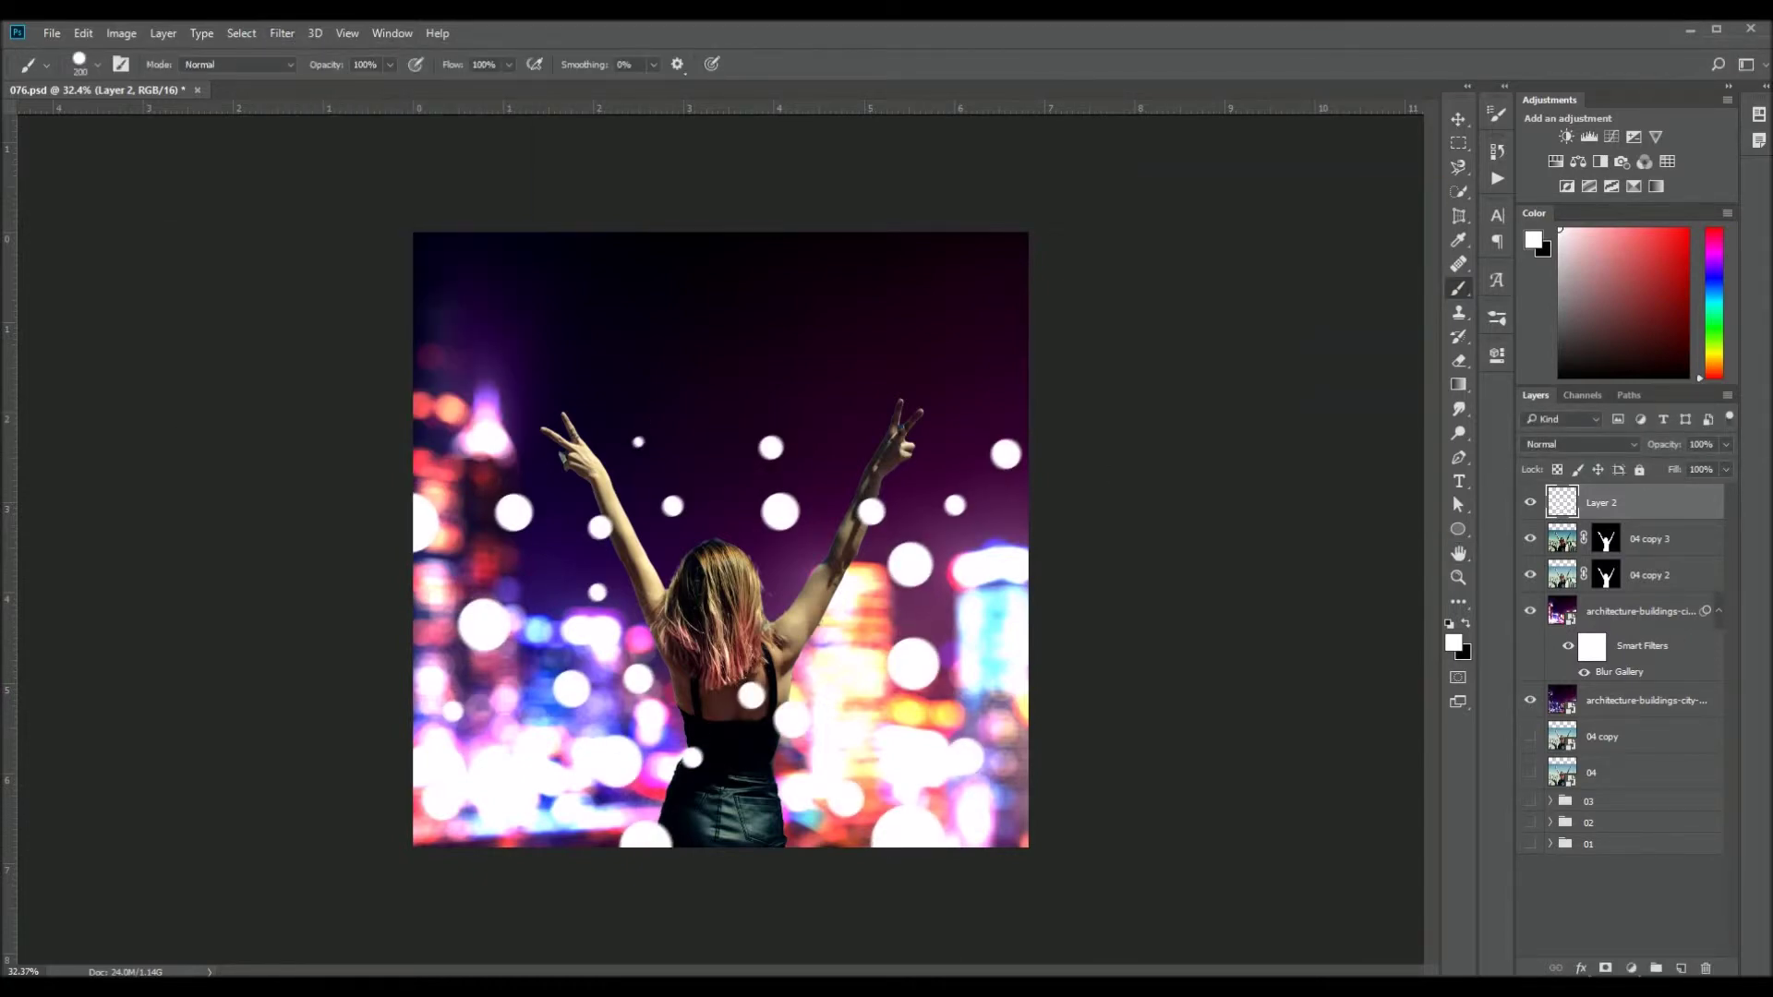
text(40)
key(Return)
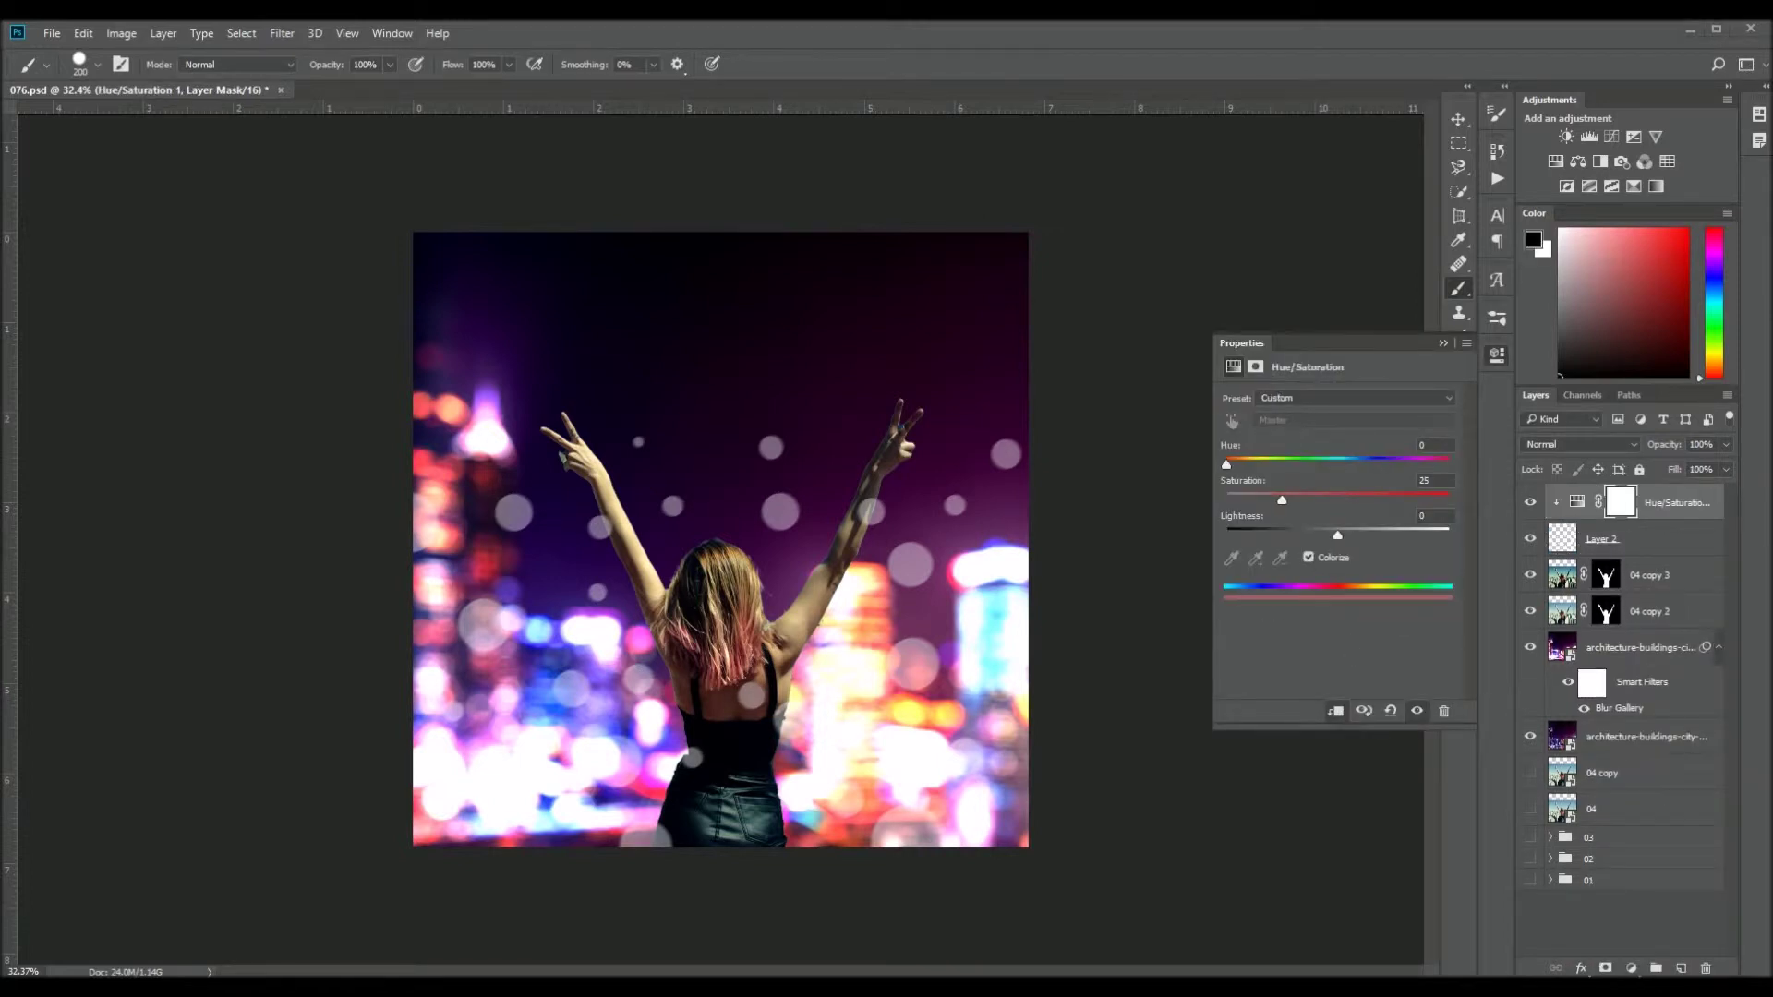
Tweak the Hue/Saturation tint, then delete that adjustment layer
drag(1424, 509, 1416, 503)
click(1437, 536)
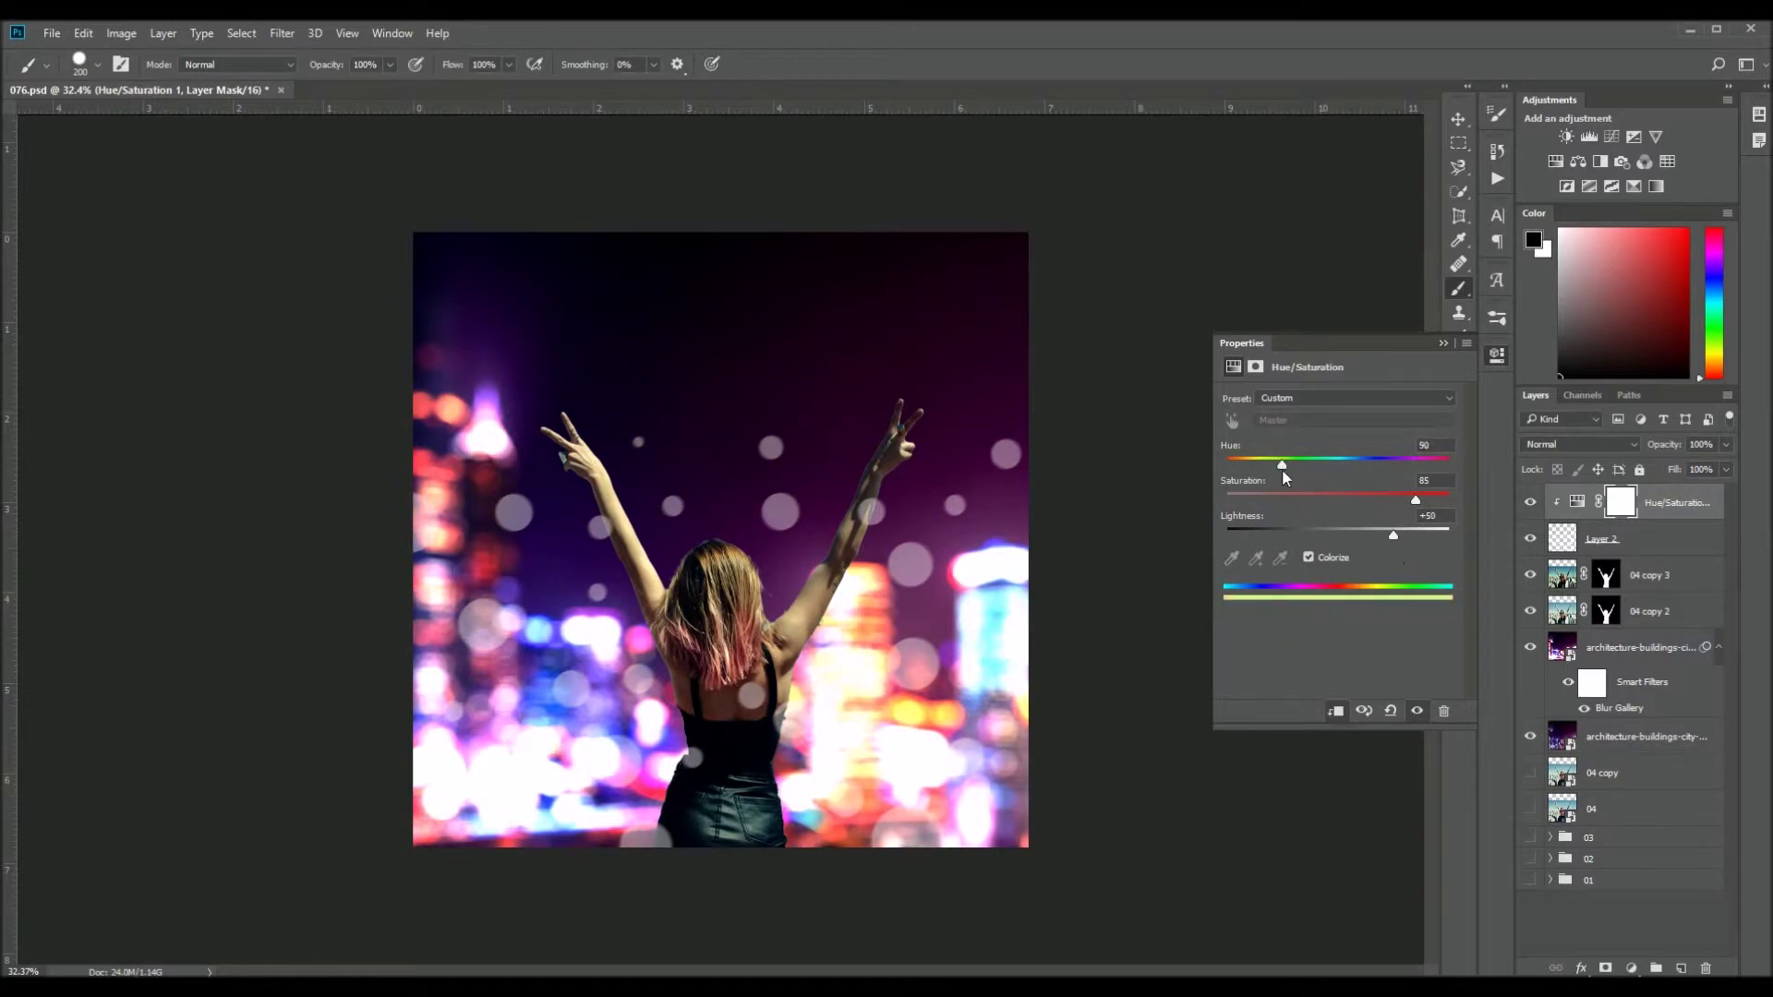
click(1497, 354)
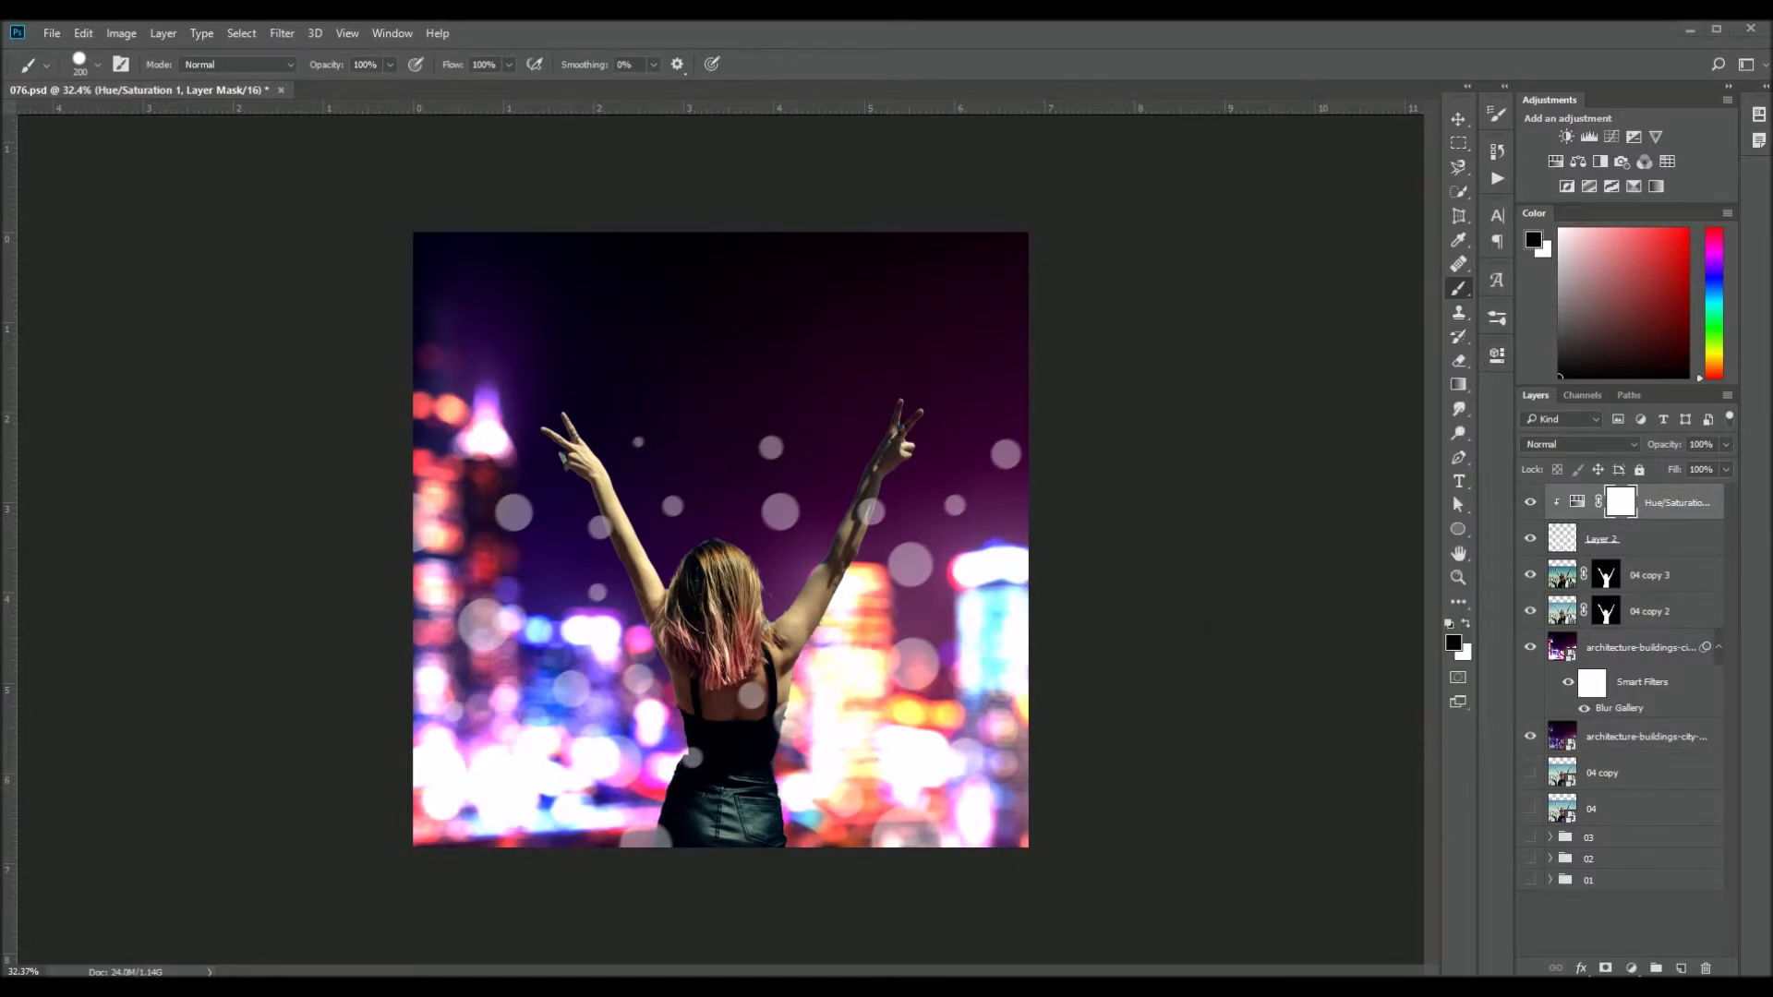
key(Delete)
click(1579, 444)
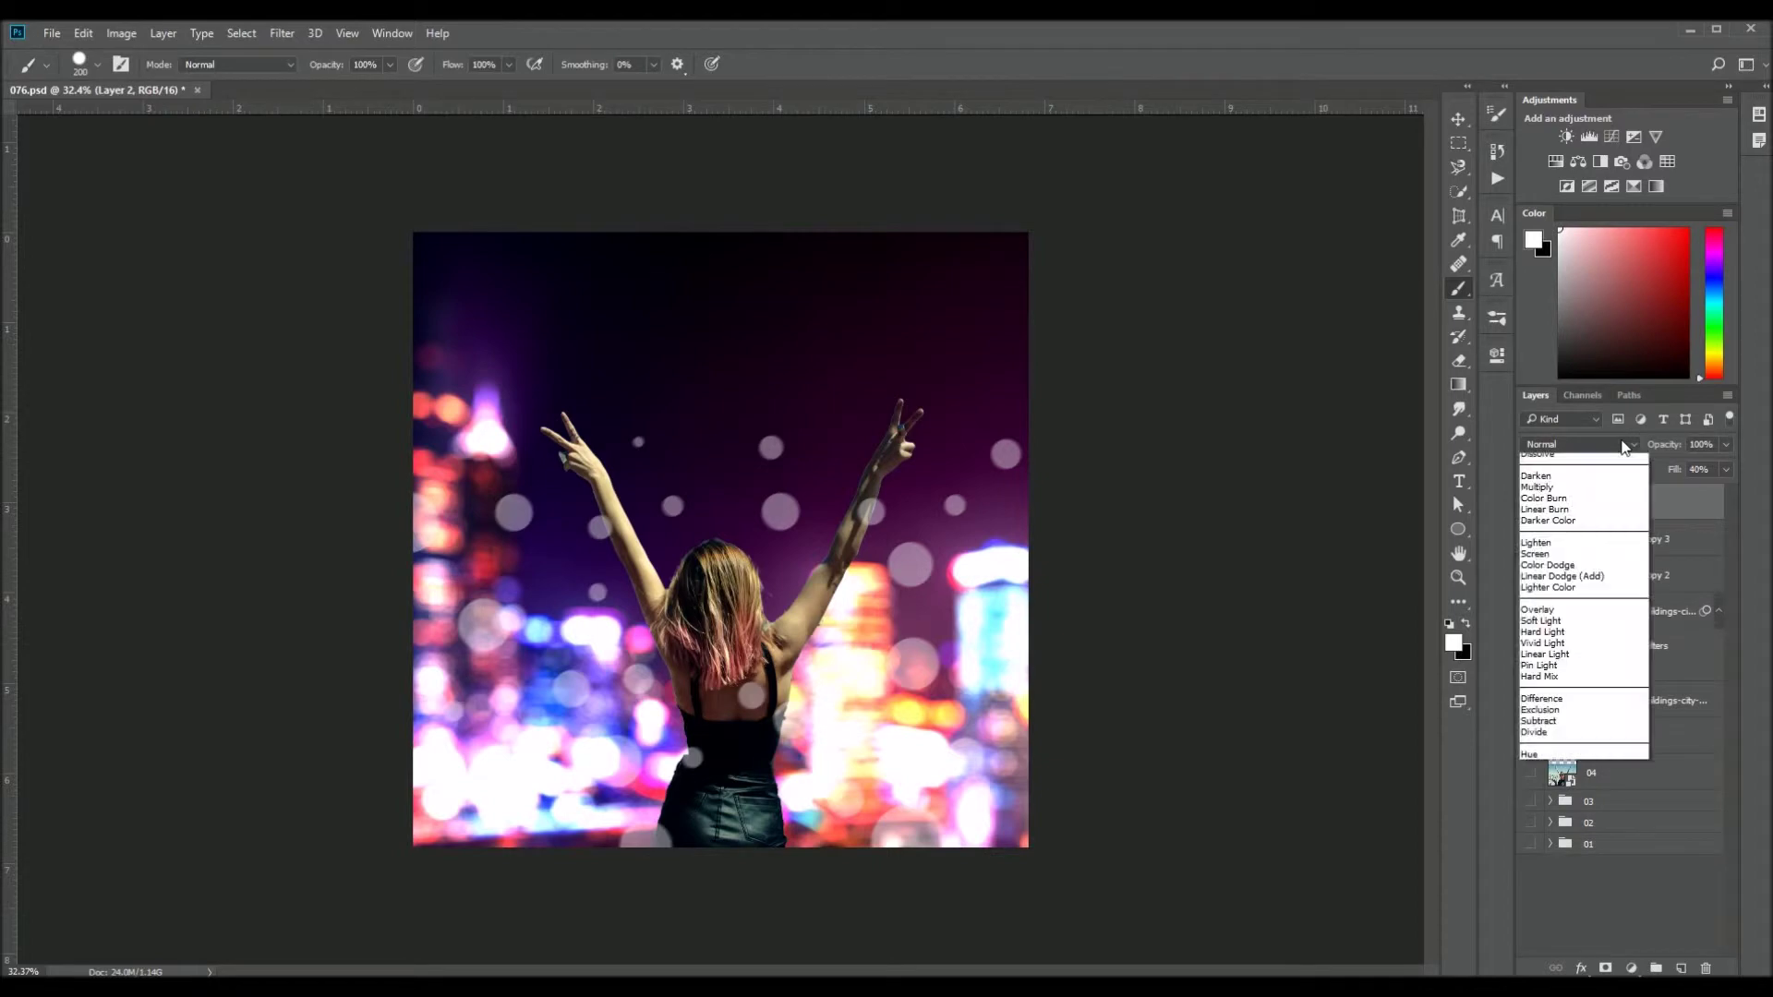
Set Layer 2 to Overlay at 100% fill, hide 04 copy 2, and select 04 copy 3's mask
click(1593, 638)
drag(1725, 469, 1736, 489)
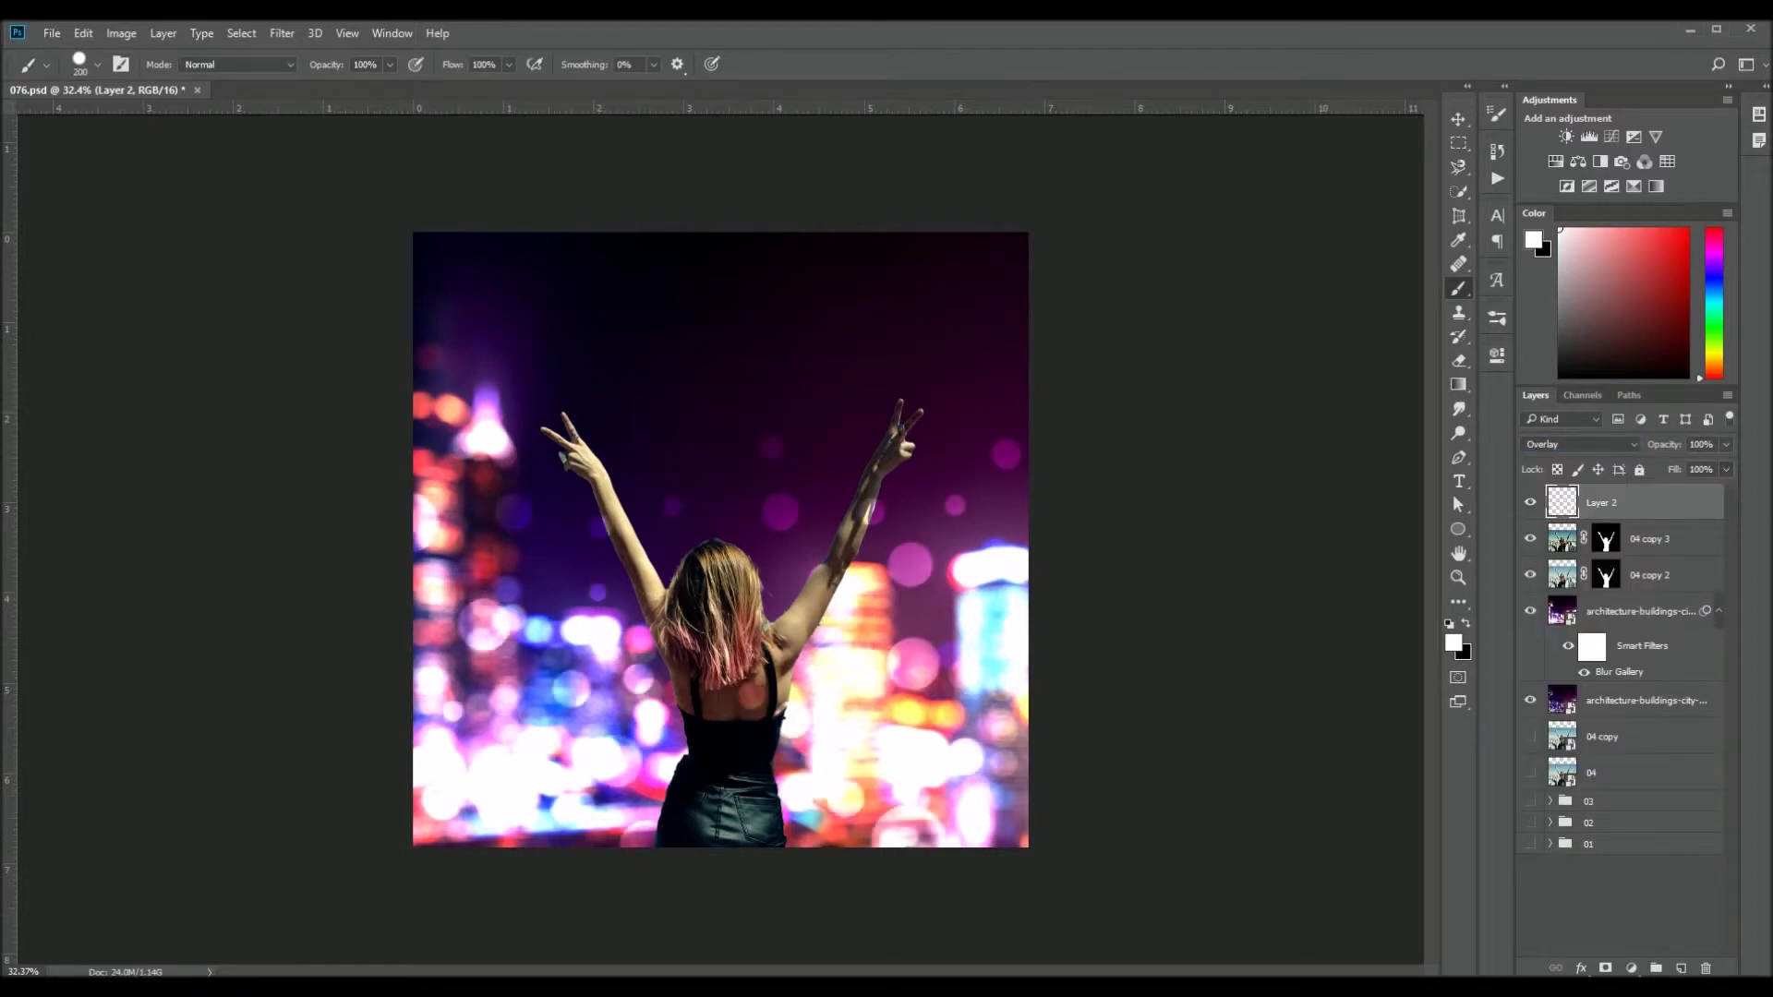
scroll(806, 662, up, 5)
click(1530, 574)
click(1607, 539)
Paint black on 04 copy 3's mask to trim the woman's hair edge
key(x)
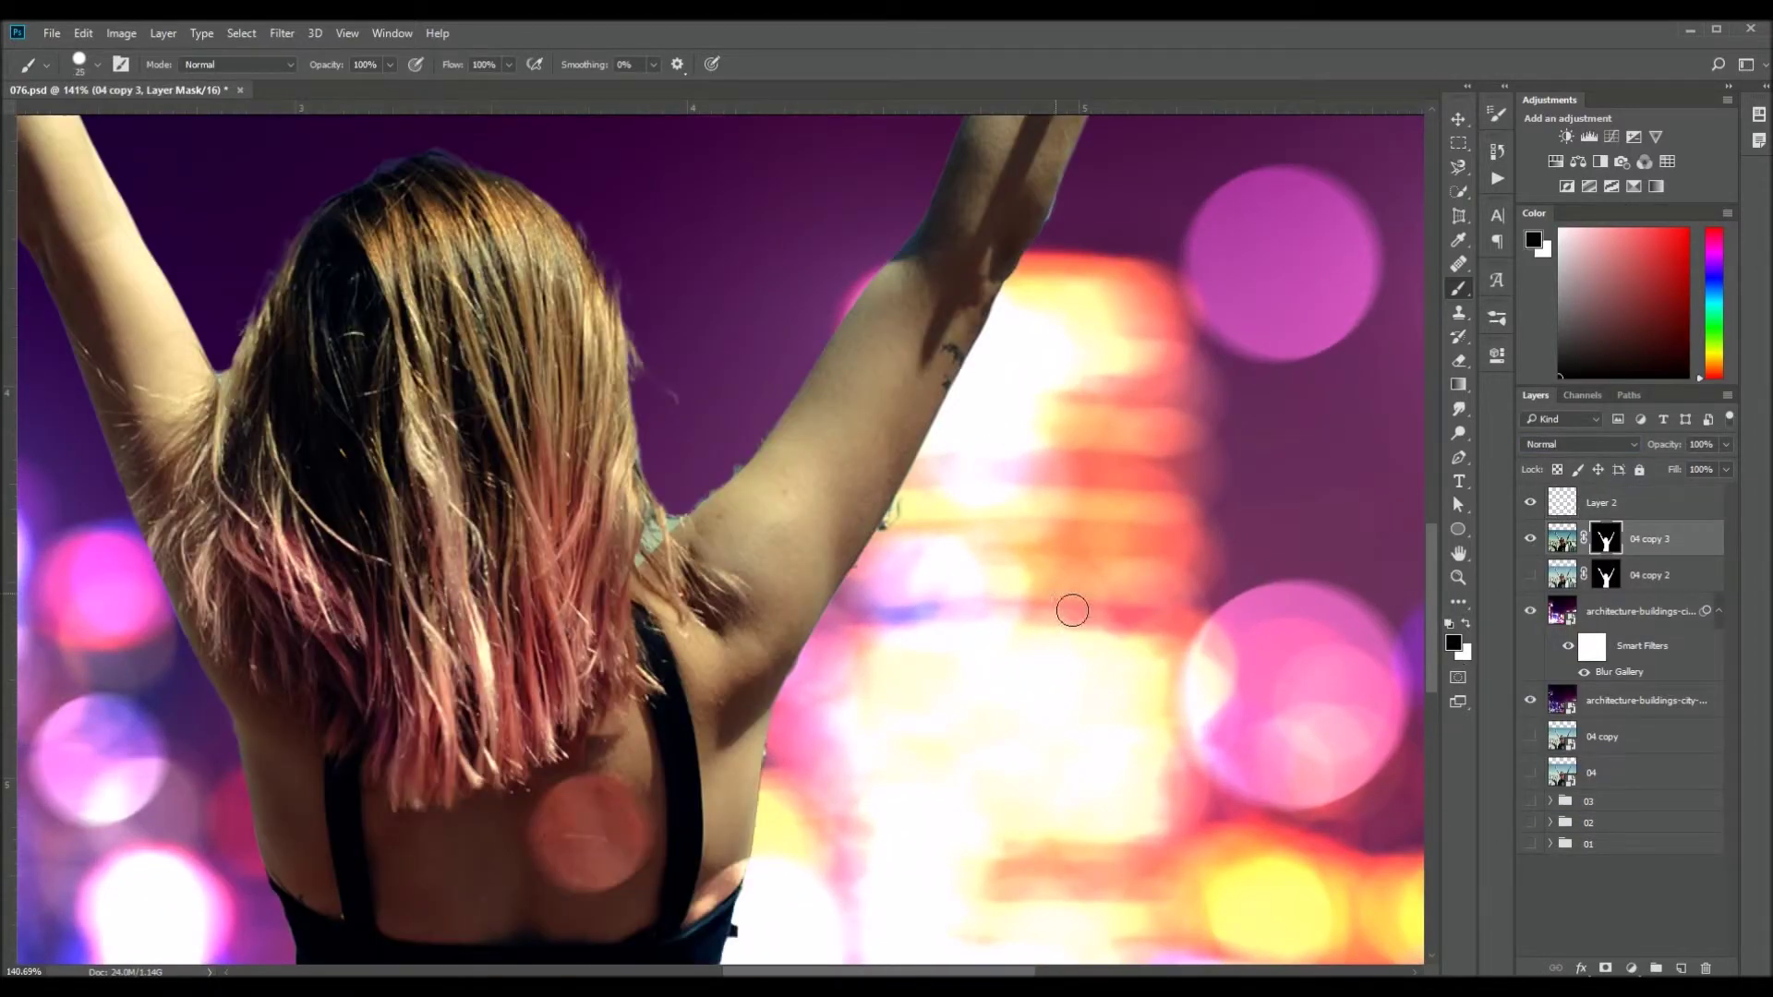
scroll(1072, 611, up, 3)
scroll(808, 665, up, 3)
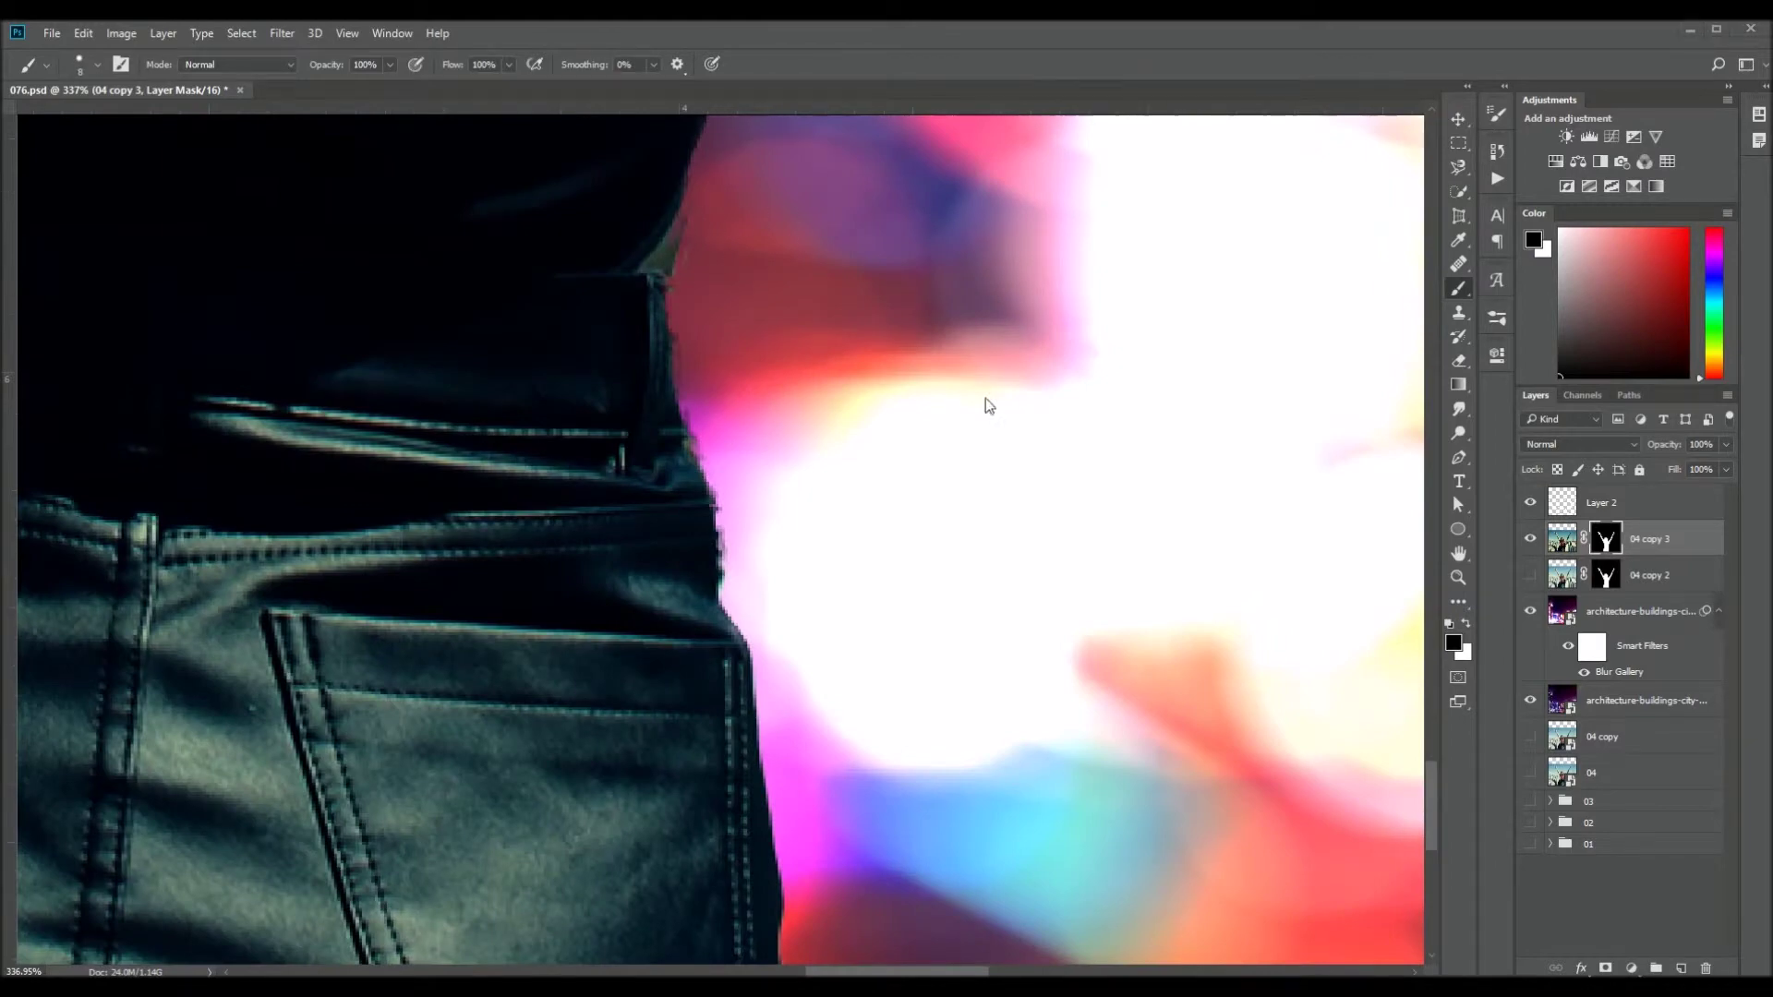
drag(688, 263, 763, 637)
scroll(813, 573, down, 5)
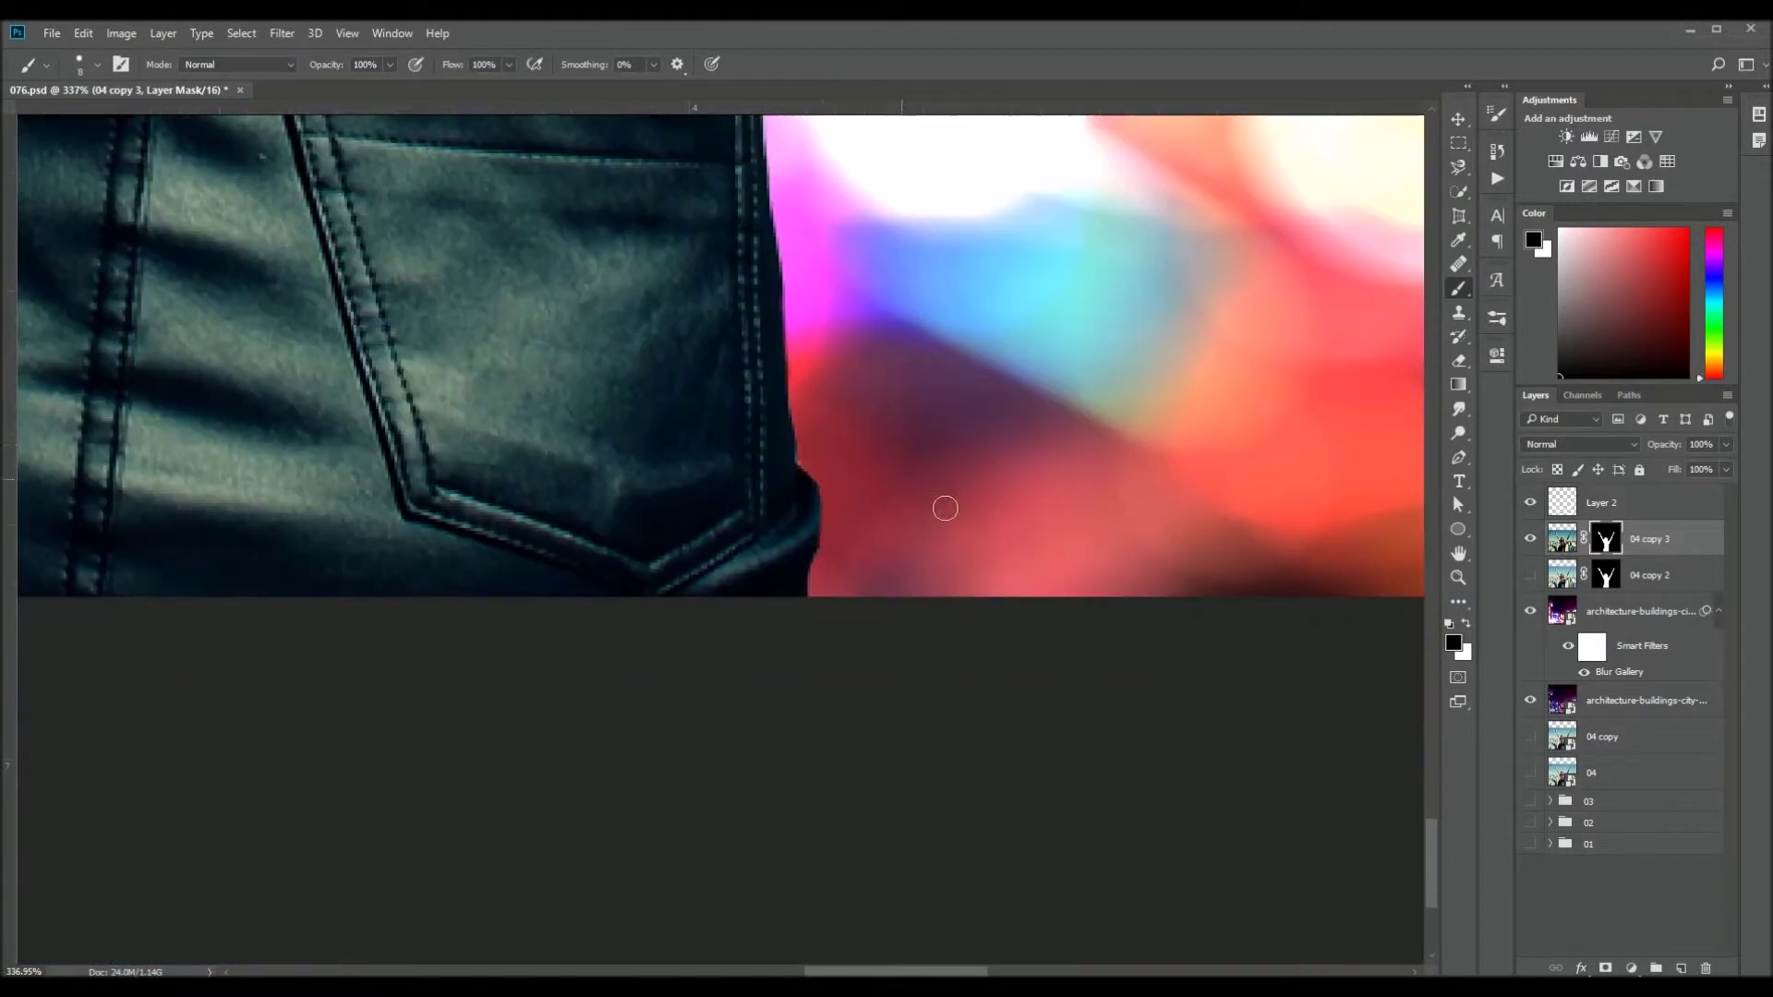
scroll(836, 459, up, 10)
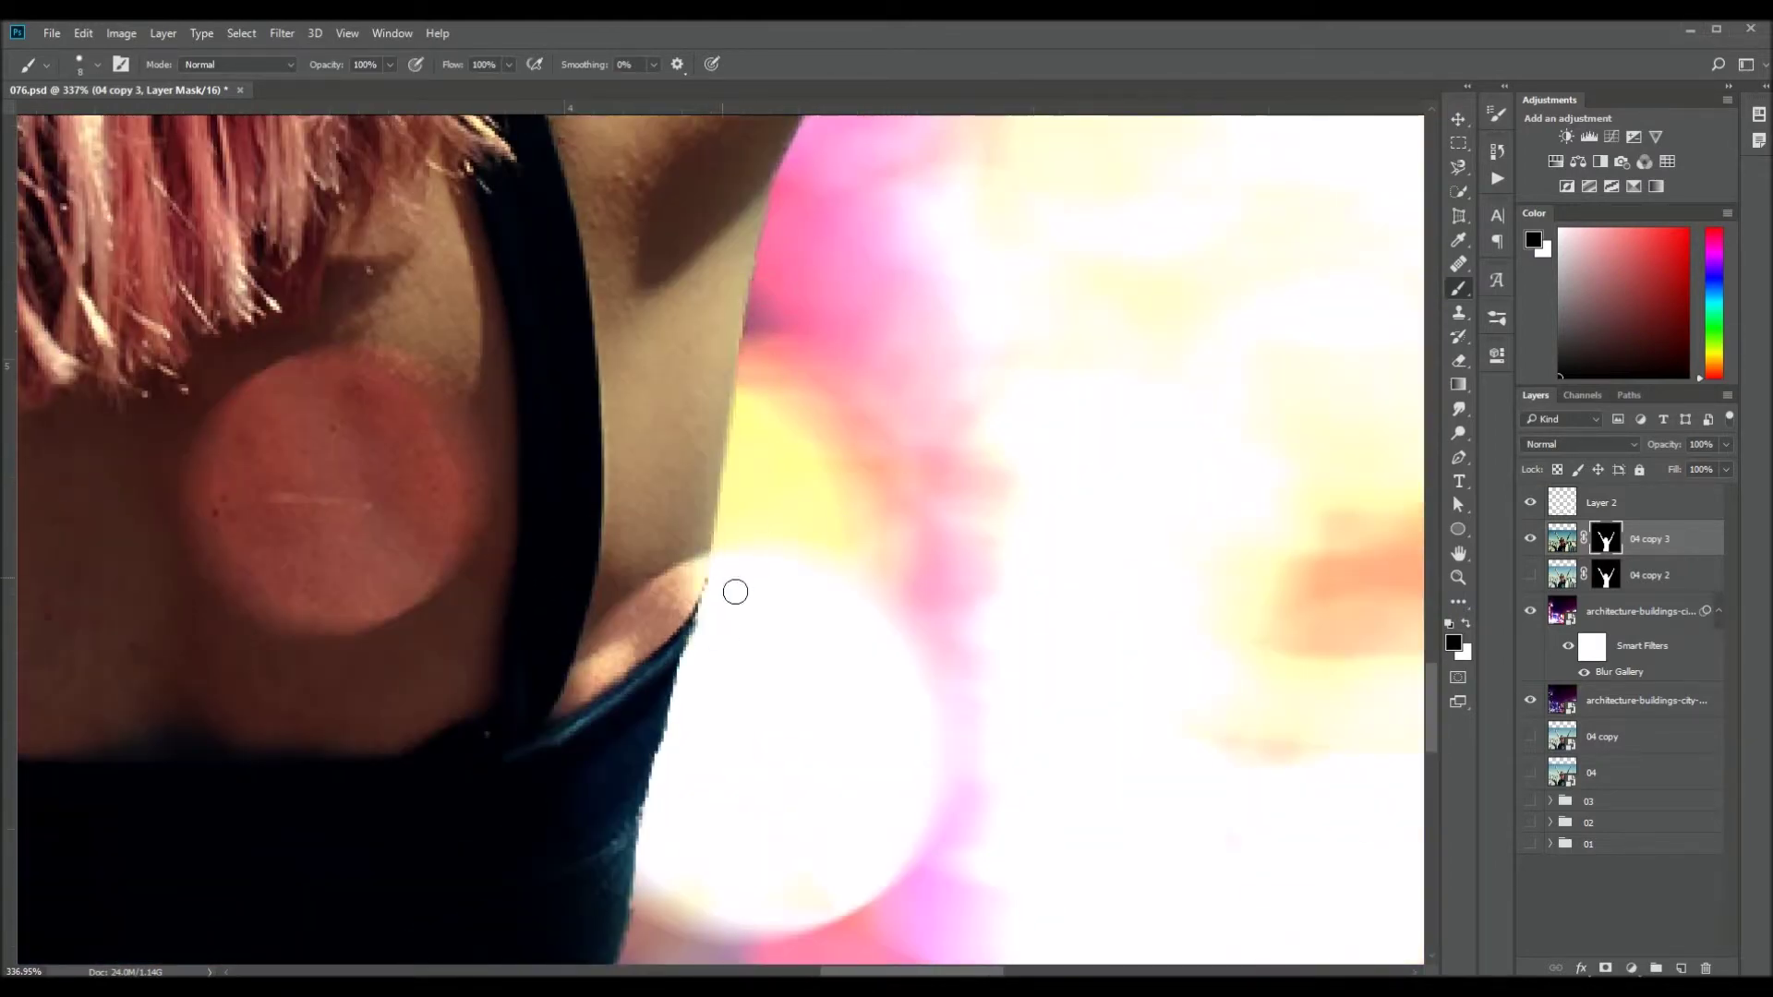
scroll(740, 596, up, 5)
scroll(830, 475, up, 5)
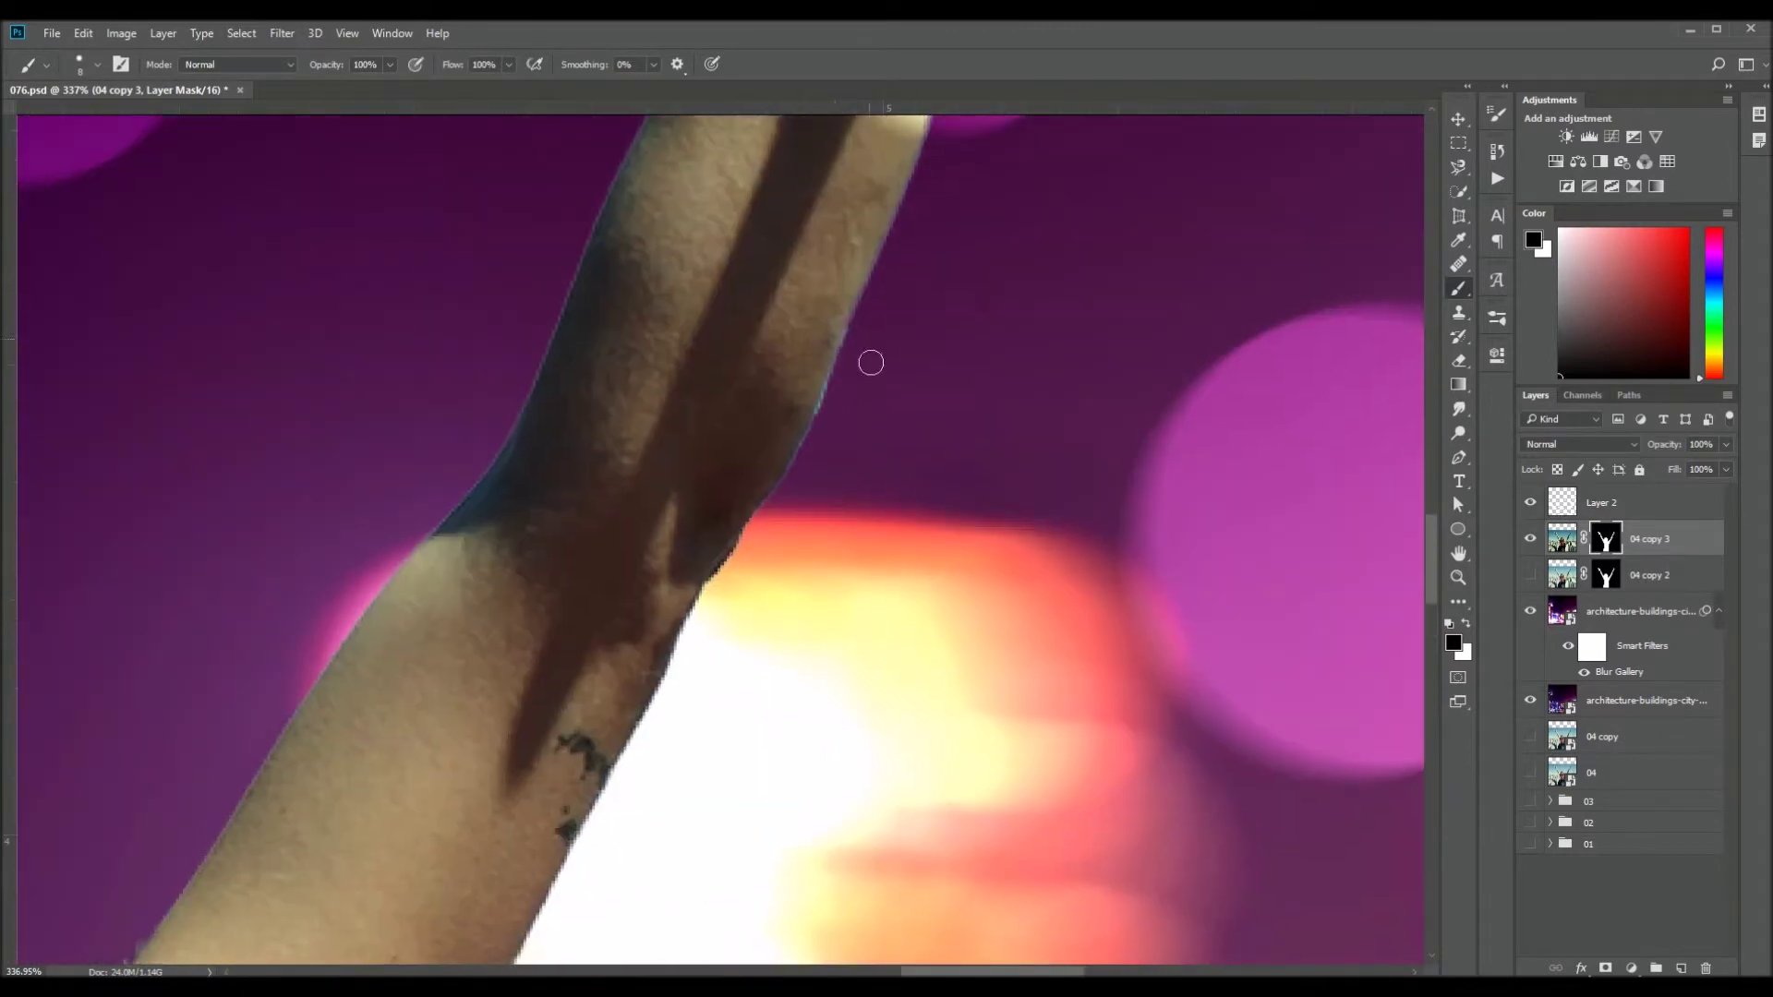
scroll(761, 564, up, 5)
scroll(761, 564, right, 5)
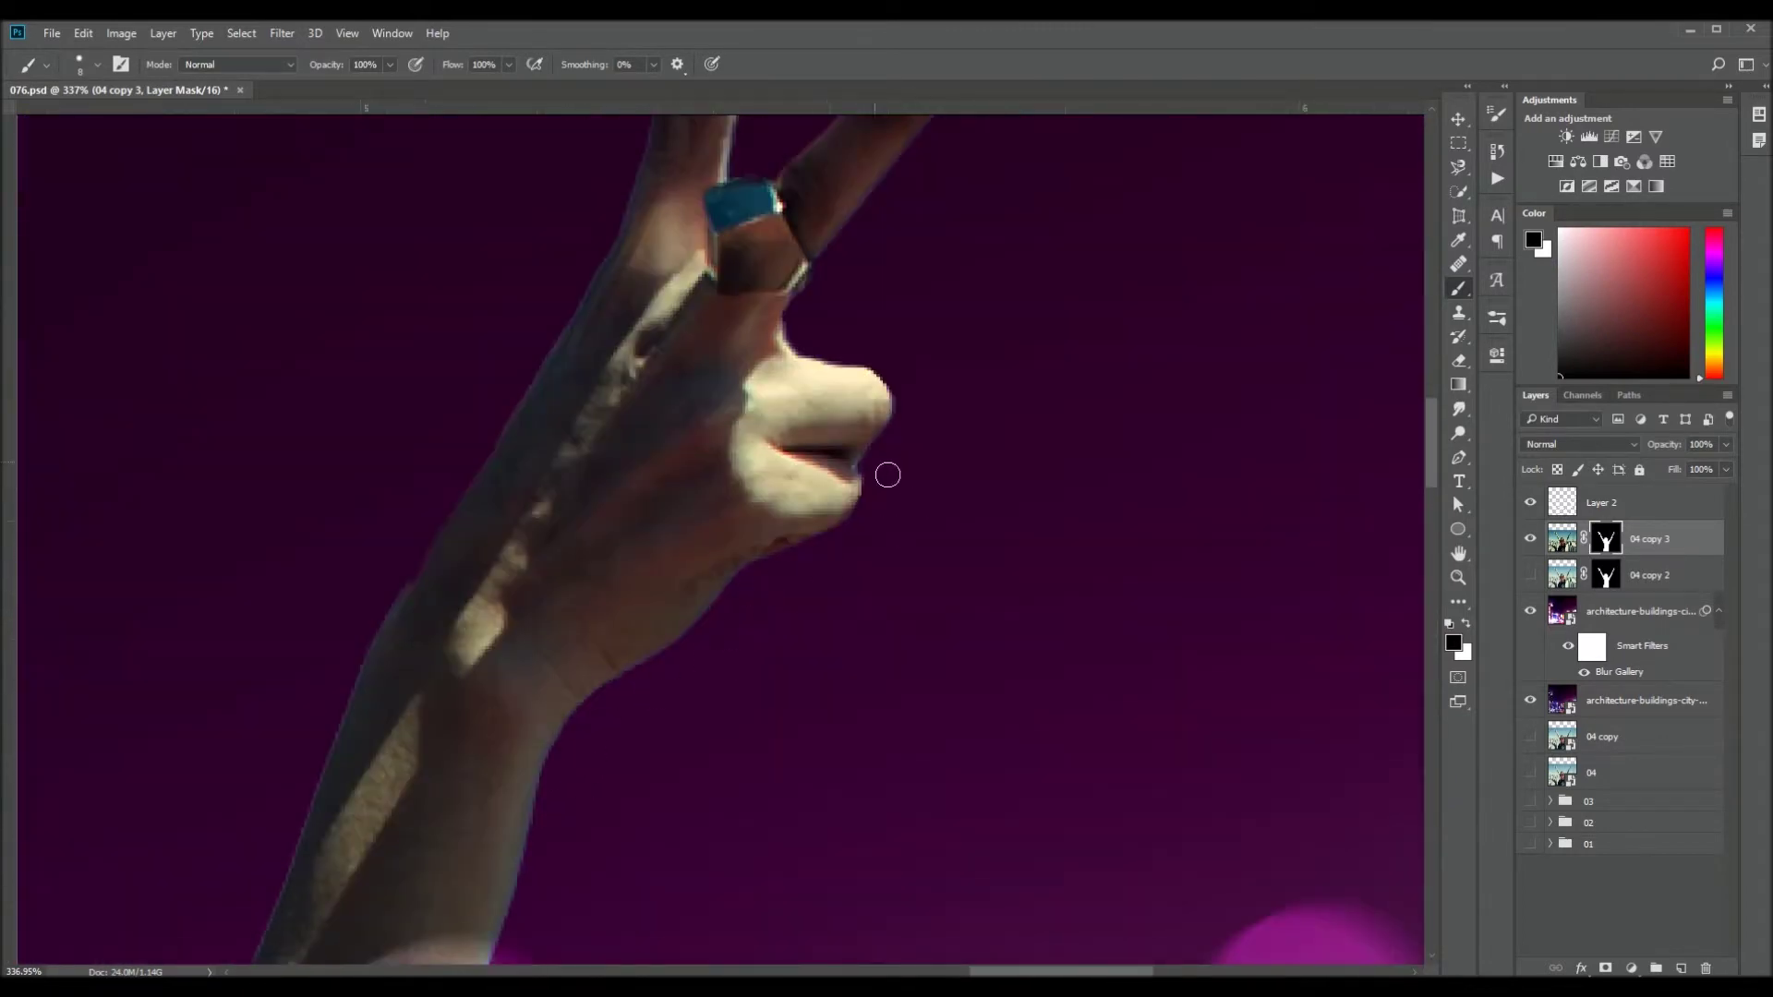
scroll(871, 468, up, 3)
Paint white on the mask to remove the purple halo along the top and left of the hair
key(x)
scroll(879, 682, up, 5)
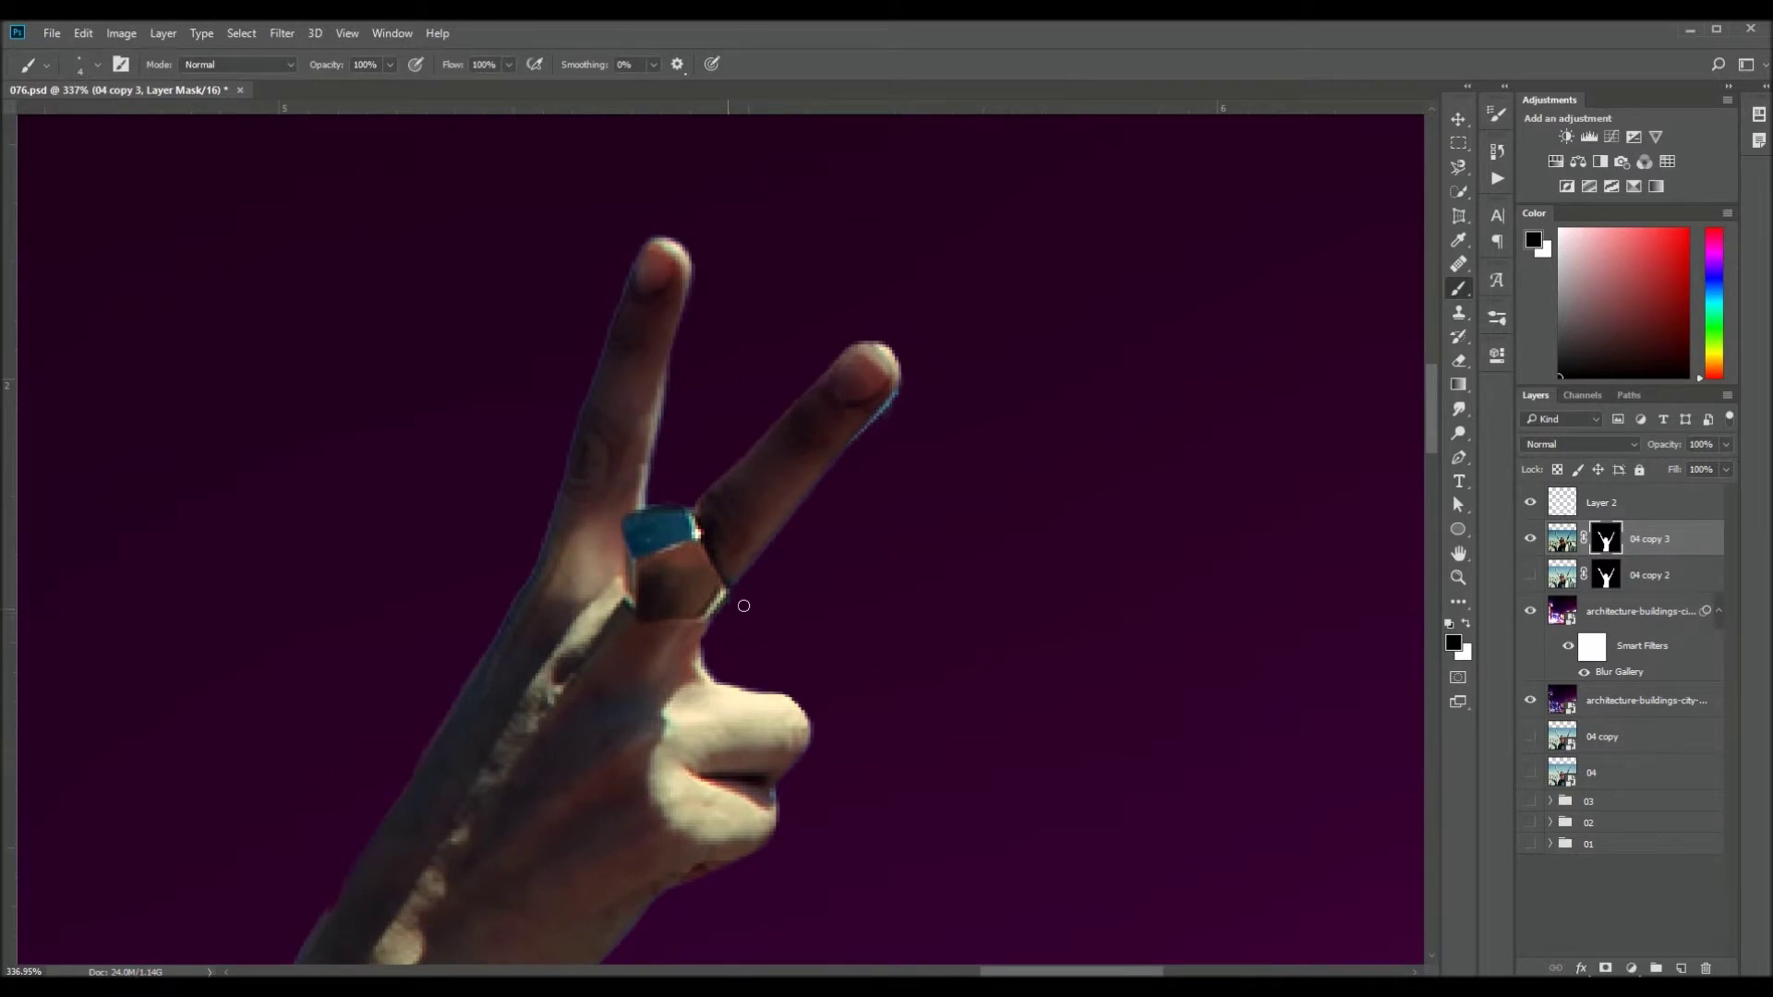
scroll(879, 431, right, 2)
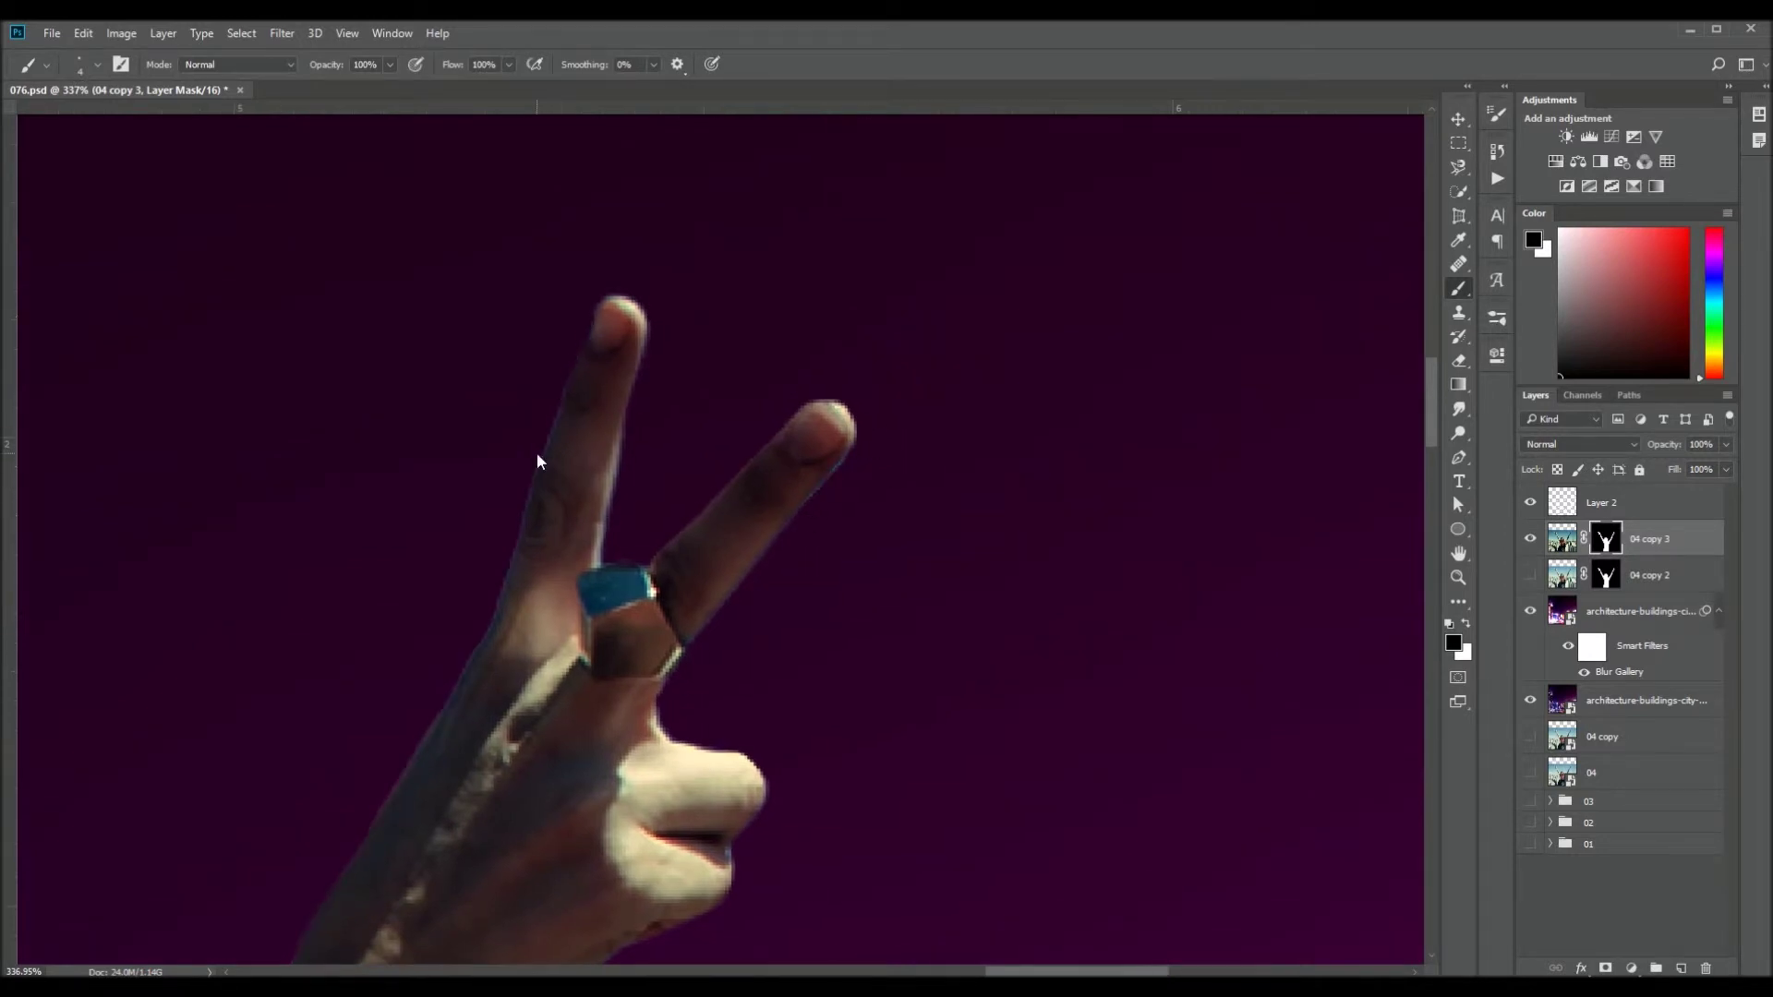
scroll(490, 612, down, 5)
scroll(580, 400, left, 2)
scroll(646, 249, down, 4)
scroll(628, 231, left, 2)
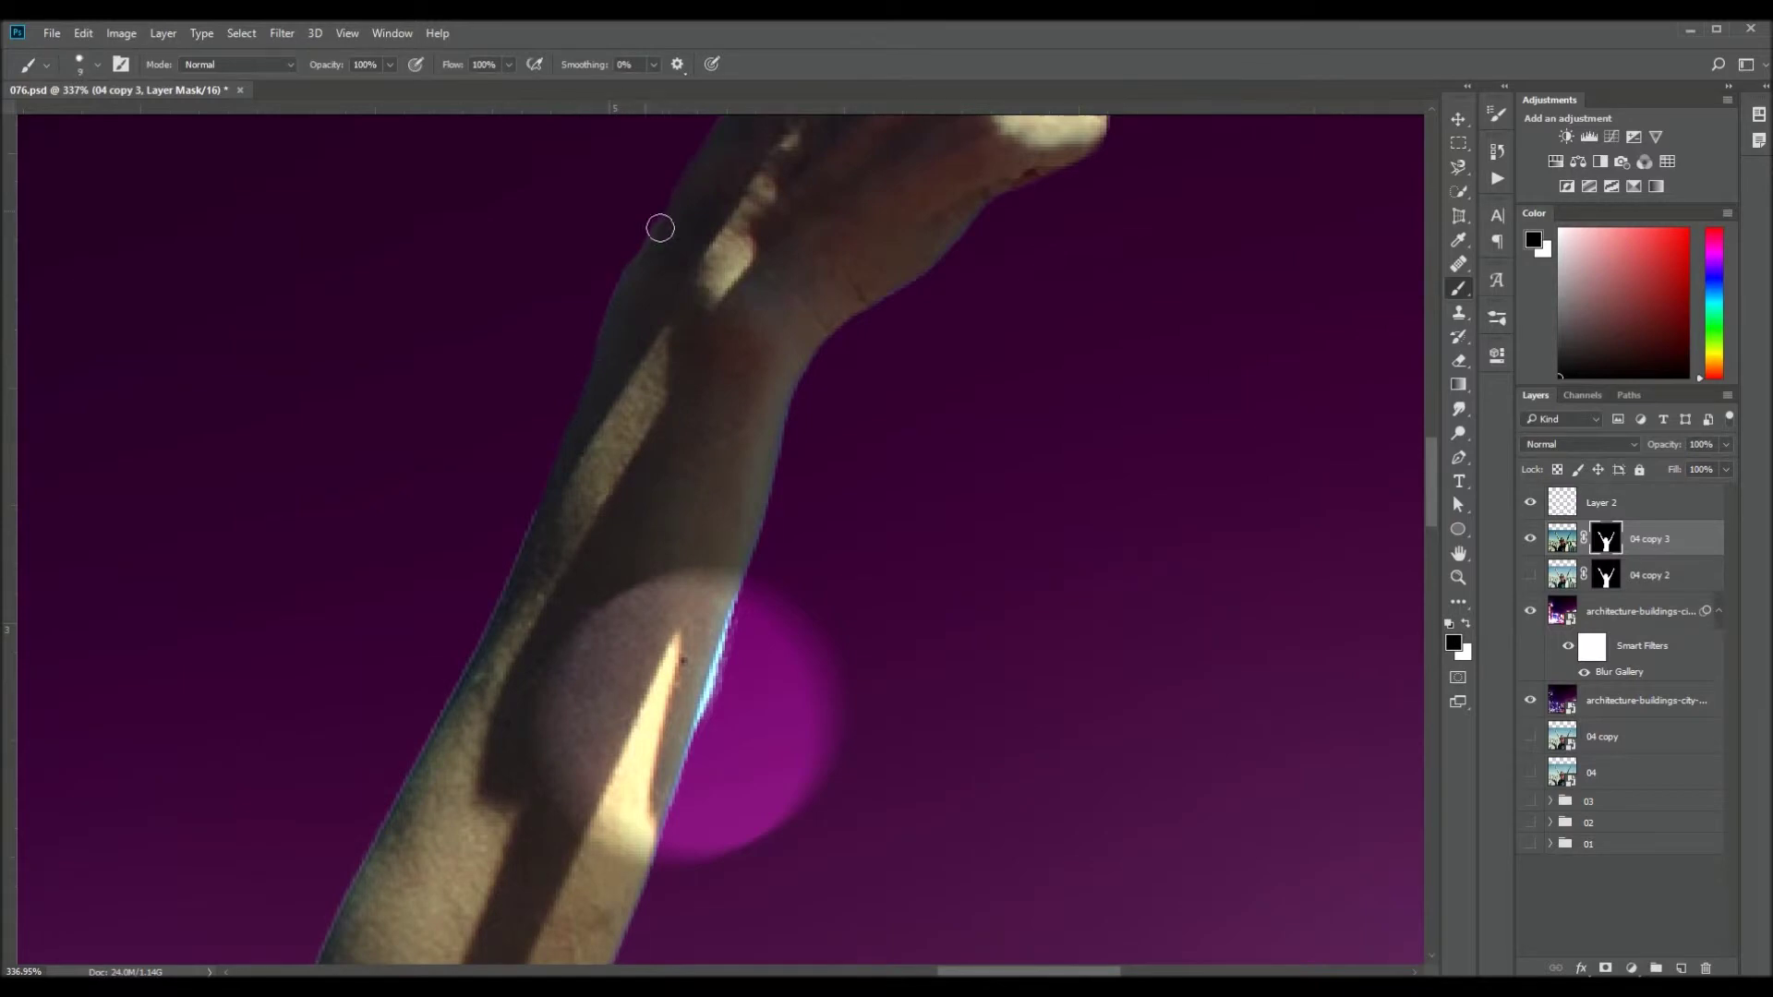
scroll(610, 281, down, 4)
scroll(519, 358, left, 1)
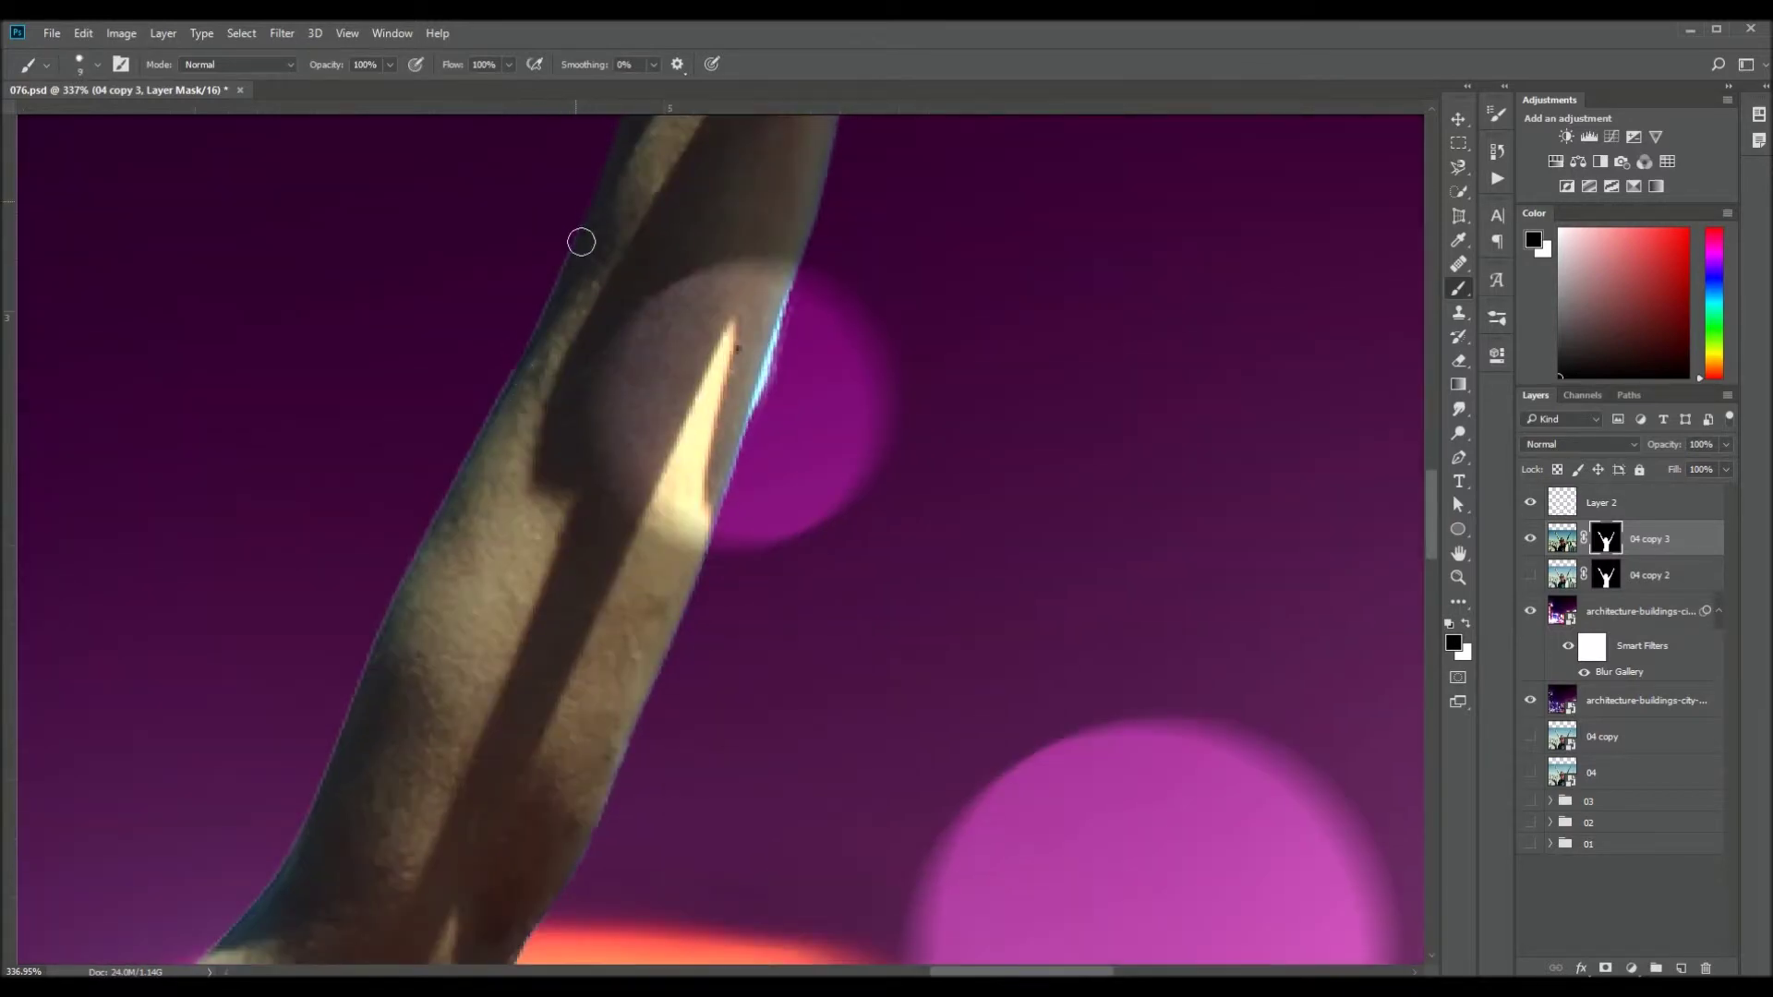
scroll(581, 242, down, 4)
scroll(712, 483, down, 4)
scroll(712, 483, left, 2)
scroll(385, 467, up, 2)
scroll(385, 467, left, 1)
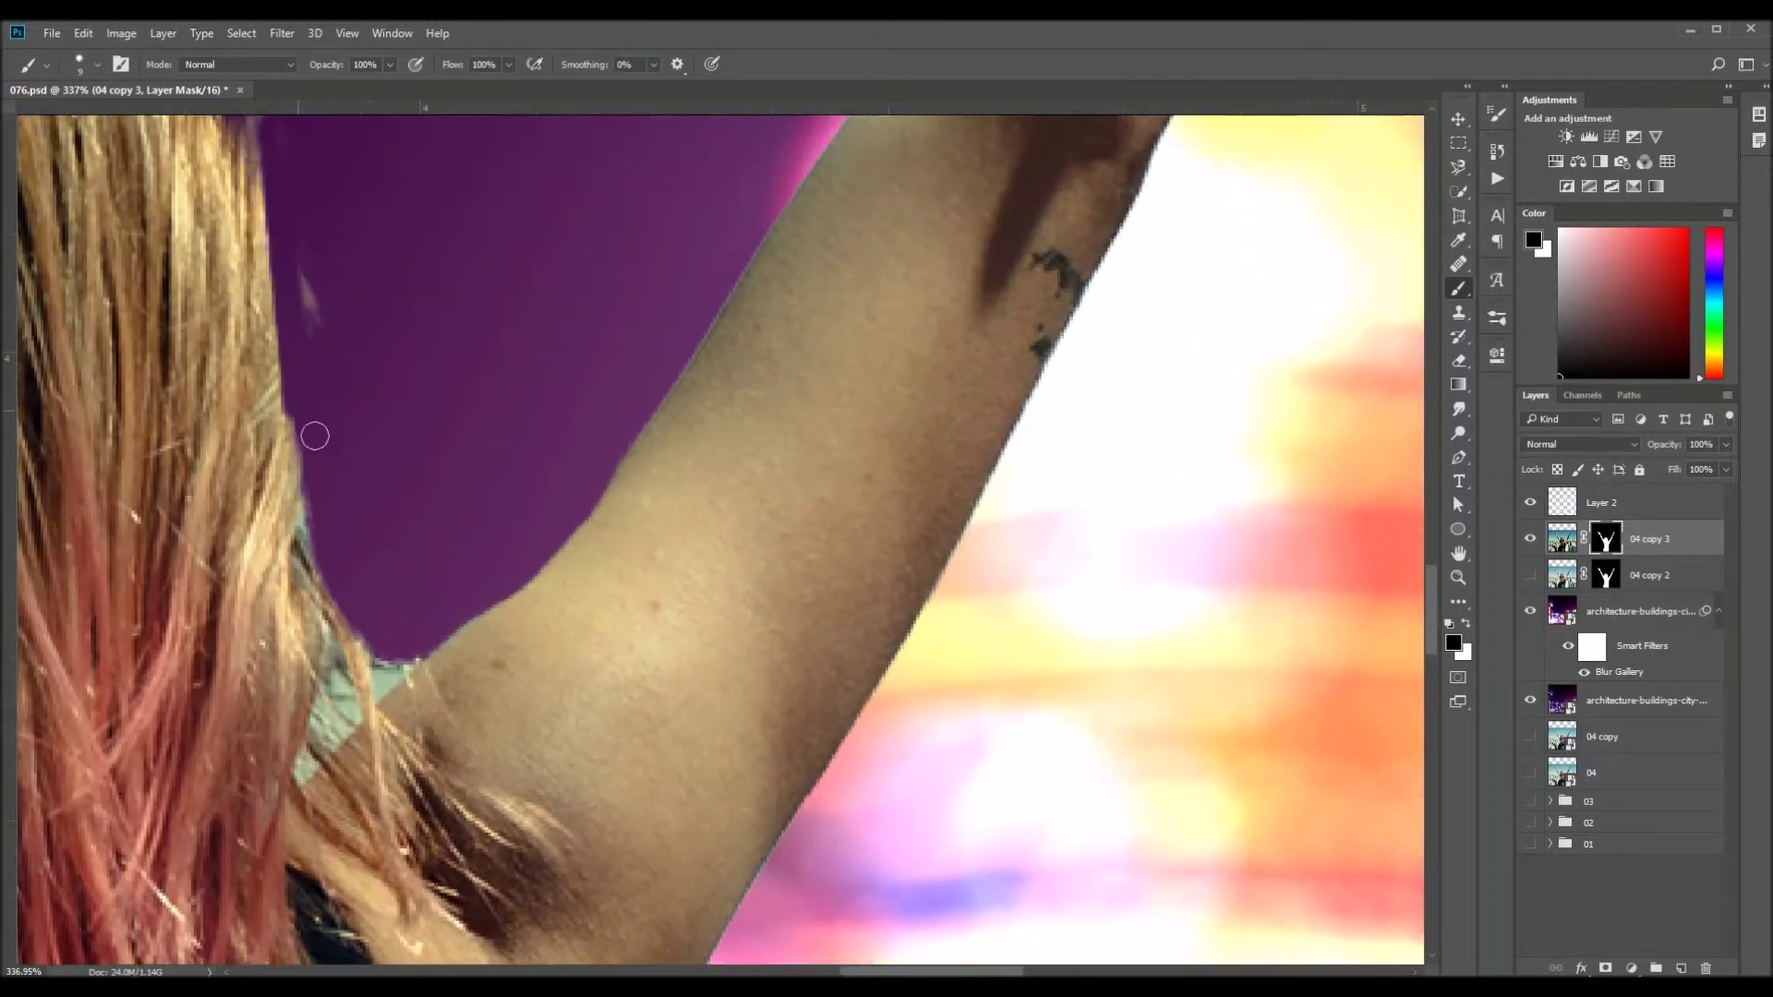
scroll(314, 436, up, 3)
scroll(407, 621, left, 2)
scroll(395, 555, up, 2)
scroll(395, 554, left, 1)
scroll(395, 555, left, 3)
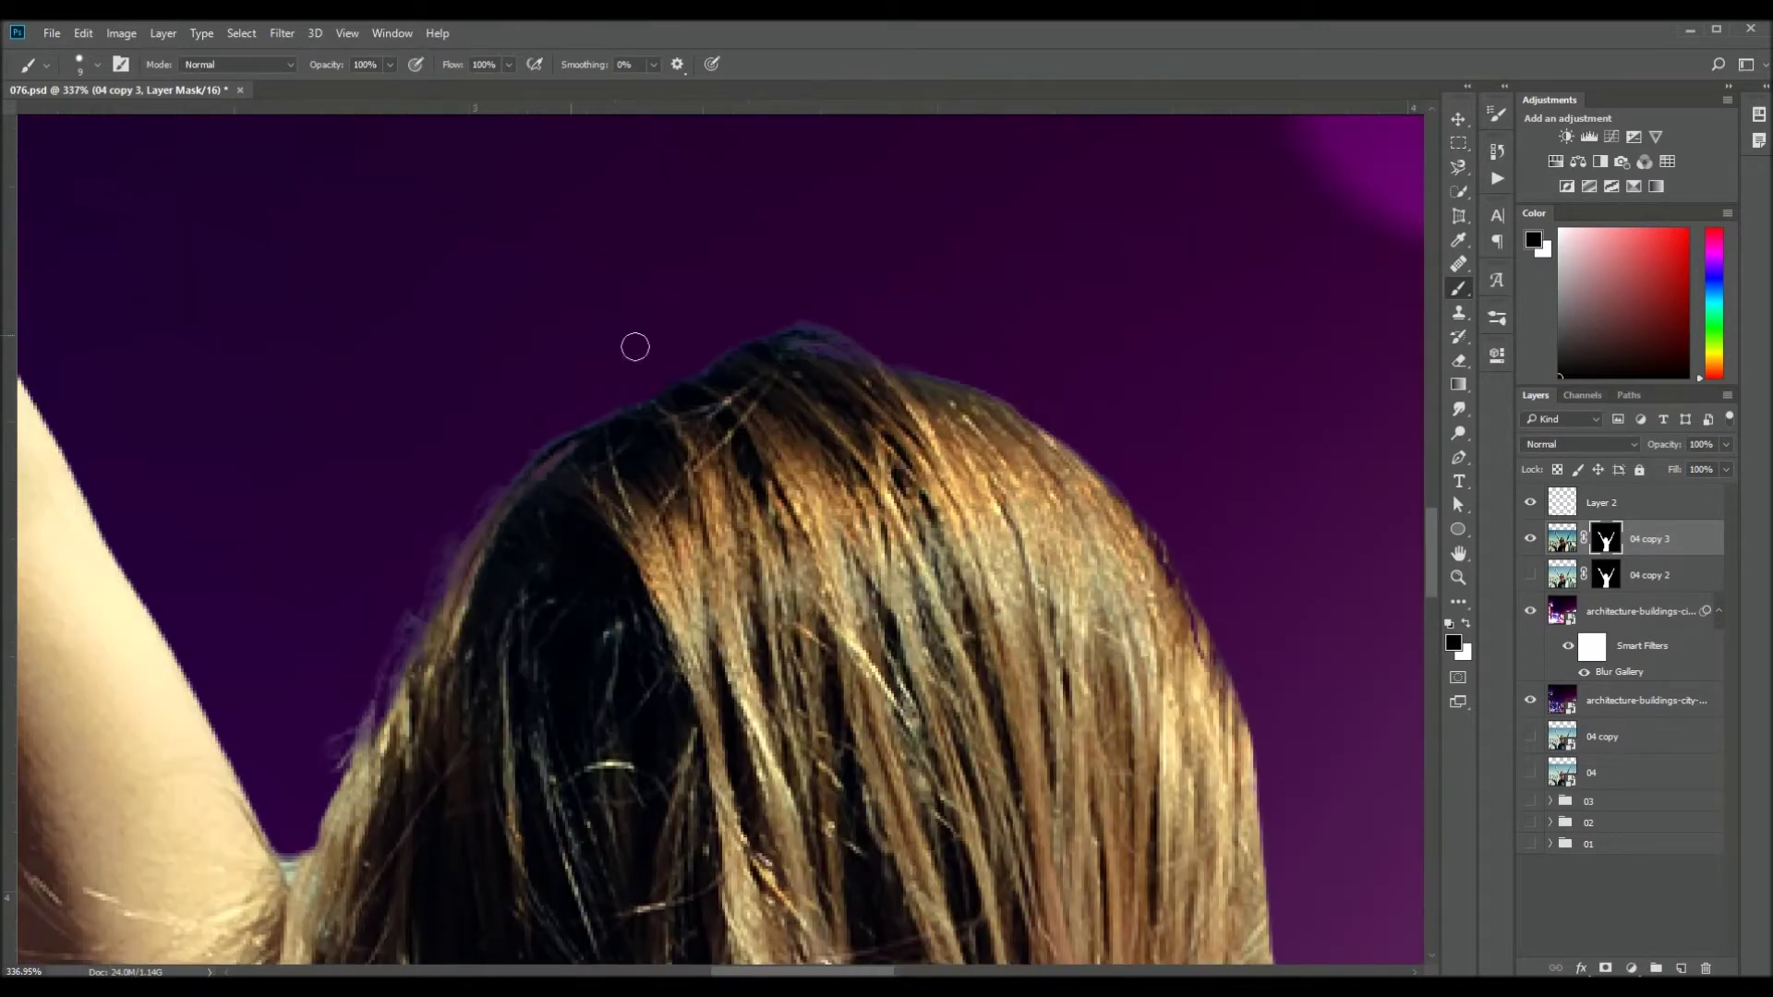
drag(776, 332, 1018, 432)
scroll(816, 329, down, 3)
scroll(815, 330, left, 3)
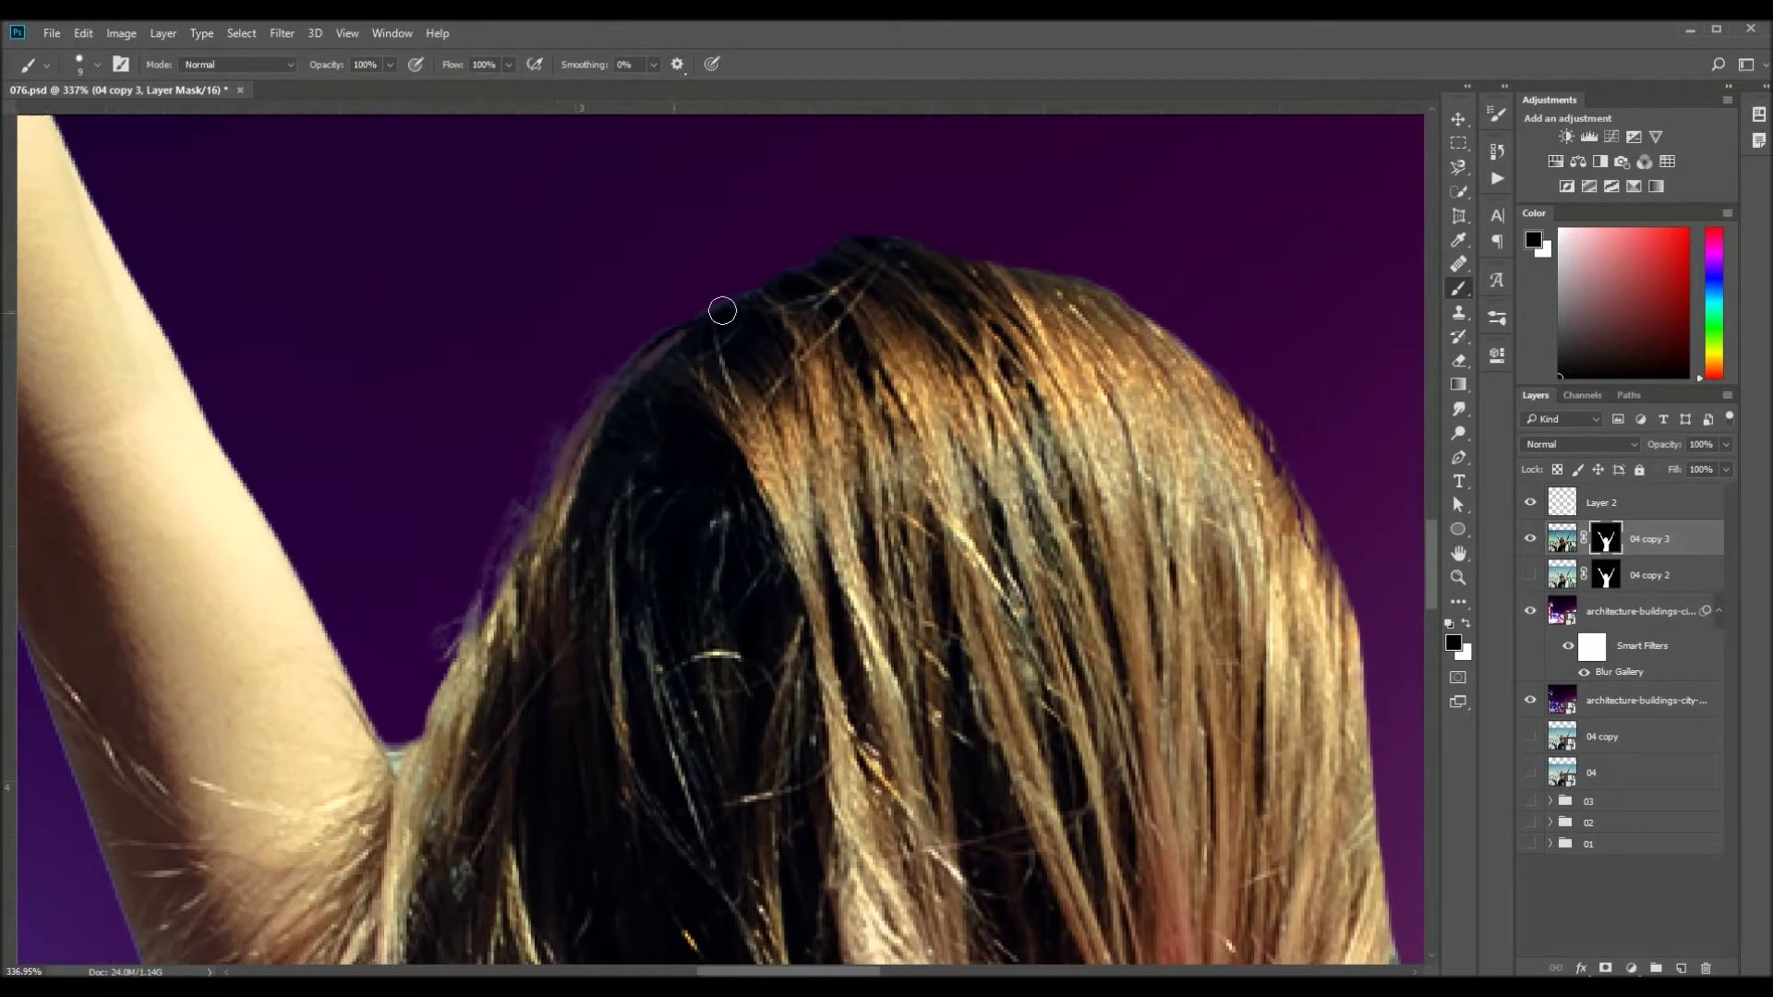
scroll(725, 305, down, 2)
scroll(725, 305, left, 2)
drag(543, 515, 629, 444)
scroll(566, 507, up, 5)
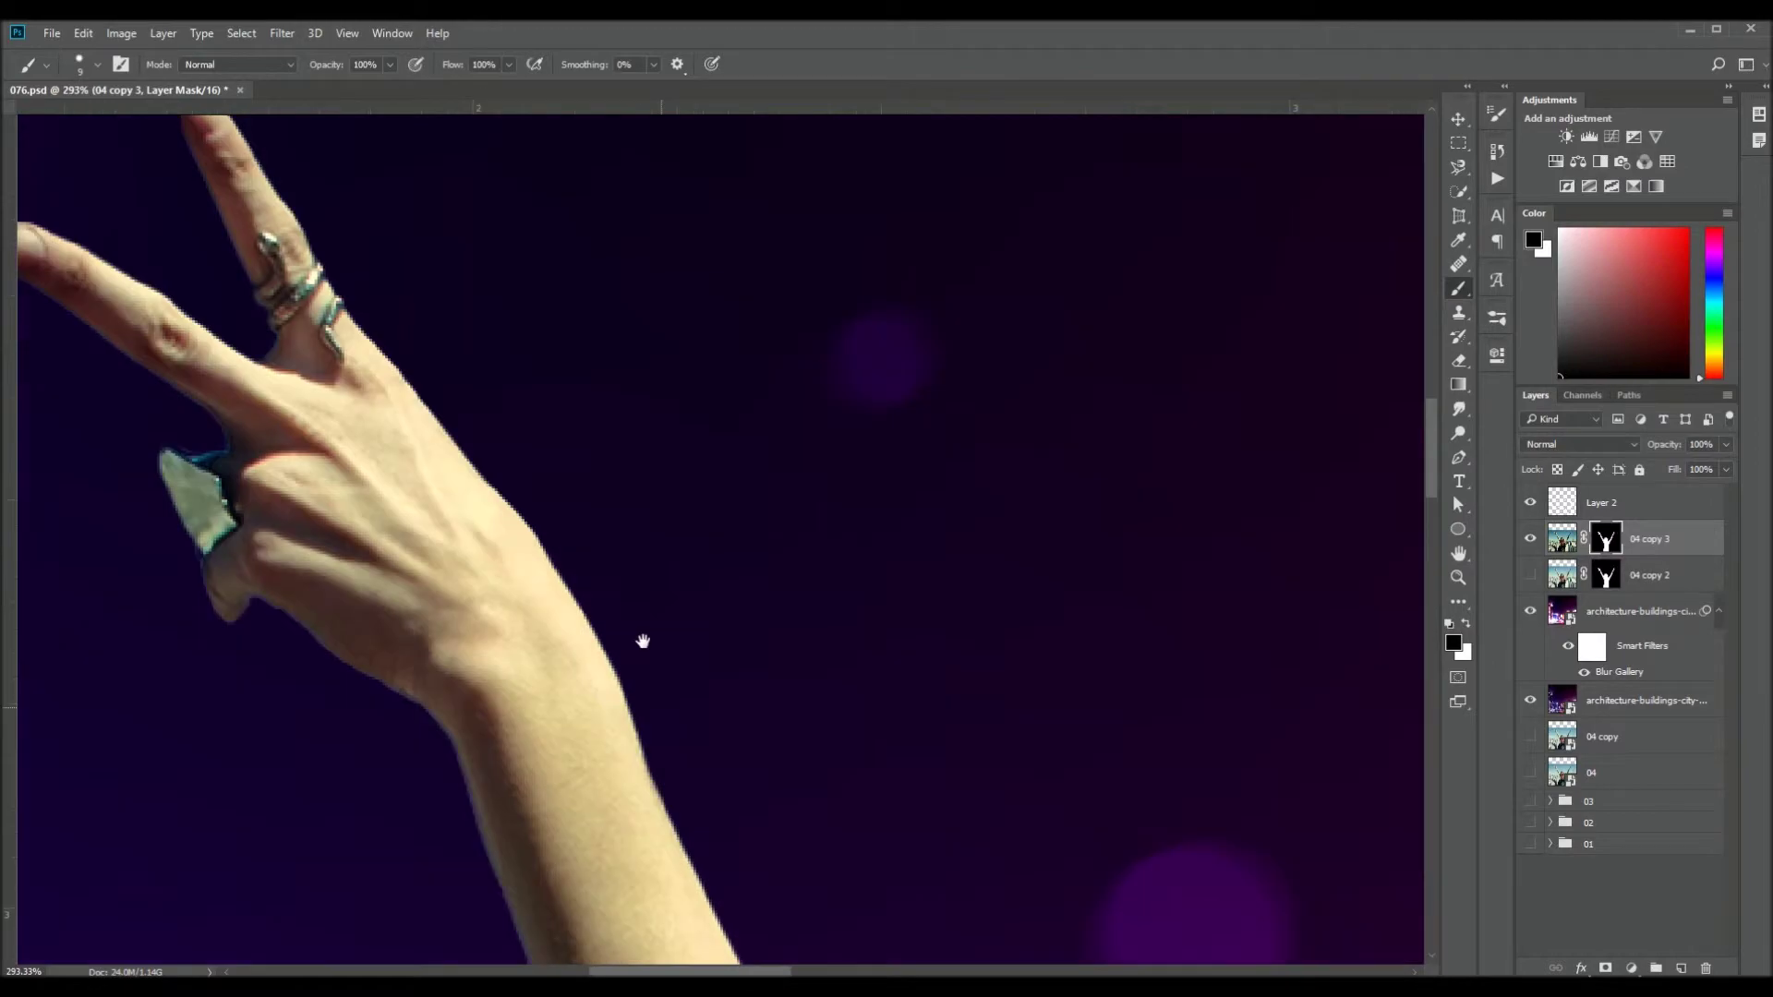
scroll(641, 637, up, 2)
Touch up the mask at the fingertip, arm and shoulder edges
click(328, 368)
scroll(346, 335, down, 5)
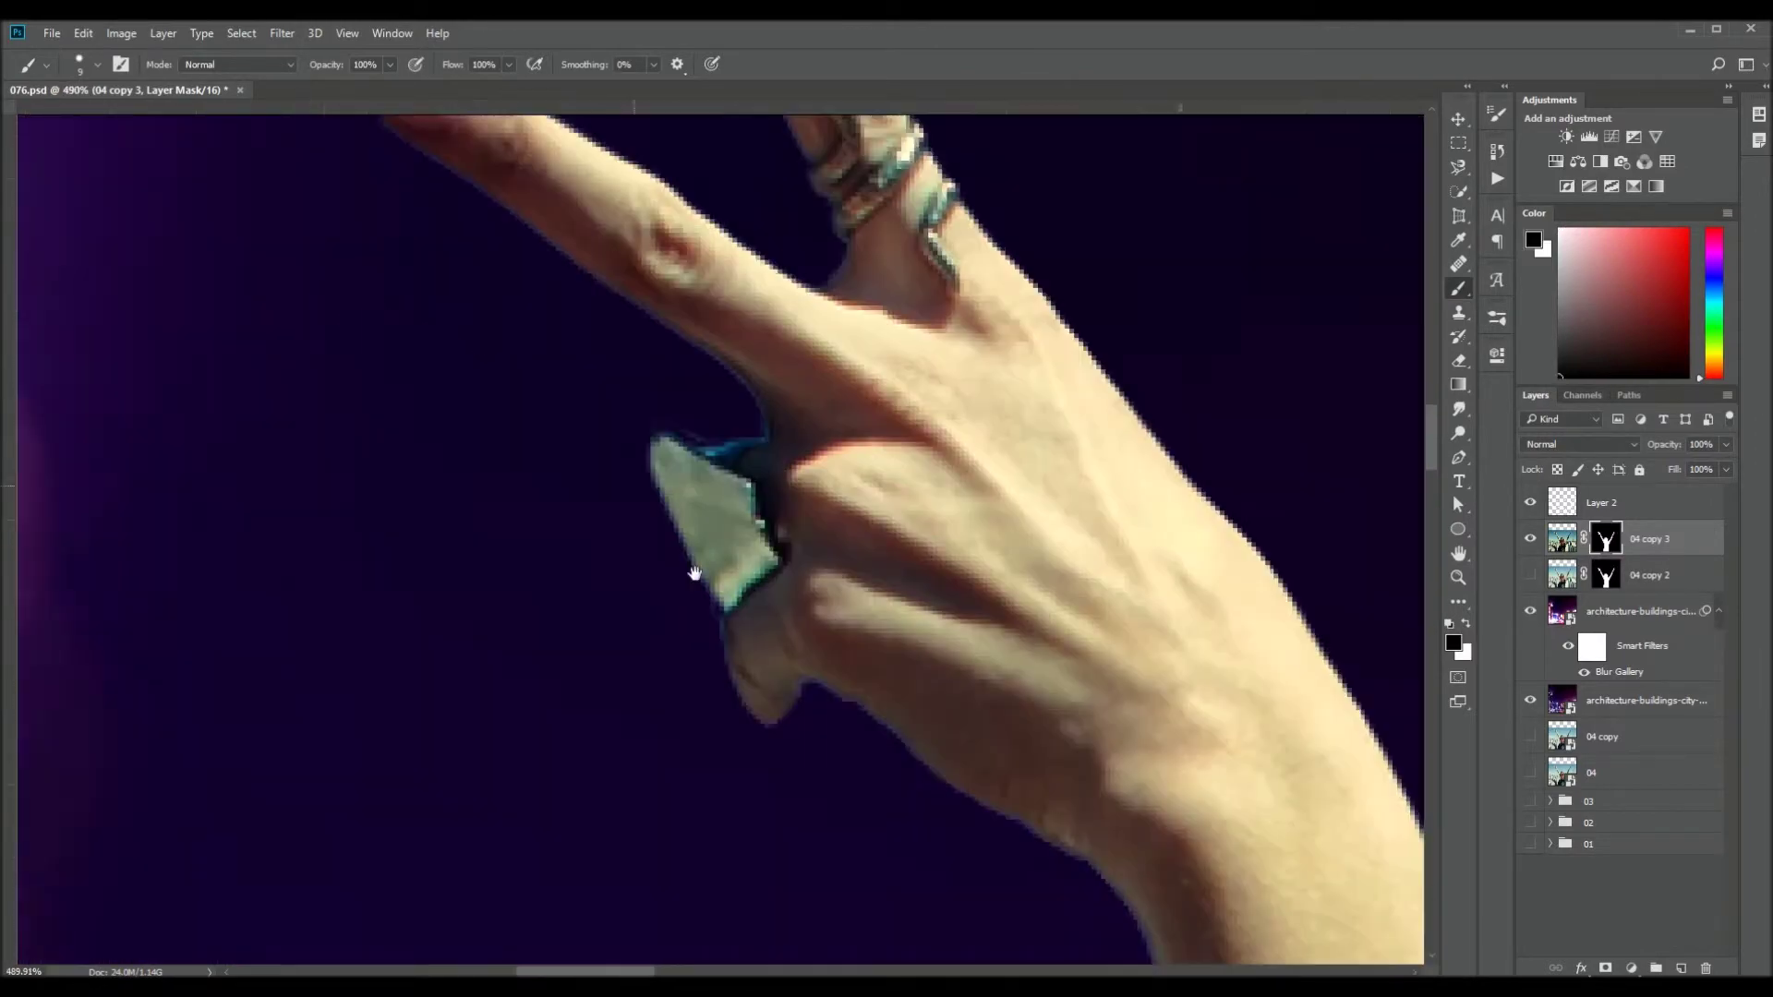
scroll(930, 630, down, 5)
drag(930, 630, 1011, 592)
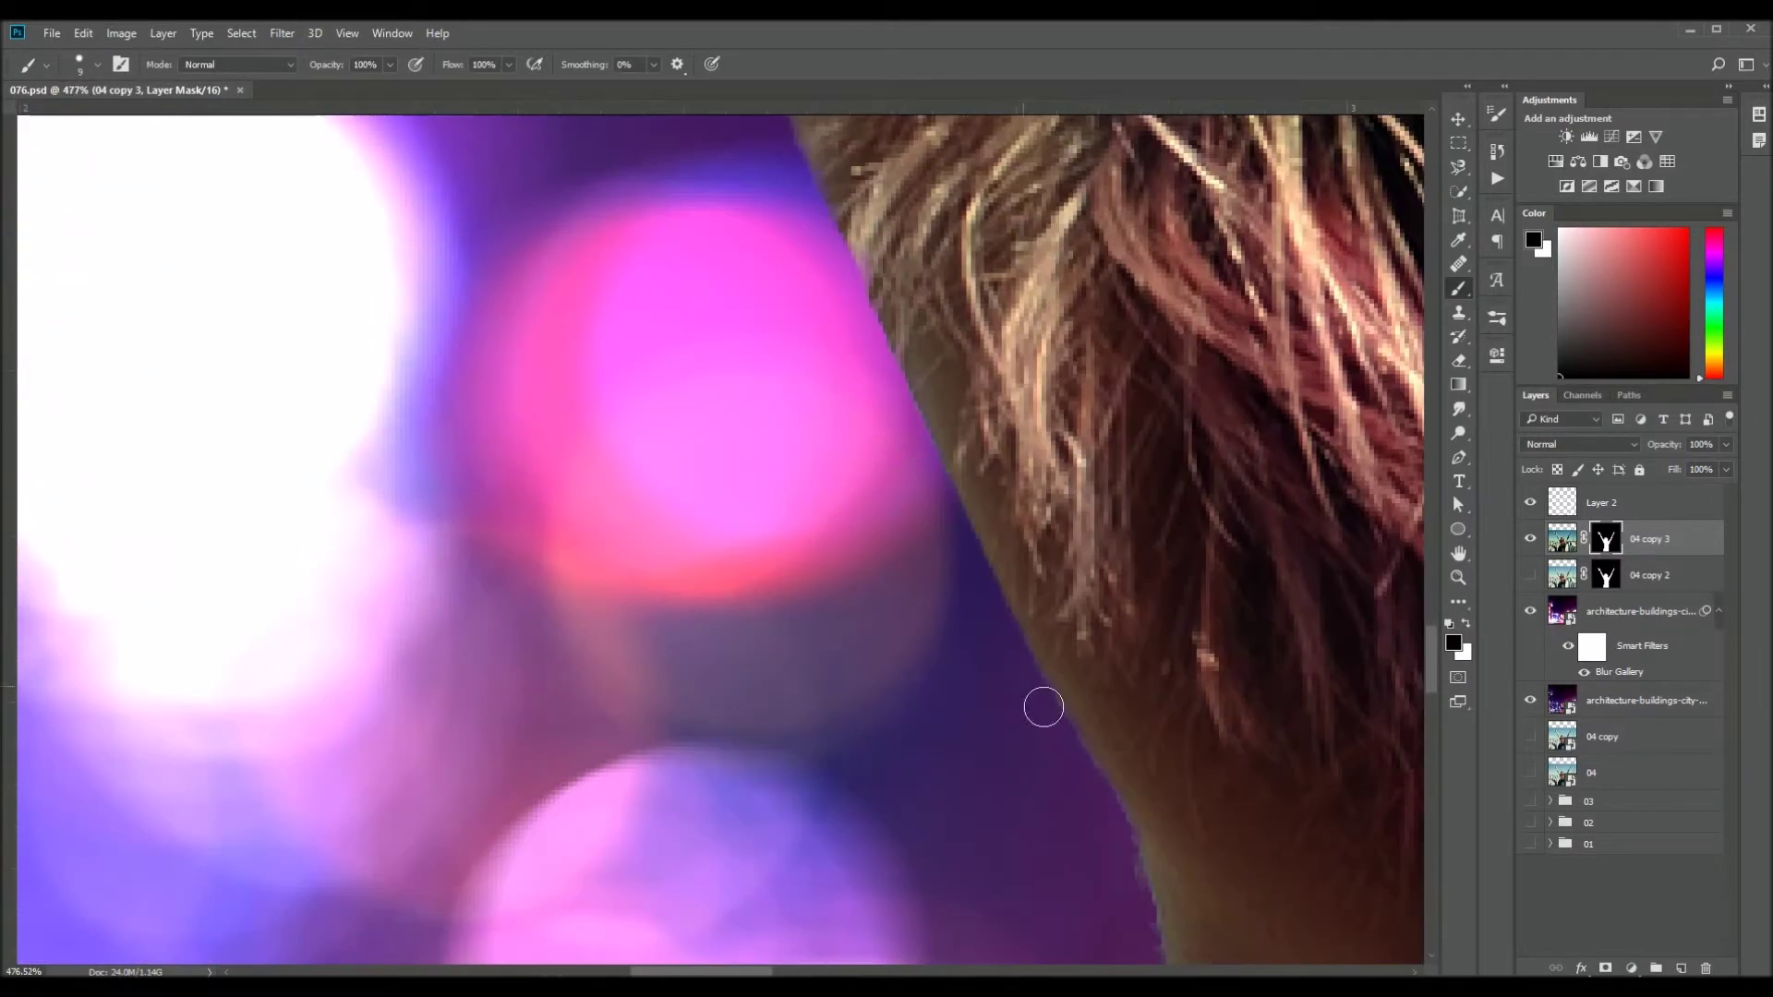
scroll(1041, 712, up, 3)
scroll(1013, 895, down, 5)
drag(1053, 495, 762, 522)
scroll(763, 523, down, 2)
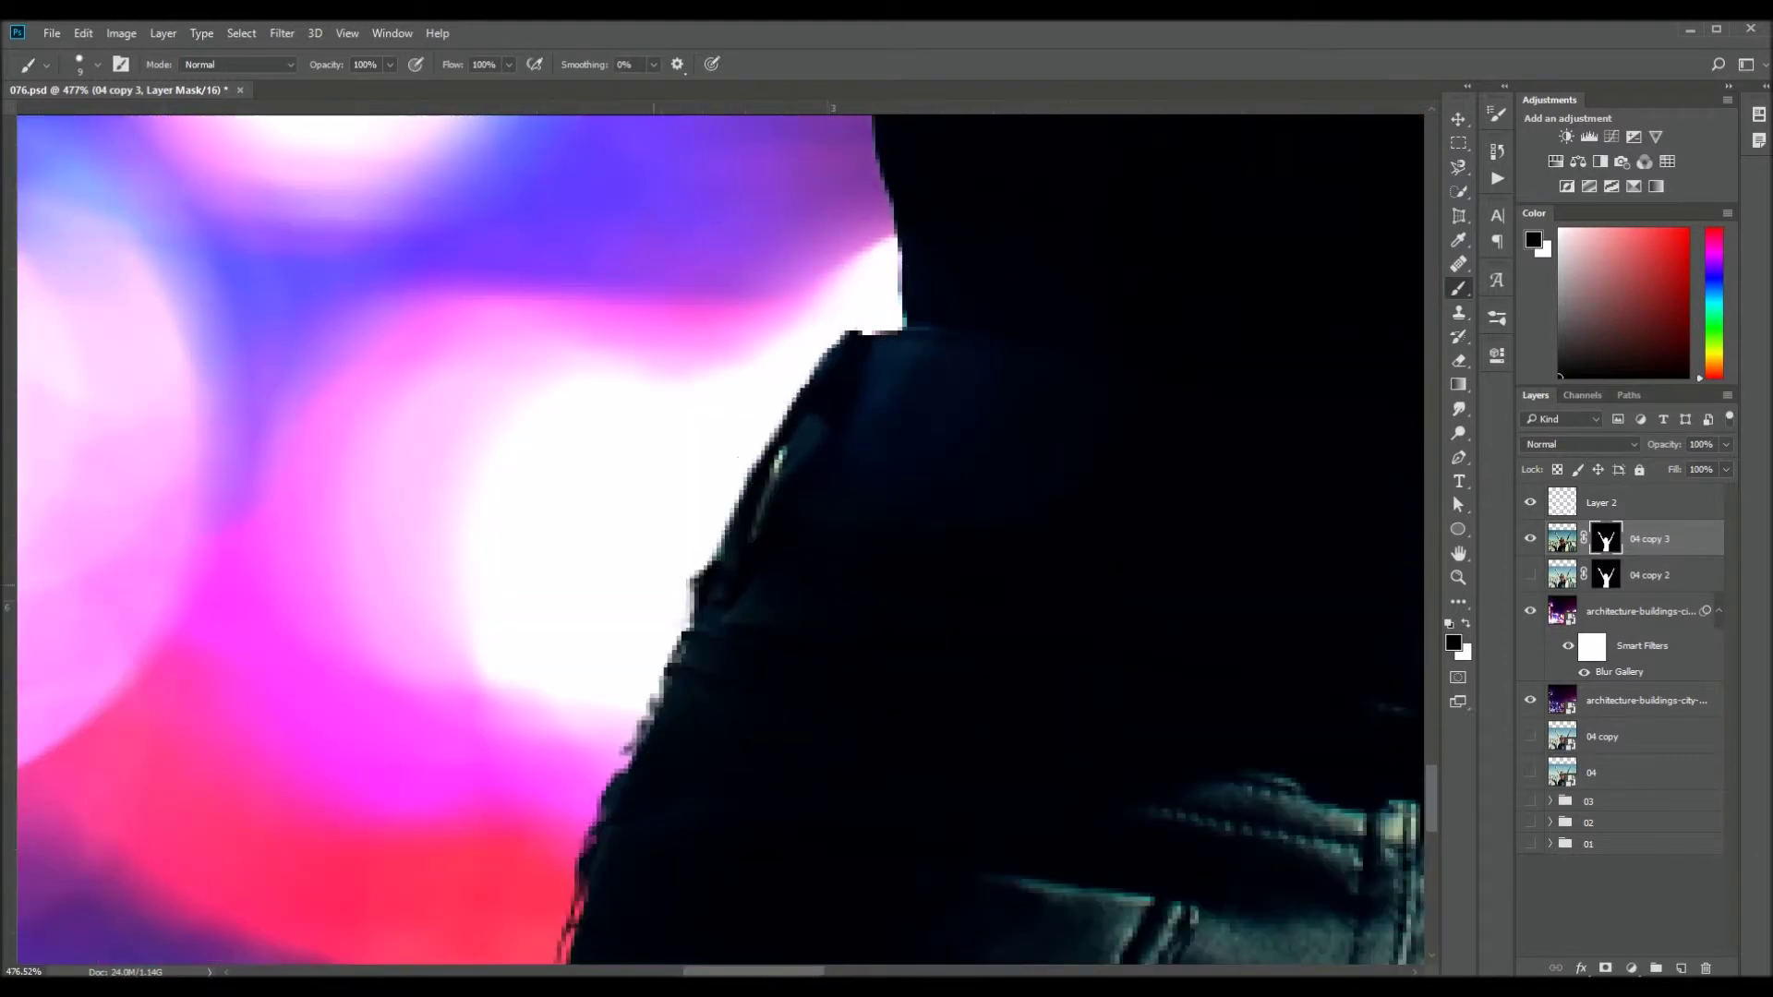
scroll(702, 499, down, 2)
scroll(647, 480, down, 2)
scroll(604, 466, down, 2)
scroll(642, 586, down, 2)
scroll(663, 289, up, 1)
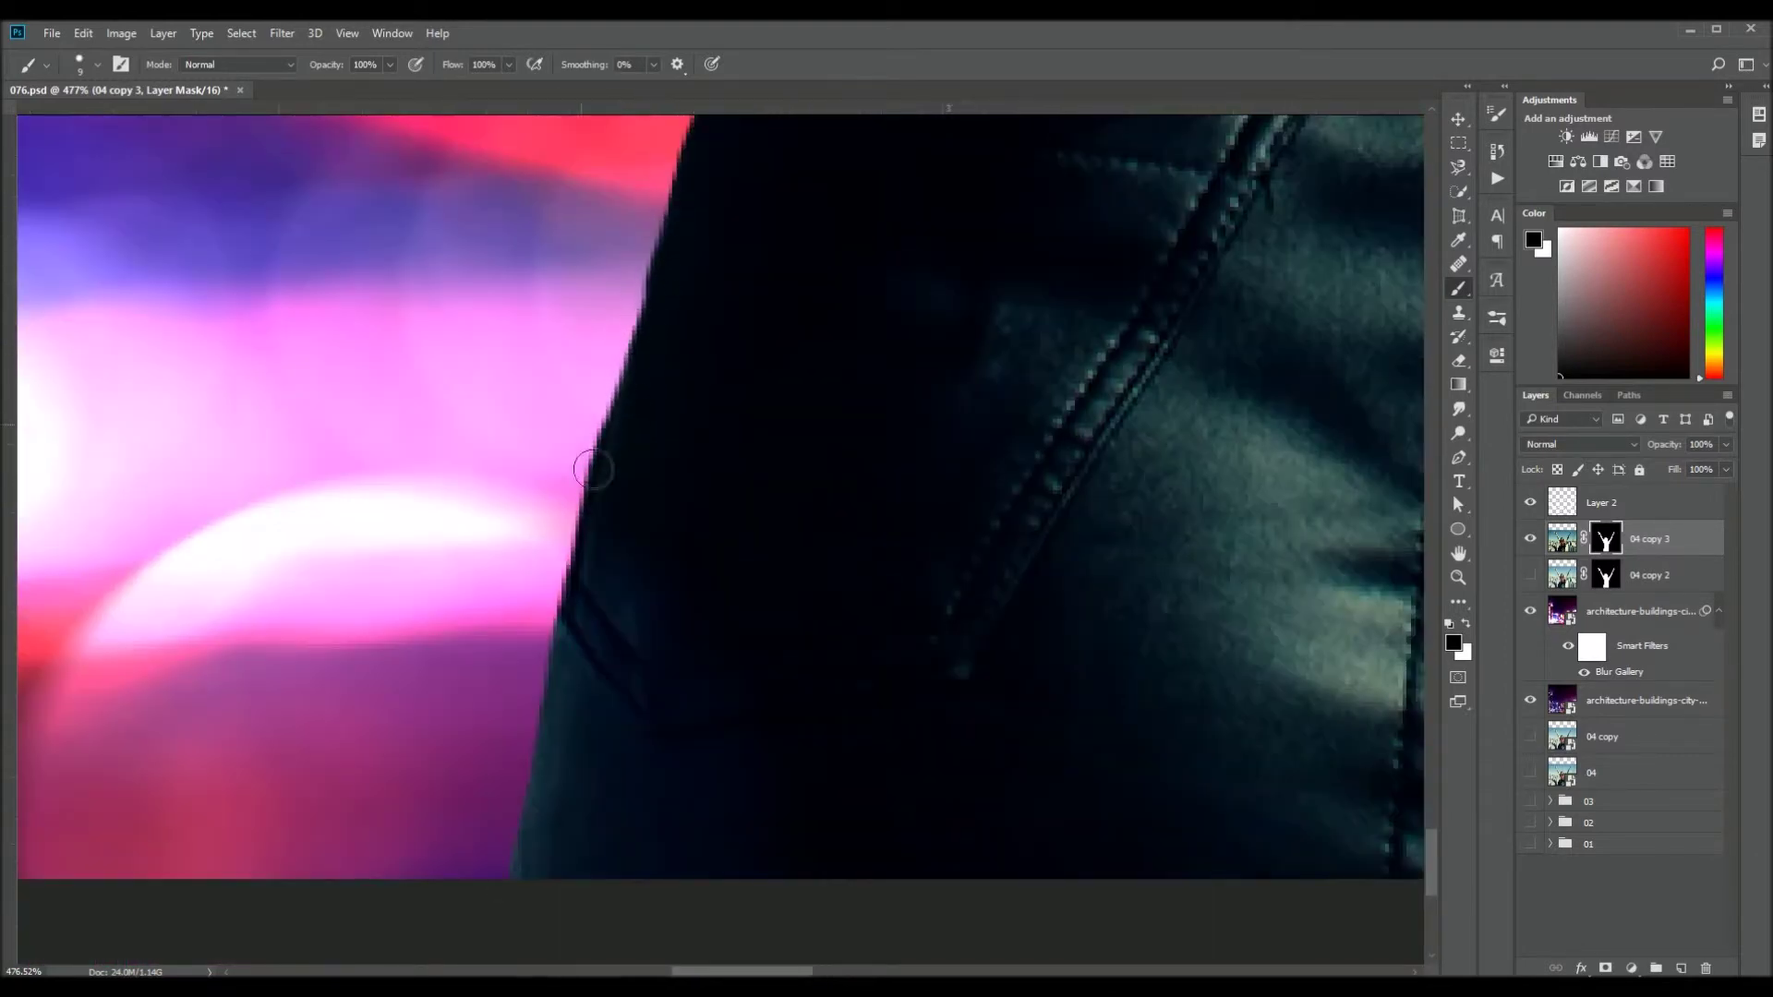
scroll(923, 238, down, 3)
scroll(879, 187, down, 3)
scroll(888, 392, up, 5)
scroll(889, 391, up, 3)
Heal away the tattoo on the raised arm with a progressively smaller Spot Healing Brush
key(j)
key(ctrl+2)
drag(923, 363, 959, 406)
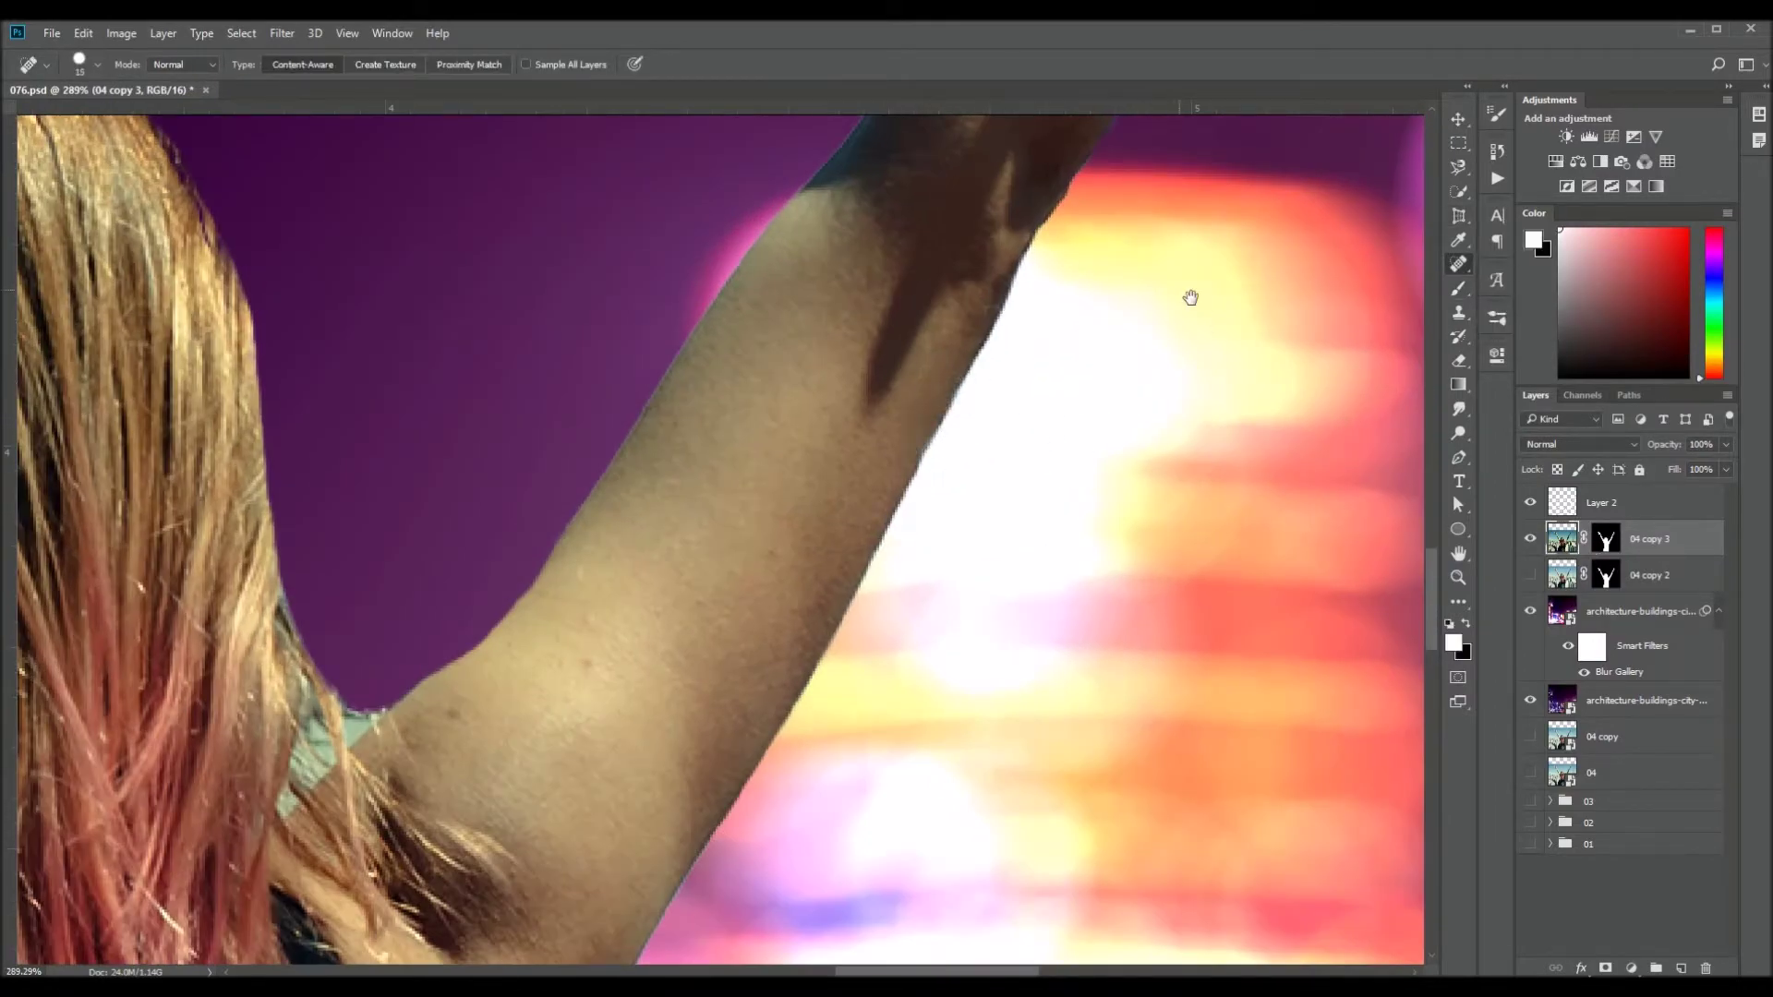
scroll(1191, 319, down, 5)
scroll(692, 429, up, 1)
scroll(693, 430, up, 4)
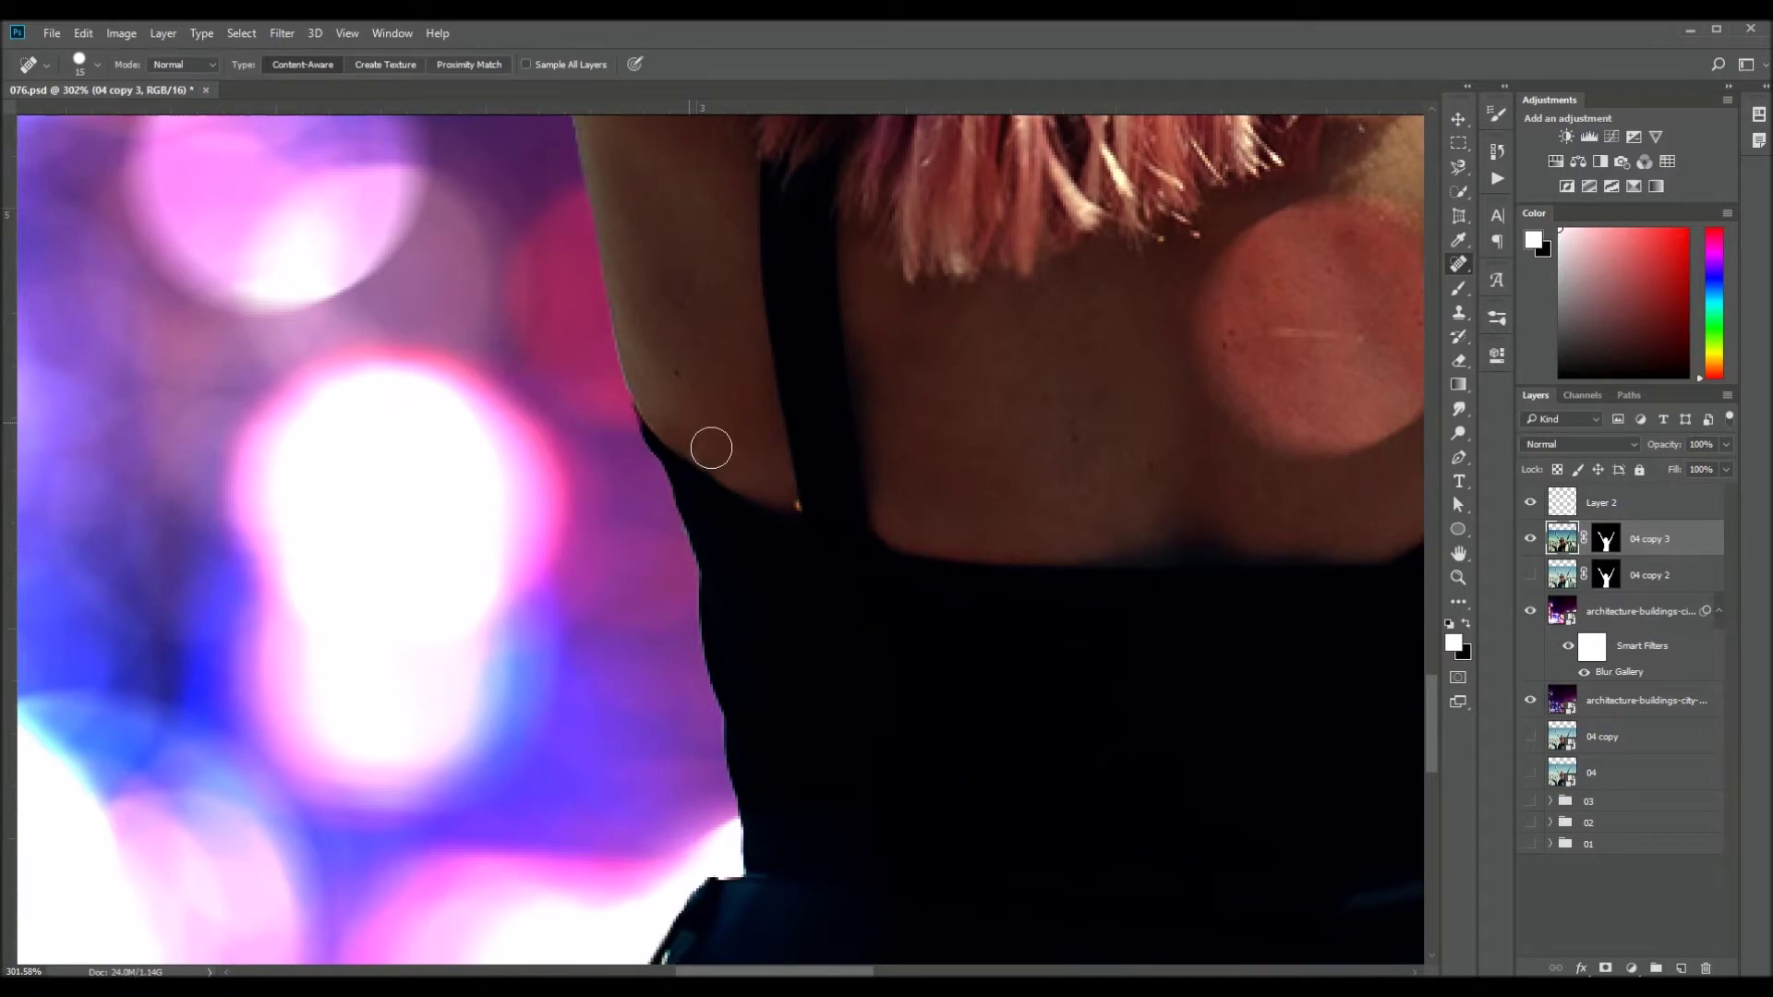
scroll(1016, 507, down, 5)
scroll(1297, 554, up, 5)
key(bracketleft)
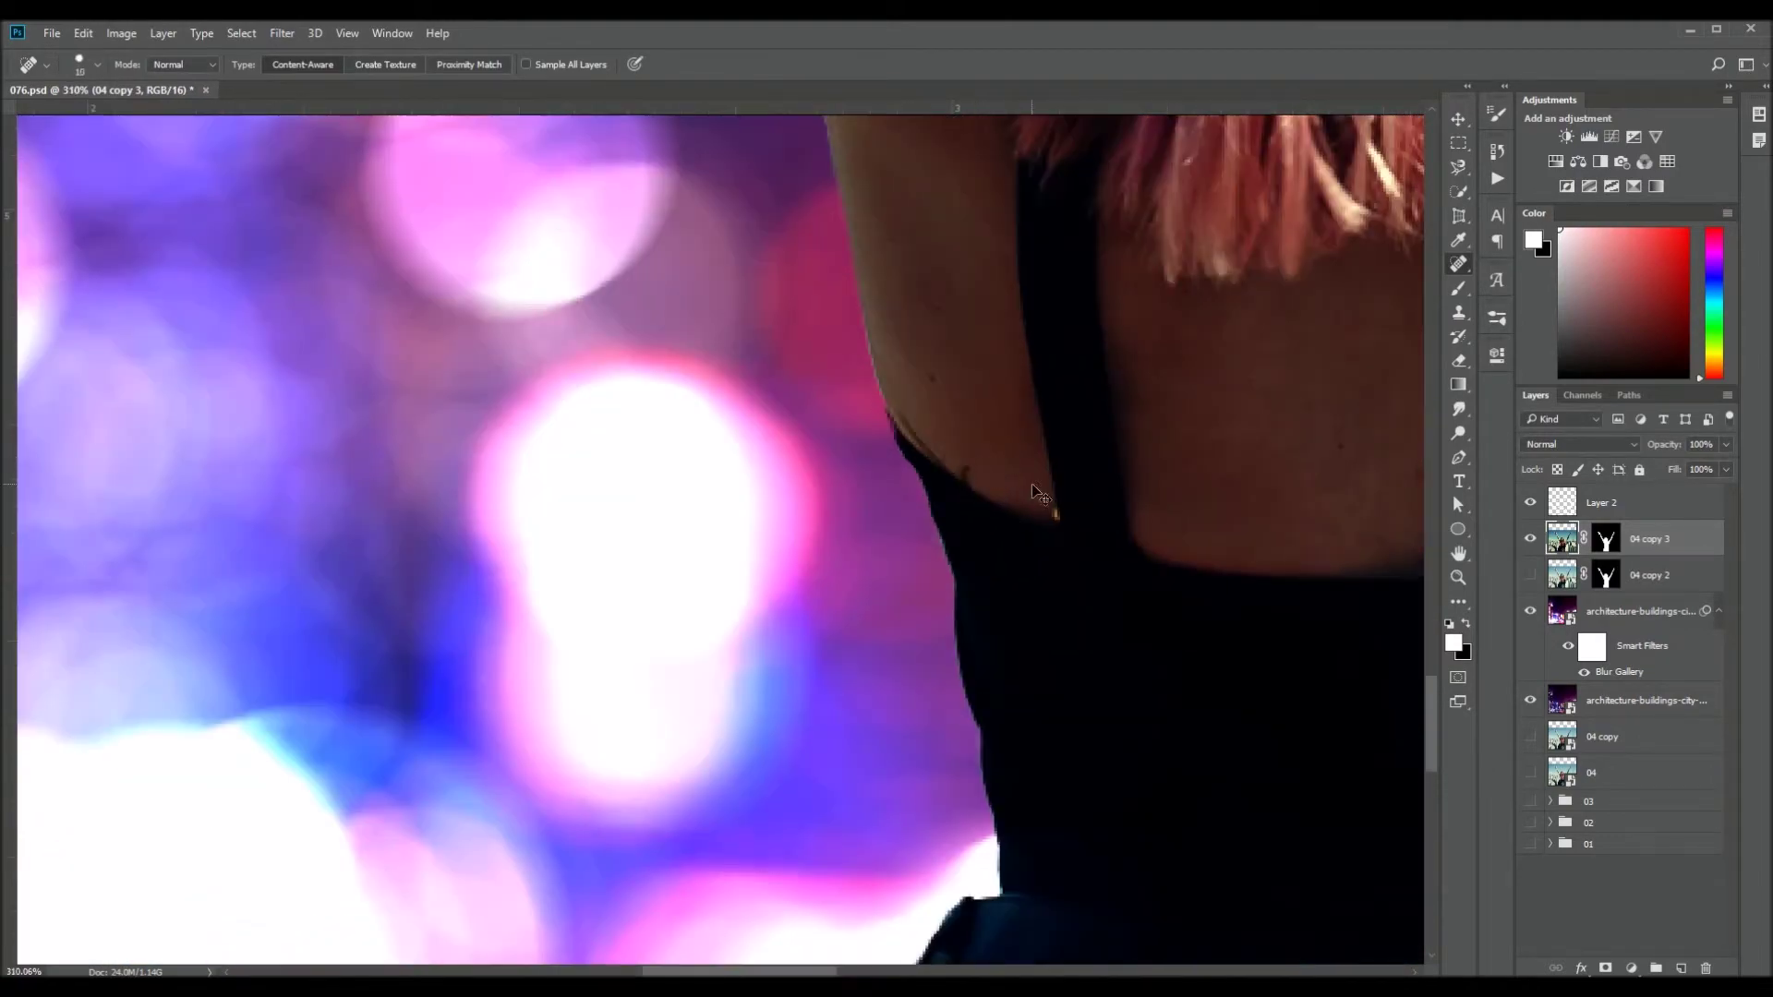
scroll(1034, 490, down, 2)
scroll(902, 585, up, 4)
scroll(1053, 554, down, 4)
scroll(1115, 594, up, 3)
key(bracketleft)
key(bracketleft)
key(bracketleft)
scroll(1115, 593, down, 2)
scroll(1179, 593, down, 5)
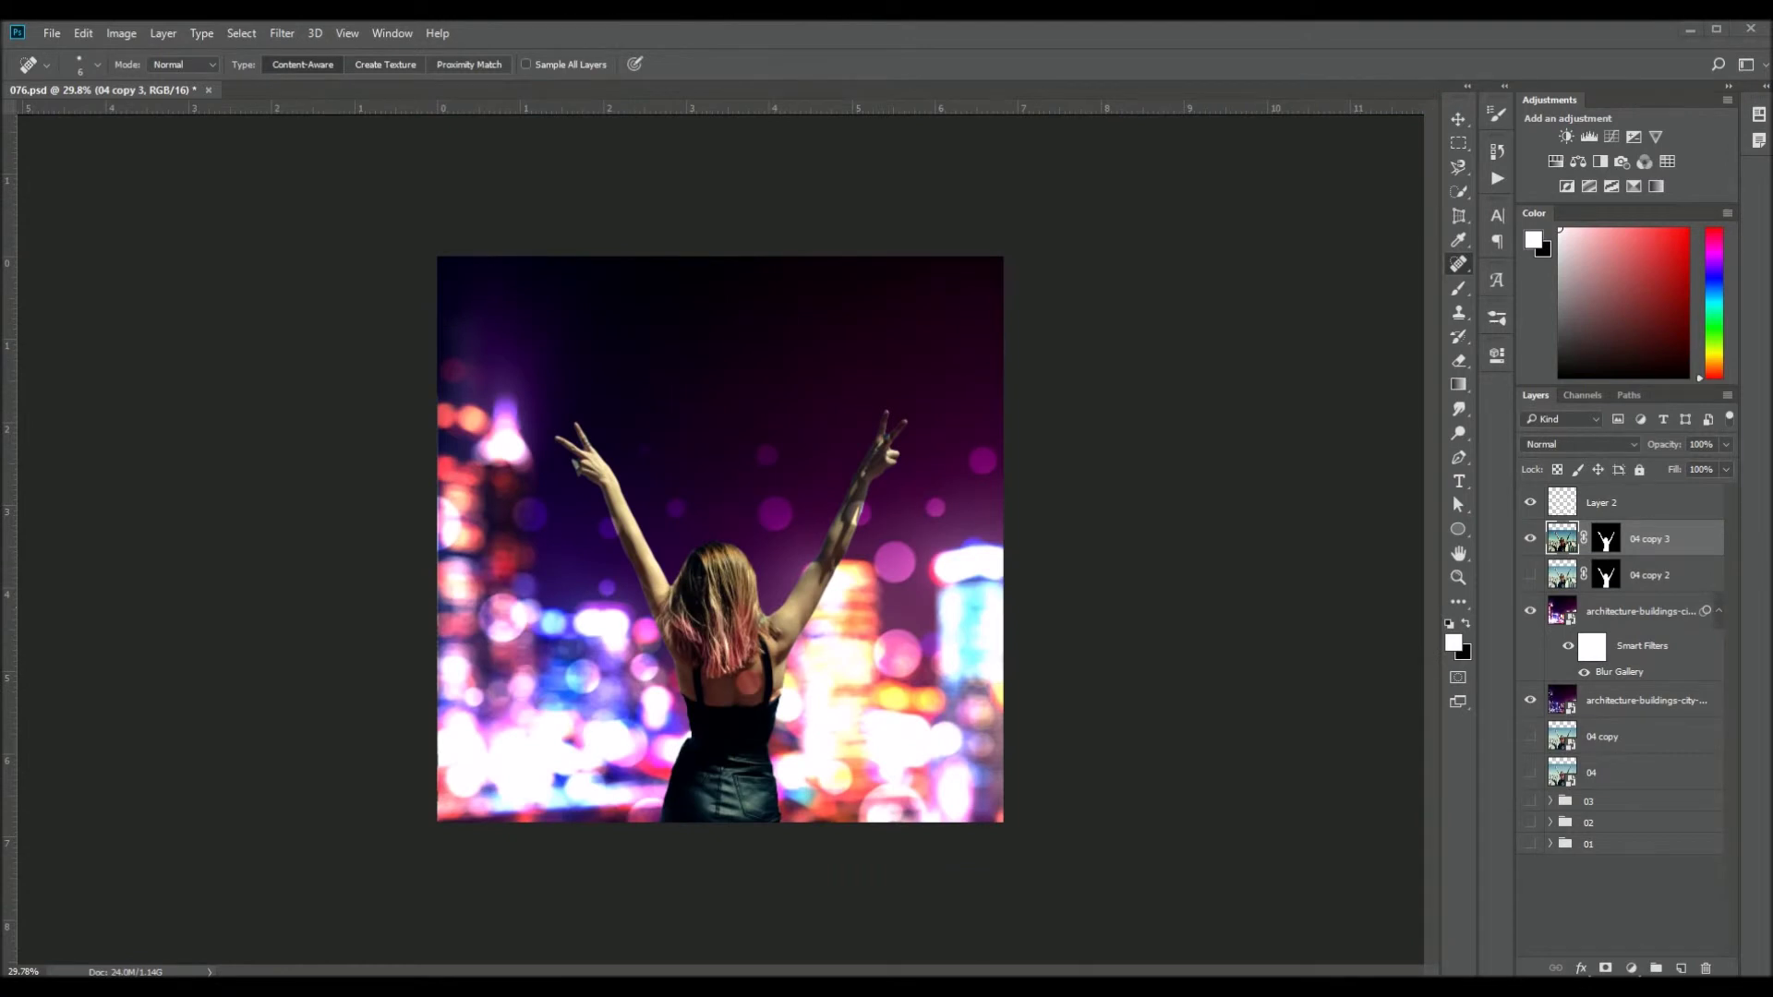
Add a Color Balance layer with Cyan-Red -7 and midtones pushed toward blue
click(1631, 968)
click(1653, 766)
drag(1313, 441, 1307, 441)
drag(1314, 503, 1340, 504)
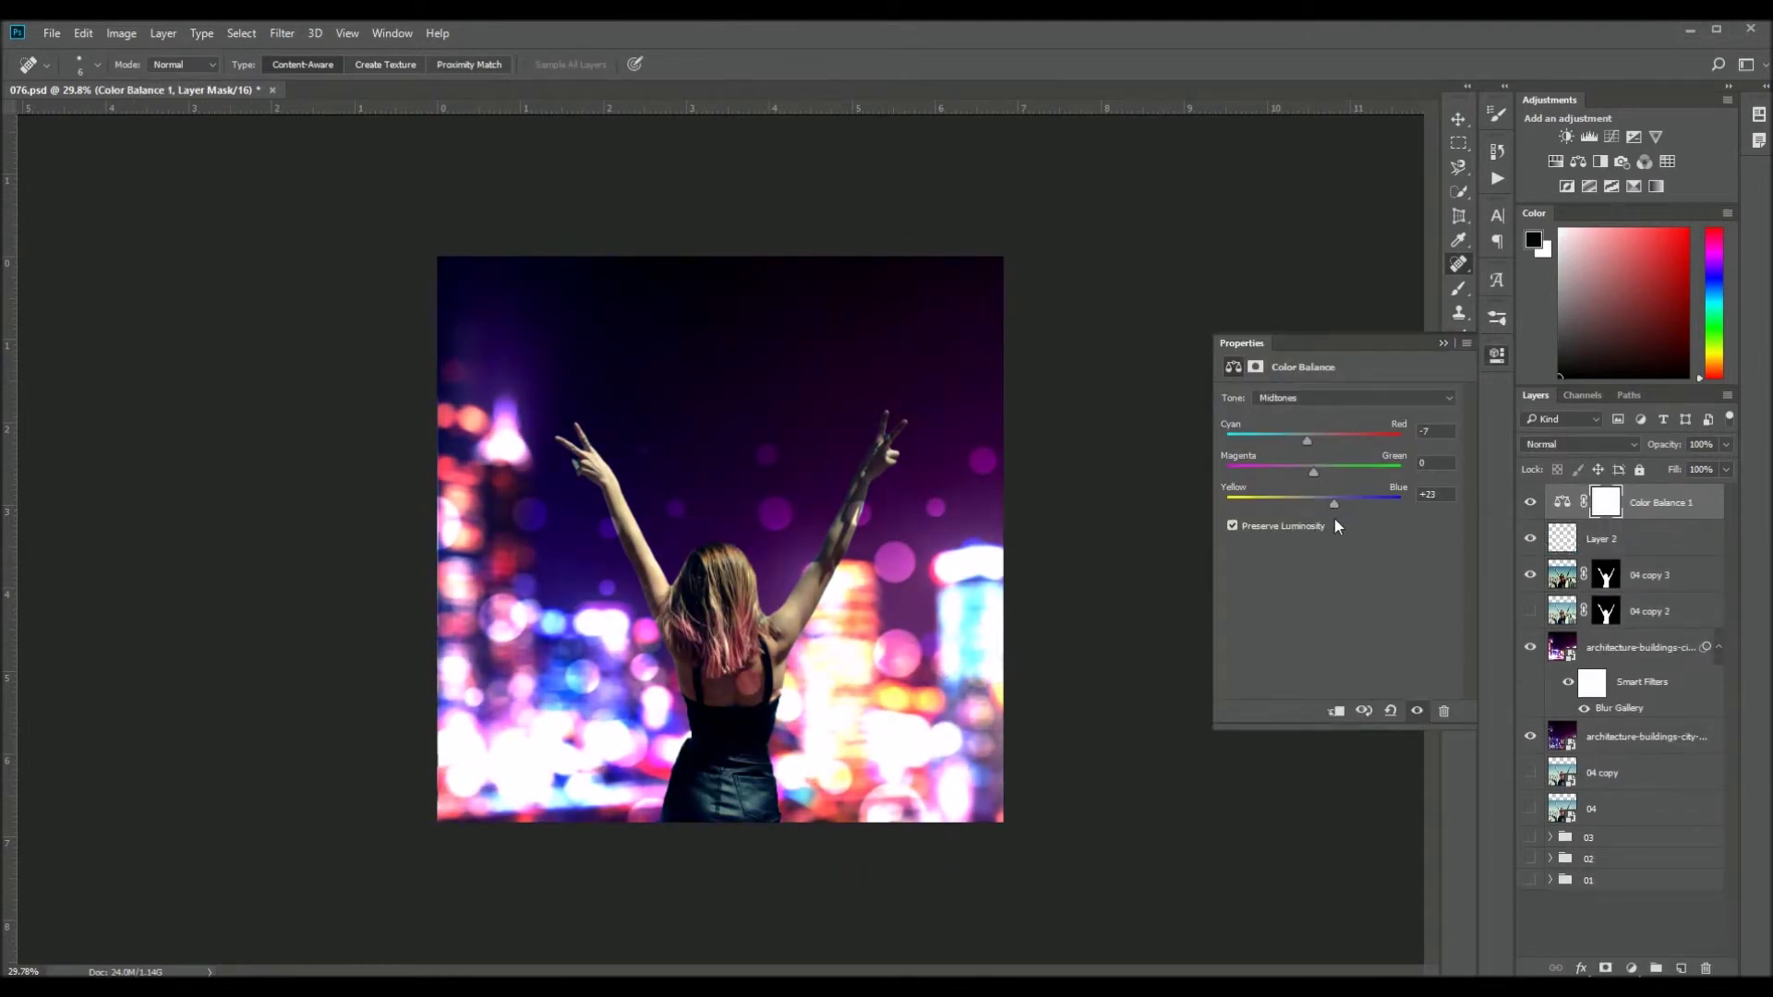
click(1497, 356)
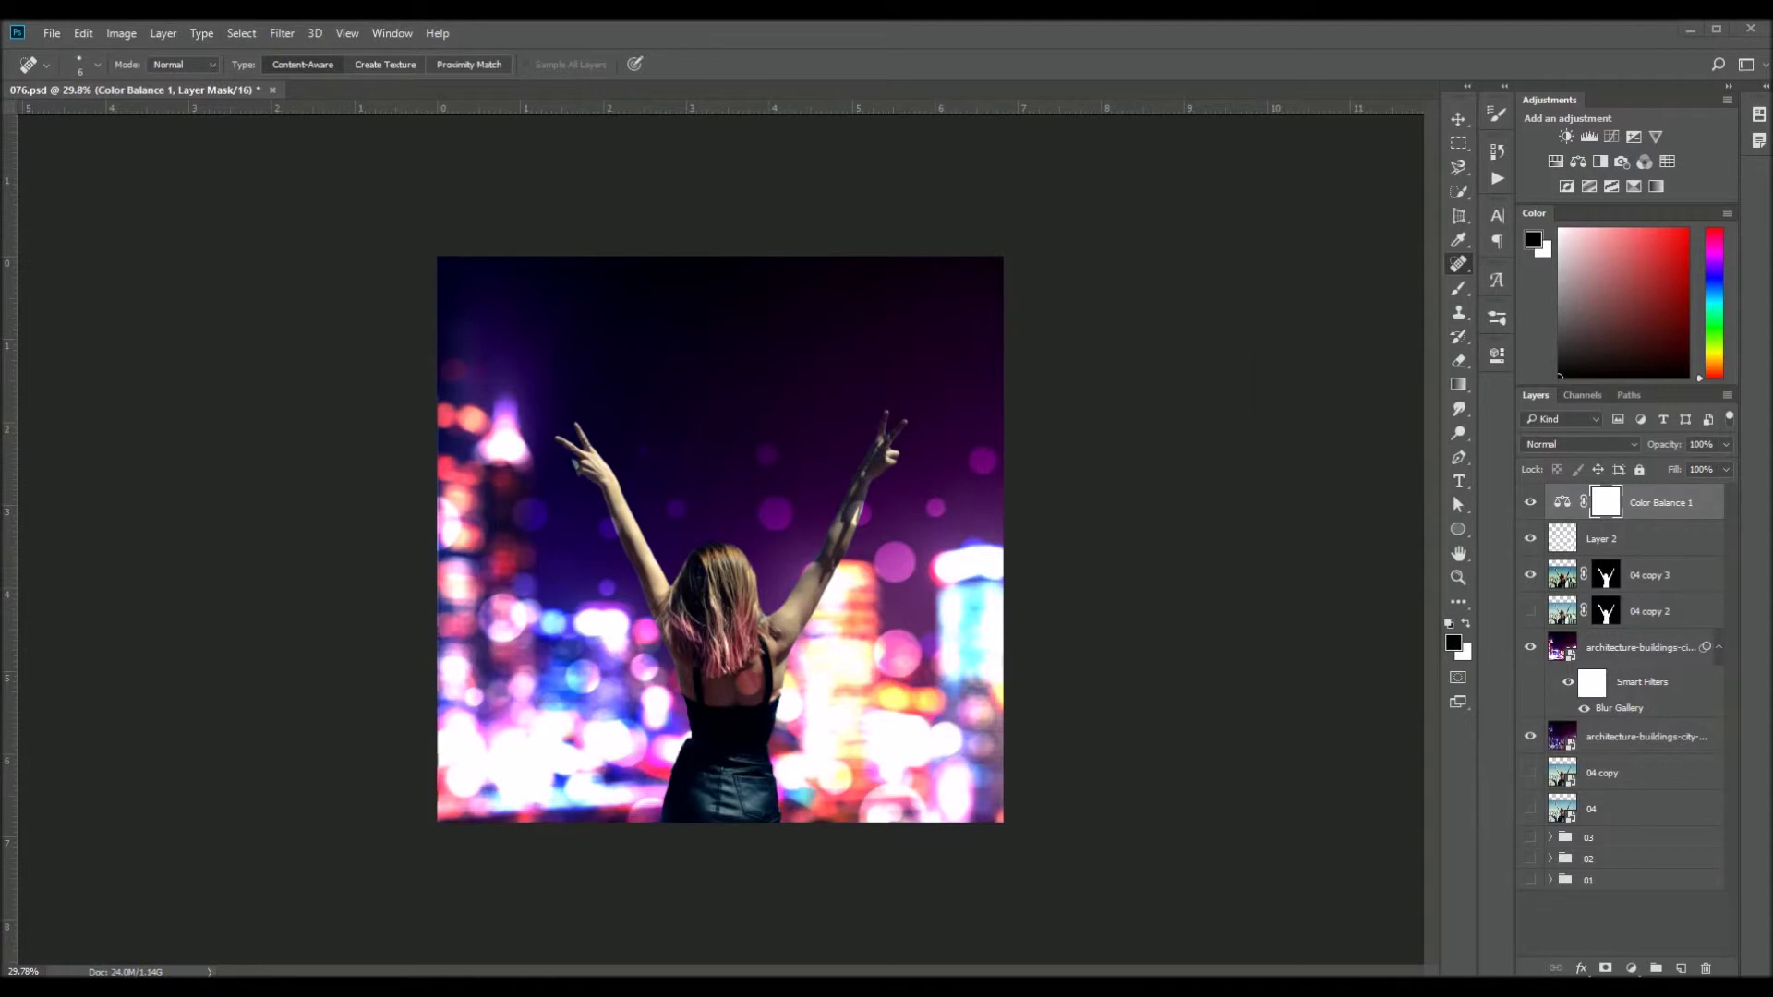
Alt-drag a copy of the city bokeh layer to the top and blend it in Screen
drag(1616, 646, 1616, 494)
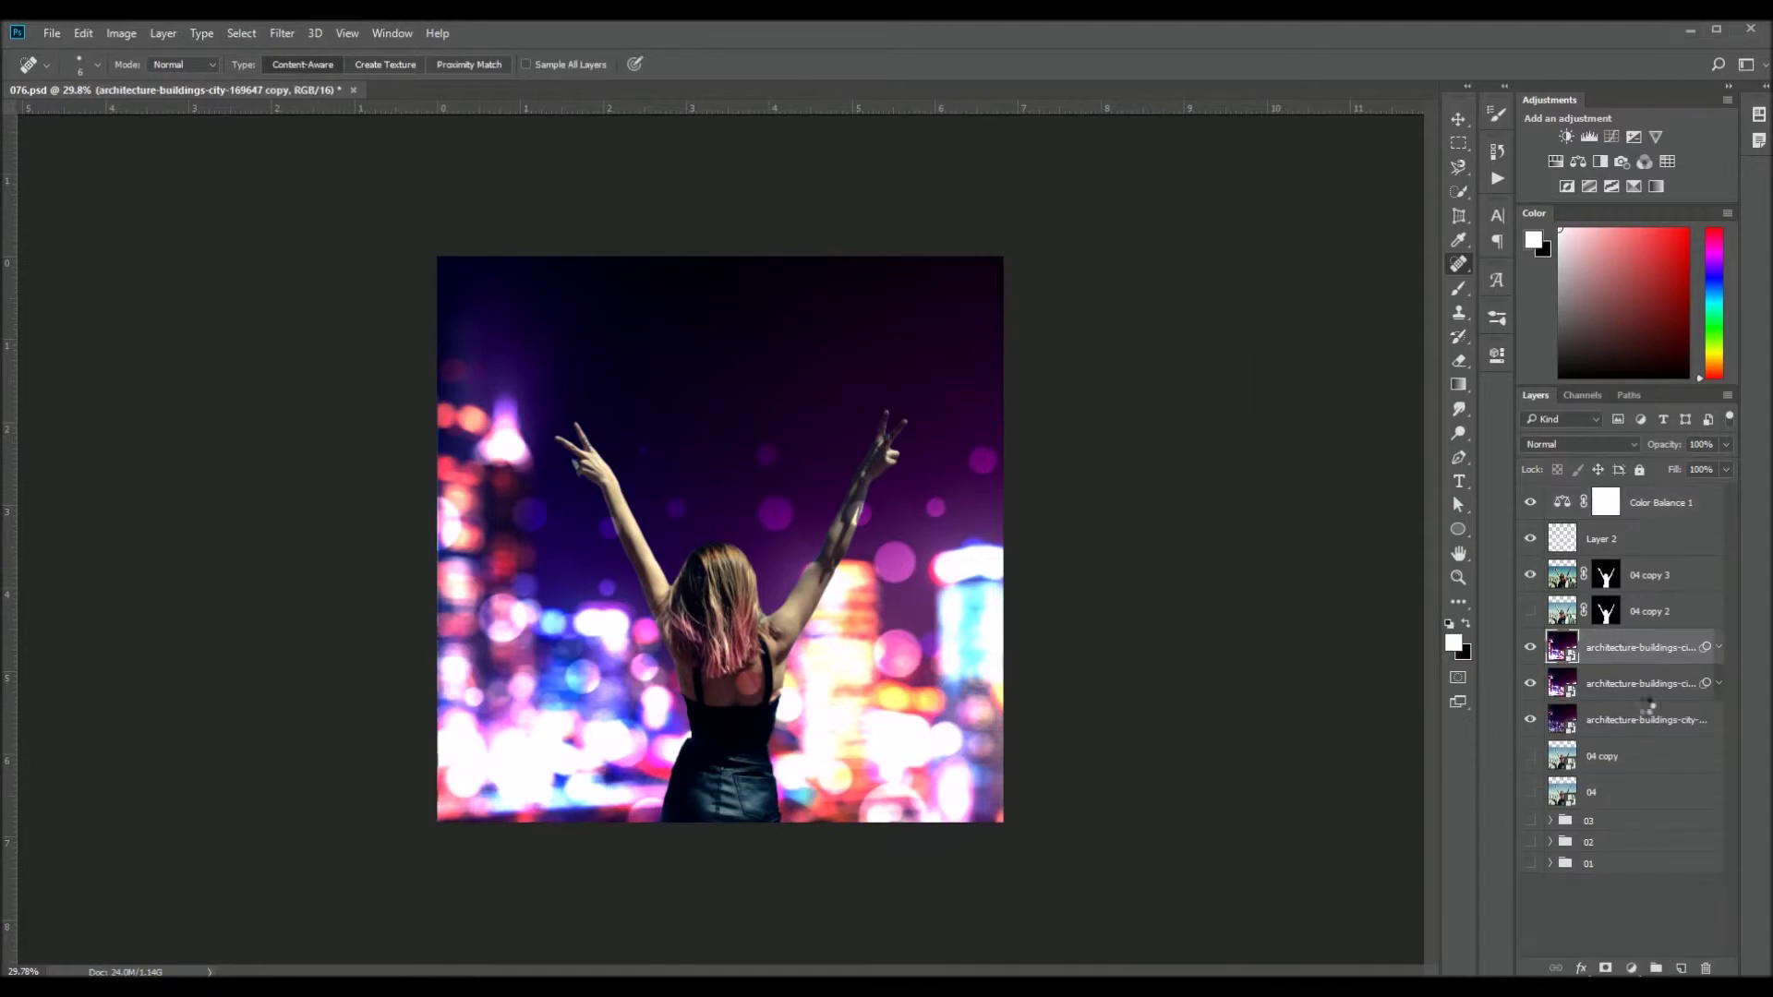
key(shift+alt+s)
key(x)
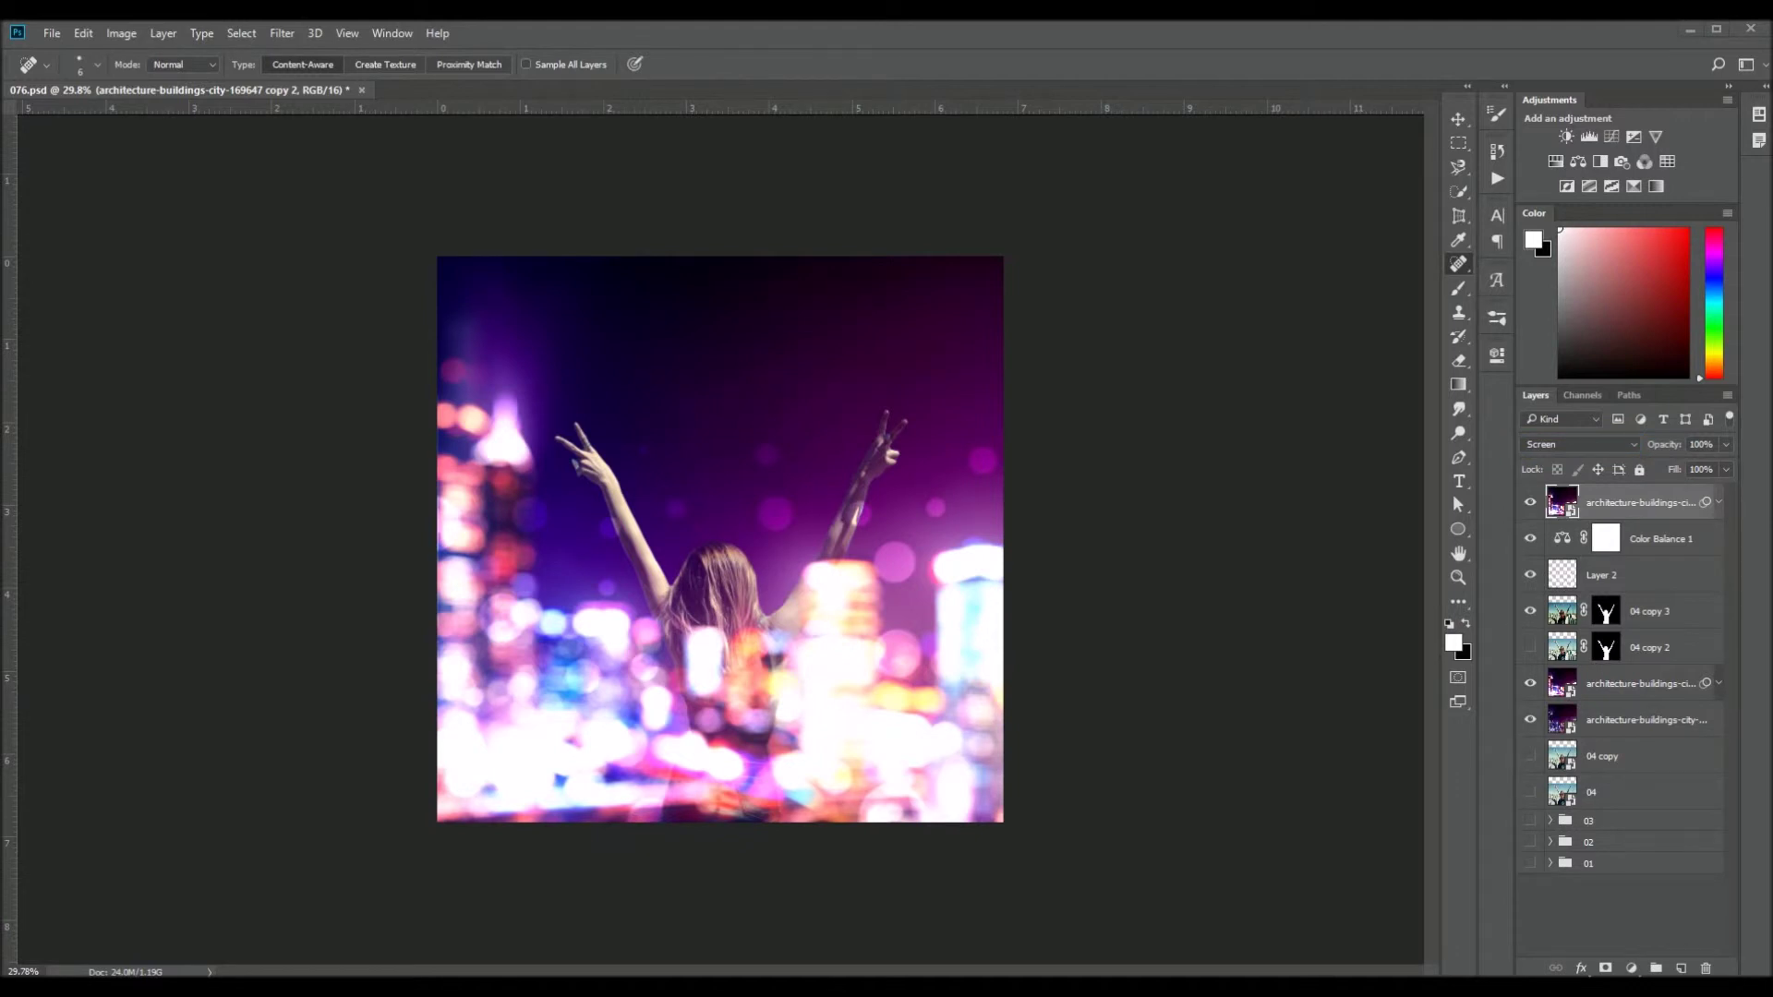
Mask the top city layer and brush black over the woman's arms and body
click(1606, 968)
key(b)
key(x)
click(97, 64)
key(Escape)
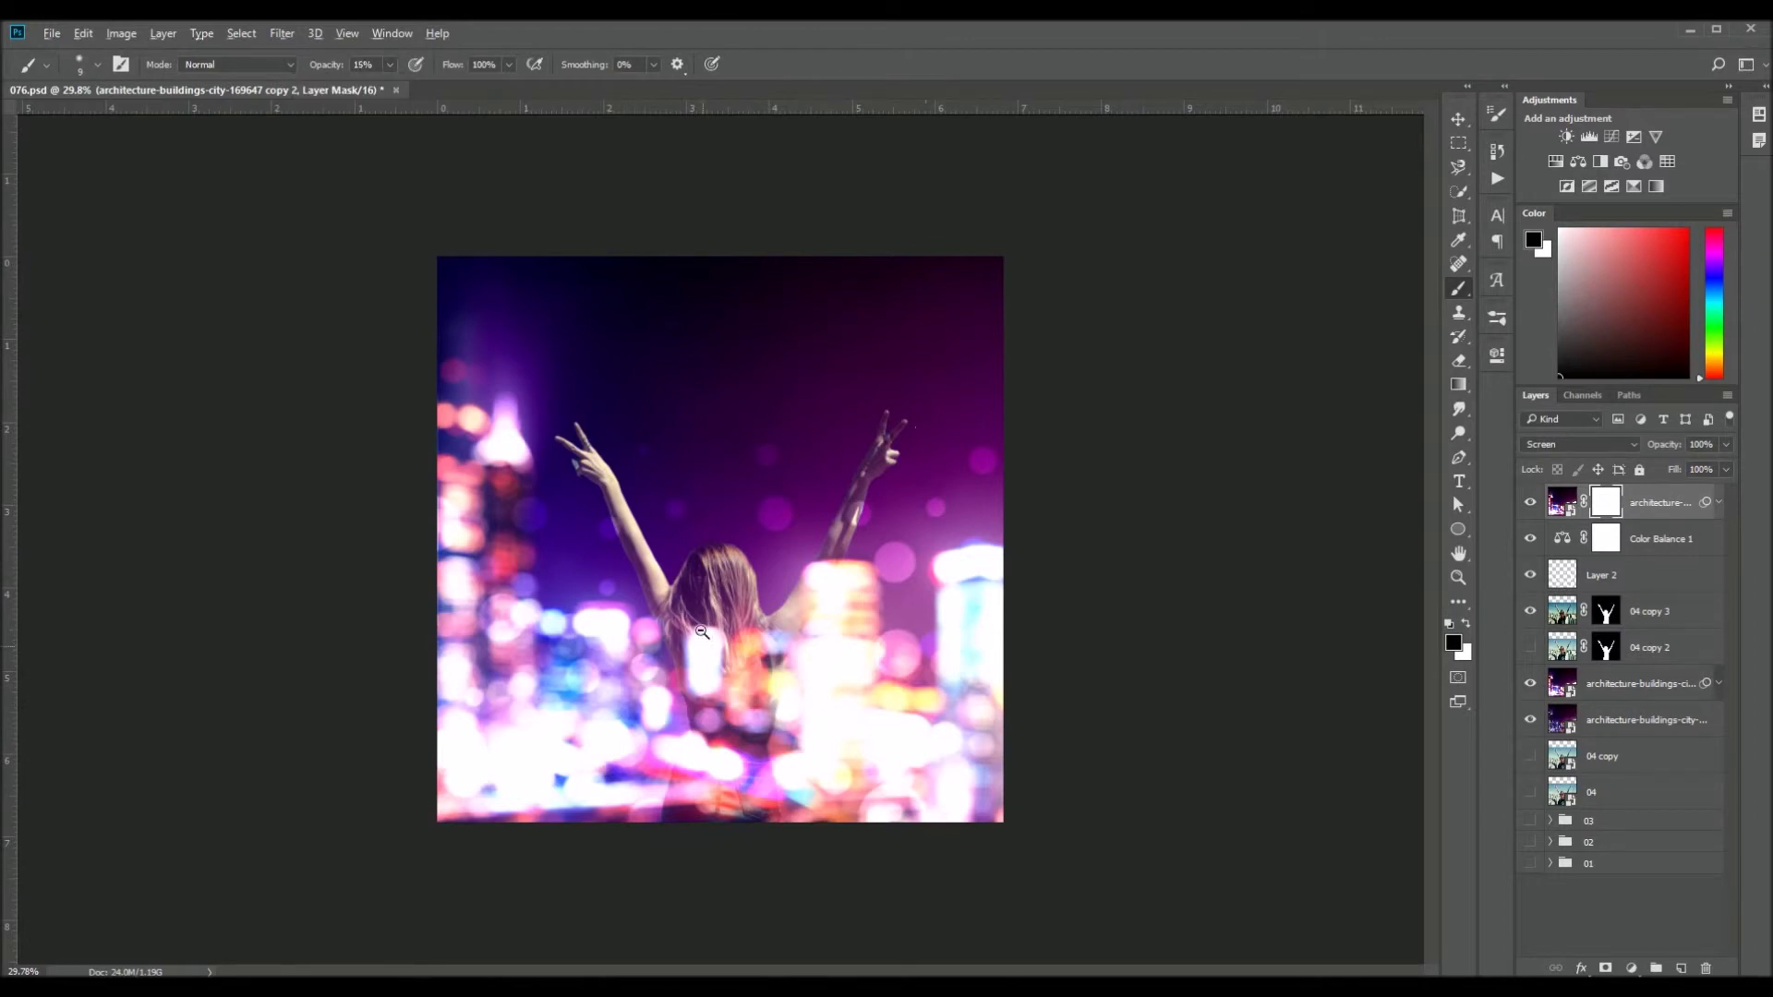
scroll(716, 658, up, 3)
drag(923, 646, 720, 591)
drag(591, 554, 1148, 435)
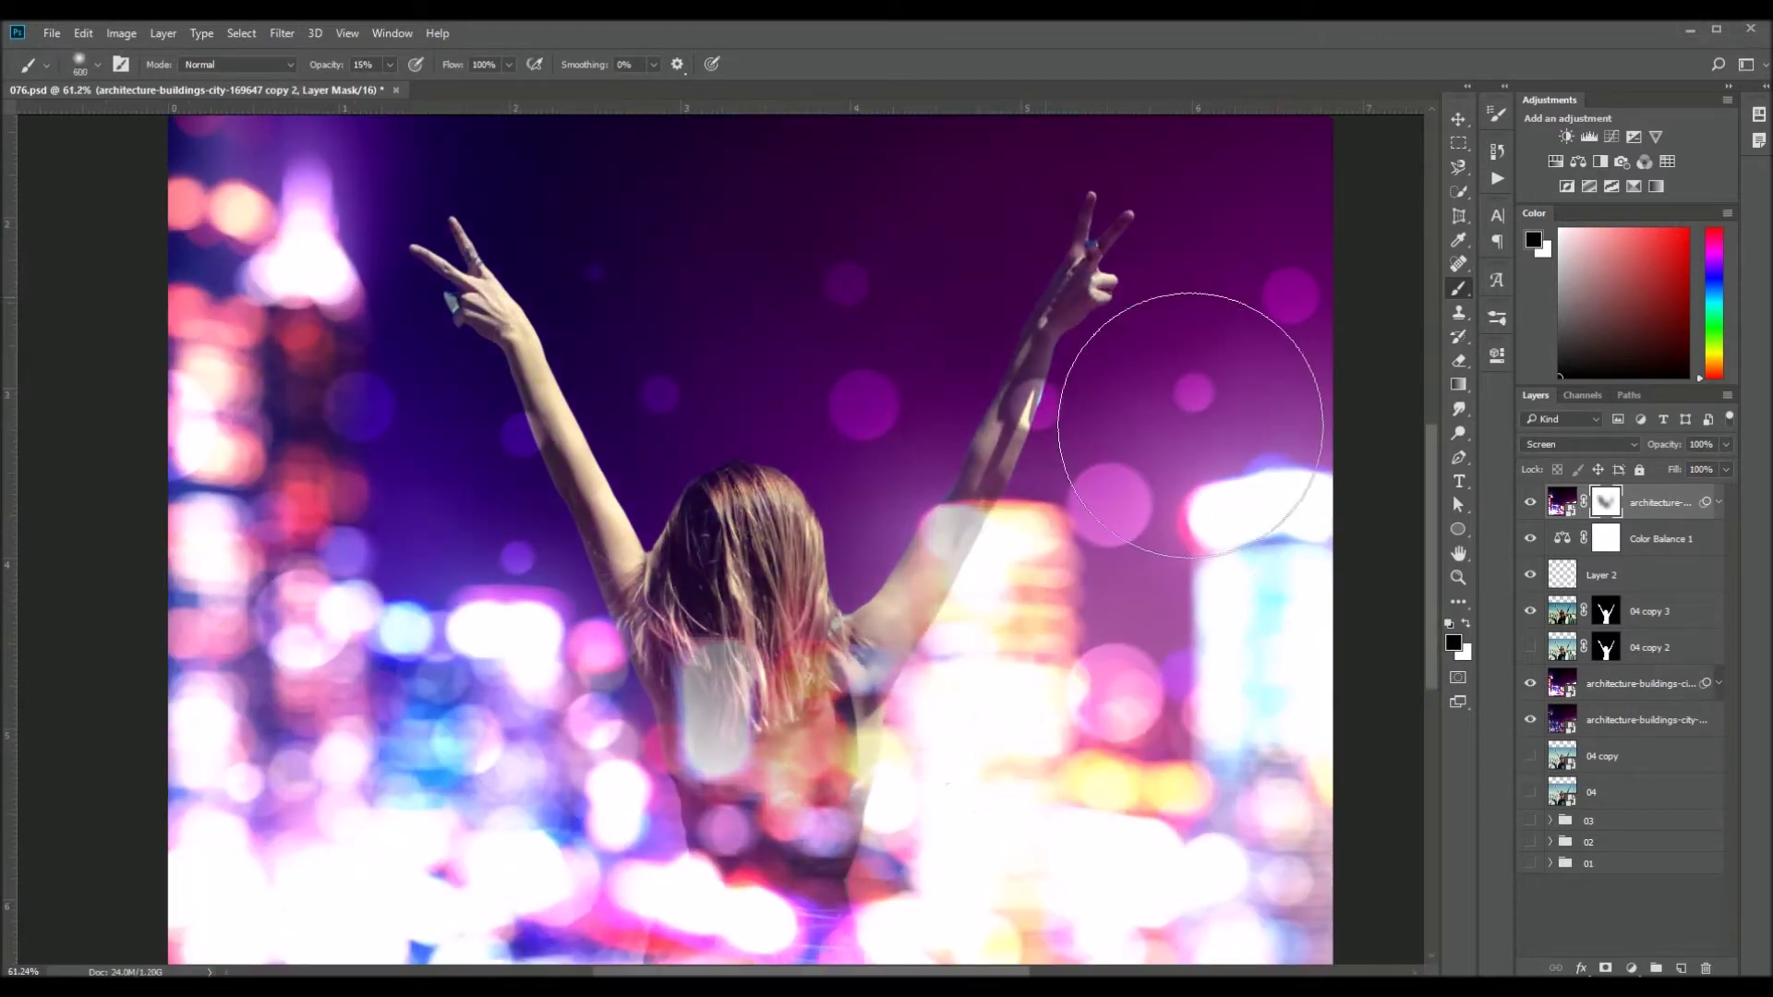
scroll(729, 664, down, 3)
key(bracketleft)
key(bracketleft)
key(bracketleft)
mouse_move(702, 647)
mouse_down()
mouse_move(781, 720)
mouse_move(720, 738)
mouse_move(716, 944)
mouse_up()
scroll(728, 819, up, 2)
Set the top layer's fill to 80%, stamp a merged layer, and group the layers as 04
mouse_move(1726, 469)
mouse_down()
mouse_move(1697, 480)
mouse_move(1710, 493)
mouse_up()
scroll(721, 541, down, 2)
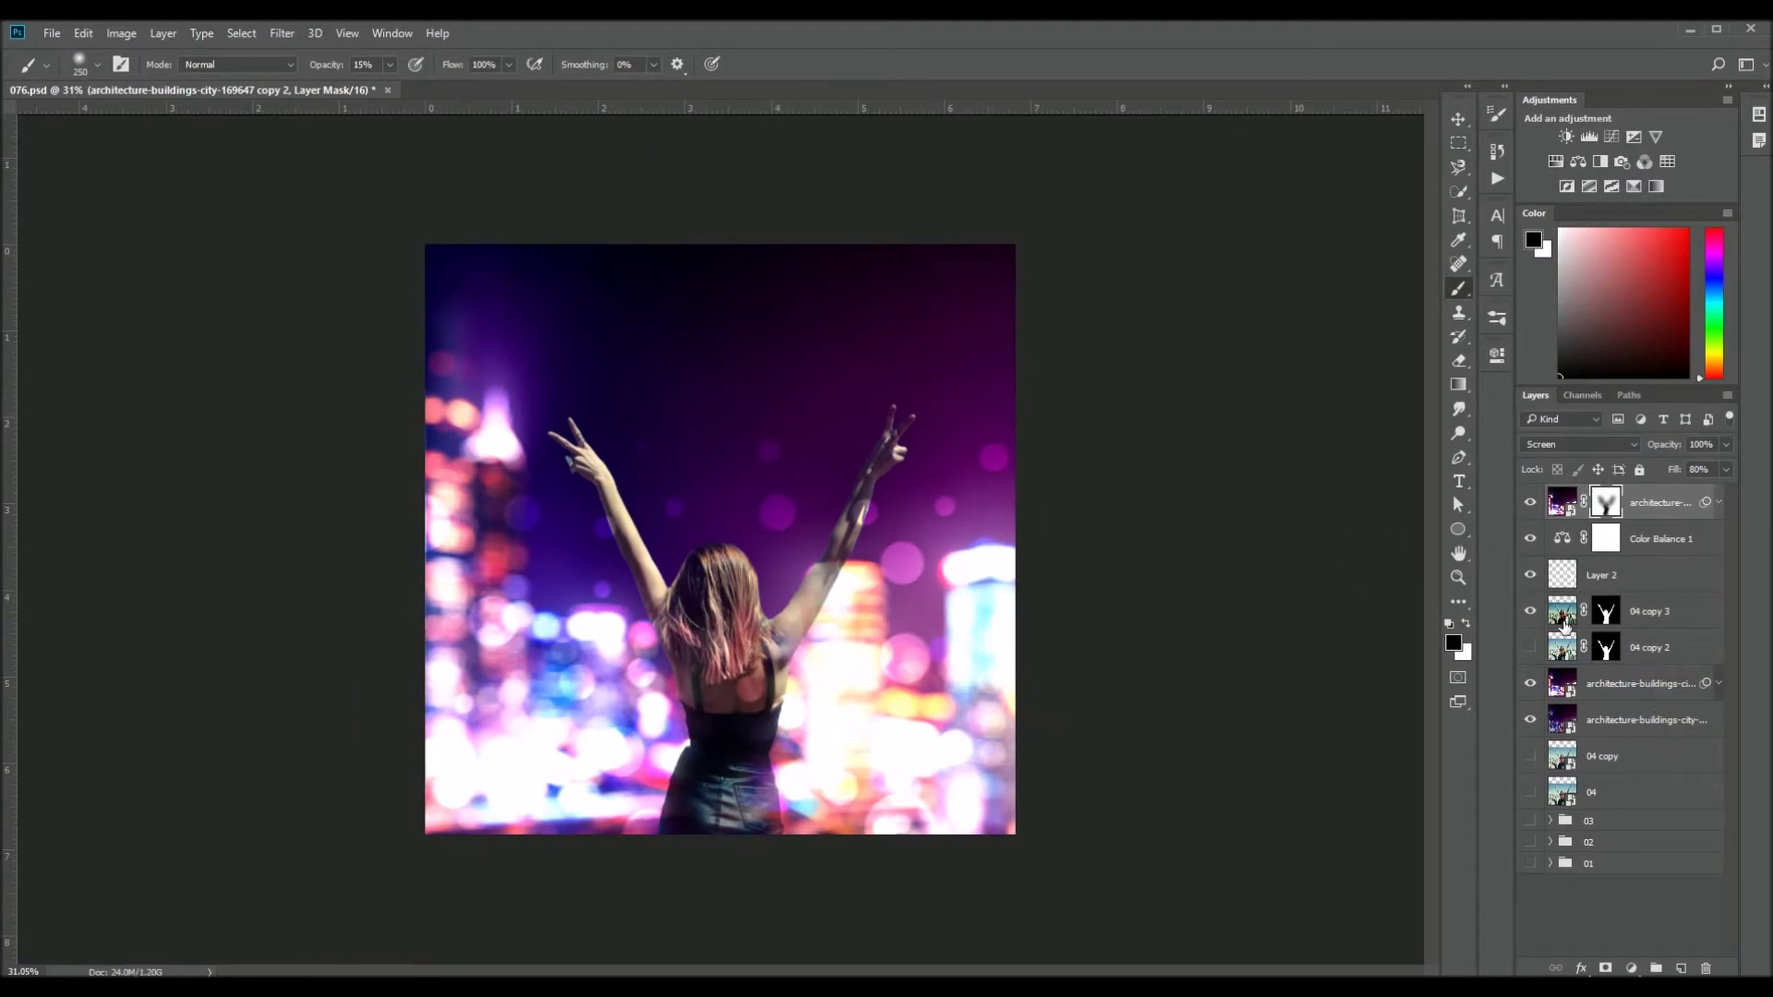
drag(1578, 631, 1574, 702)
key(ctrl+alt+shift+e)
key(ctrl+g)
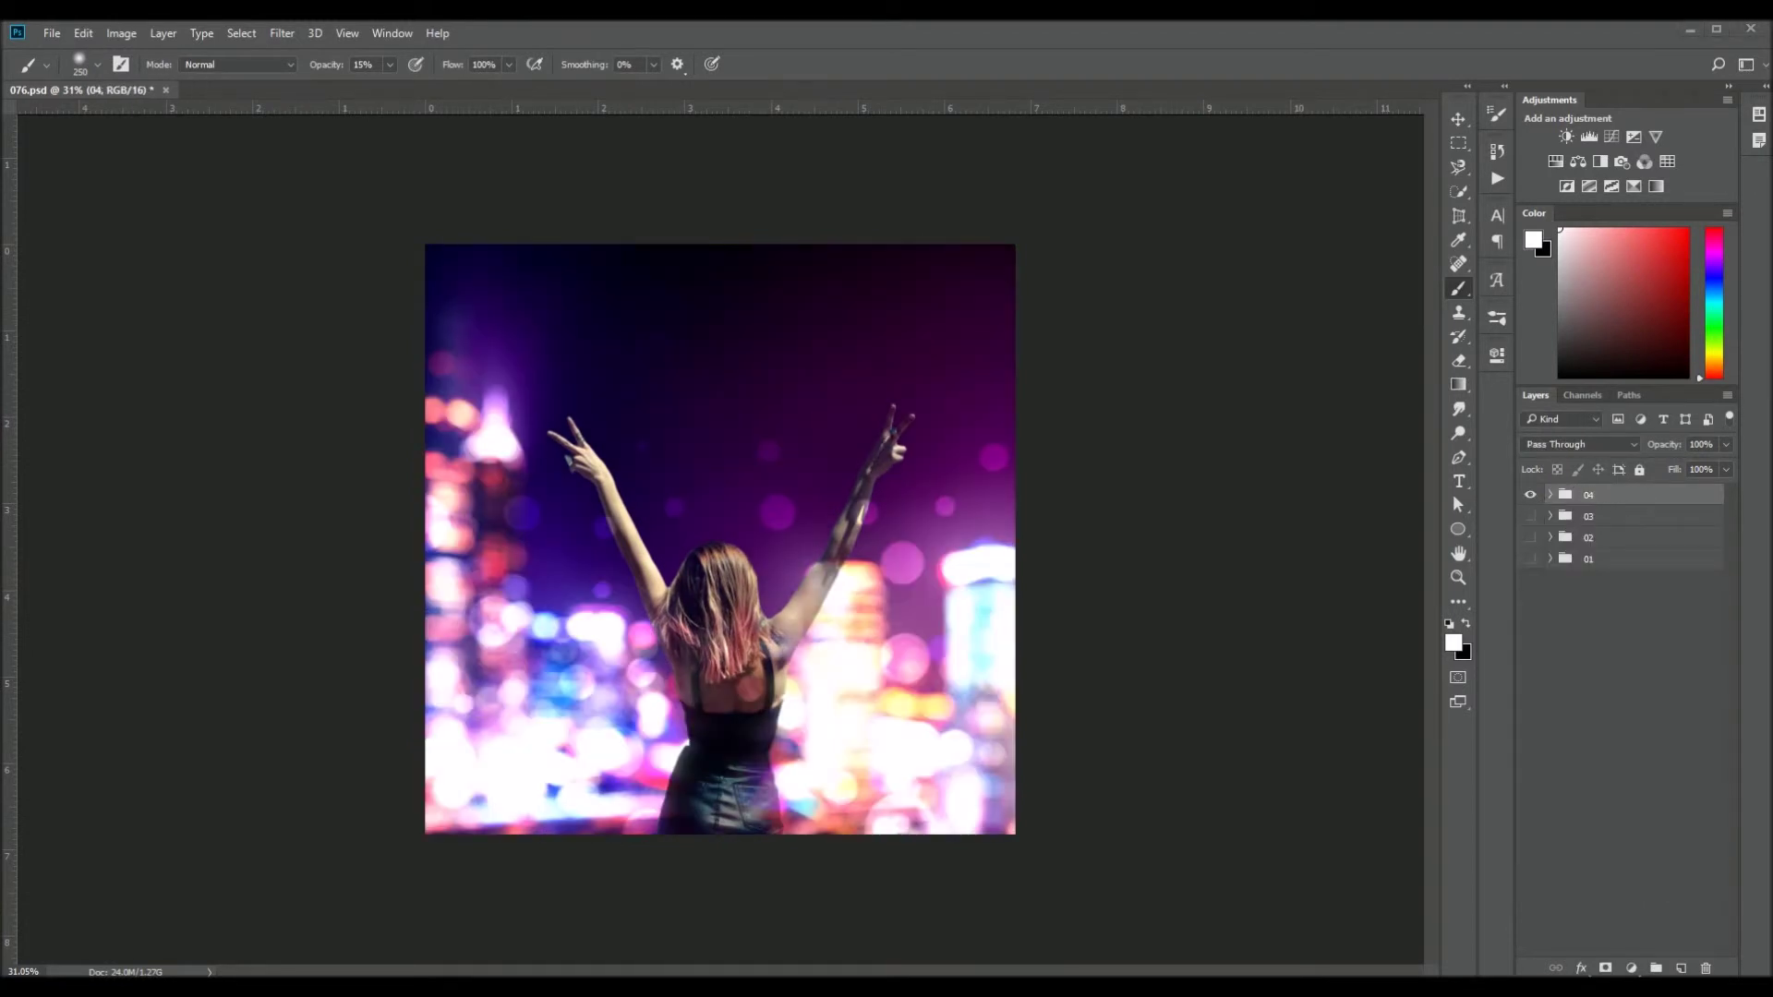
Hide group 04, place the red-dress portrait as layer 05, and duplicate it
click(1530, 495)
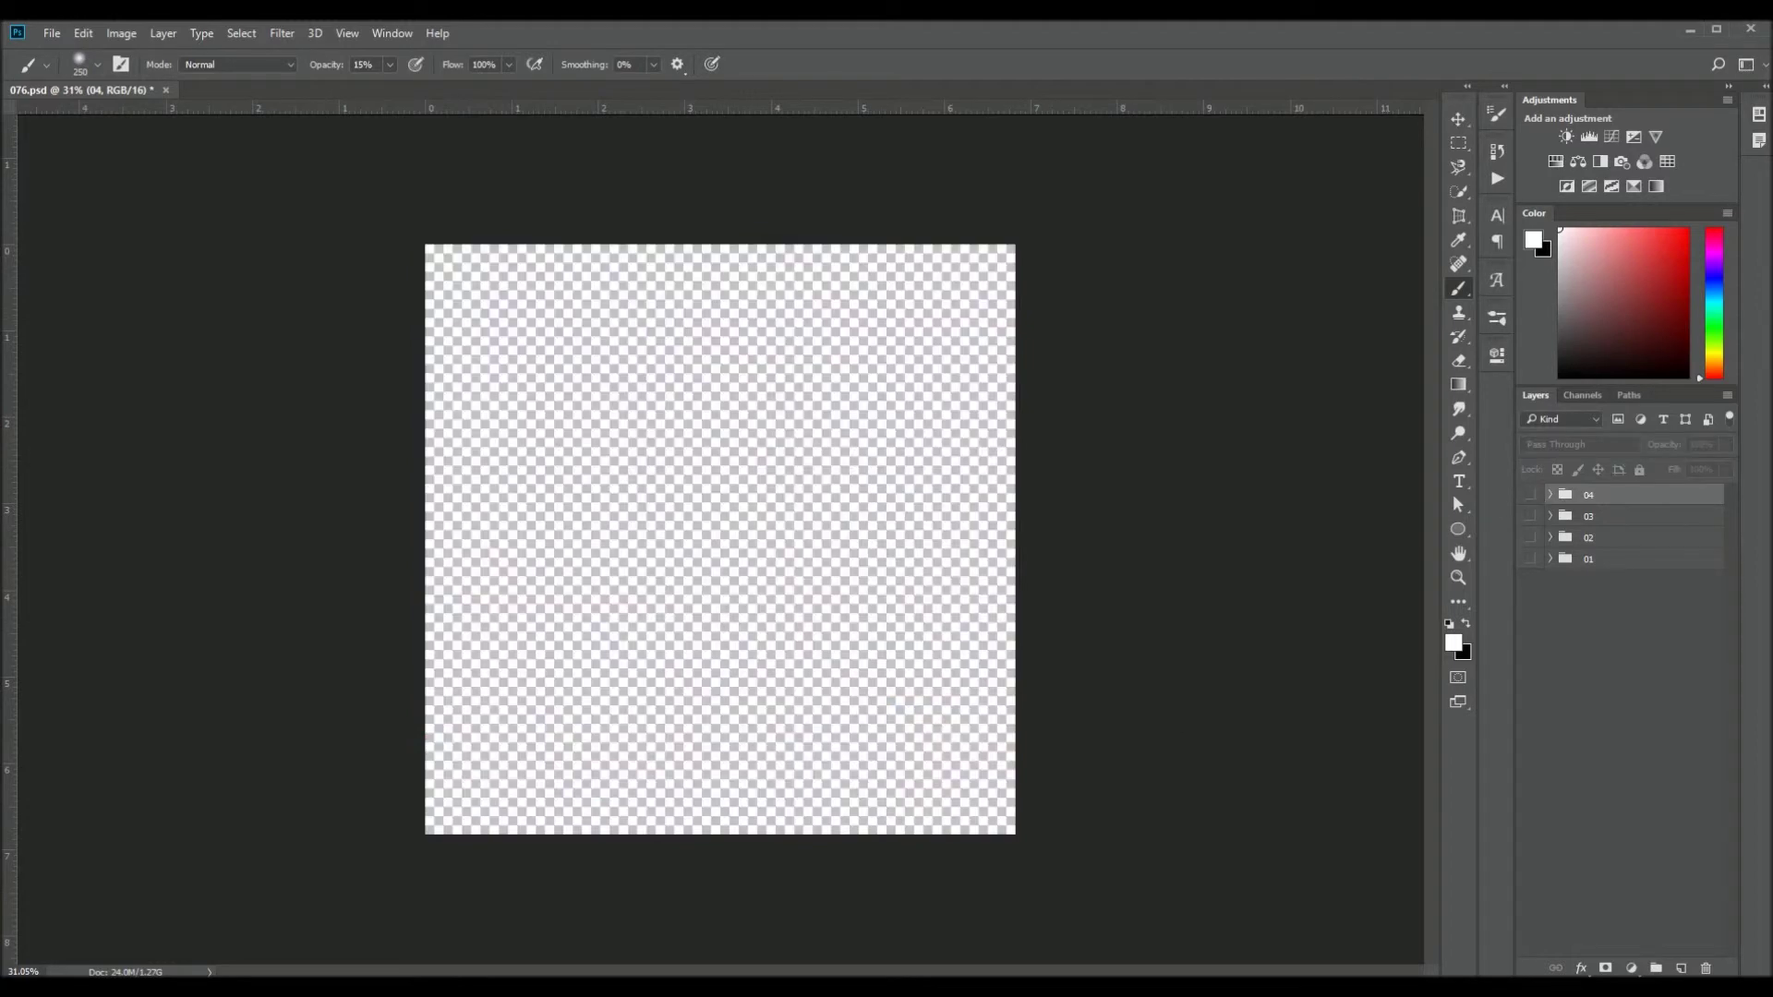
mouse_move(718, 347)
mouse_down()
mouse_move(1006, 190)
mouse_move(946, 464)
mouse_up()
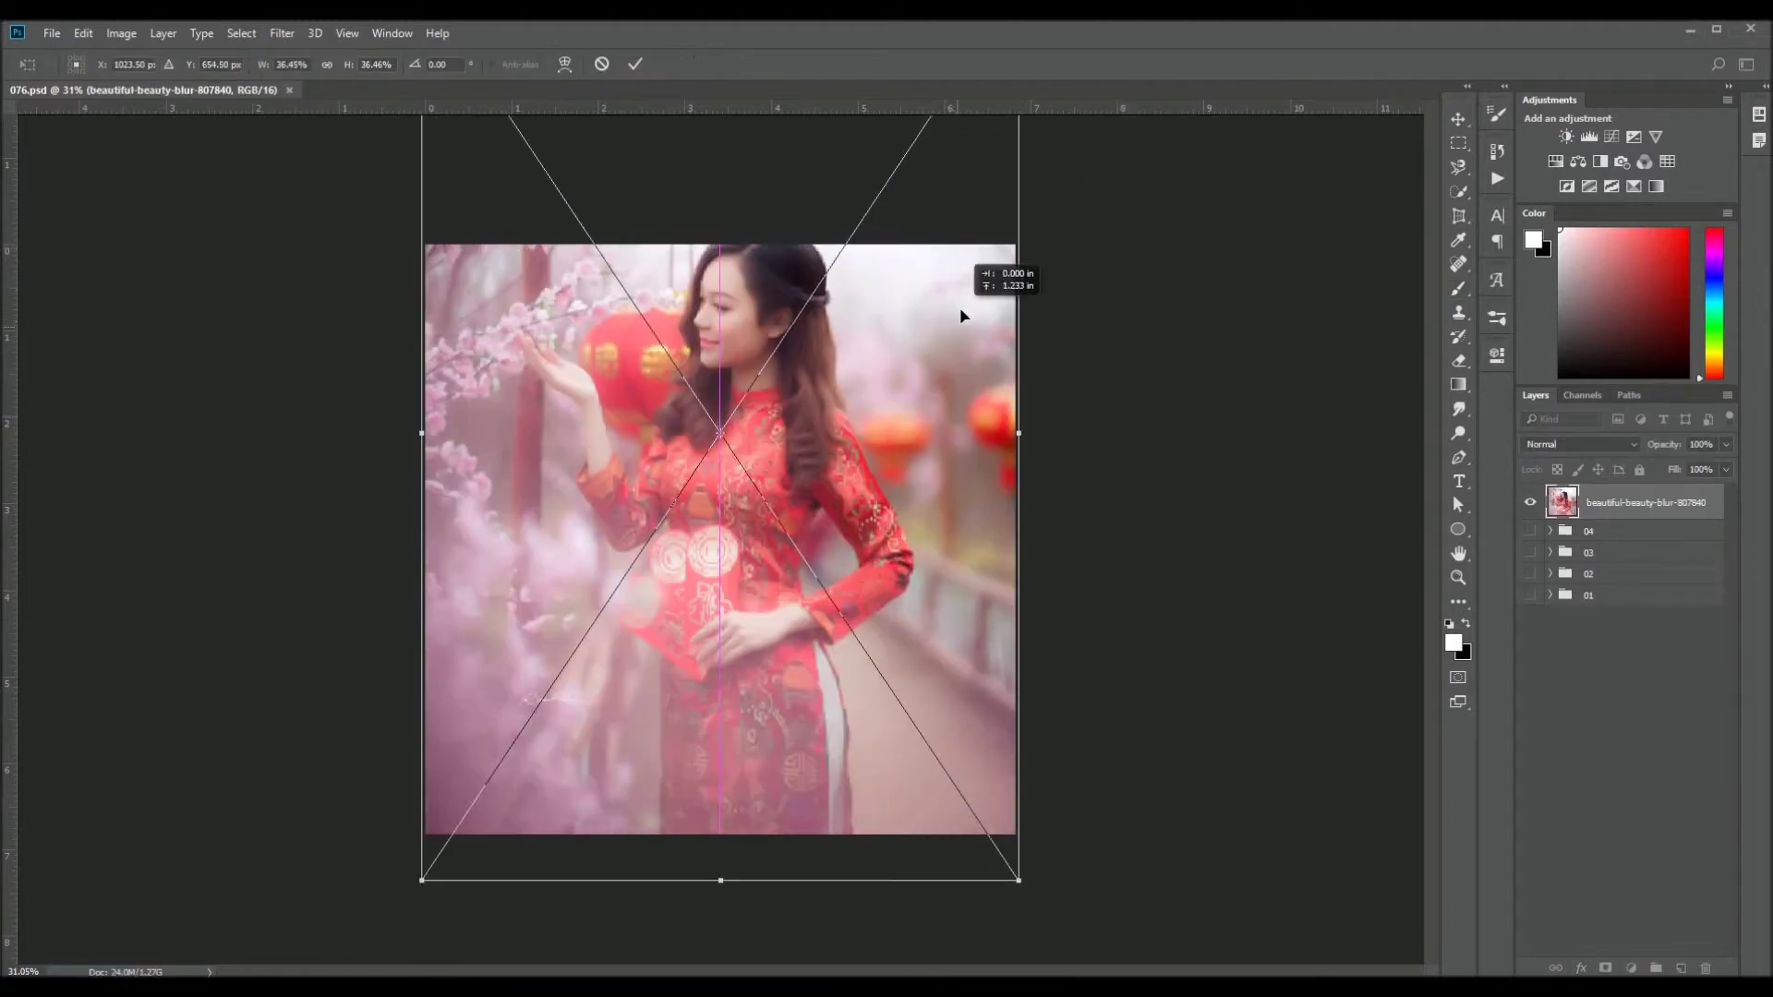
key(ctrl+j)
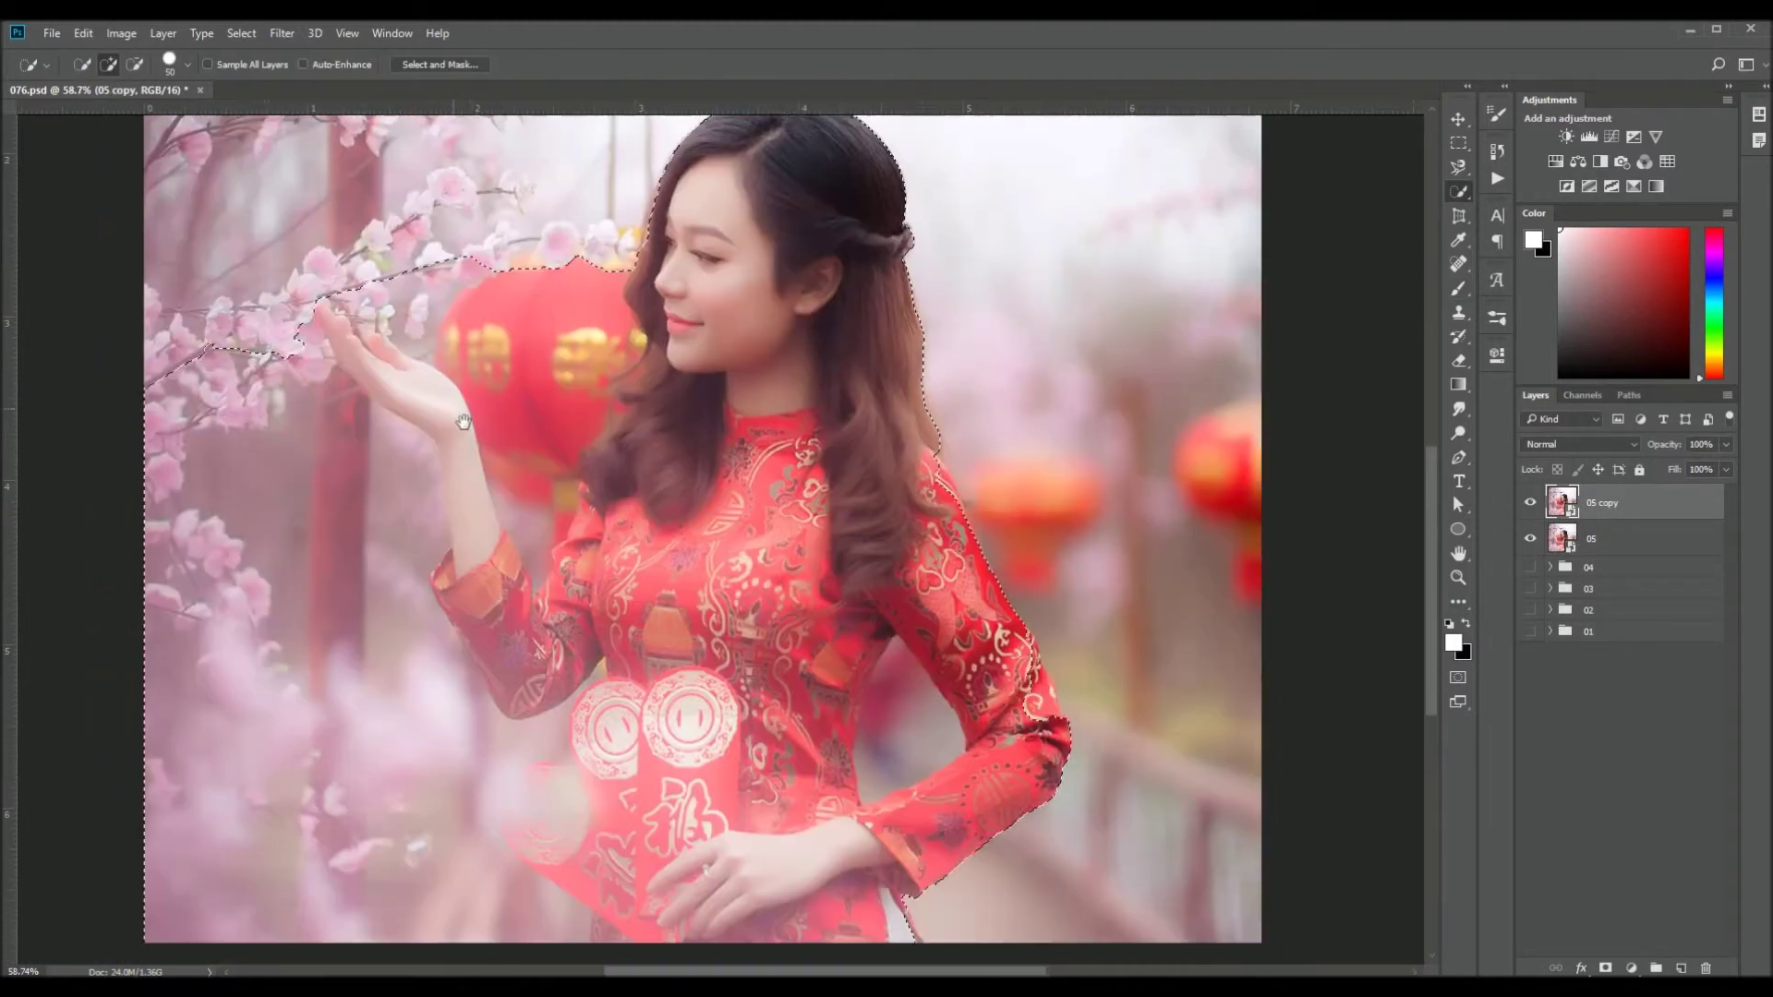
Refine the selection around her hand and dress, then output it as masked layer 05 copy 2
mouse_move(463, 422)
mouse_down()
mouse_move(376, 653)
mouse_move(495, 878)
mouse_up()
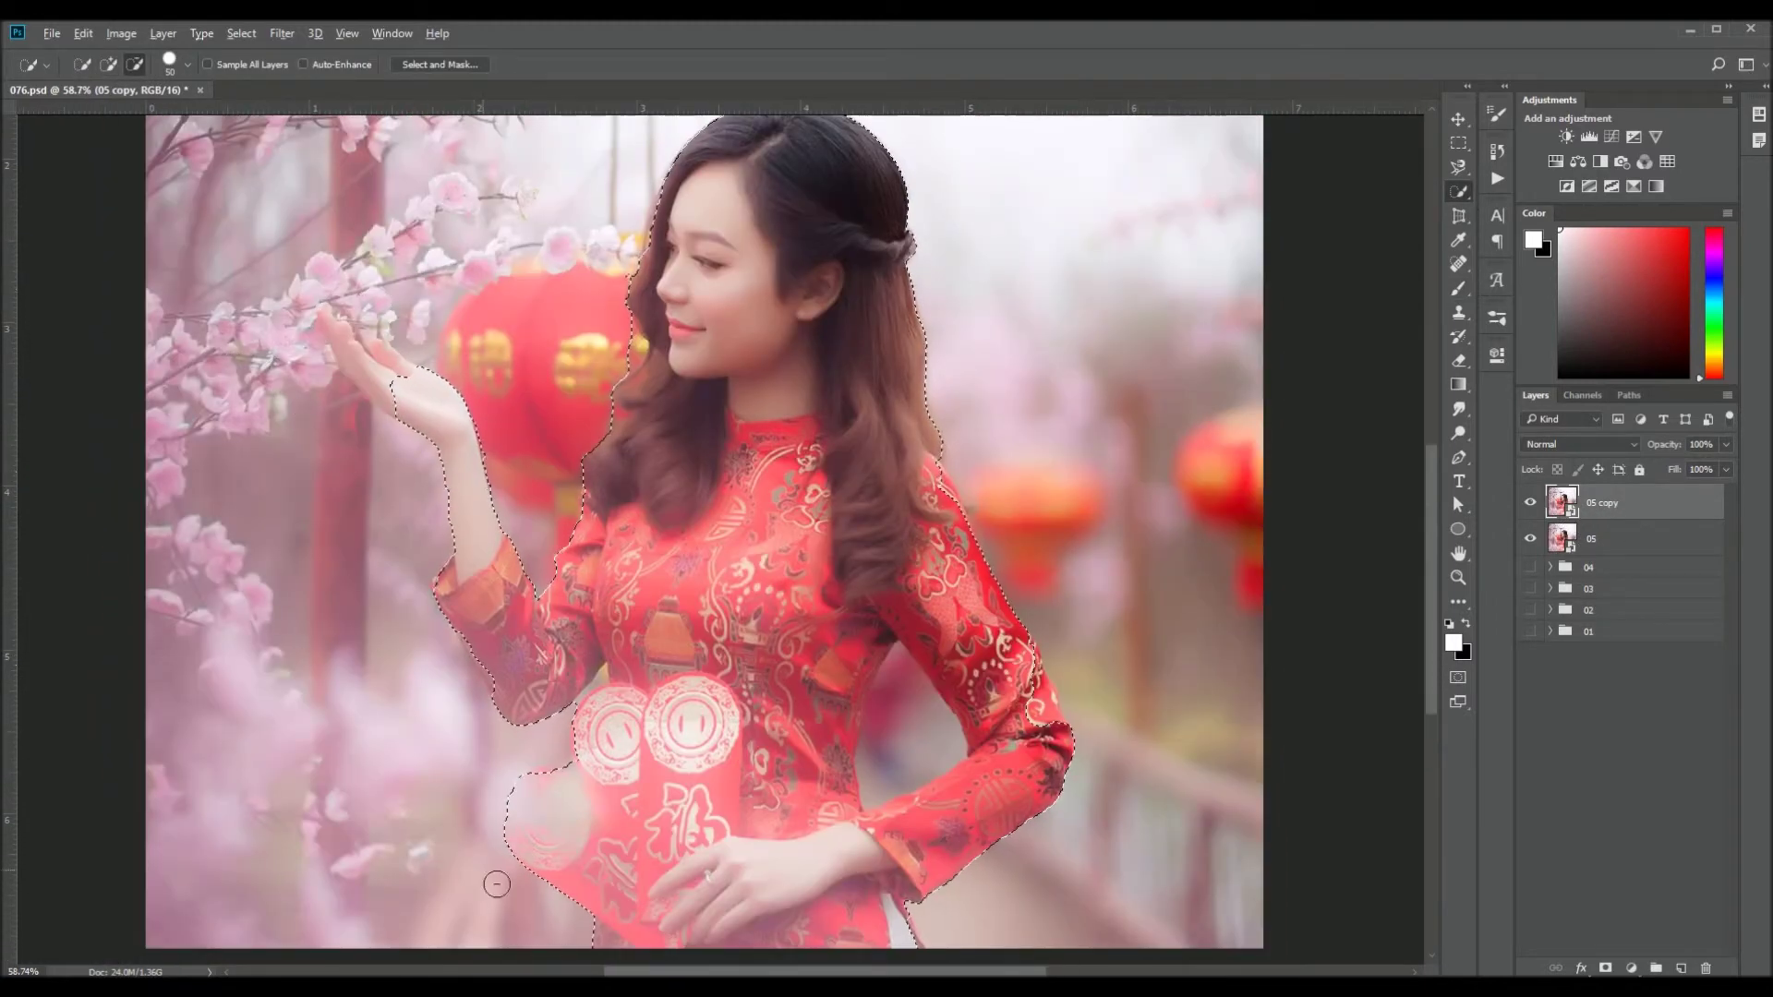
drag(986, 784, 930, 673)
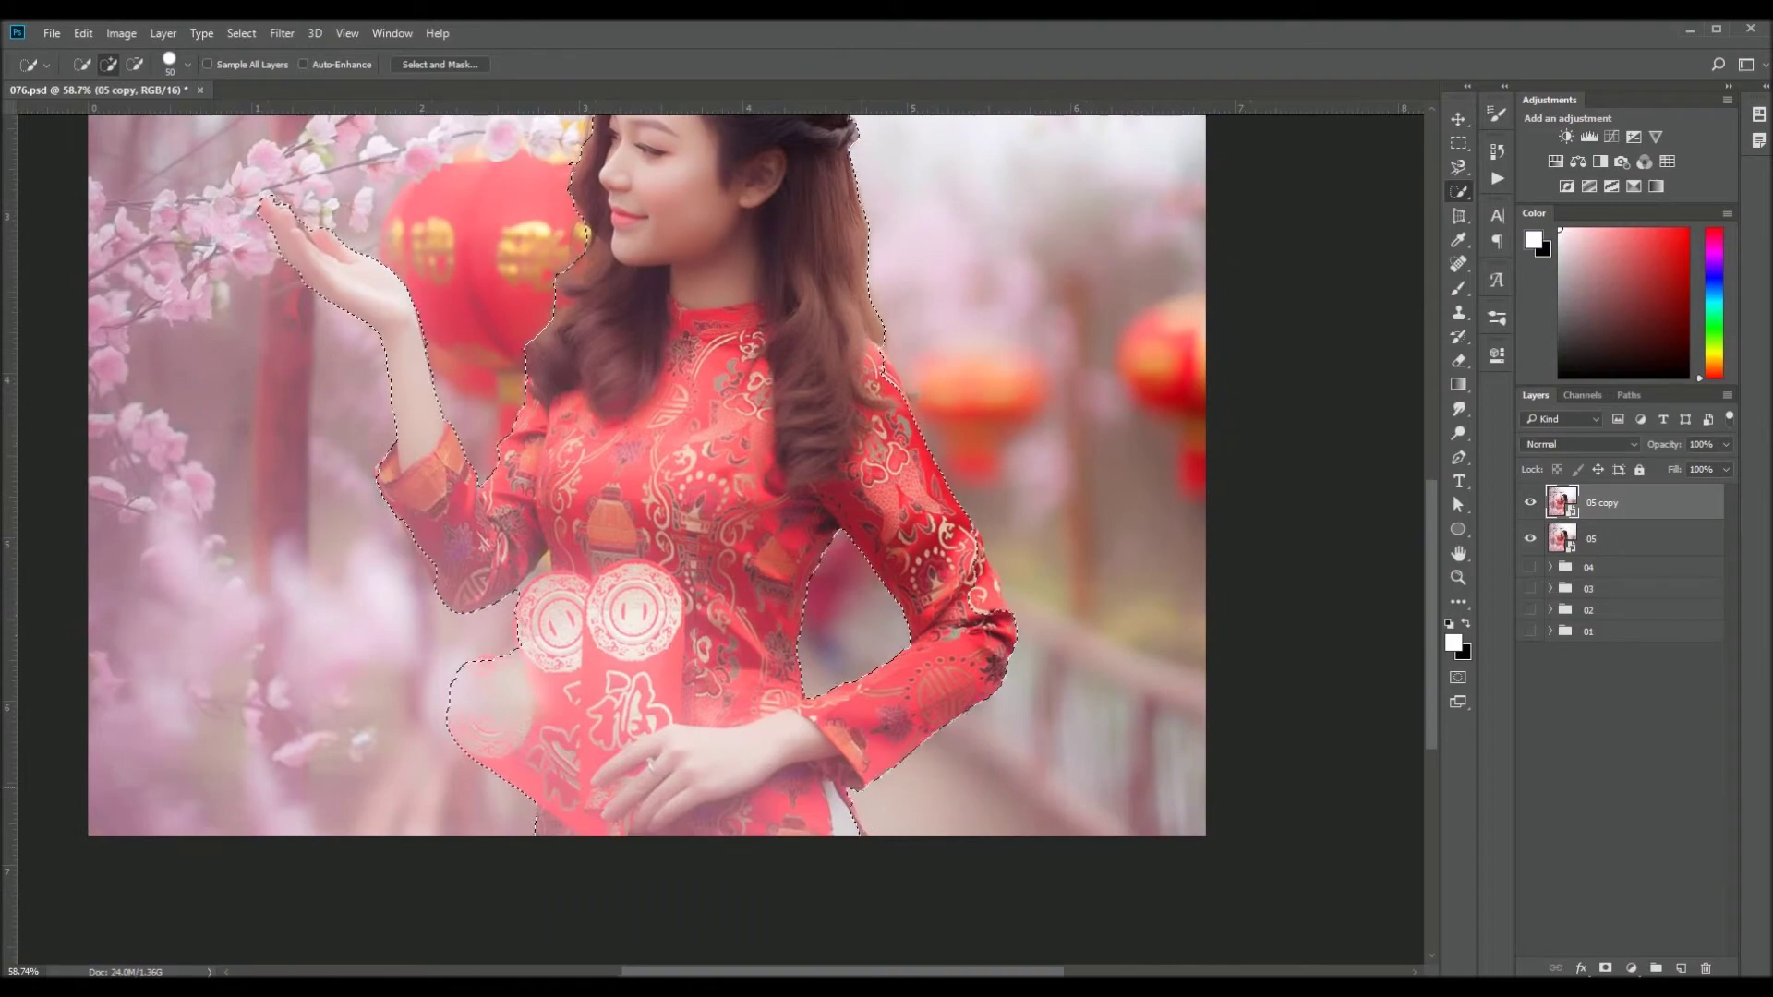
key(alt+ctrl+r)
scroll(760, 533, up, 5)
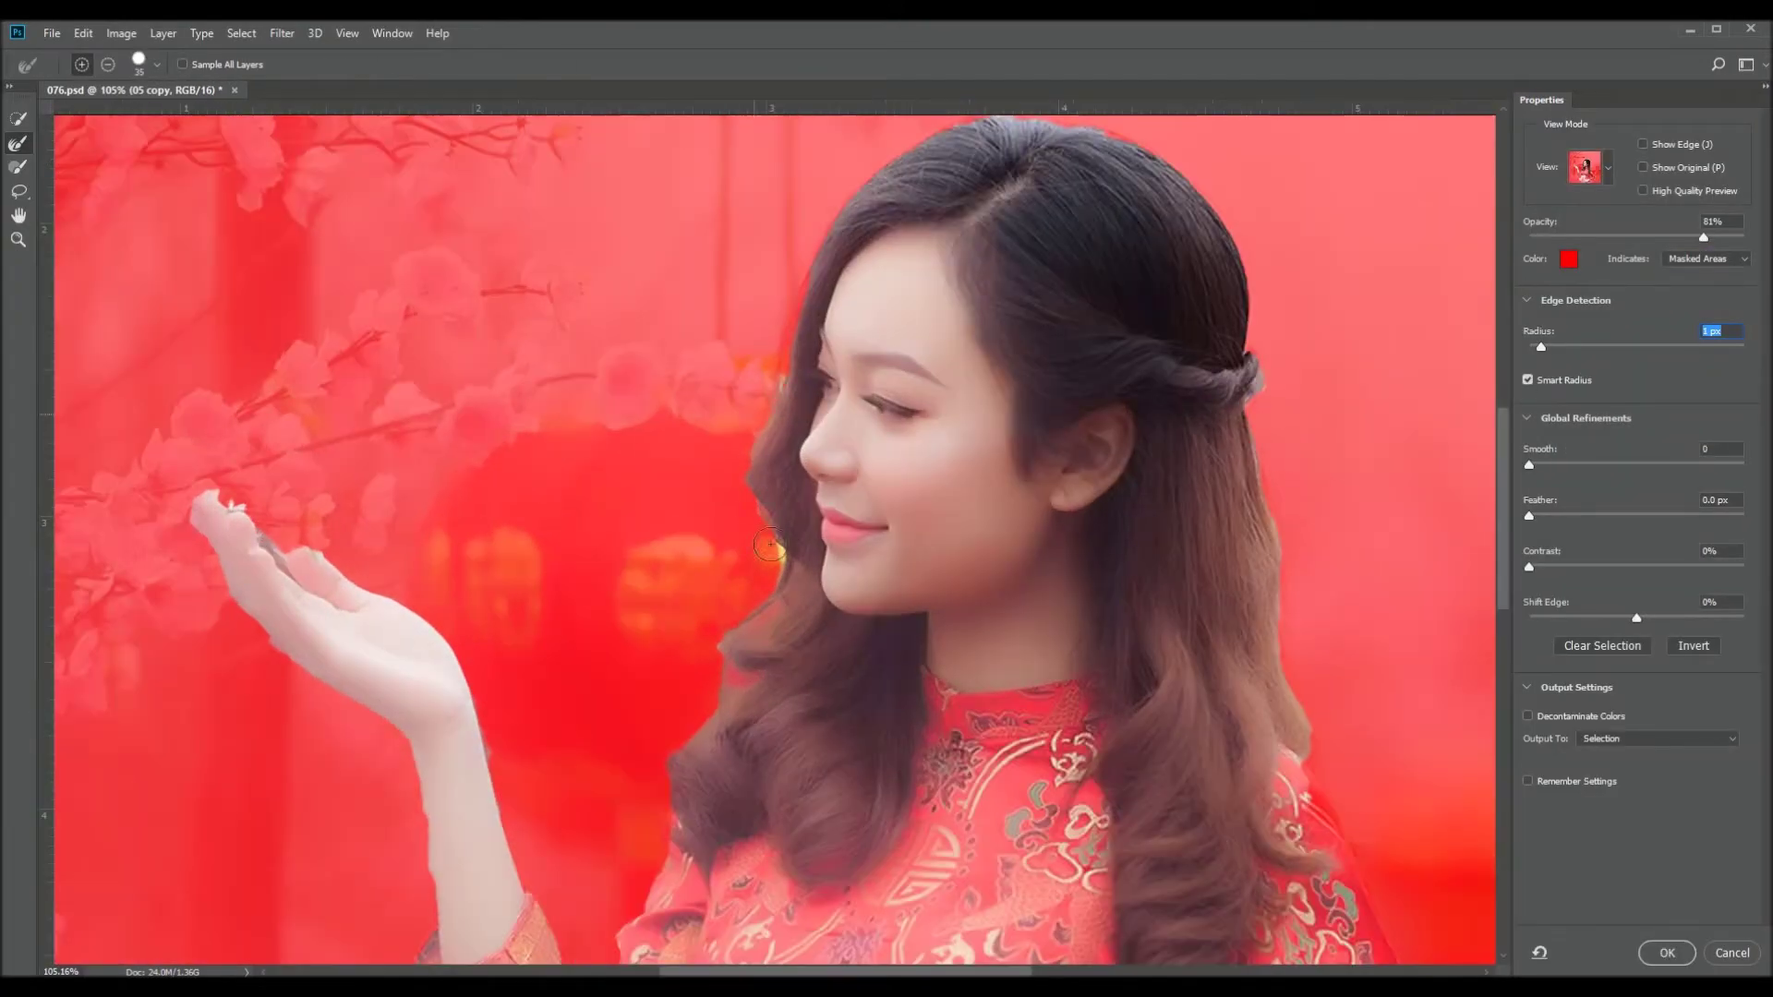
scroll(760, 534, down, 3)
scroll(760, 534, down, 5)
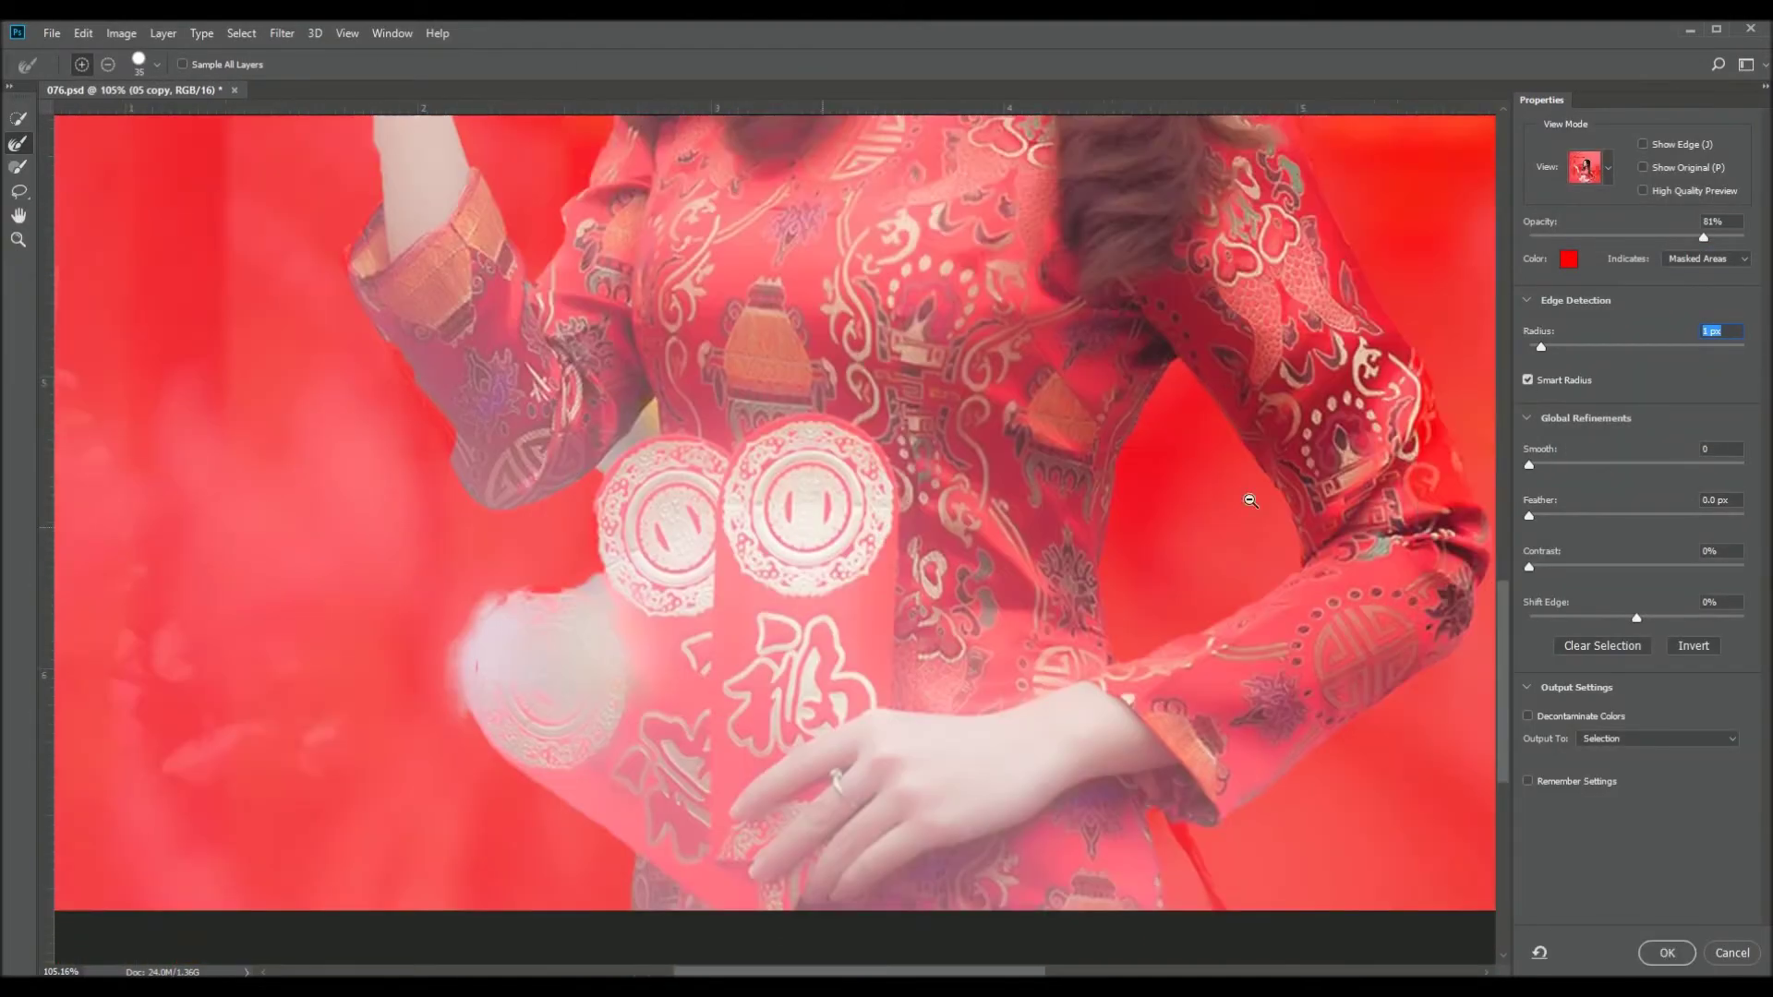
click(1658, 739)
click(1644, 790)
click(1667, 954)
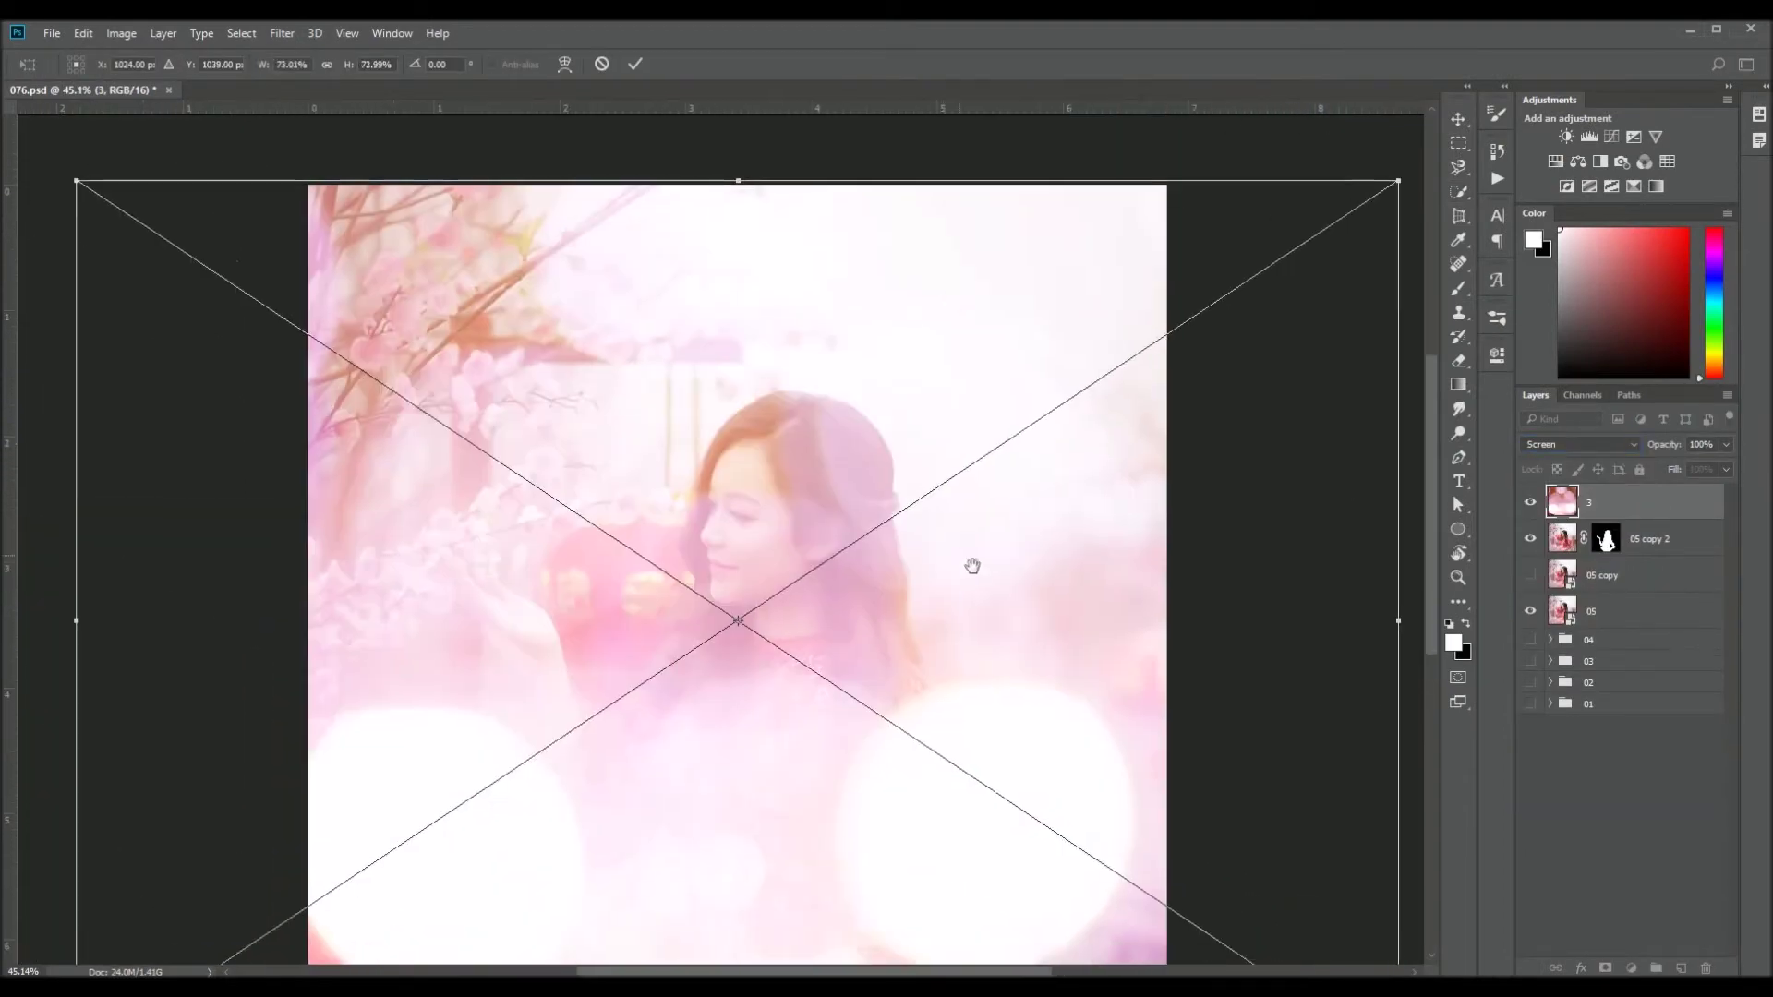
Scale the first bokeh texture over the portrait and lower its opacity to about 41%
drag(1105, 558, 1124, 557)
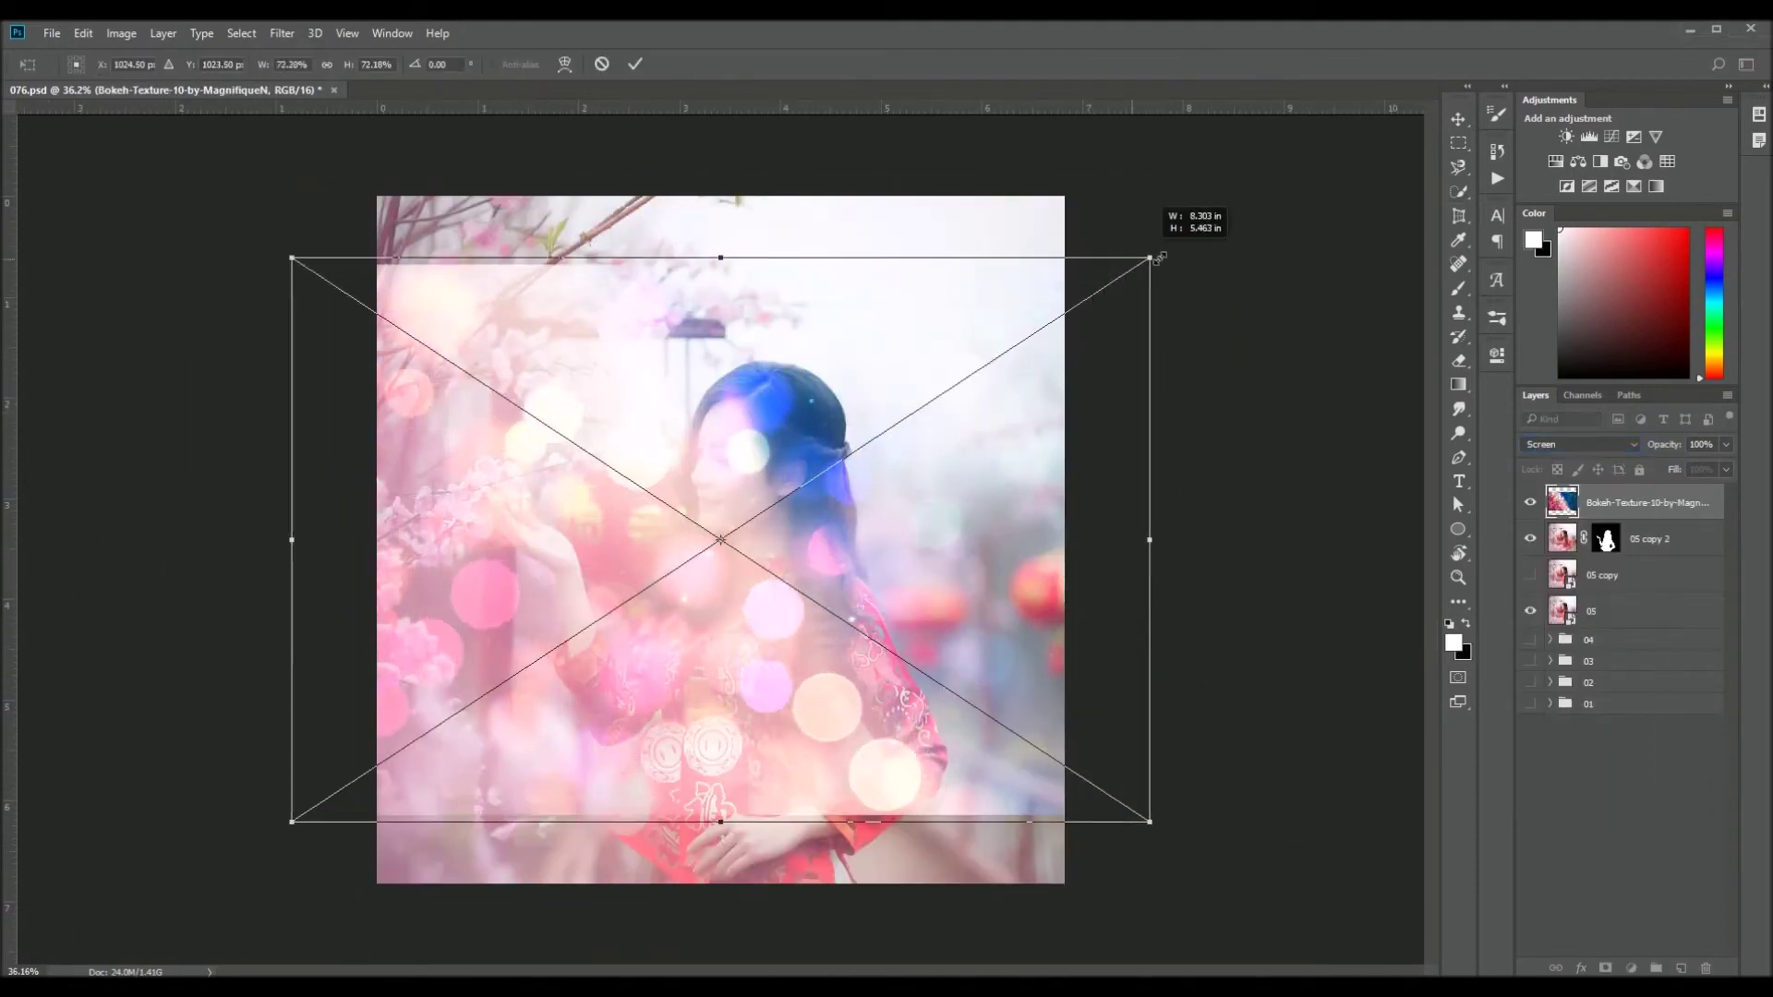
drag(1263, 217, 930, 321)
key(Return)
click(1726, 444)
drag(1691, 466, 1674, 463)
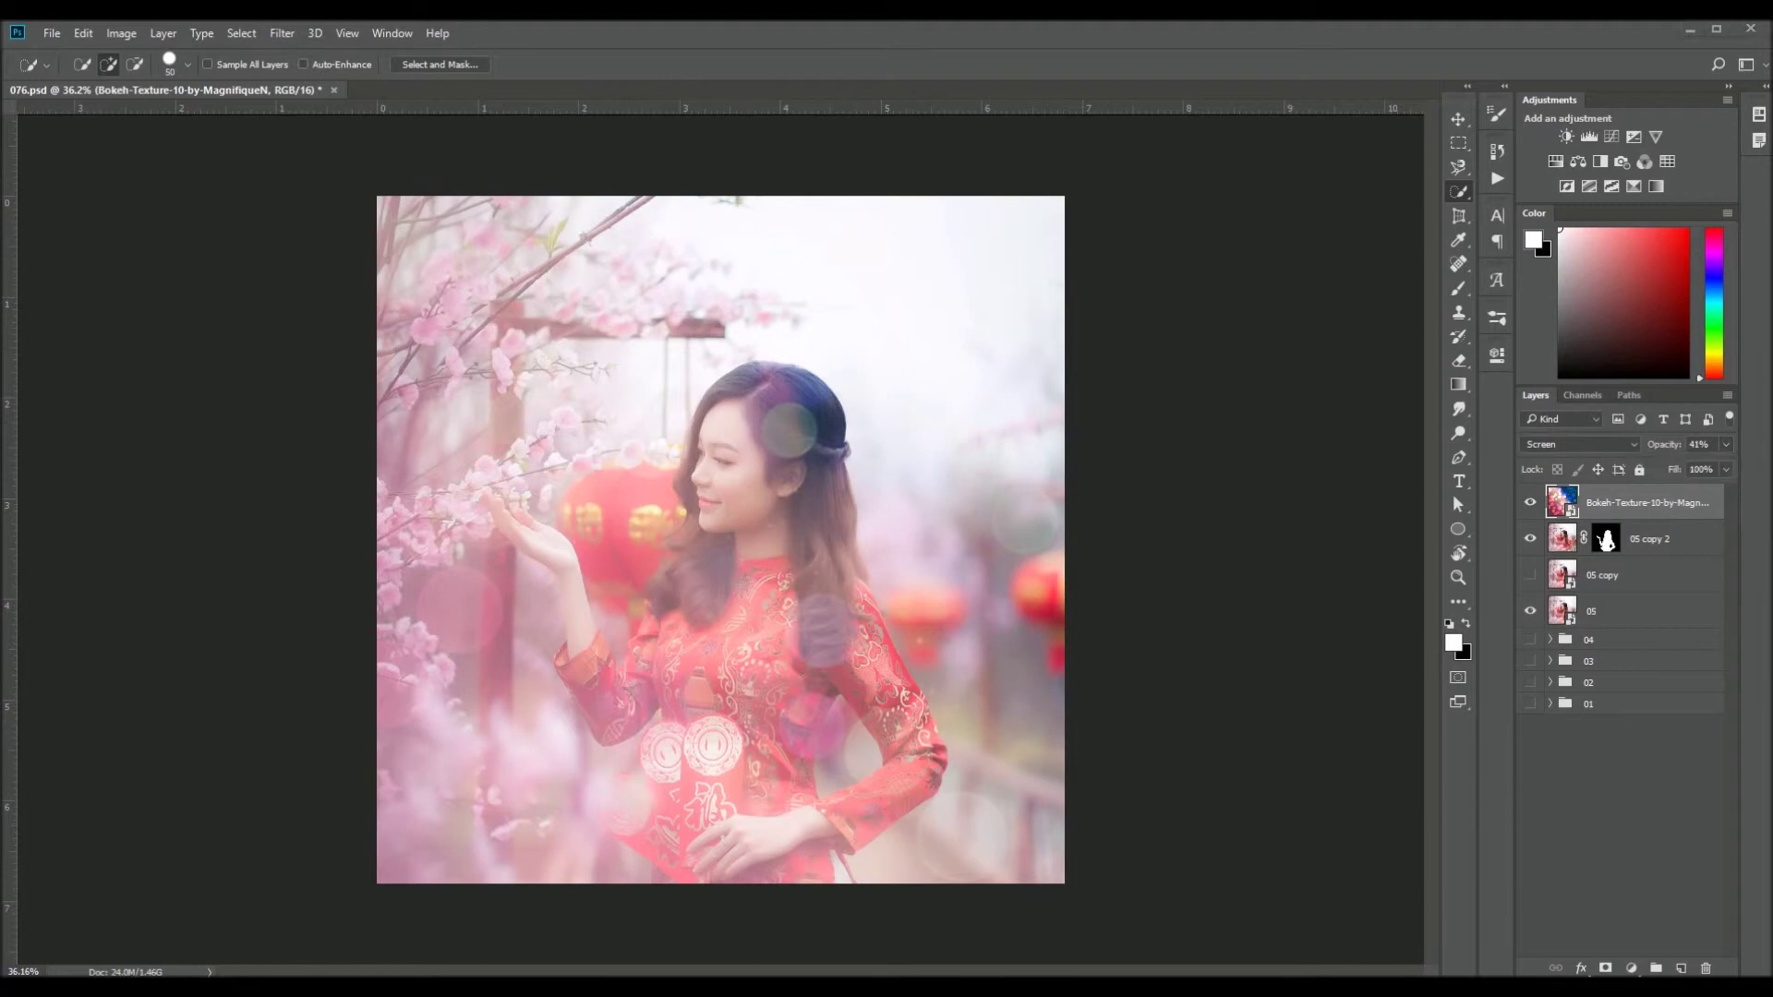
Fit the second bokeh texture, move it below 05 copy 2, mask it, and lower its opacity
drag(1209, 238, 1131, 335)
drag(721, 781, 706, 812)
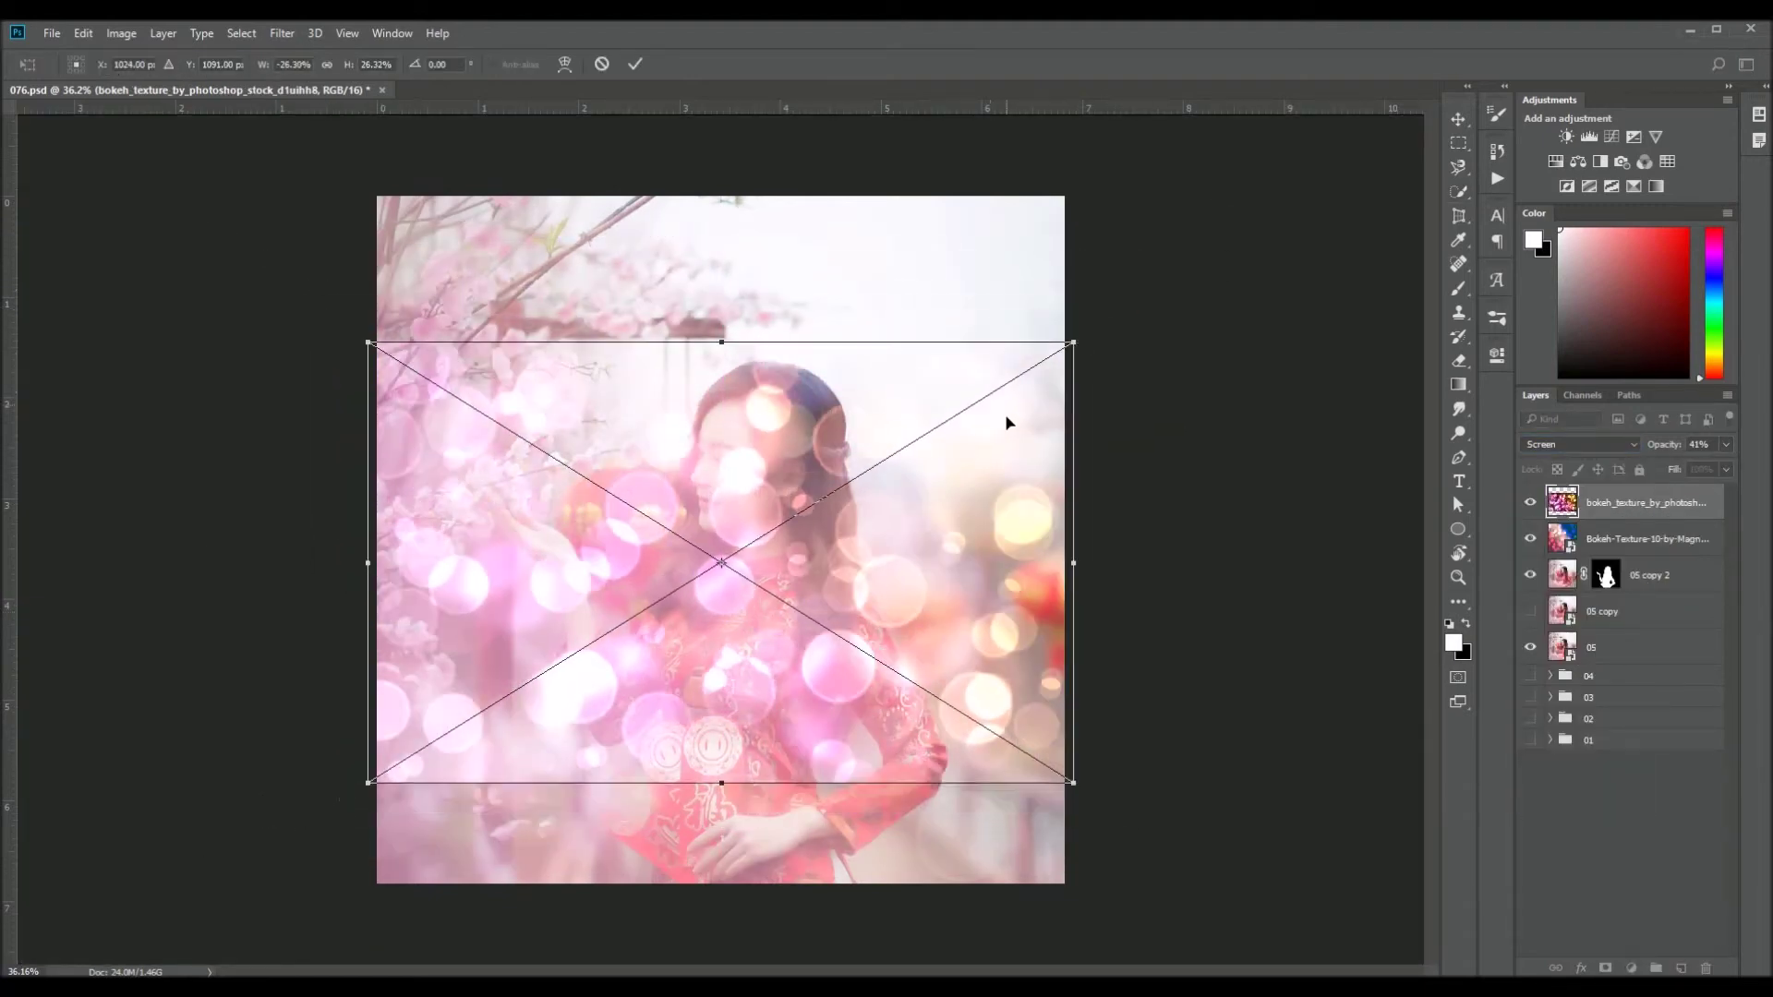
drag(1010, 416, 1002, 492)
key(Return)
key(ctrl+bracketleft)
click(1606, 968)
key(b)
key(x)
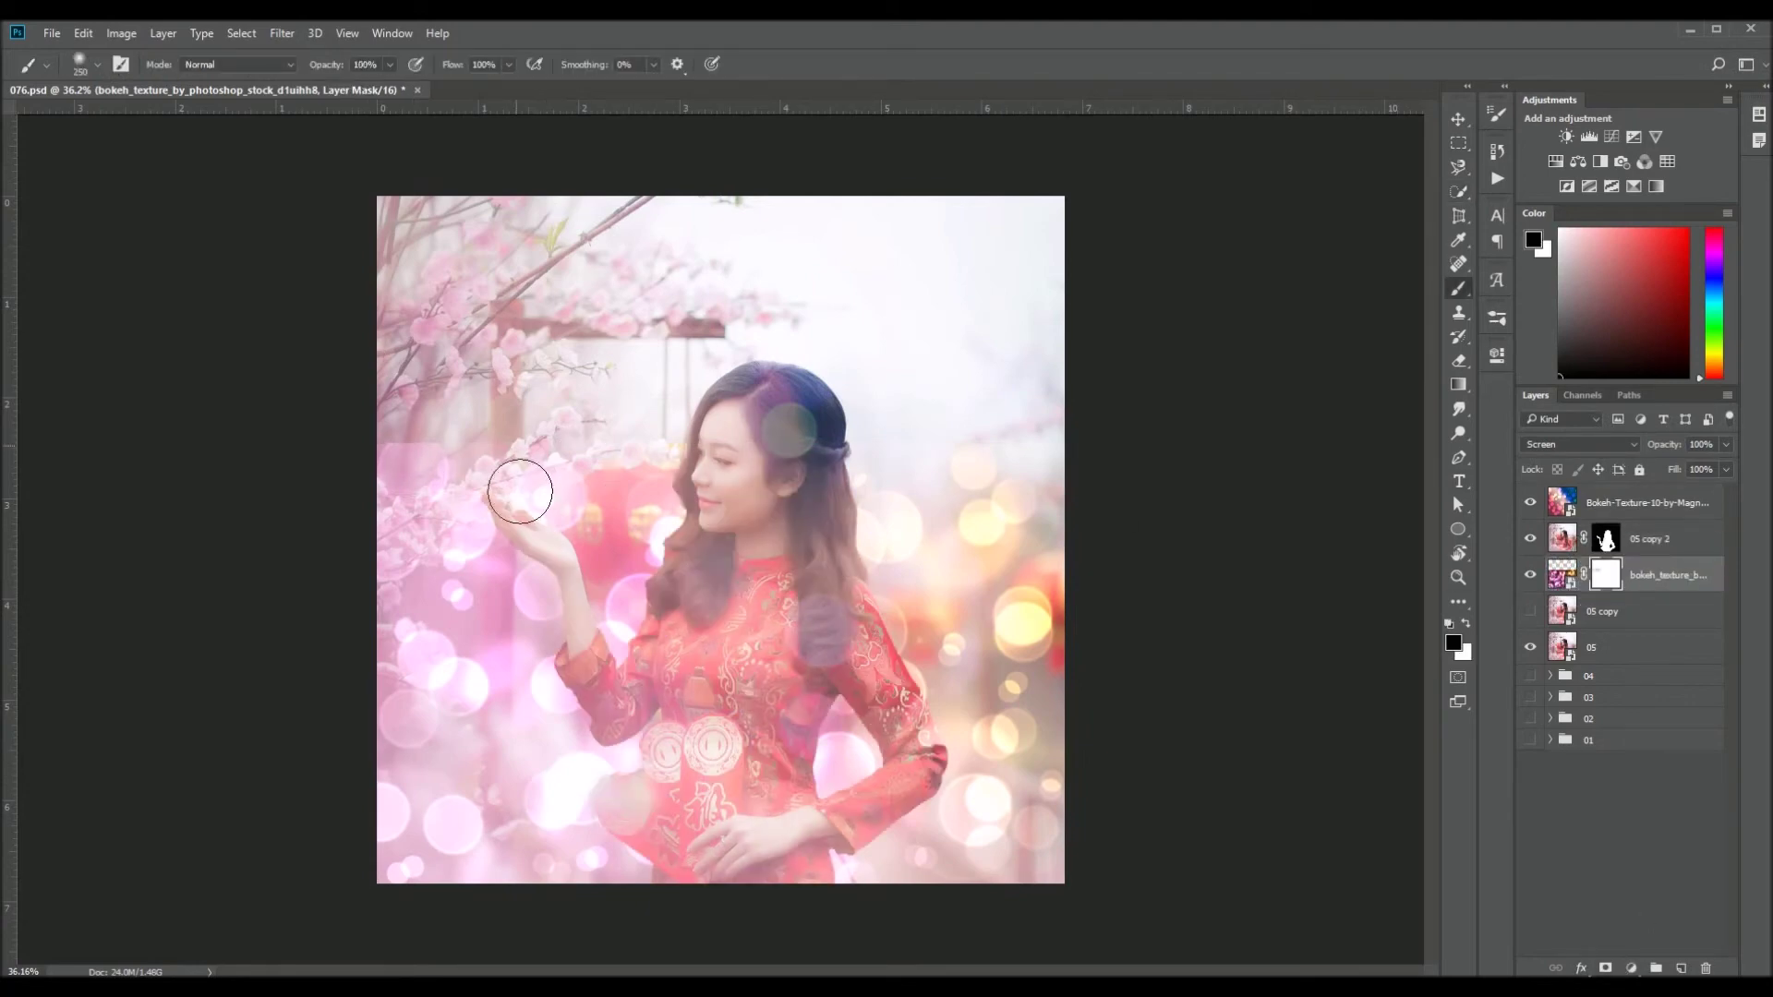
drag(1723, 464, 1712, 467)
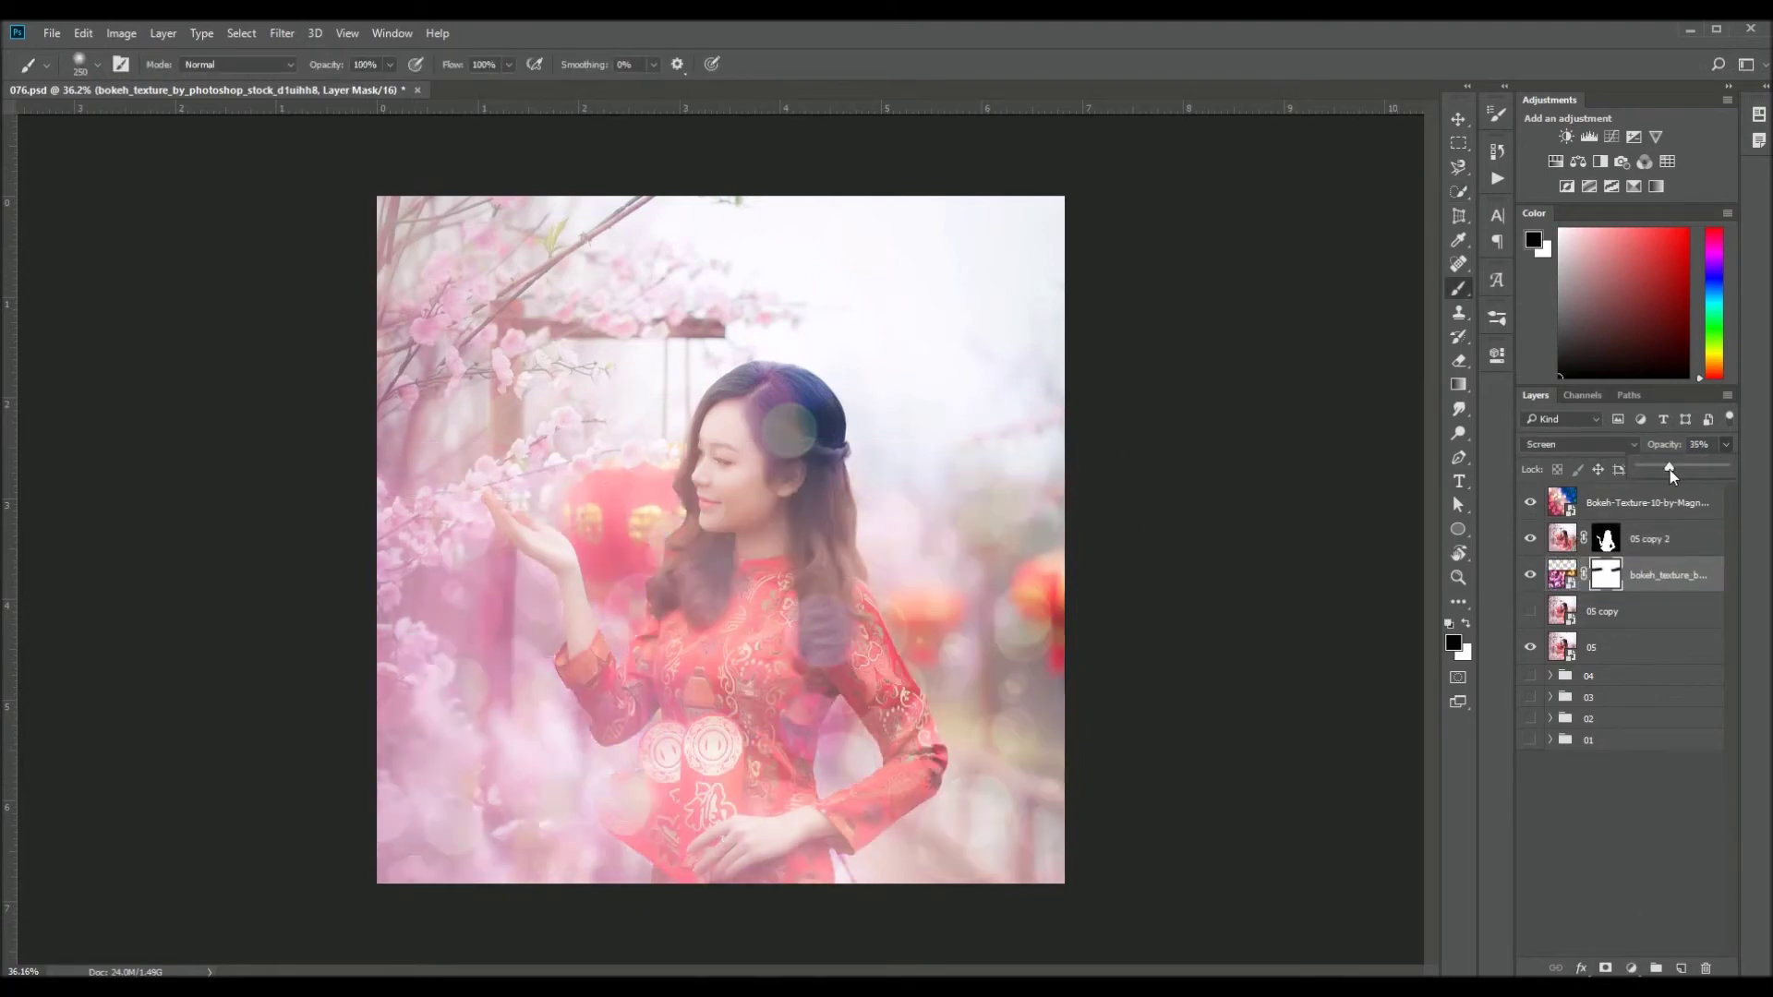
click(1656, 506)
click(1578, 162)
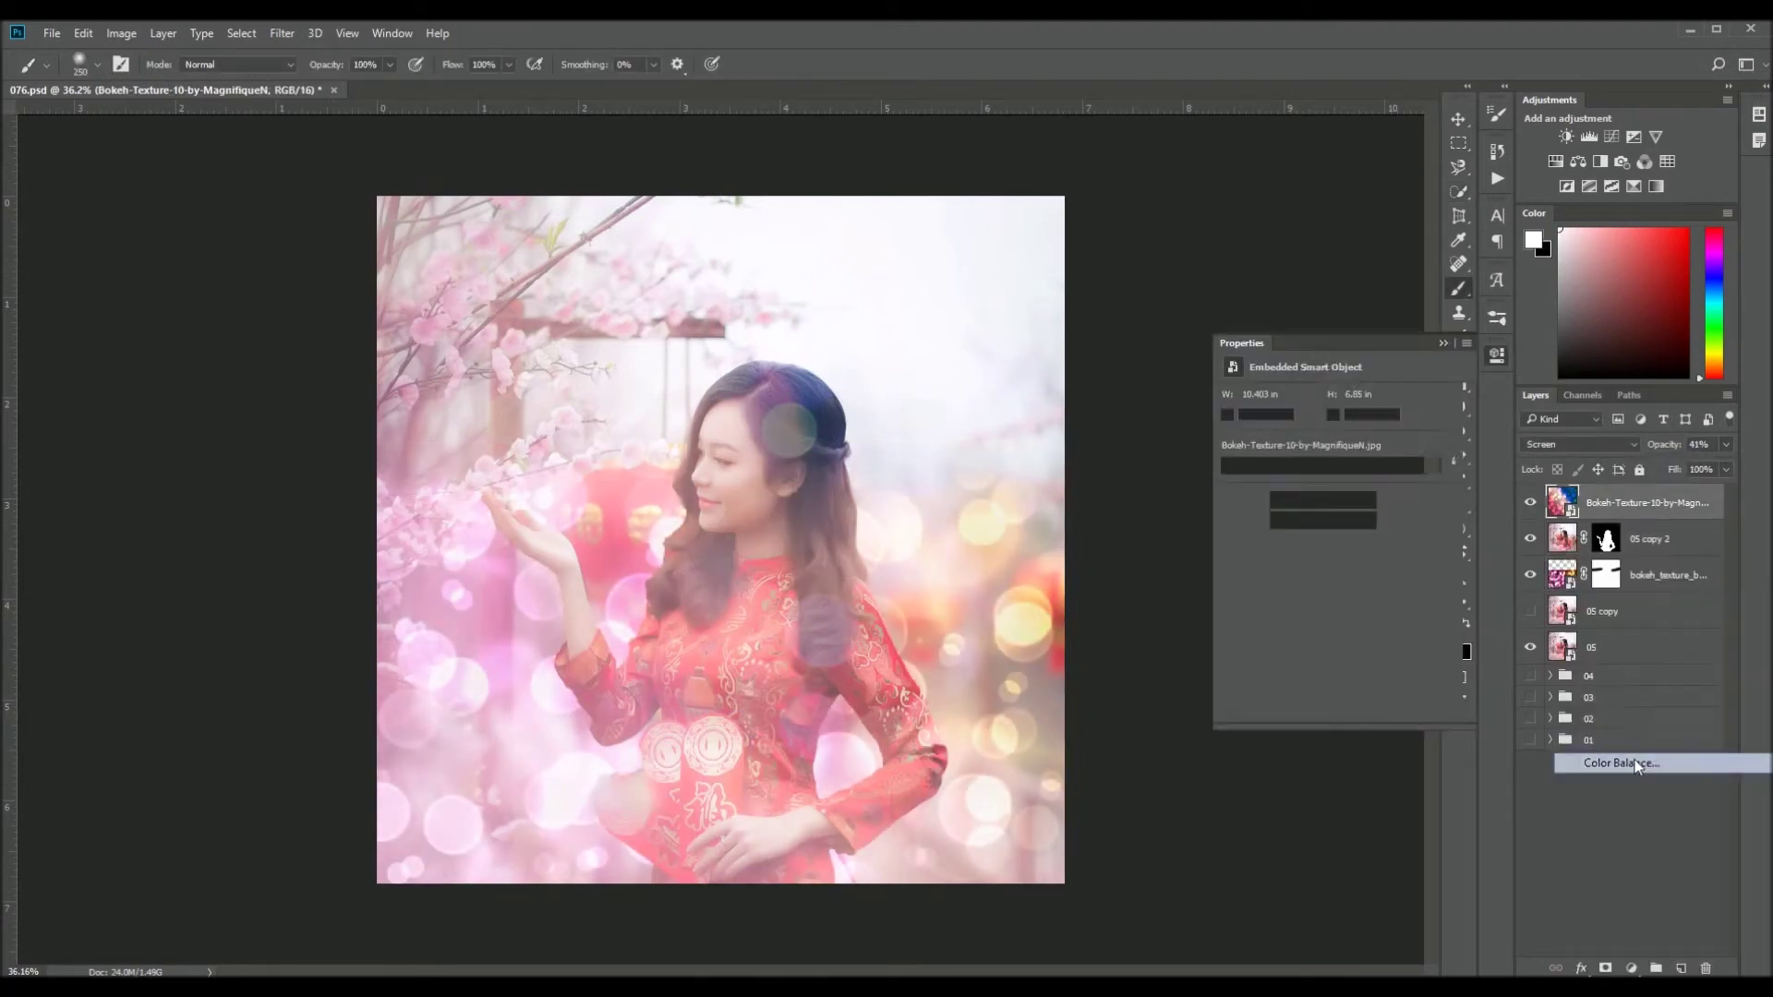
Shift the Color Balance strongly toward red and slightly toward yellow
drag(1314, 440, 1396, 440)
mouse_move(1313, 499)
mouse_down()
mouse_move(1295, 506)
mouse_move(1282, 473)
mouse_move(1311, 443)
mouse_move(1366, 479)
mouse_up()
click(1497, 354)
Add a Brightness/Contrast (-35/22) adjustment and a clipped Vibrance adjustment with raised vibrance
click(1632, 968)
click(1636, 633)
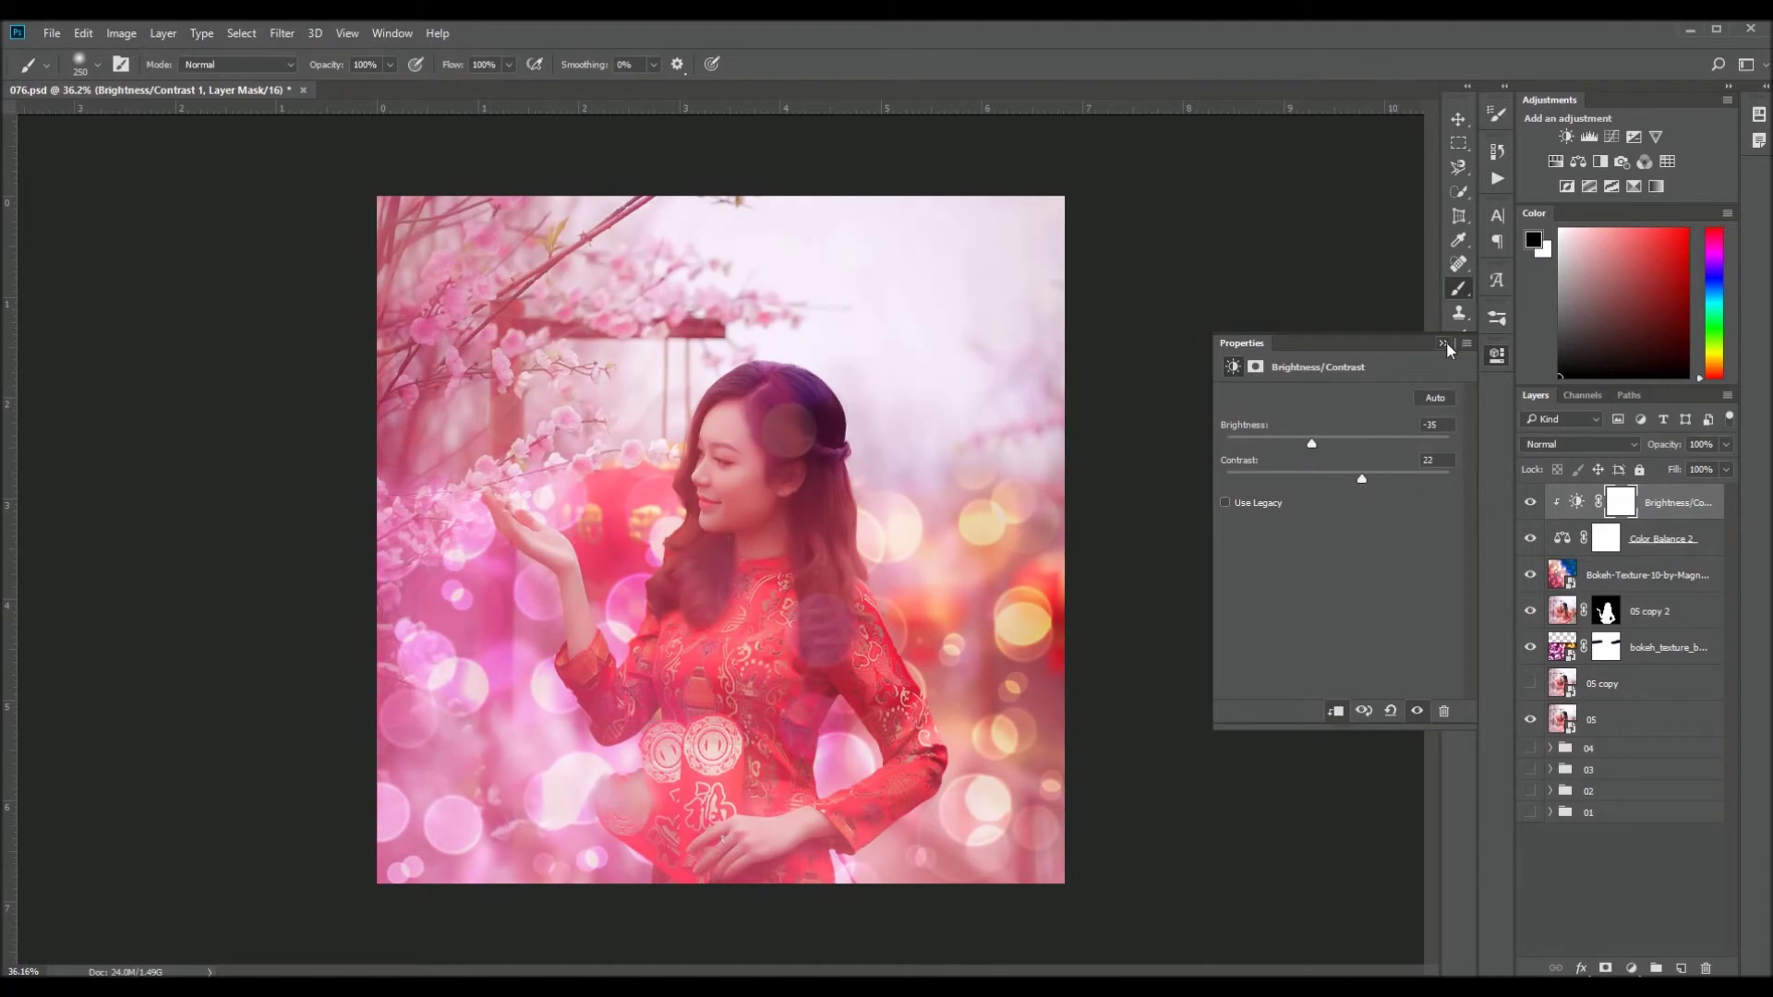
click(1656, 136)
mouse_move(1337, 416)
mouse_down()
mouse_move(1400, 416)
mouse_move(1321, 449)
mouse_up()
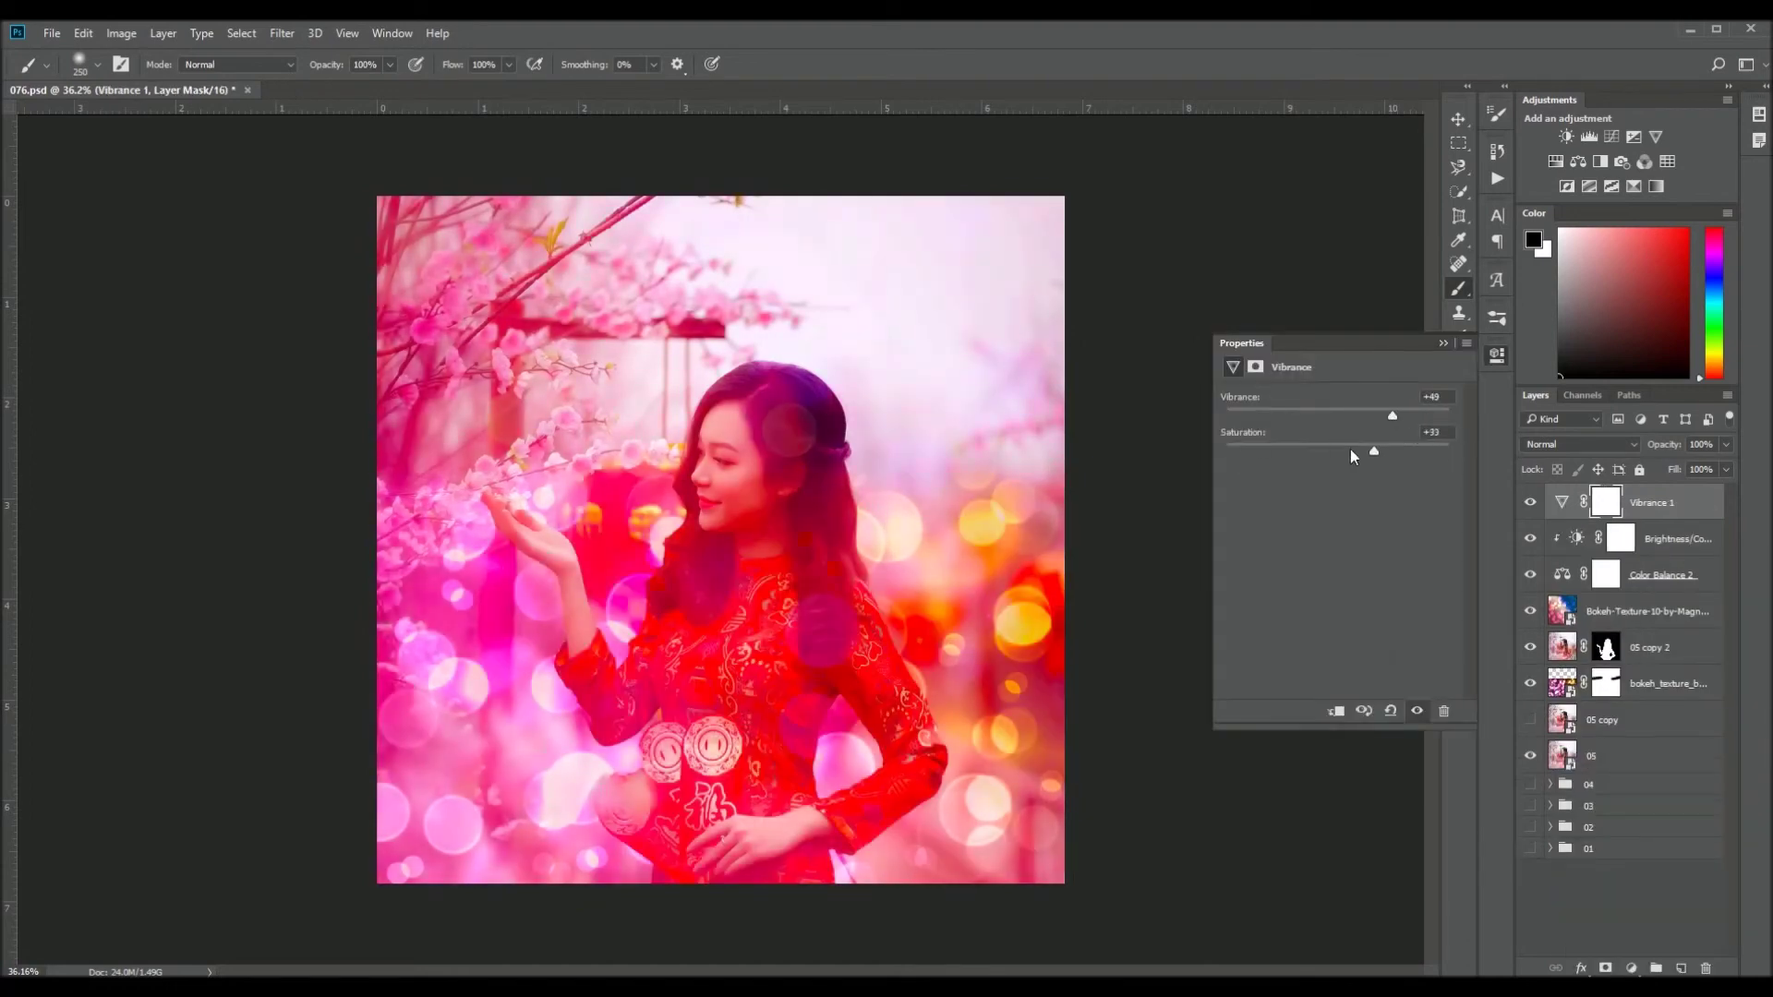
alt+click(1653, 519)
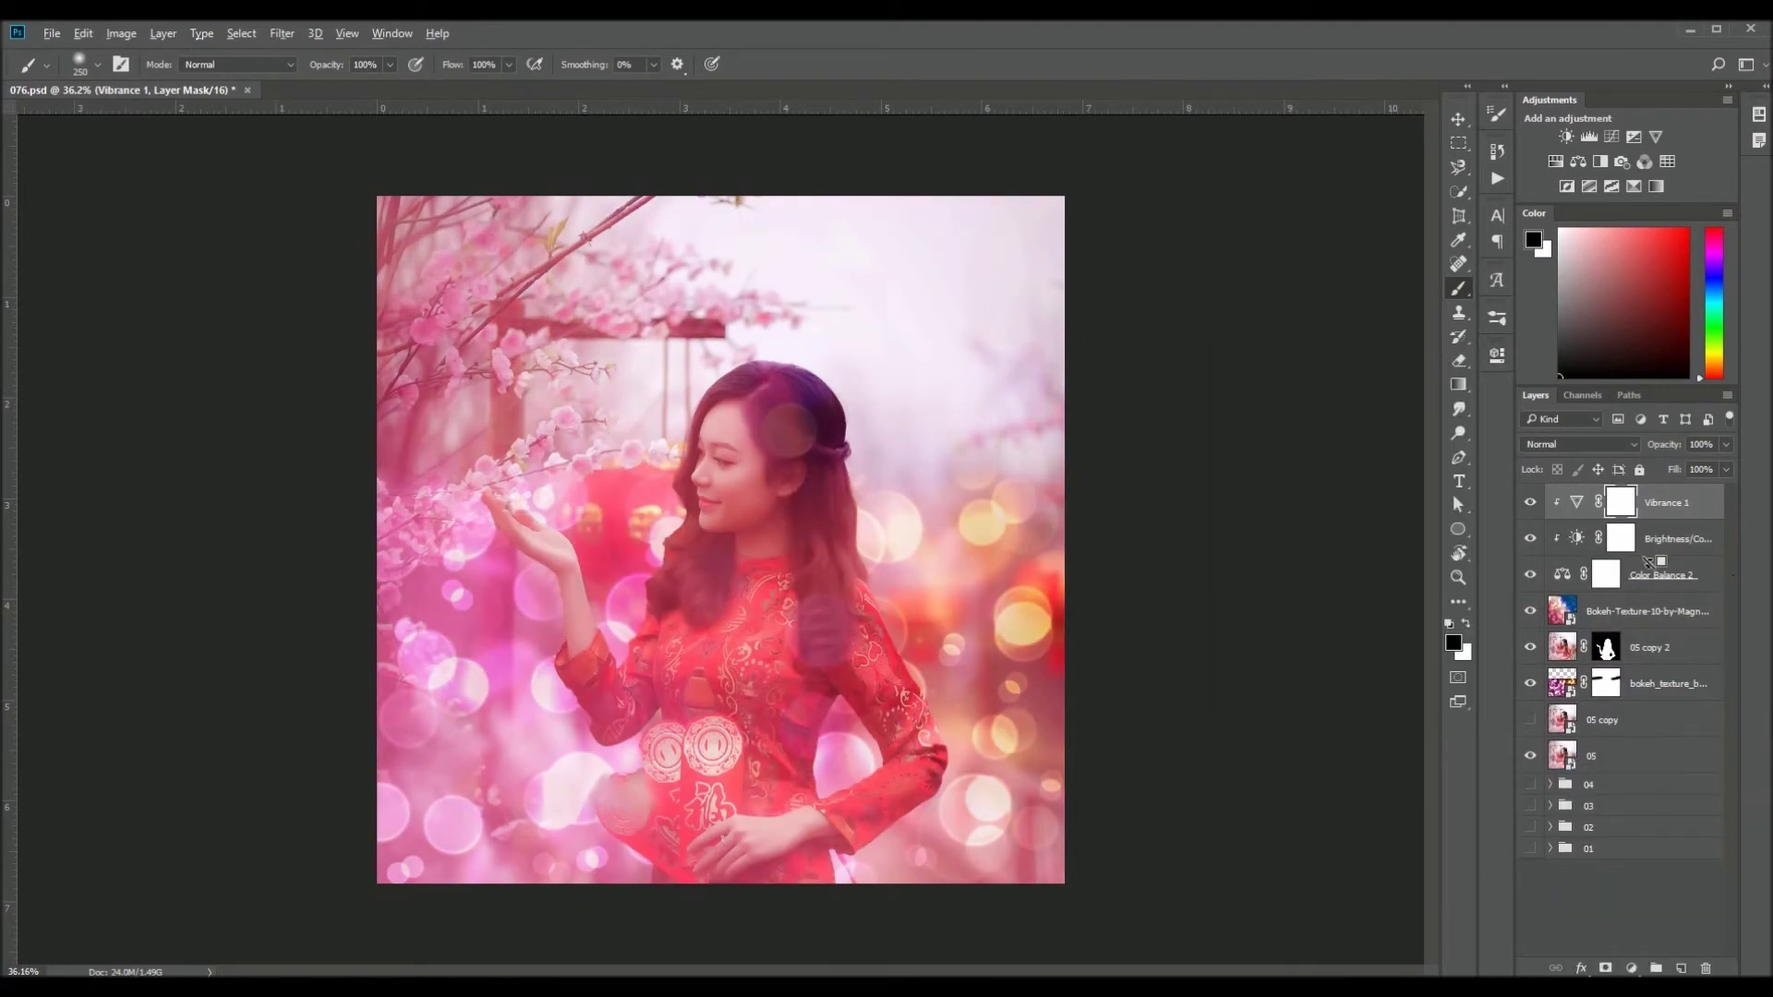
Add a Curves adjustment darkening shadows and midtones, then stamp visible layers into Layer 4
click(1631, 968)
click(1604, 668)
drag(1376, 510, 1398, 496)
drag(1320, 567, 1321, 576)
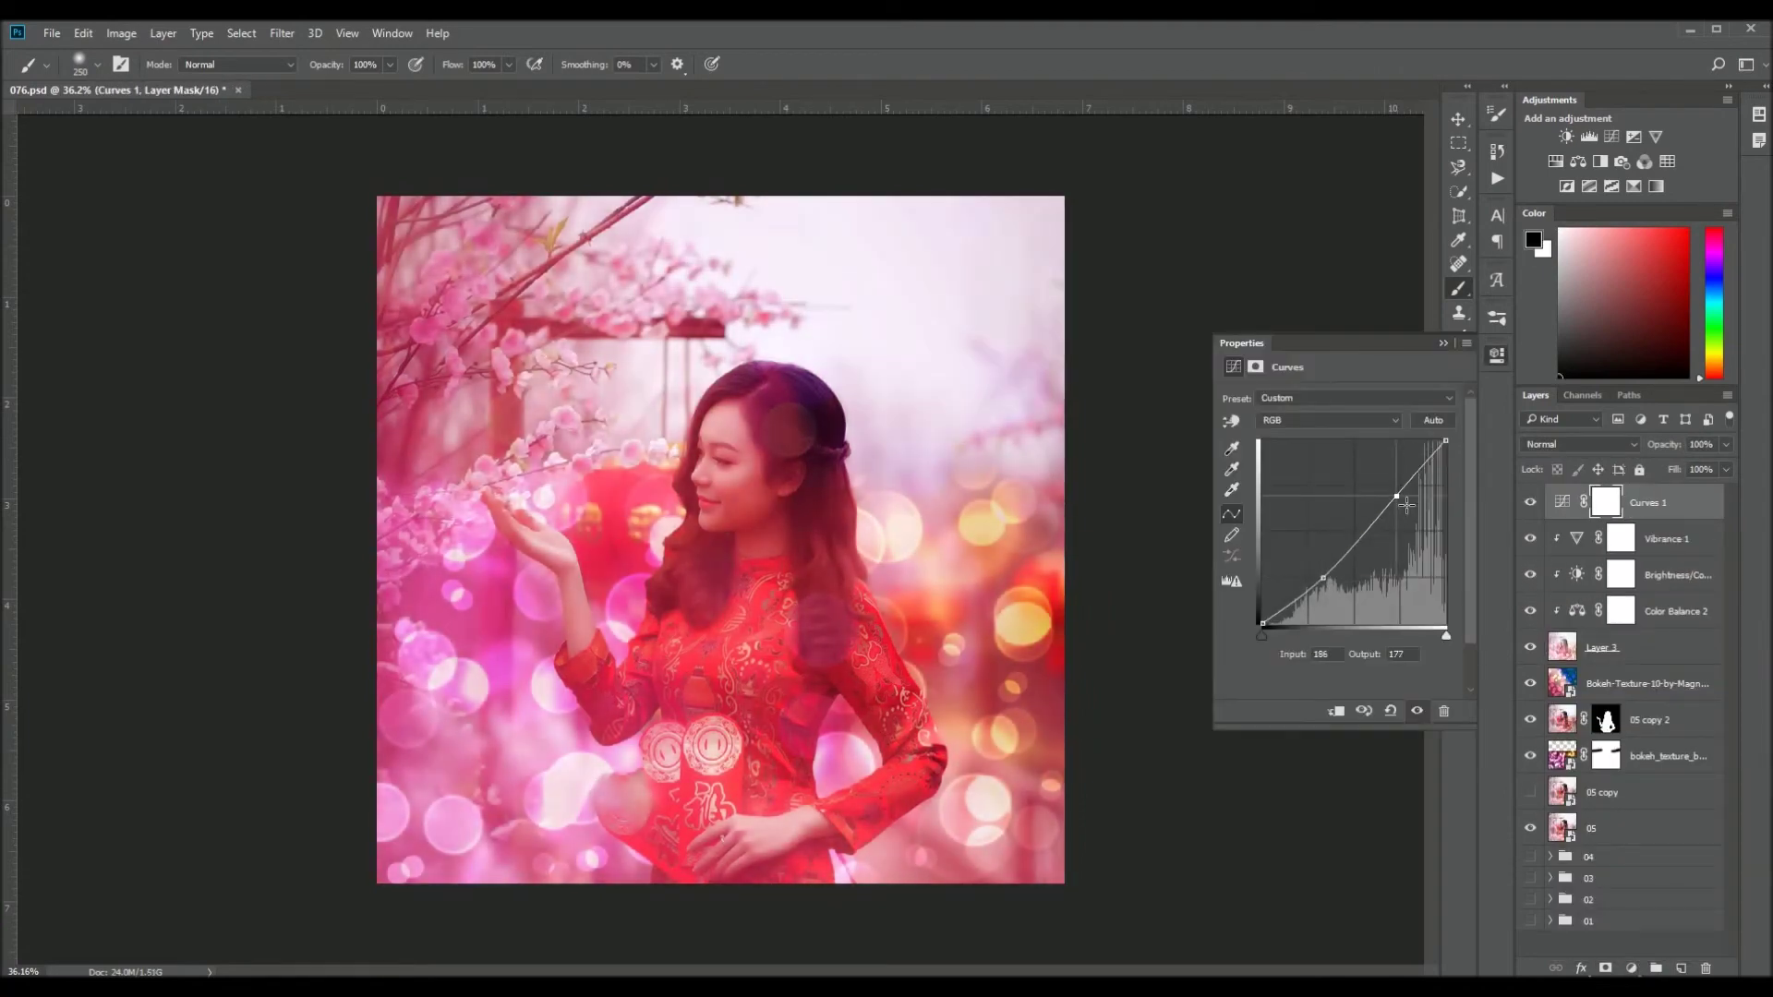
click(1444, 343)
key(x)
key(ctrl+minus)
key(ctrl+shift+alt+e)
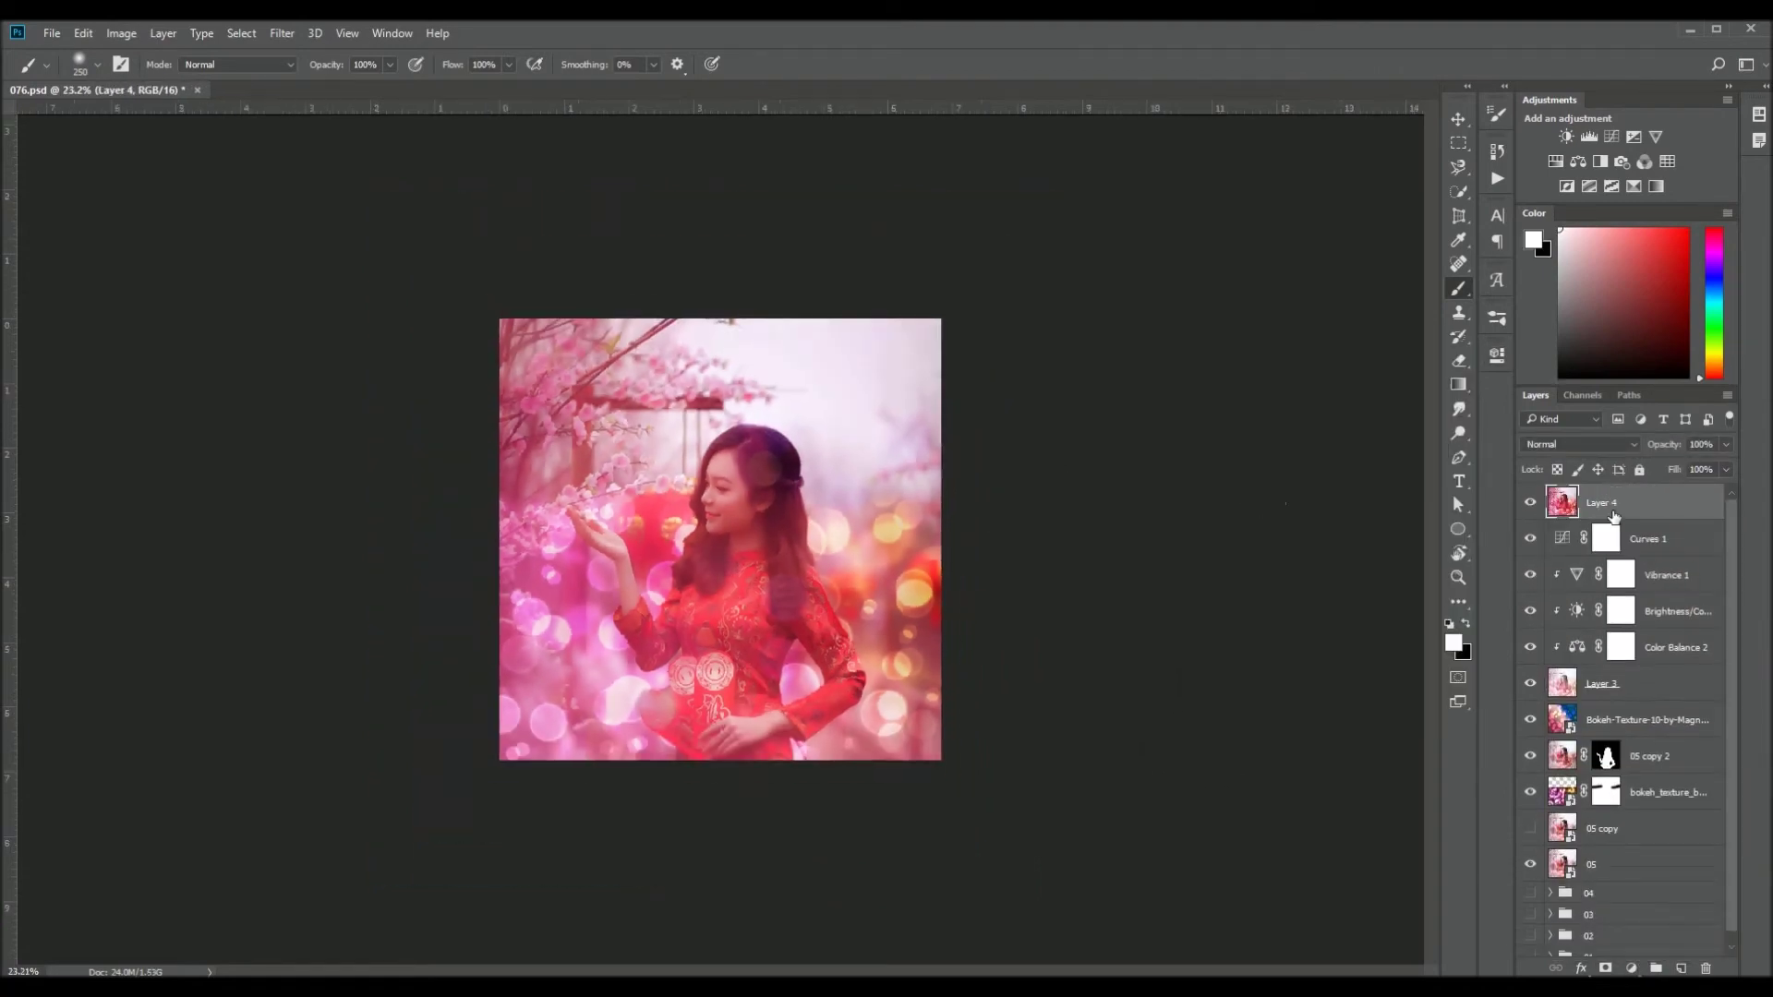
Remove the stamped layer, turn the upper layers back on, and select the 05 copy 2 mask
scroll(670, 697, up, 10)
key(x)
key(Delete)
drag(1530, 502, 1530, 720)
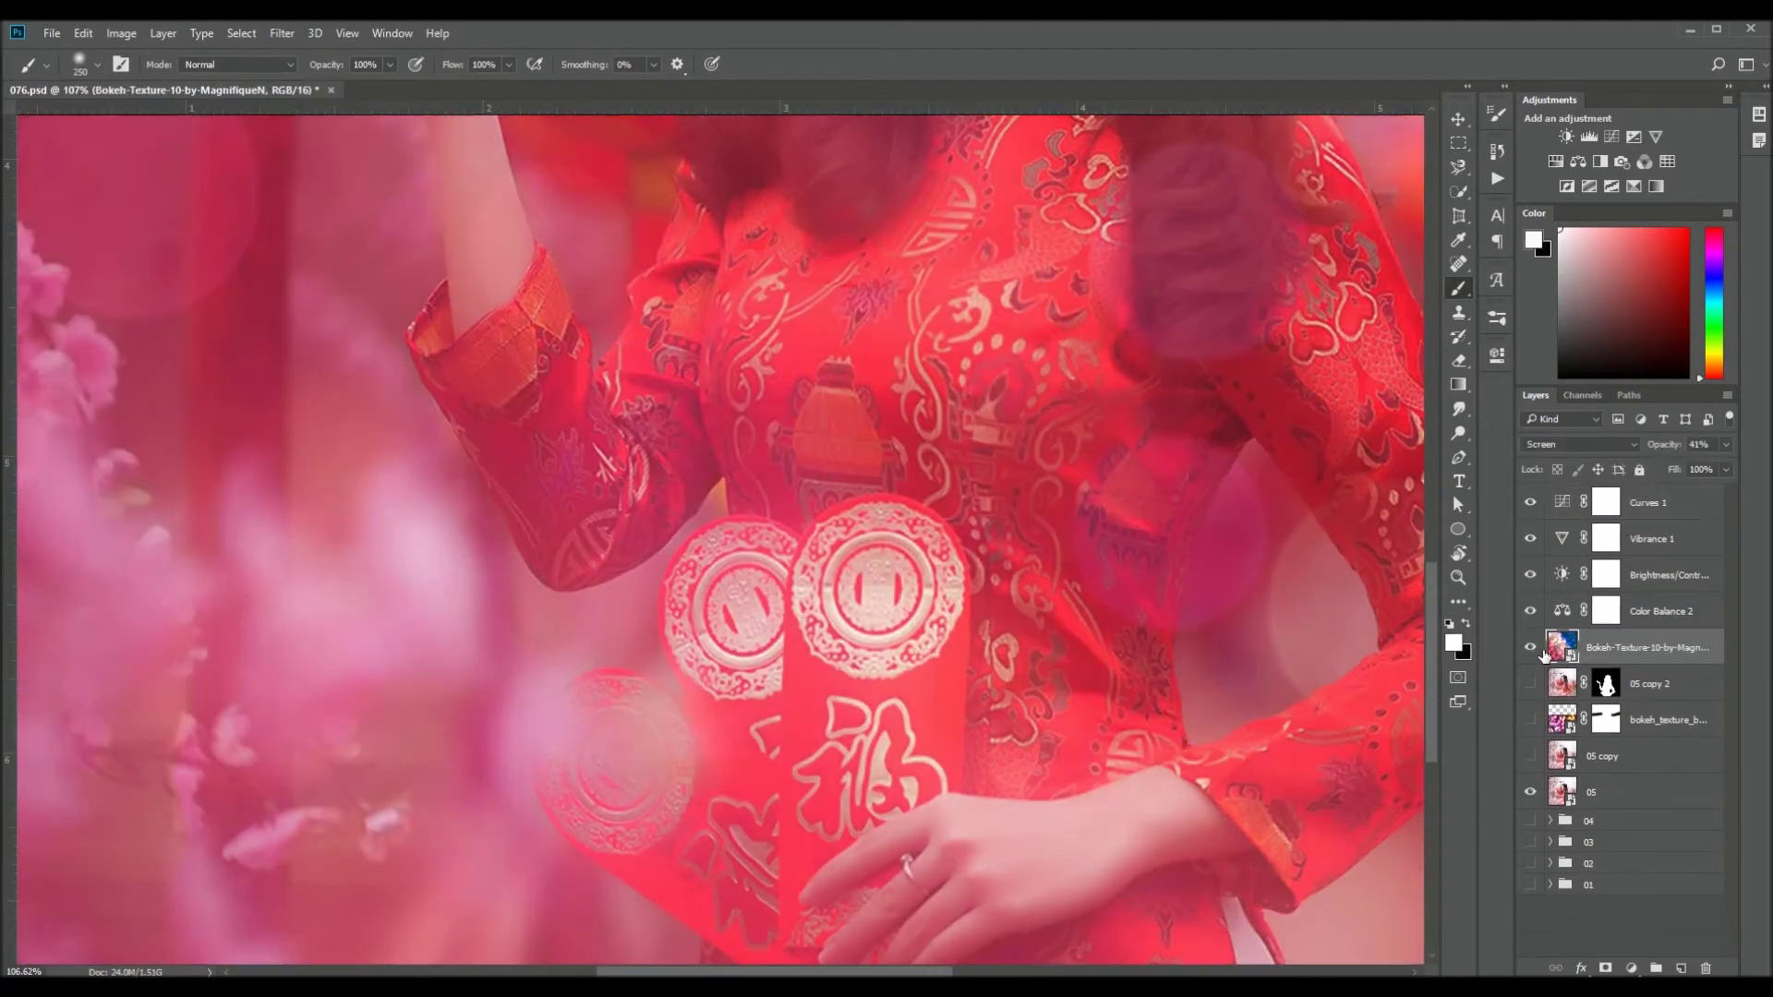
click(1606, 684)
Paint the mask with a small black/white brush along the sleeve and hair edges
mouse_move(681, 847)
mouse_down()
mouse_move(653, 712)
mouse_move(637, 831)
mouse_up()
key(x)
scroll(926, 668, down, 3)
scroll(927, 669, up, 3)
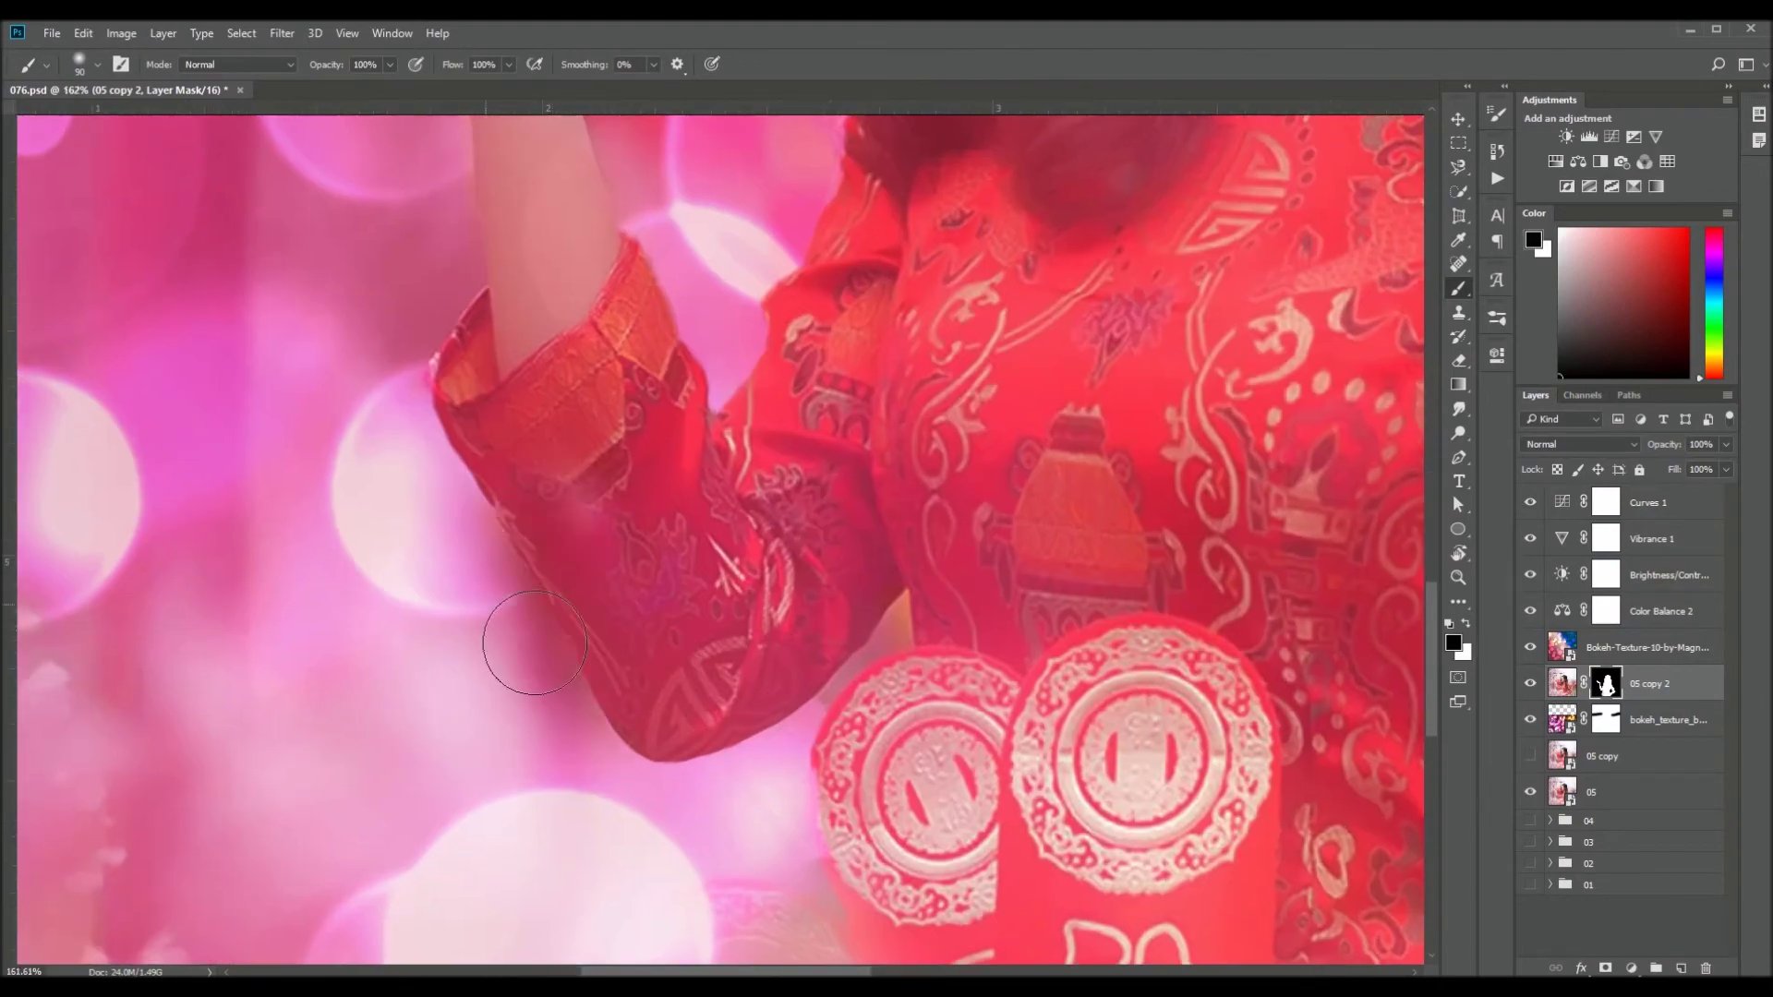
scroll(693, 678, down, 3)
scroll(693, 679, up, 5)
scroll(692, 647, down, 3)
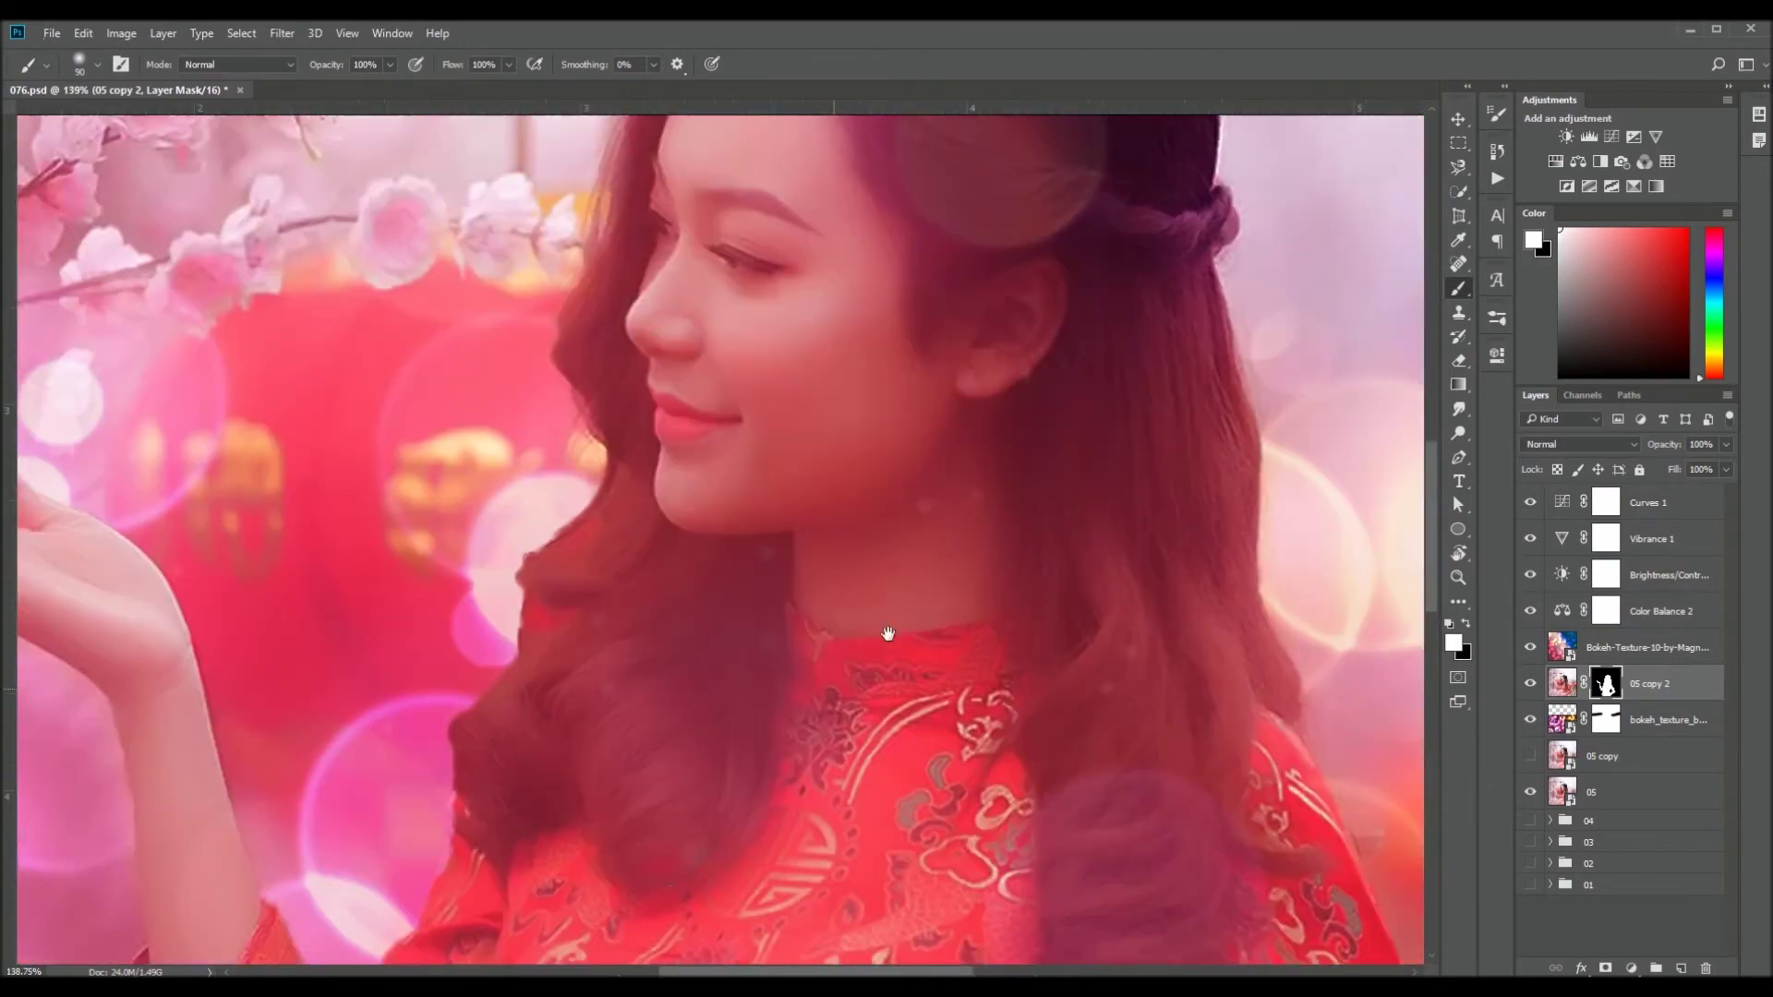
scroll(716, 525, up, 2)
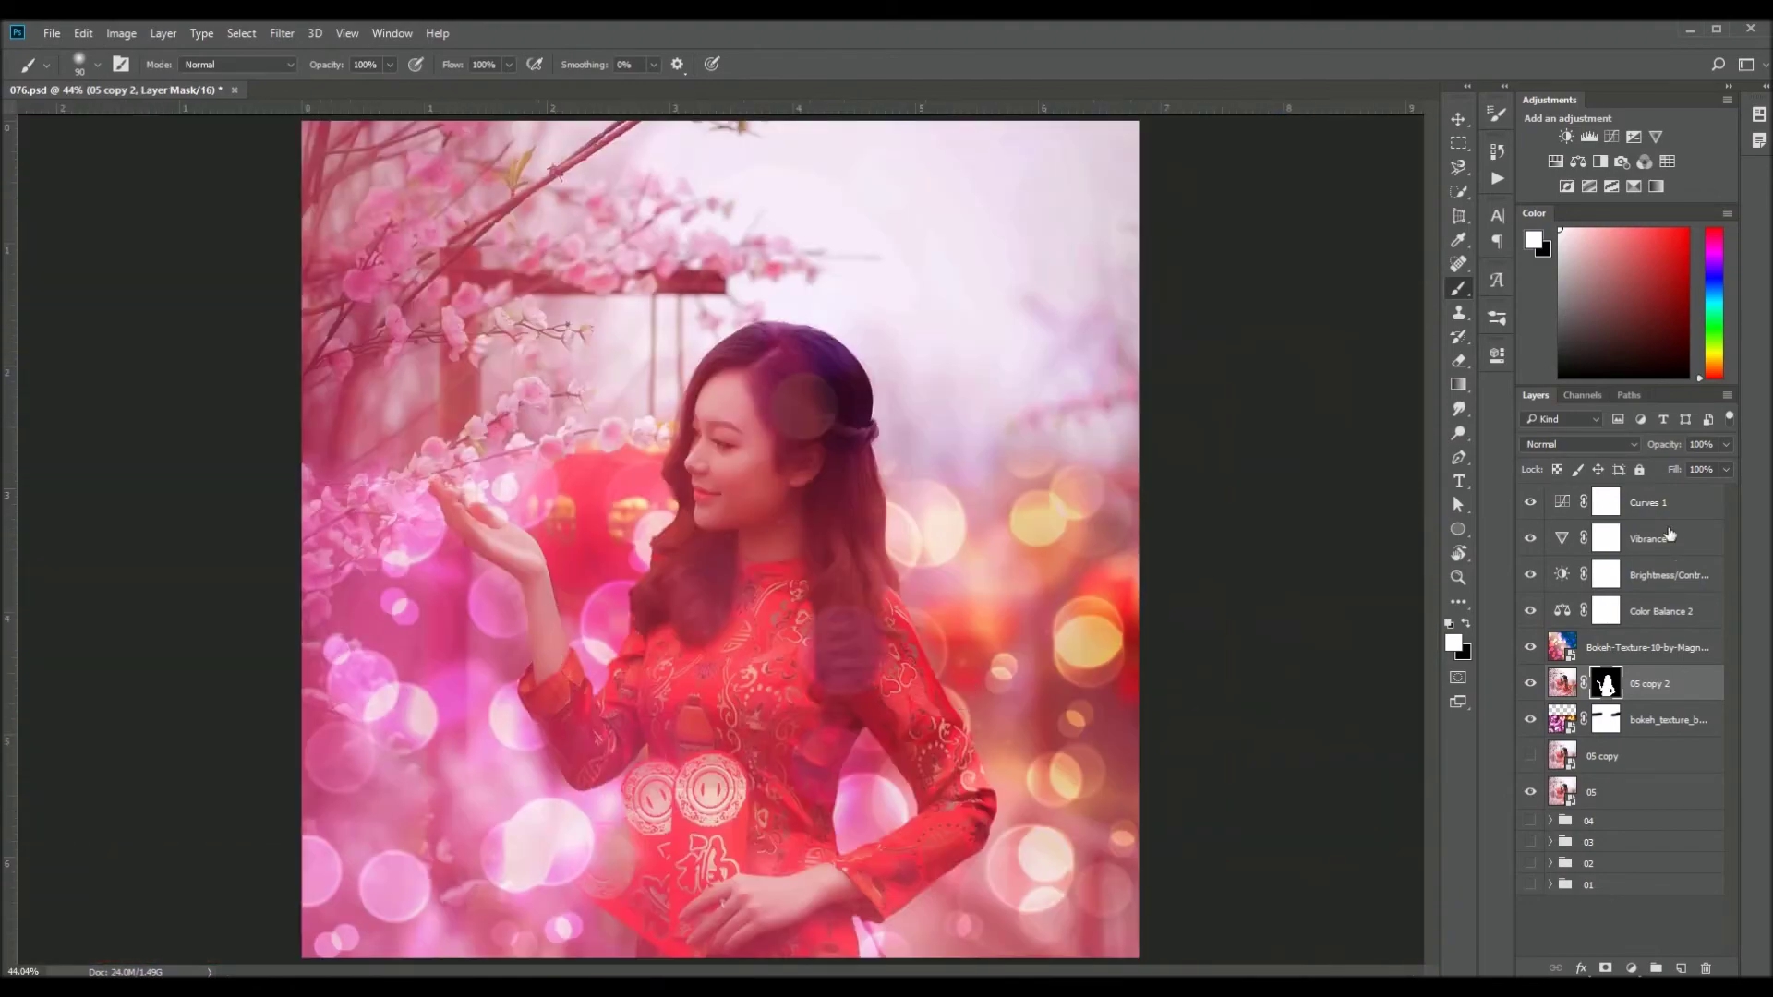
click(1535, 504)
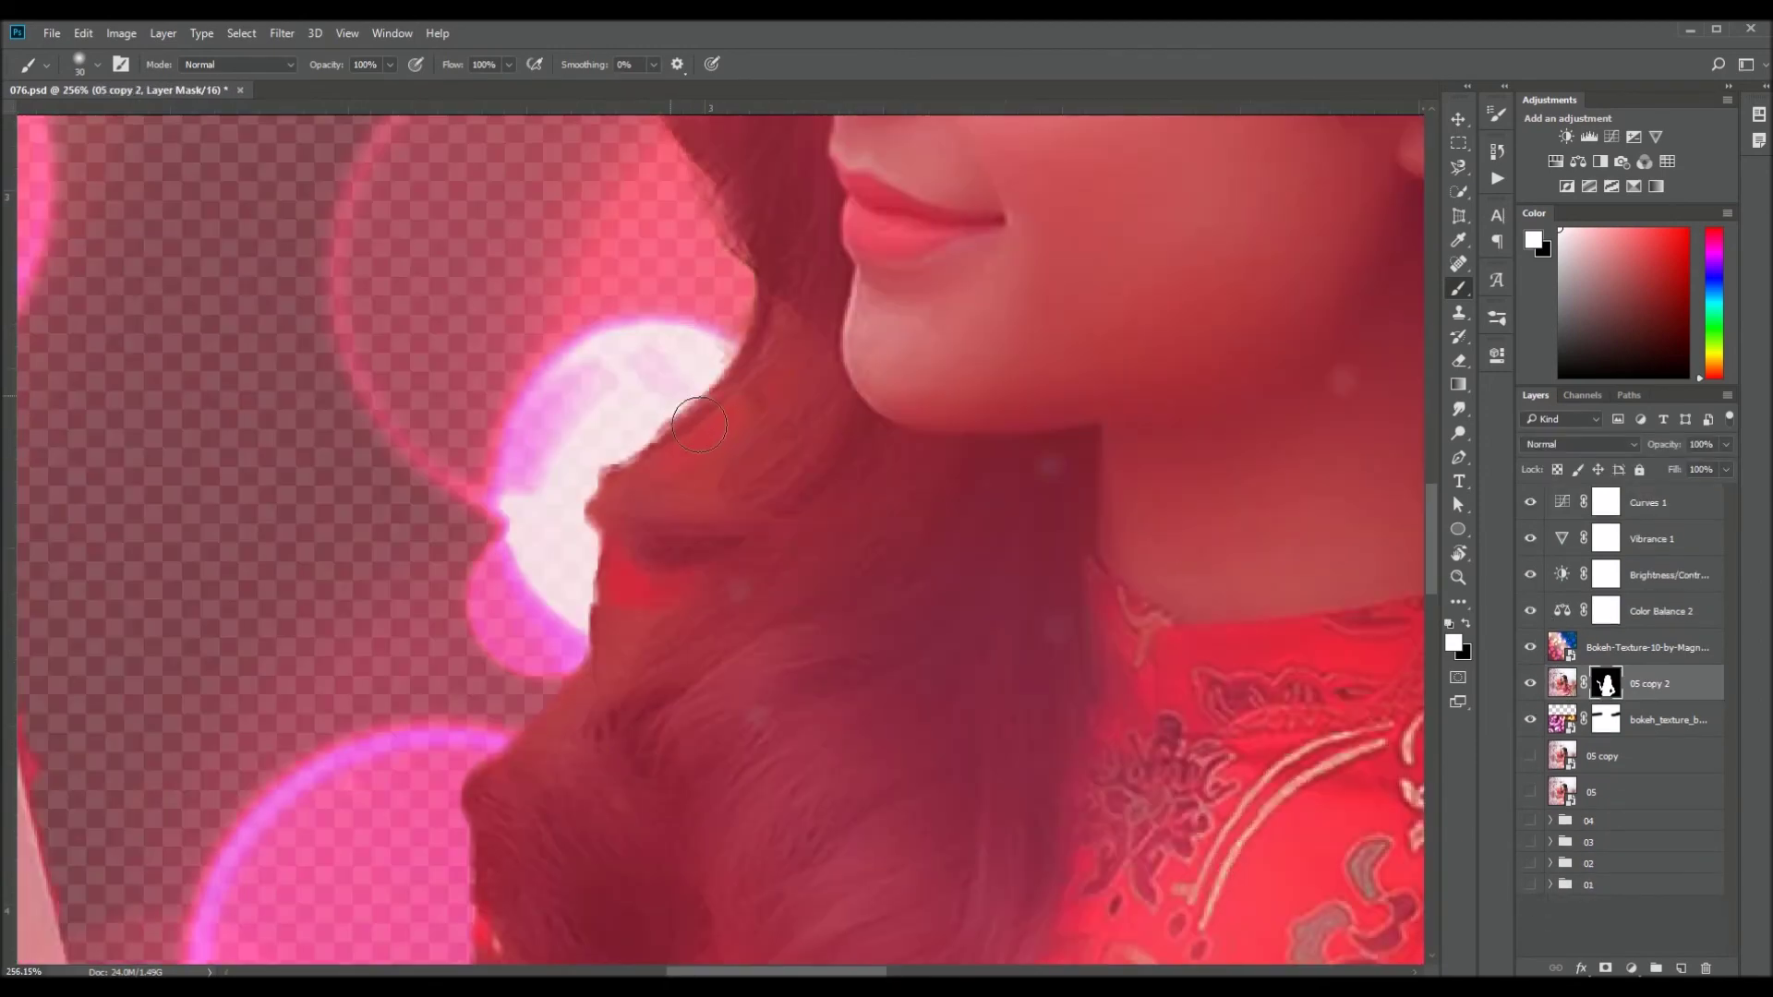
key(x)
drag(702, 388, 601, 604)
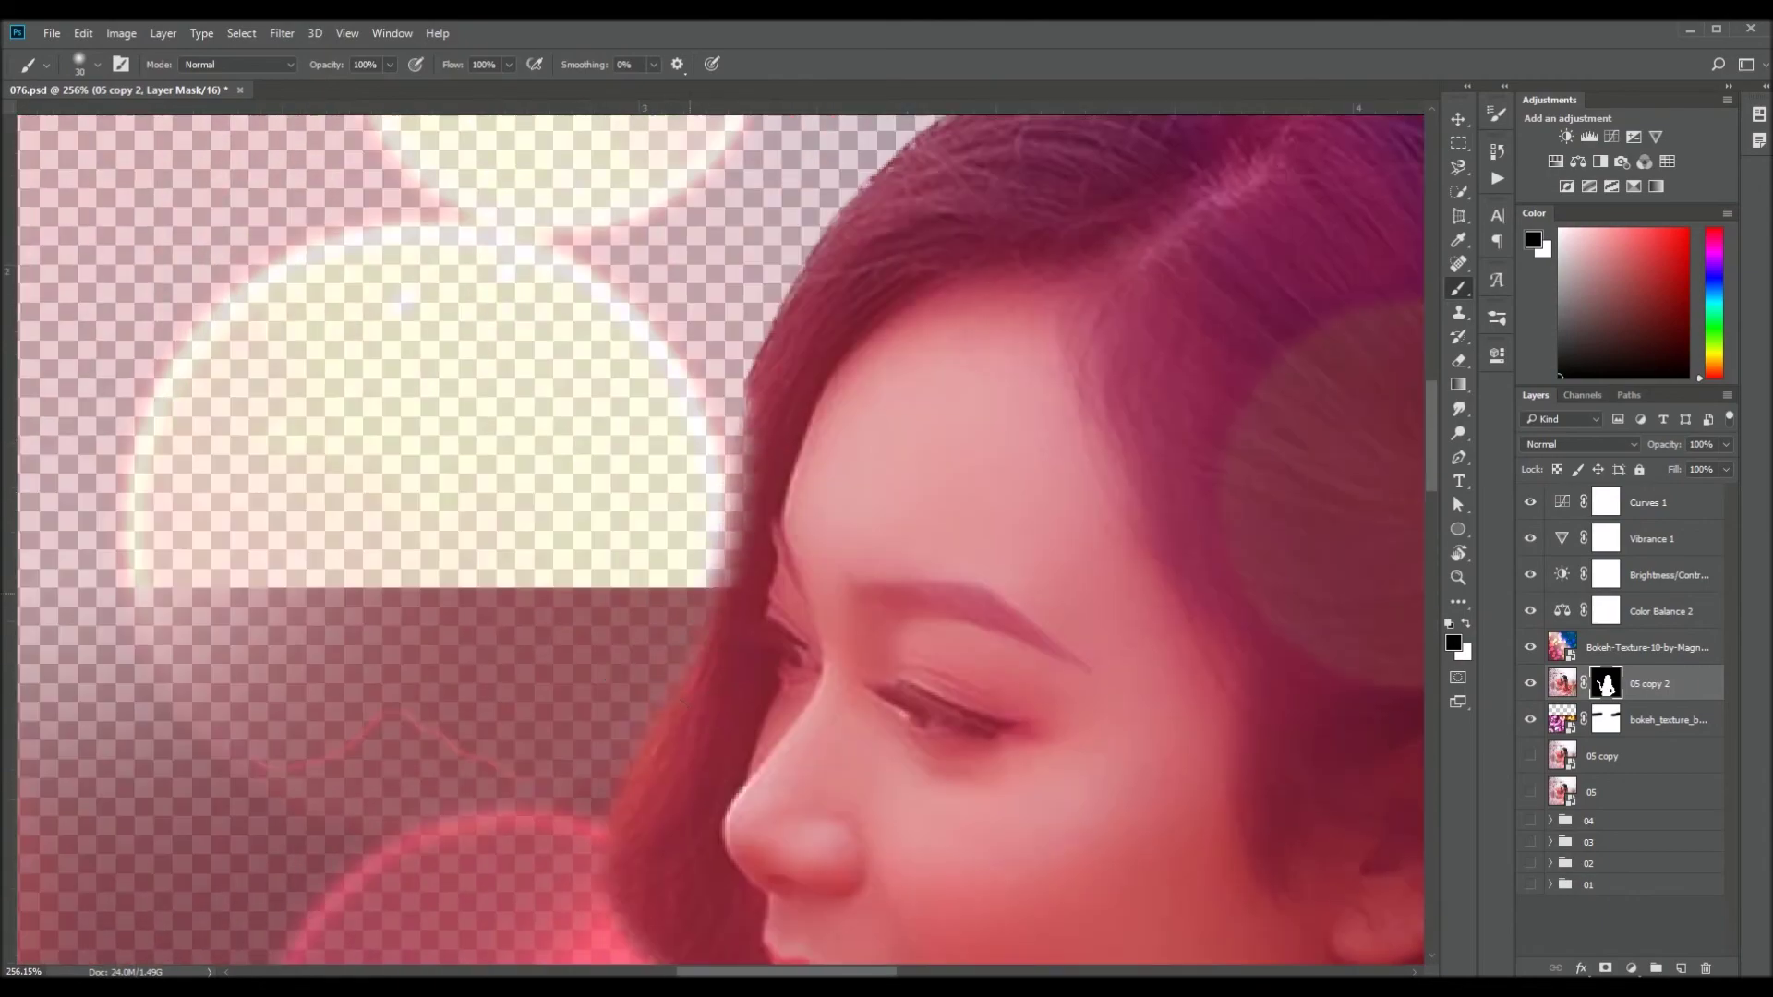
scroll(736, 423, down, 5)
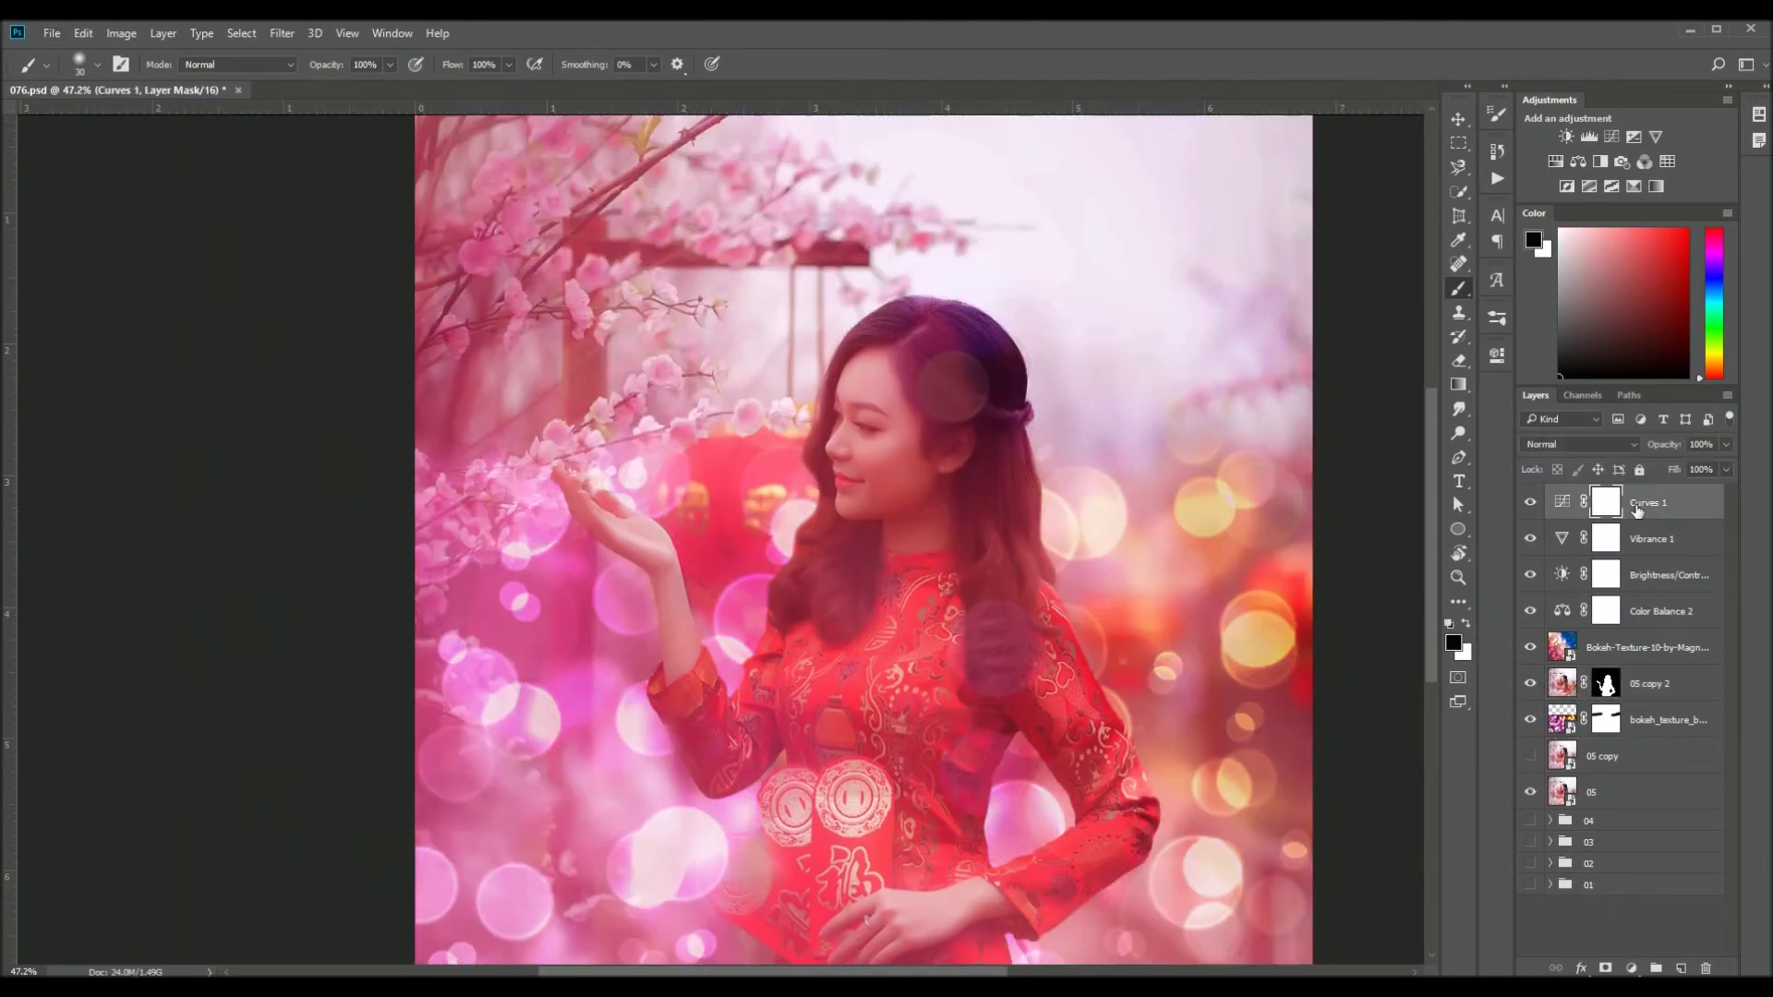
Stamp the finished blossom composite into a merged layer and group the layers into folder 05
key(ctrl+shift+alt+e)
key(F12)
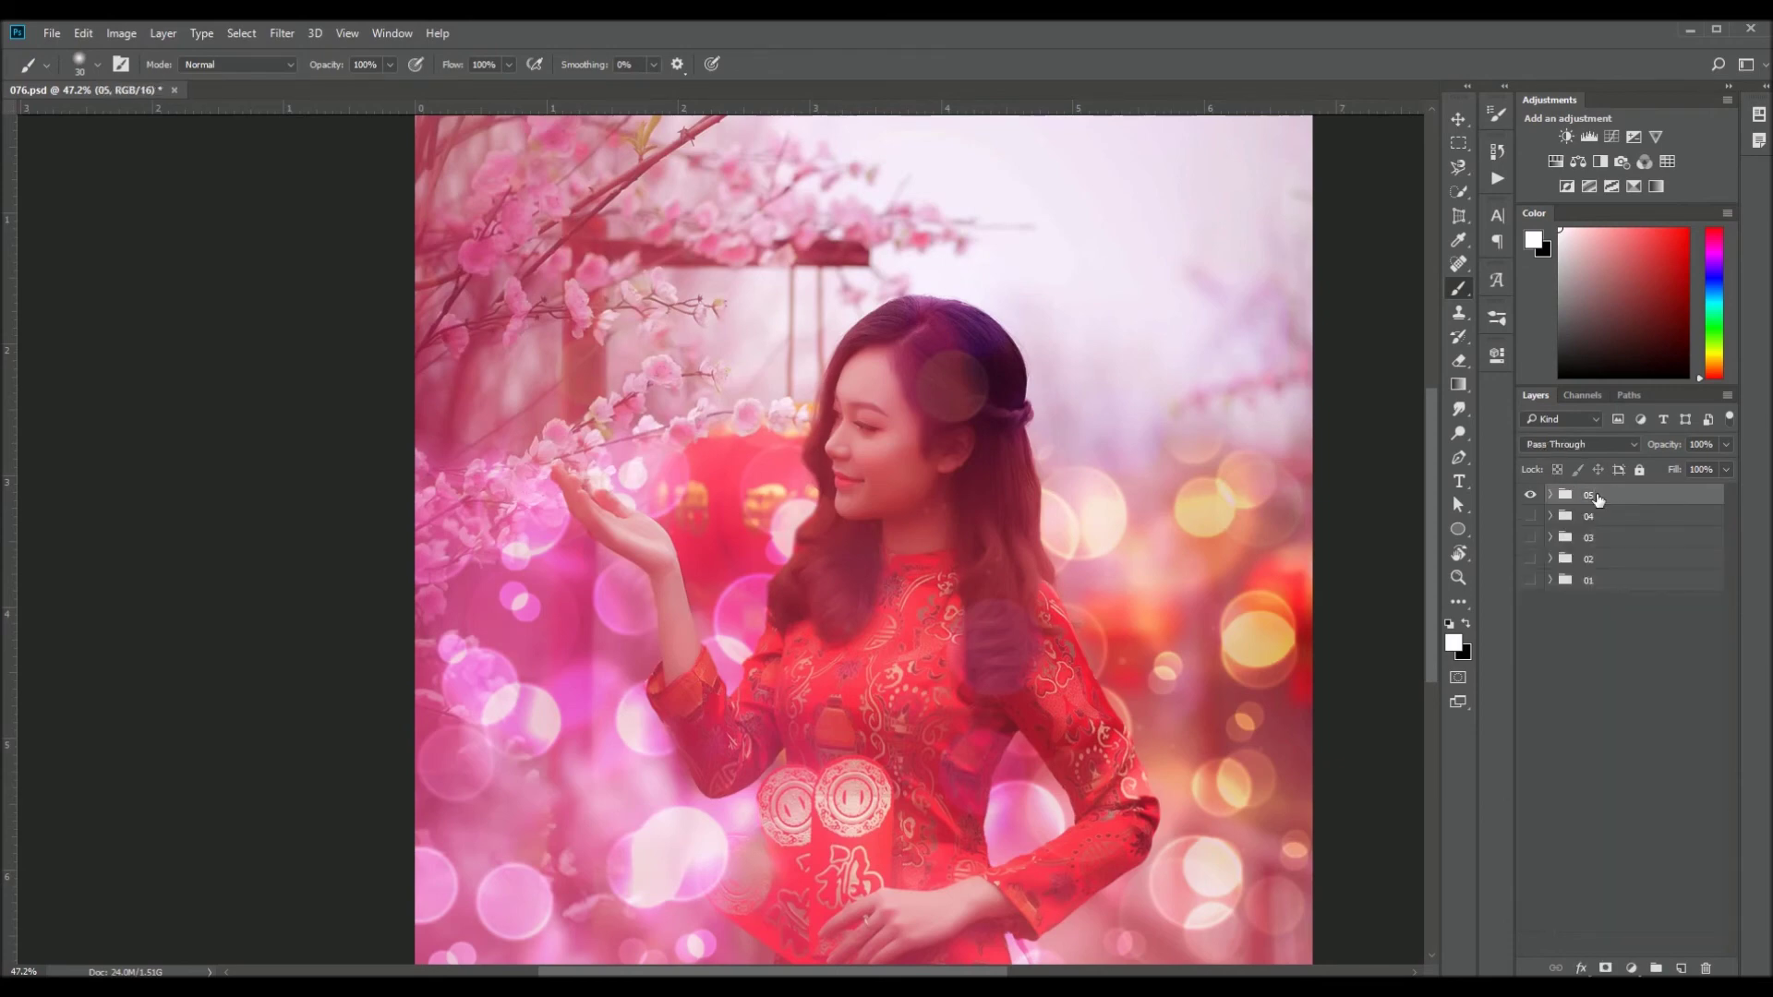
click(1532, 496)
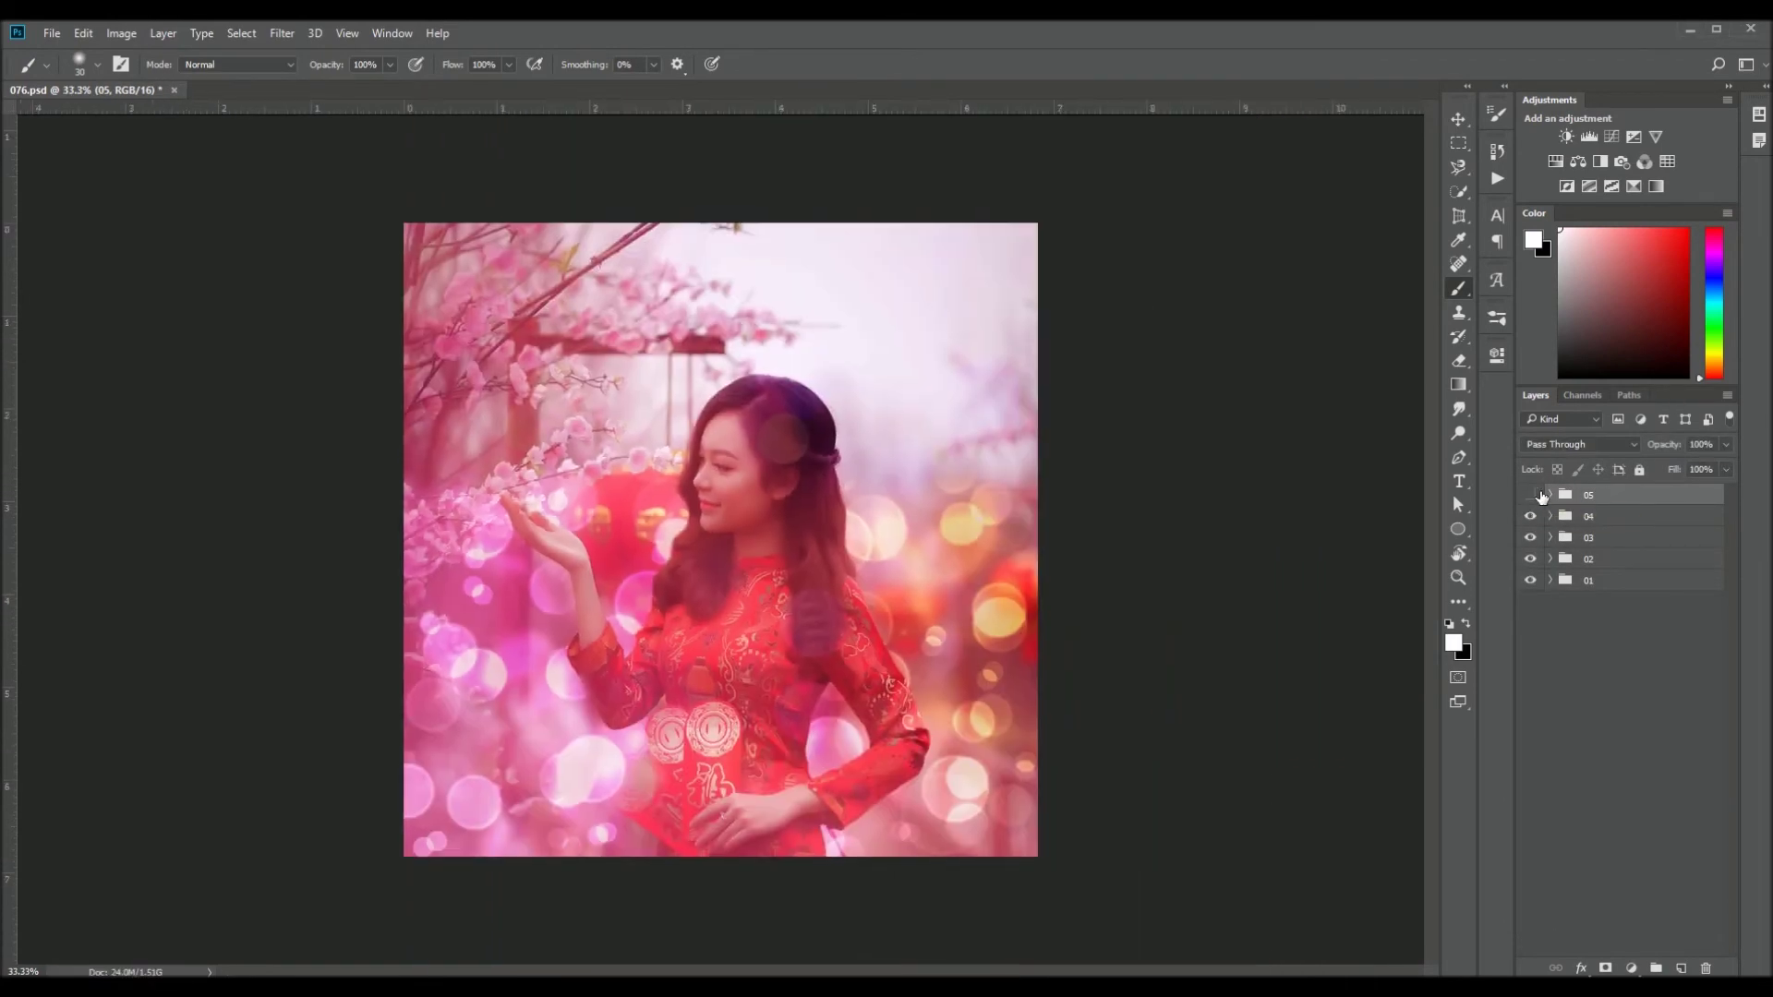
Toggle the visibility of groups 05 through 01 to compare each portrait
click(1533, 496)
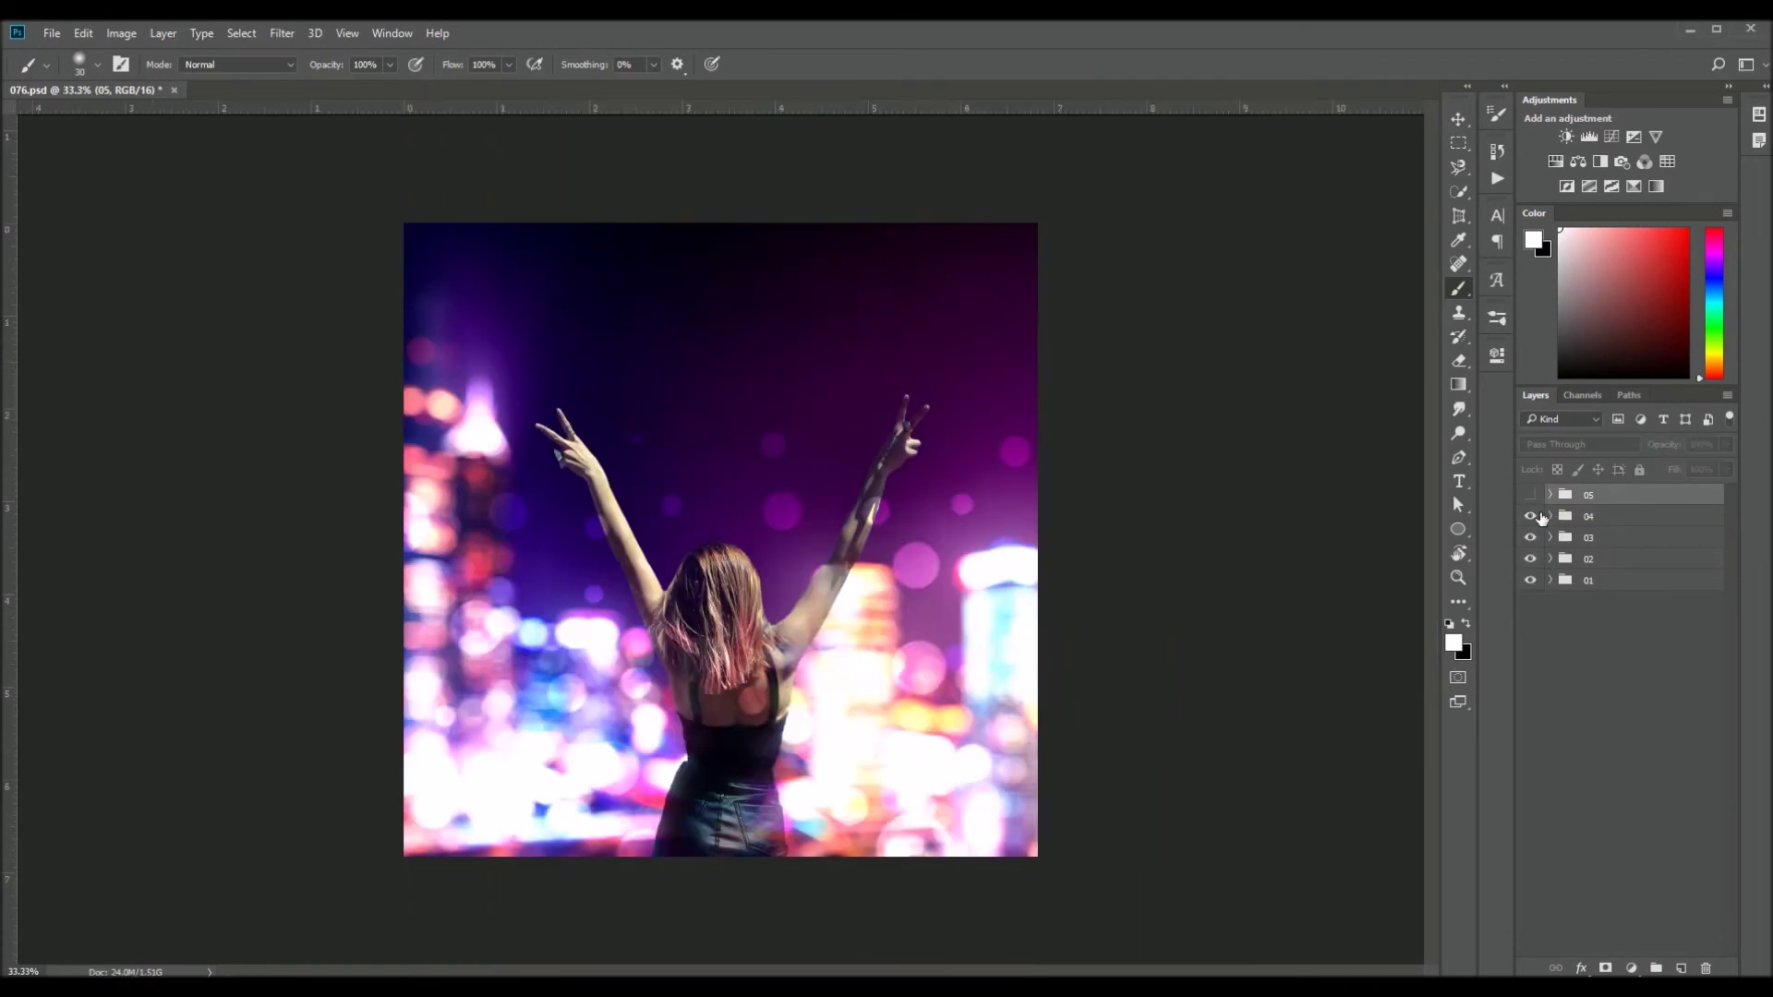
click(1532, 538)
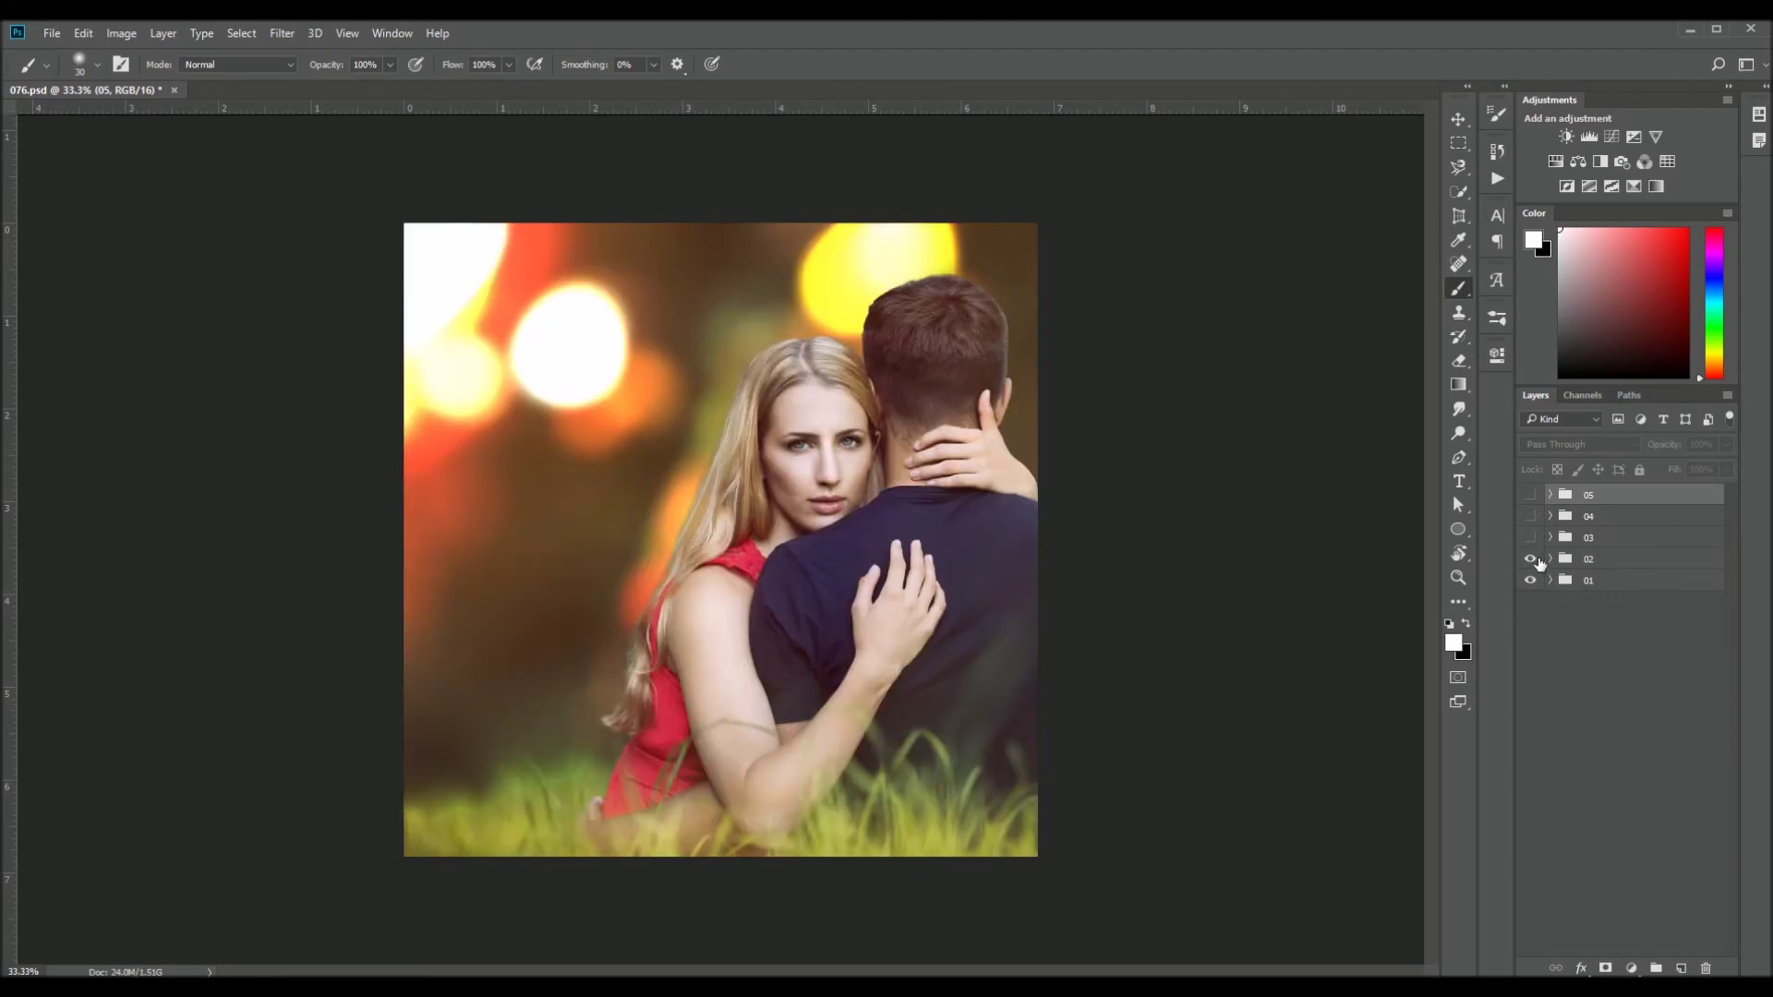
click(1531, 560)
click(1531, 560)
click(1531, 516)
click(1531, 495)
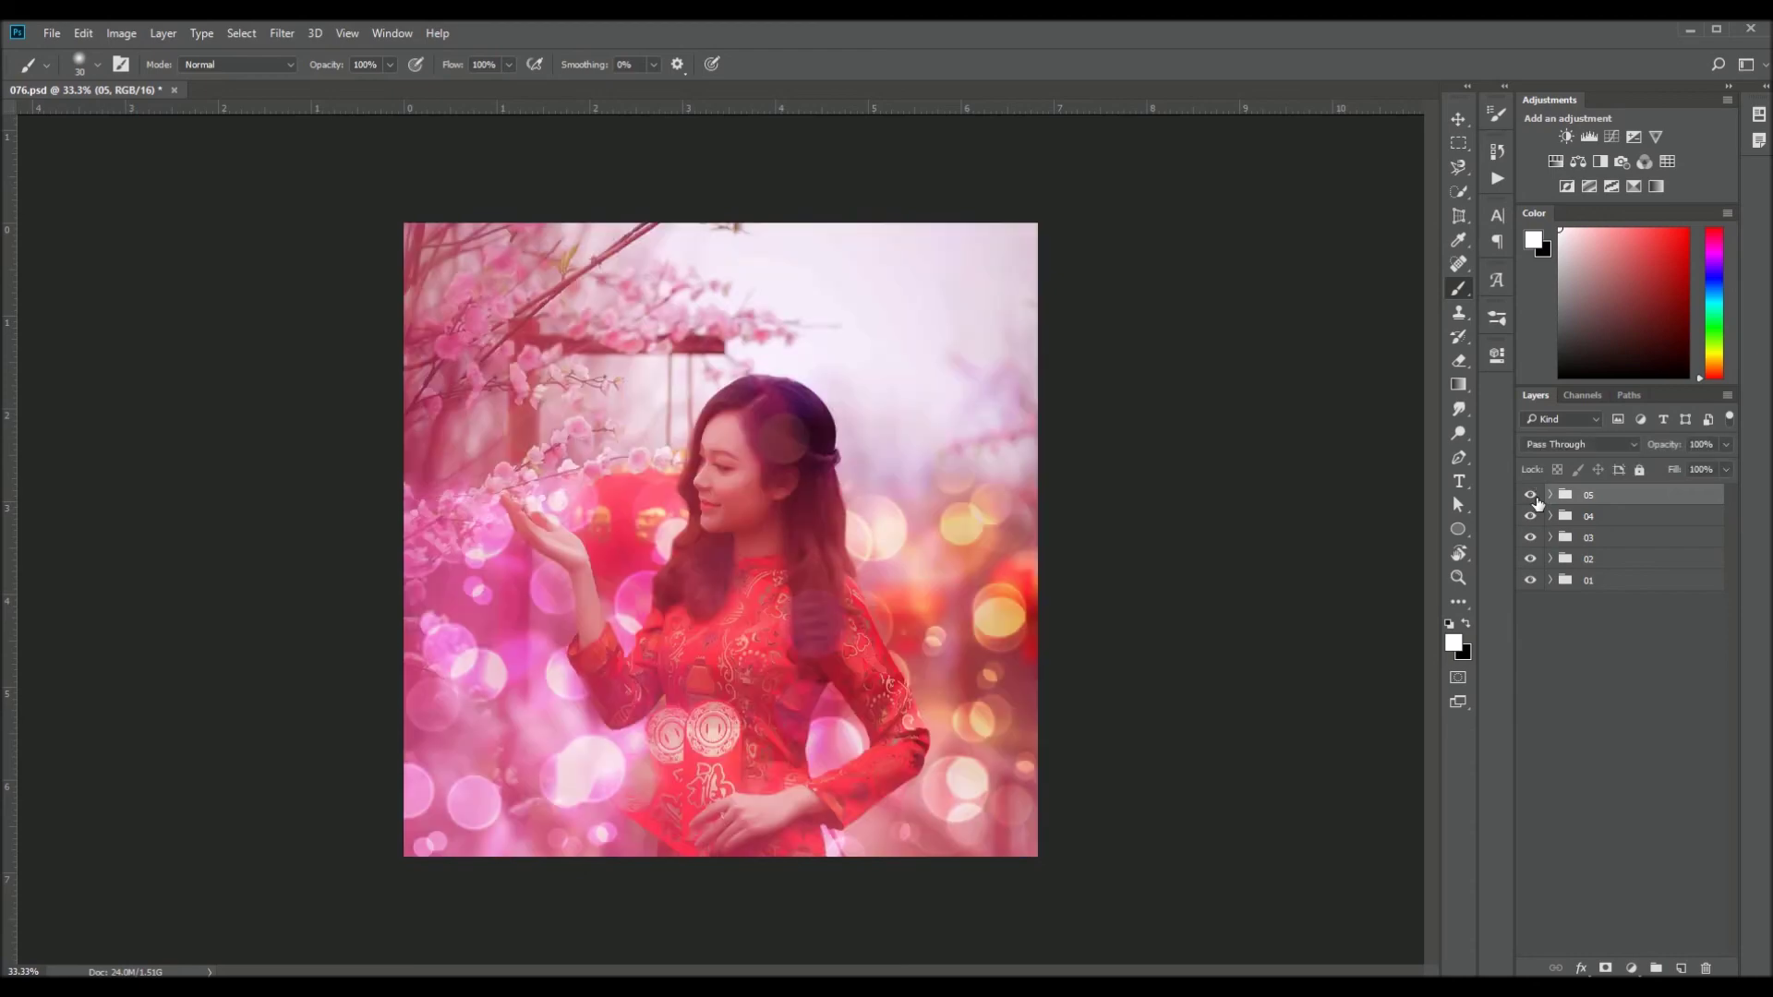
click(1532, 496)
click(1533, 537)
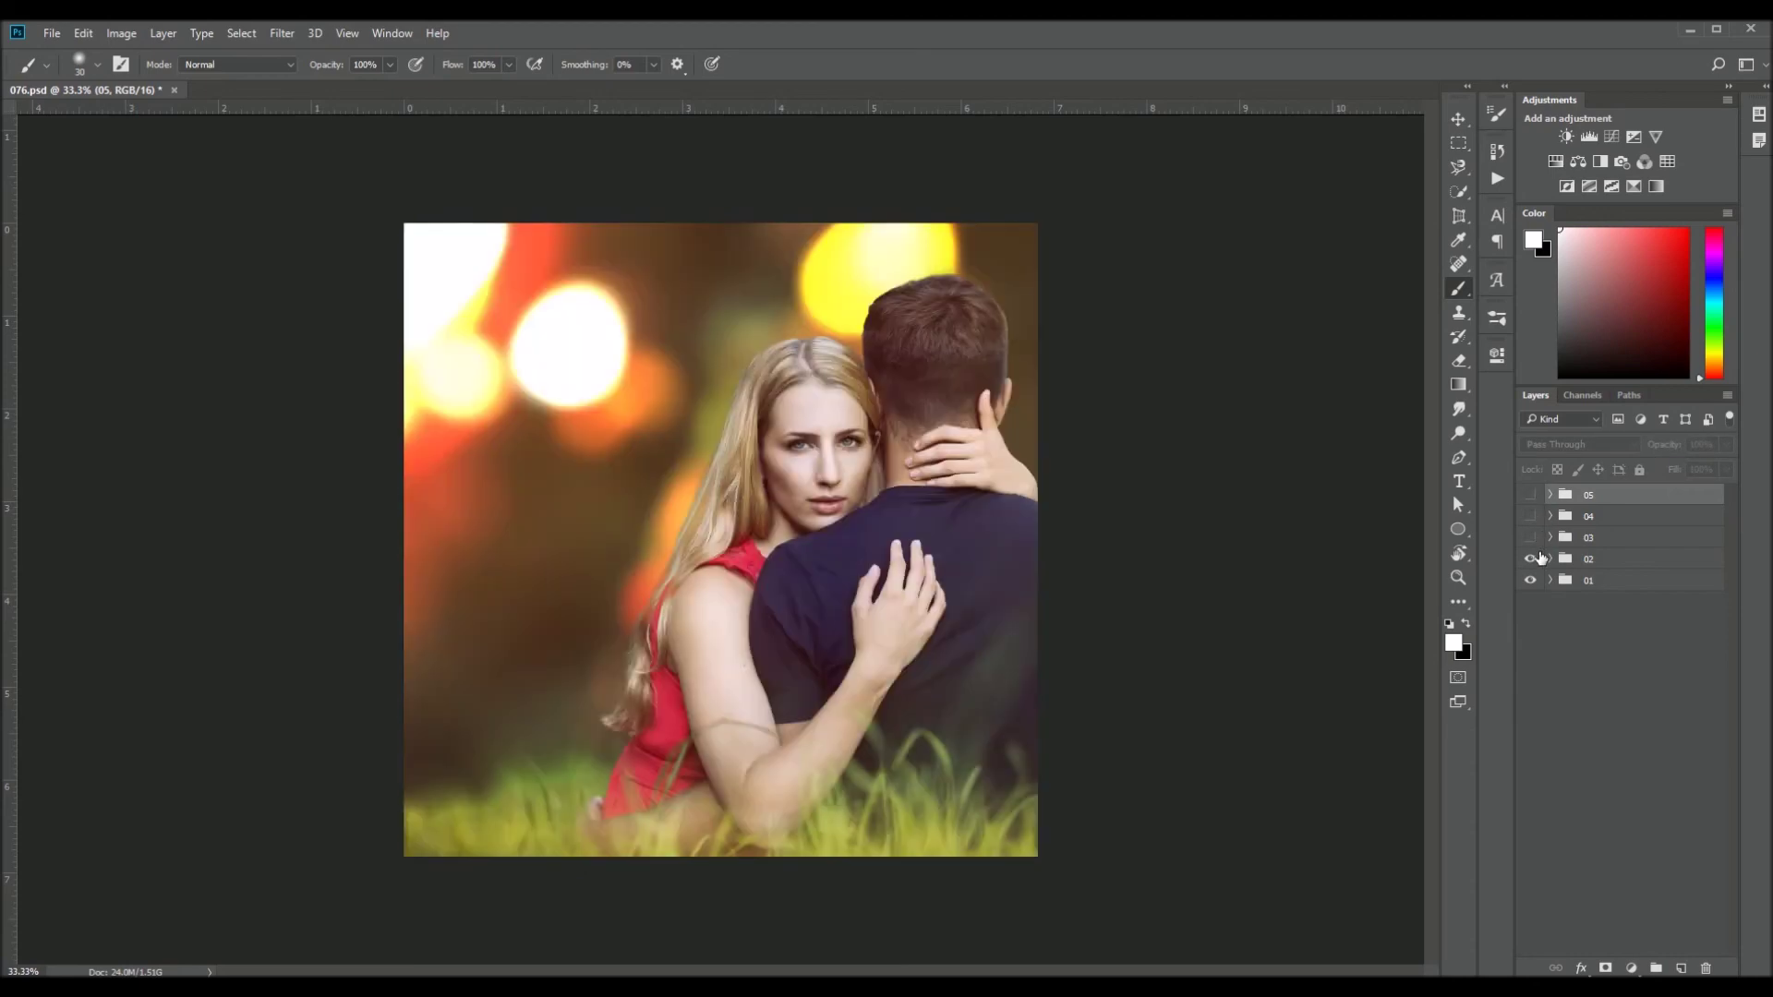
click(1532, 558)
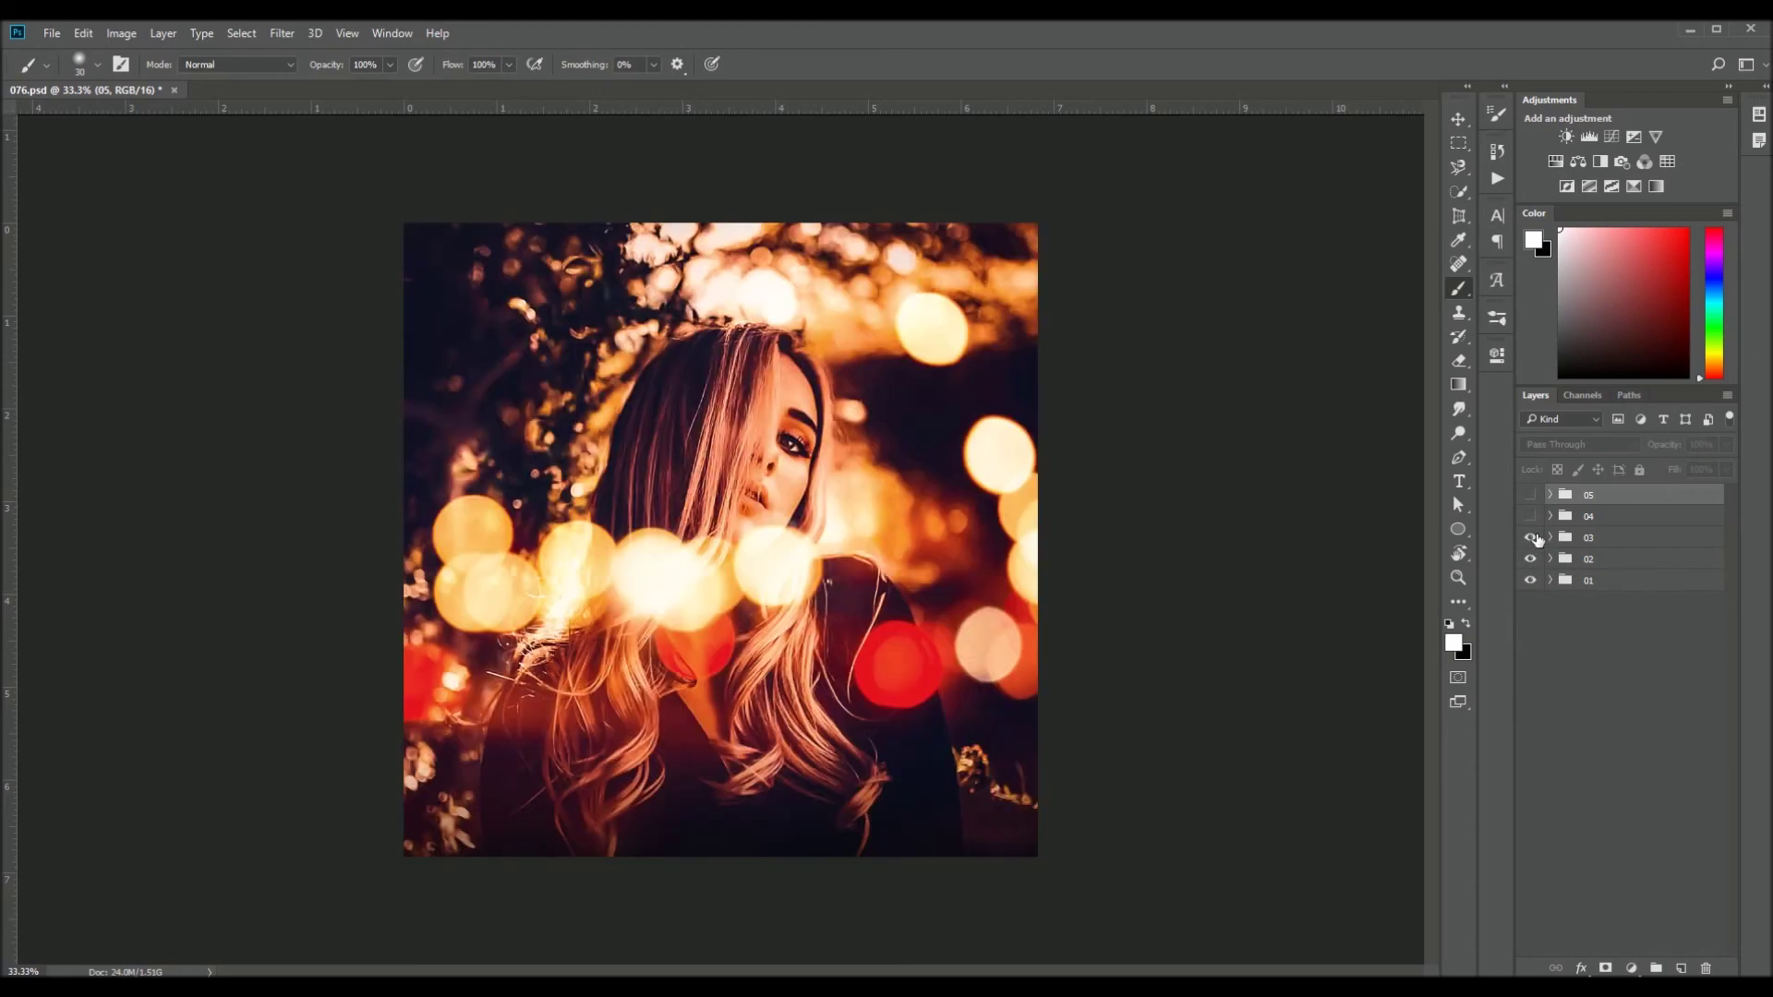